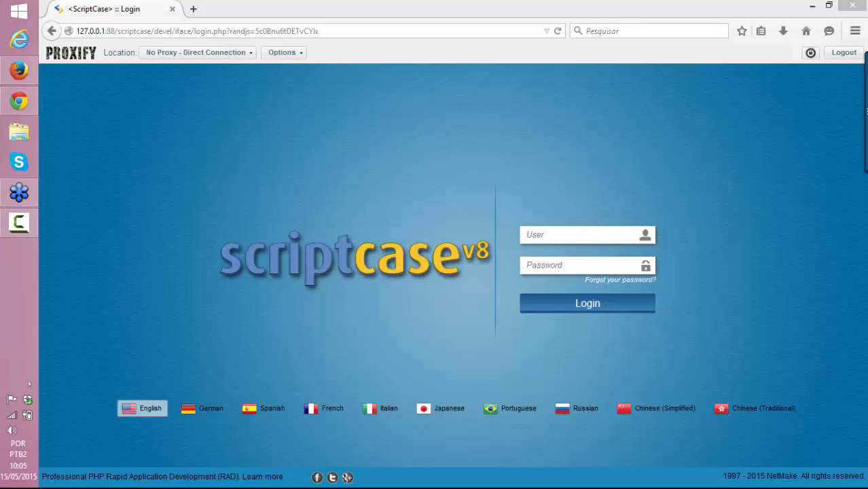
Open the VideosScriptcase YouTube channel in a new Chrome tab
{"action": "left_click", "coordinate": [19, 102]}
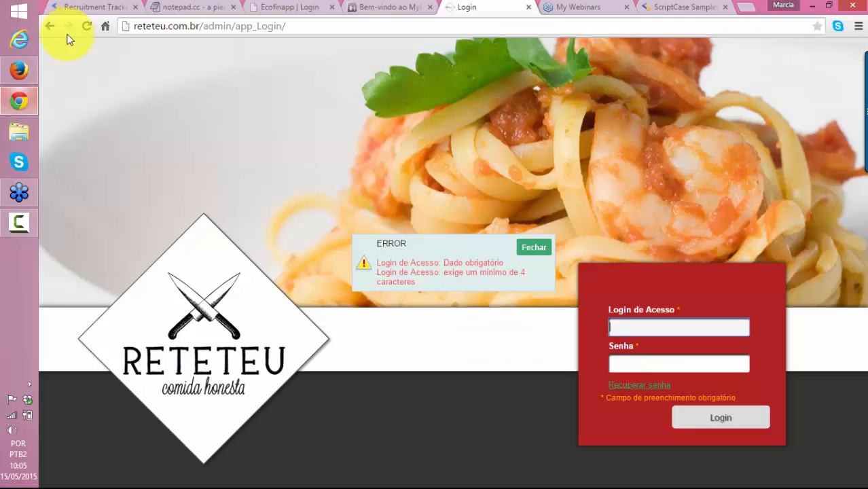
{"action": "left_click", "coordinate": [746, 6]}
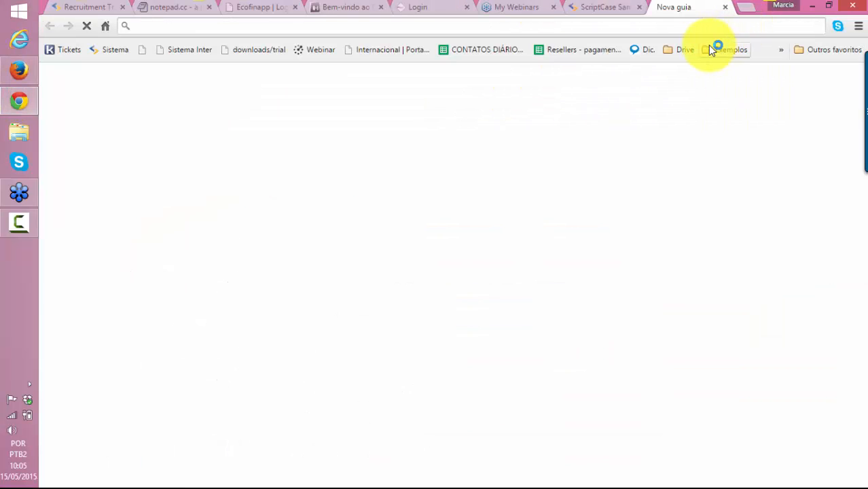
{"action": "type", "text": "you"}
{"action": "key", "text": "Down"}
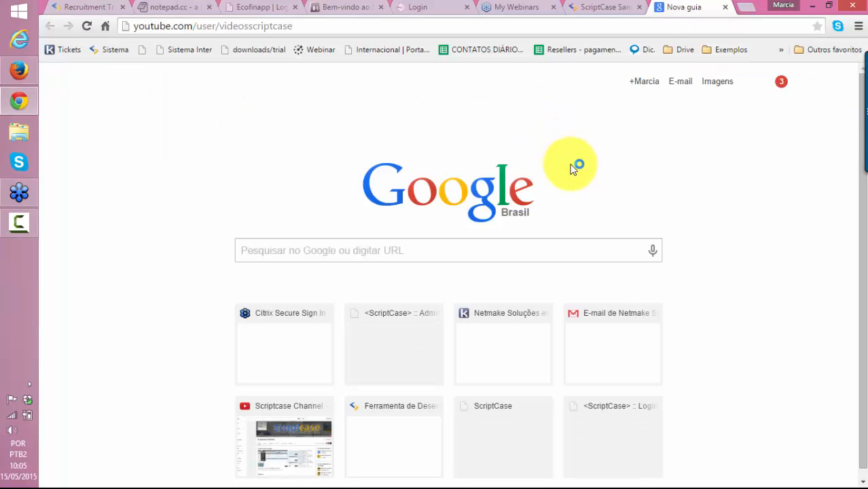
{"action": "key", "text": "Return"}
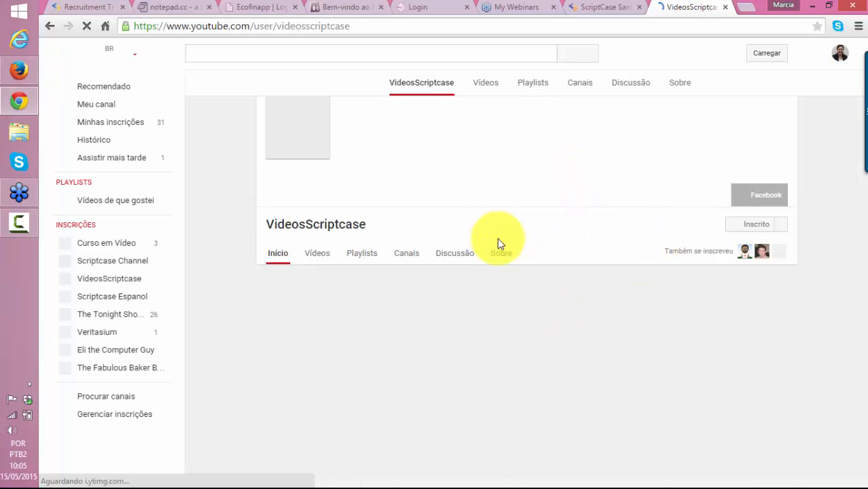
Open the channel's Seminários Online playlist, then return to the ScriptCase login in Firefox
{"action": "scroll", "coordinate": [536, 314], "scroll_direction": "down", "scroll_amount": 1}
{"action": "scroll", "coordinate": [536, 313], "scroll_direction": "down", "scroll_amount": 4}
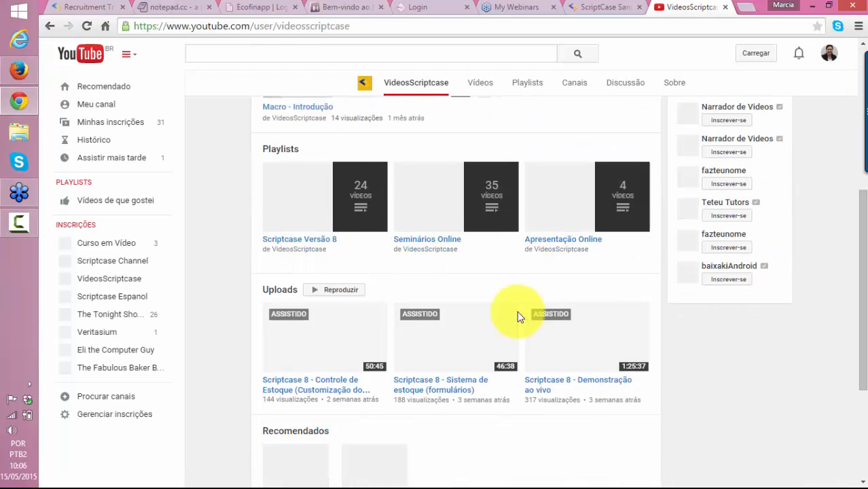
{"action": "scroll", "coordinate": [502, 282], "scroll_direction": "down", "scroll_amount": 1}
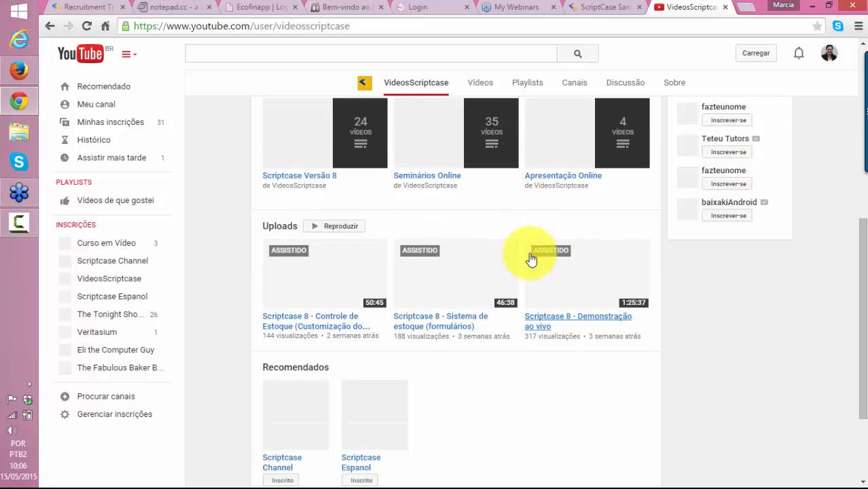
{"action": "left_click", "coordinate": [430, 175]}
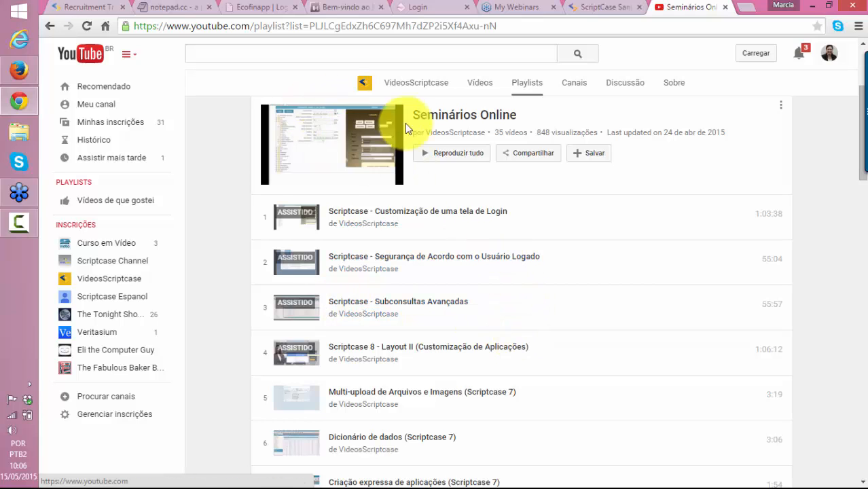
{"action": "scroll", "coordinate": [486, 275], "scroll_direction": "down", "scroll_amount": 7}
{"action": "scroll", "coordinate": [516, 275], "scroll_direction": "up", "scroll_amount": 10}
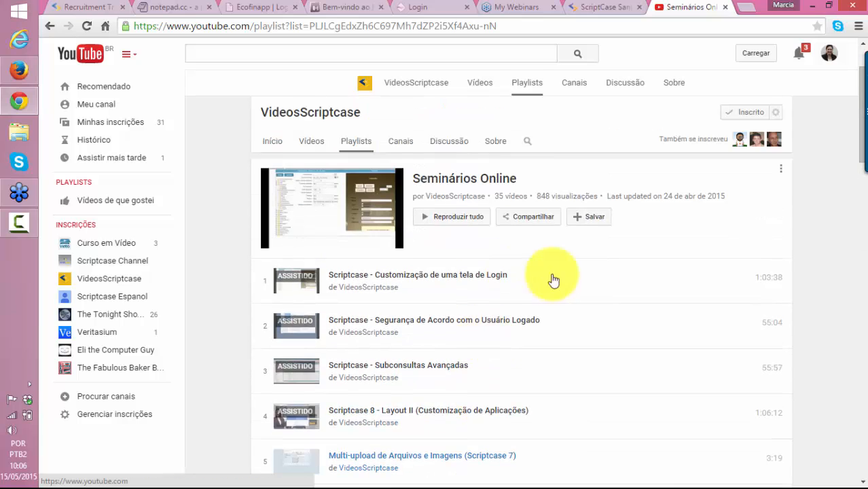
{"action": "left_click", "coordinate": [19, 70]}
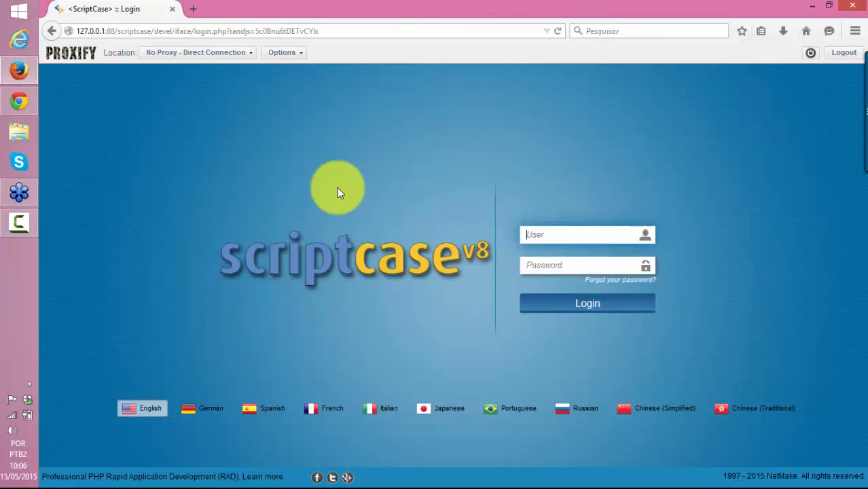
Log in with the administrator user name and password in Portuguese, declining to save the password
{"action": "type", "text": "admin"}
{"action": "key", "text": "Tab"}
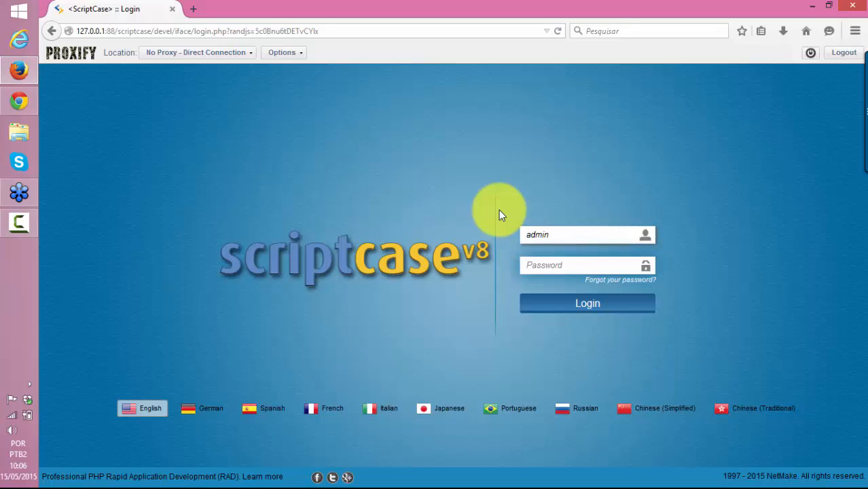
{"action": "left_click", "coordinate": [490, 409]}
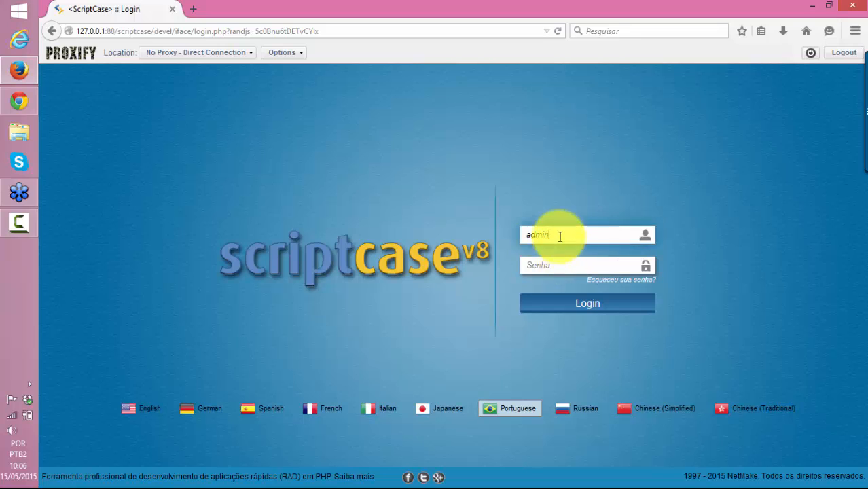
{"action": "left_click", "coordinate": [553, 267]}
{"action": "type", "text": "admin"}
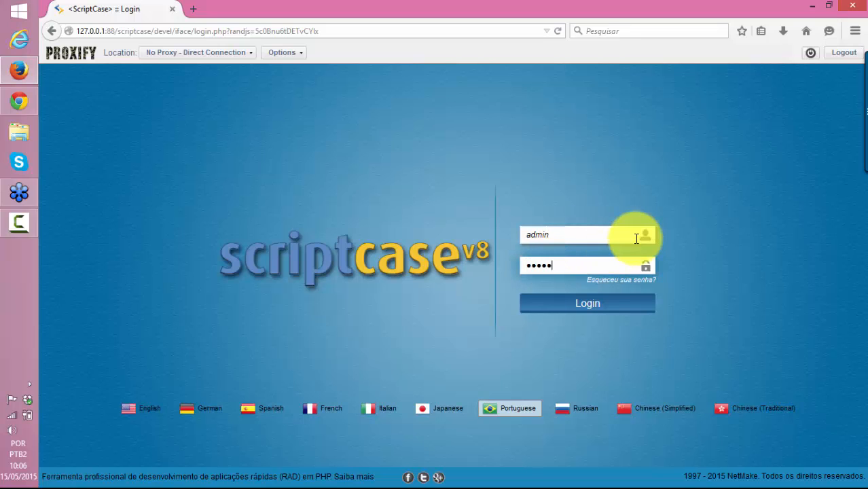
{"action": "left_click", "coordinate": [583, 300]}
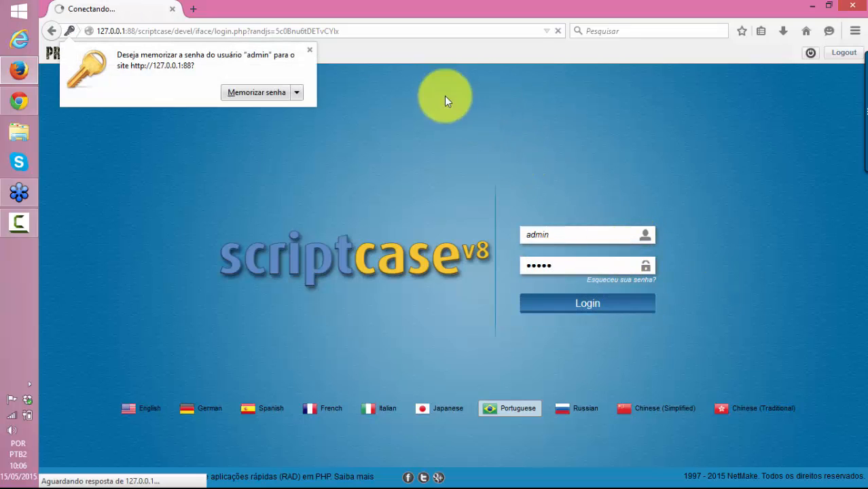
{"action": "left_click", "coordinate": [310, 49]}
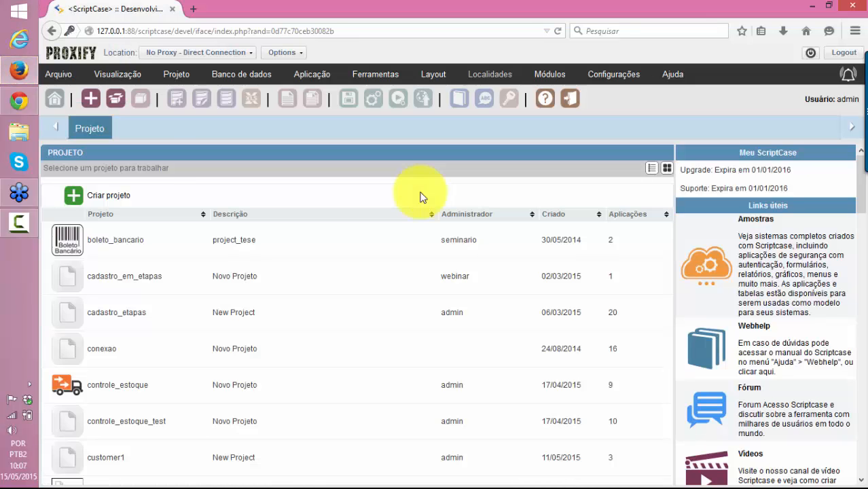
{"action": "left_click", "coordinate": [18, 104]}
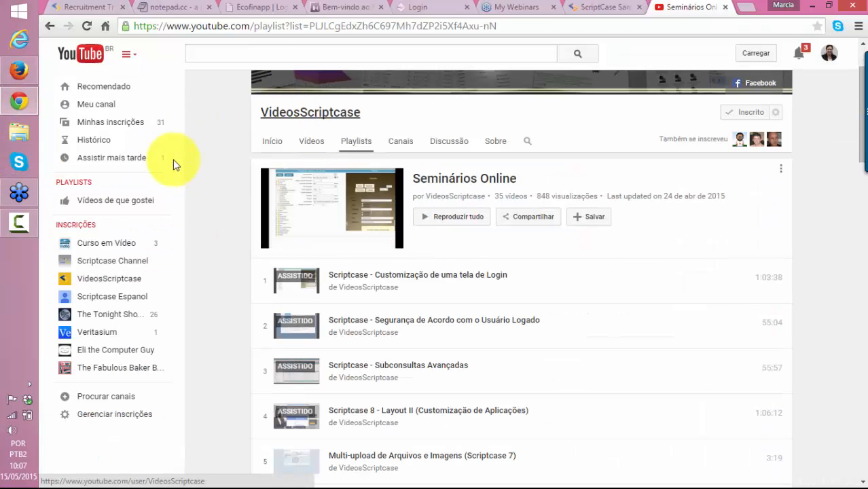
Switch the Recruitment Tracker login language to Português (Brasil) and close the login error box
{"action": "left_click", "coordinate": [78, 7]}
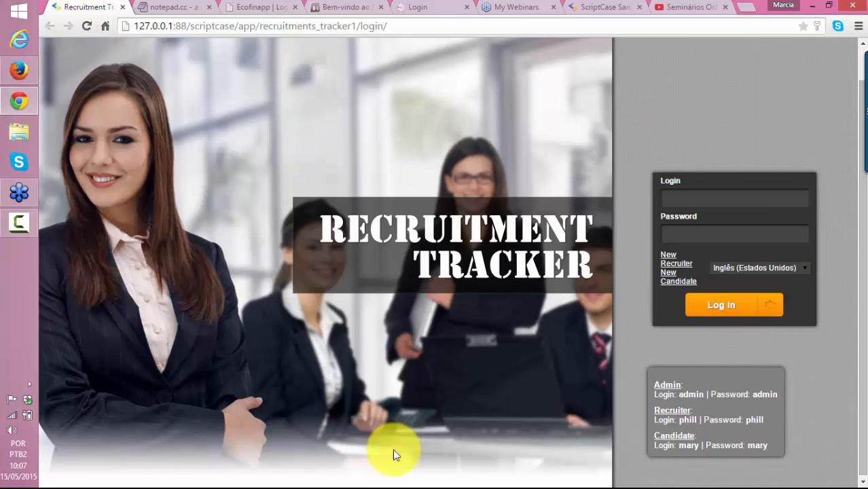
{"action": "left_click", "coordinate": [731, 269]}
{"action": "left_click", "coordinate": [739, 298]}
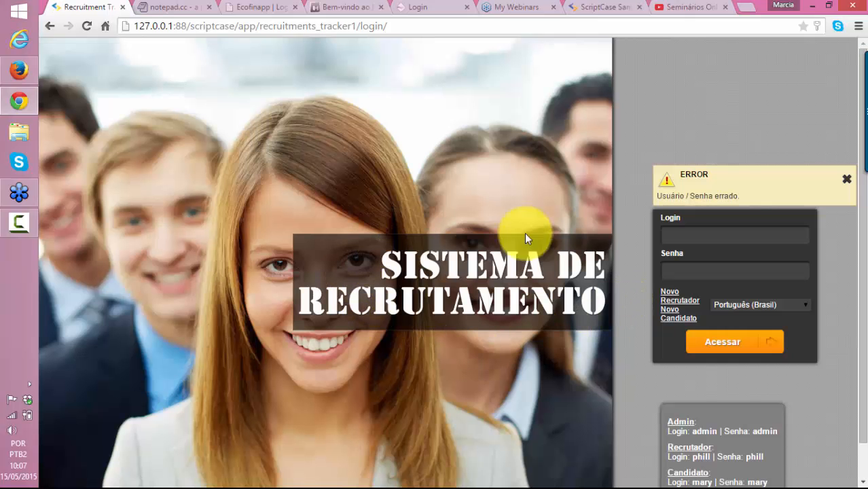
{"action": "left_click", "coordinate": [847, 179]}
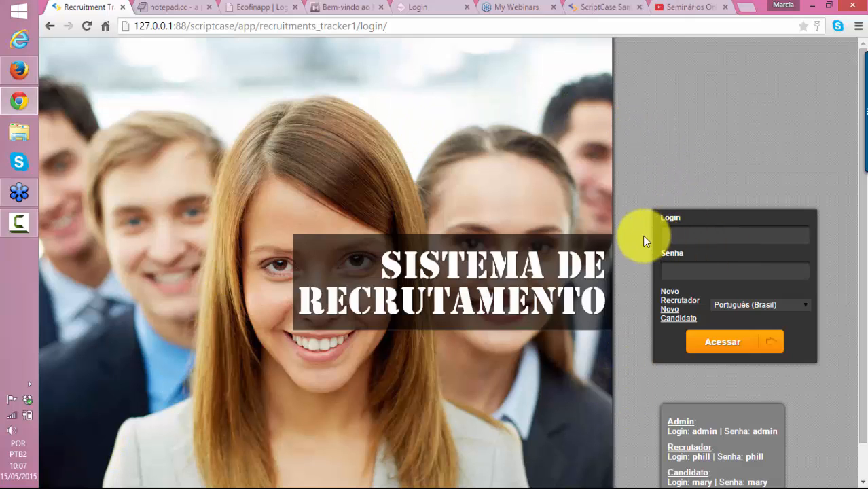
{"action": "scroll", "coordinate": [500, 246], "scroll_direction": "down", "scroll_amount": 1}
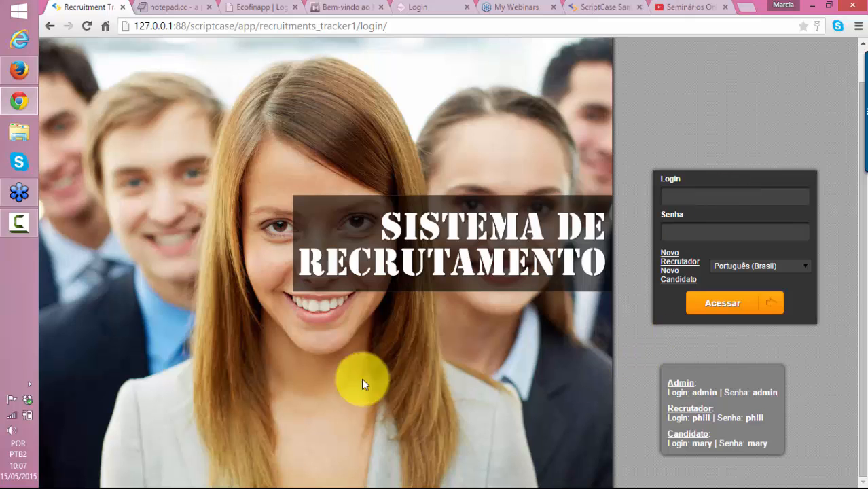
{"action": "scroll", "coordinate": [727, 320], "scroll_direction": "up", "scroll_amount": 1}
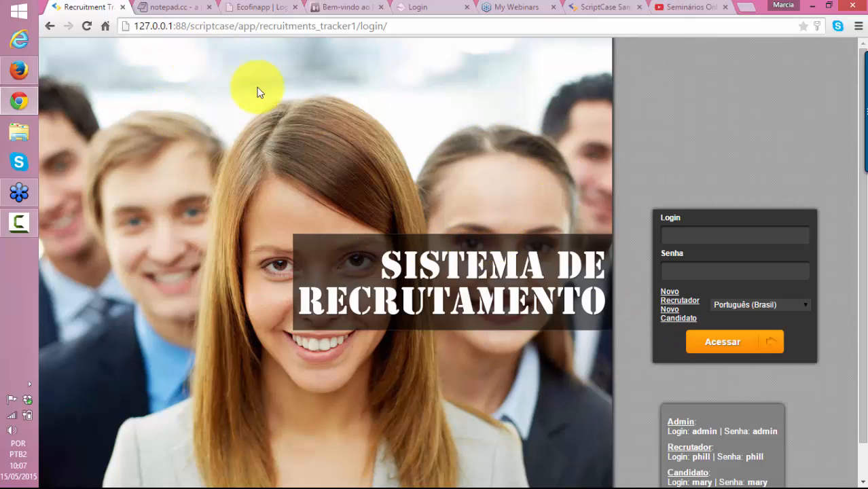
{"action": "left_click", "coordinate": [586, 7]}
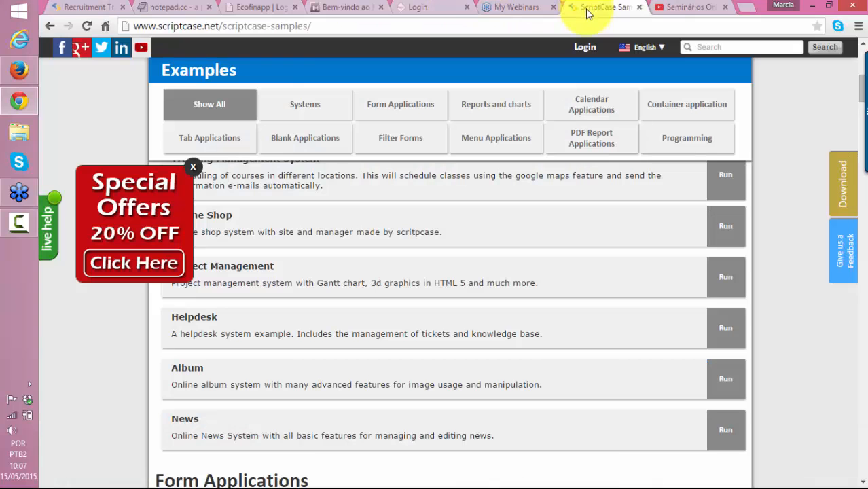
{"action": "left_click", "coordinate": [221, 27]}
{"action": "type", "text": "www.scriptcase.com.br"}
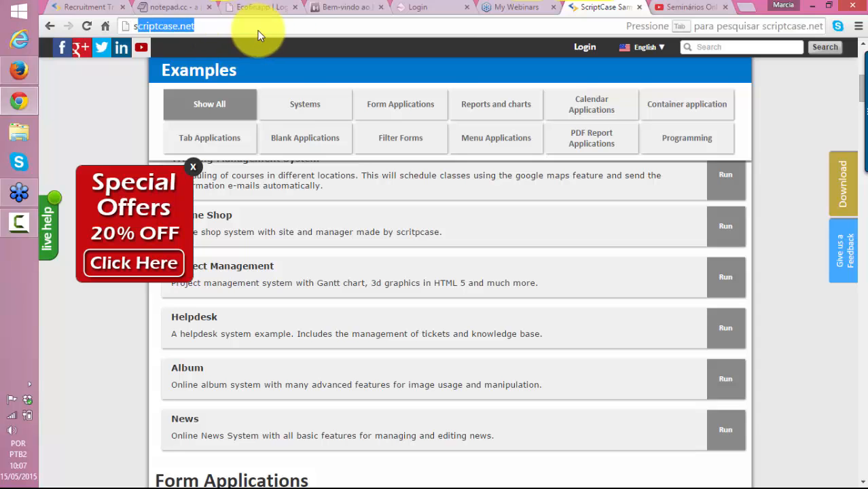
{"action": "key", "text": "Return"}
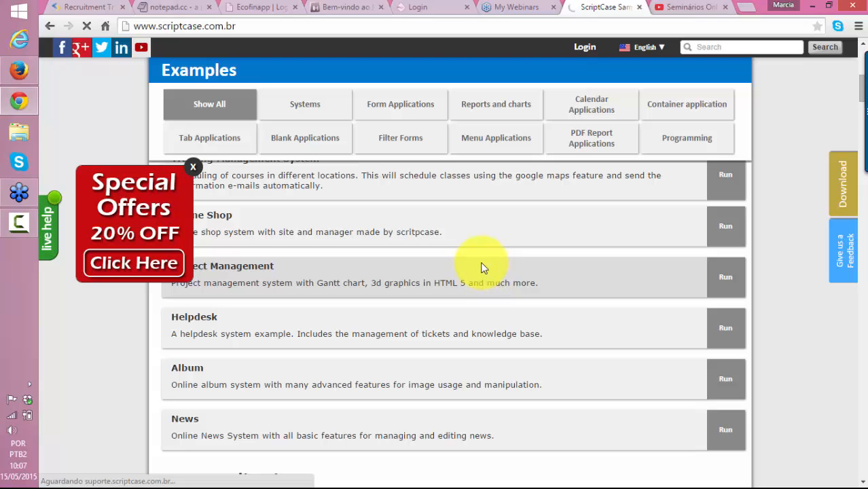
{"action": "scroll", "coordinate": [443, 242], "scroll_direction": "down", "scroll_amount": 2}
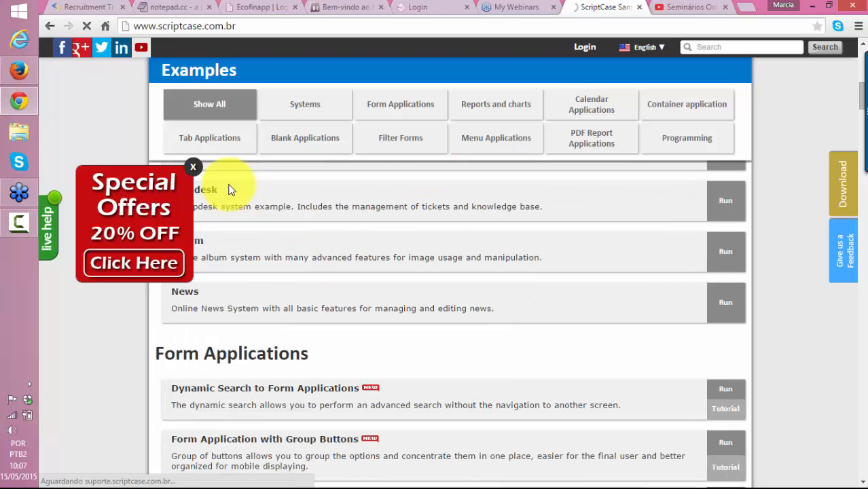
{"action": "left_click", "coordinate": [195, 168]}
{"action": "scroll", "coordinate": [620, 291], "scroll_direction": "up", "scroll_amount": 4}
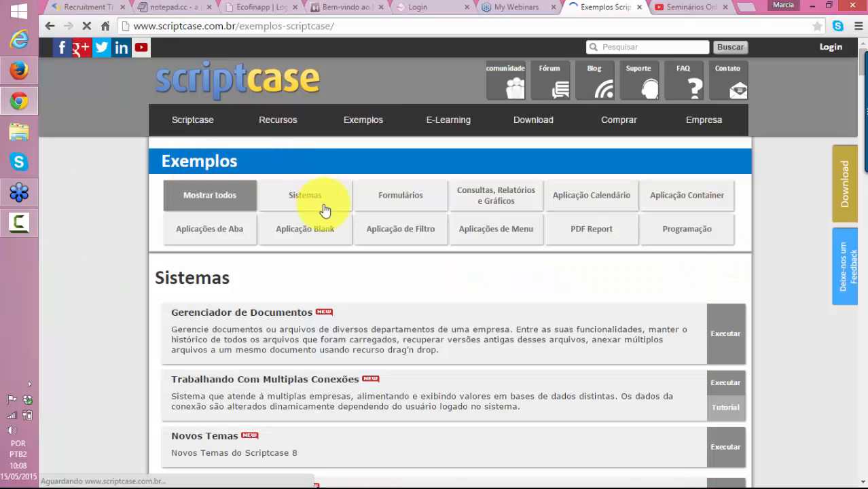
{"action": "scroll", "coordinate": [193, 258], "scroll_direction": "down", "scroll_amount": 2}
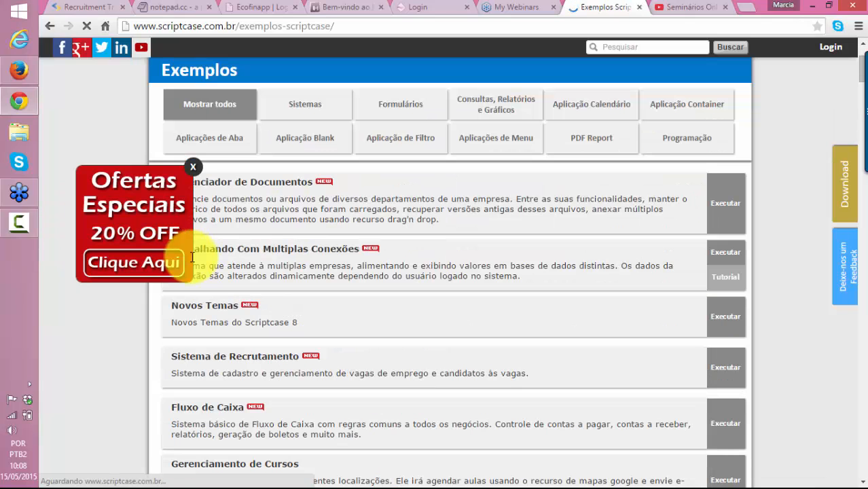
{"action": "left_click", "coordinate": [193, 170]}
{"action": "scroll", "coordinate": [422, 305], "scroll_direction": "down", "scroll_amount": 2}
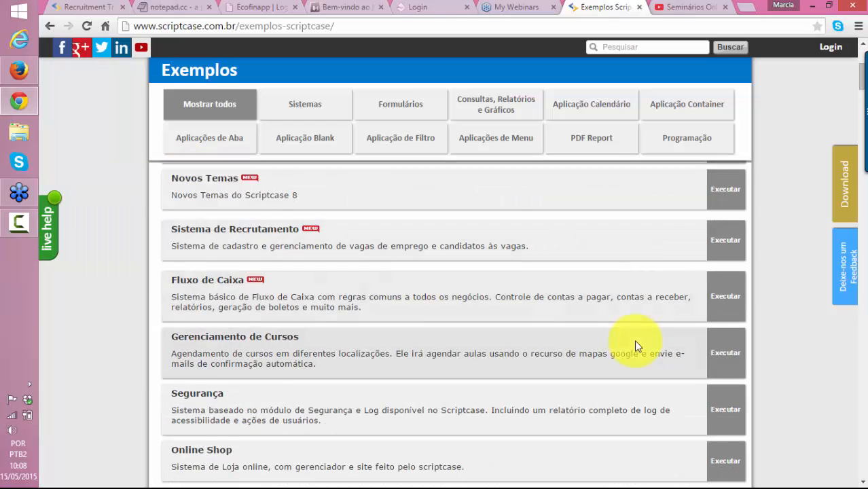
{"action": "scroll", "coordinate": [635, 339], "scroll_direction": "up", "scroll_amount": 3}
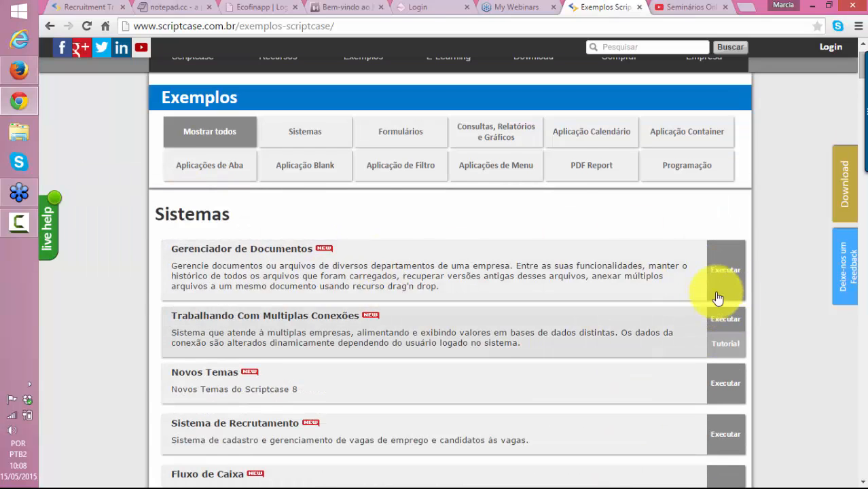
Preview the Gerenciador de Documentos example, close it, and launch the Notícias example instead
{"action": "left_click", "coordinate": [658, 283]}
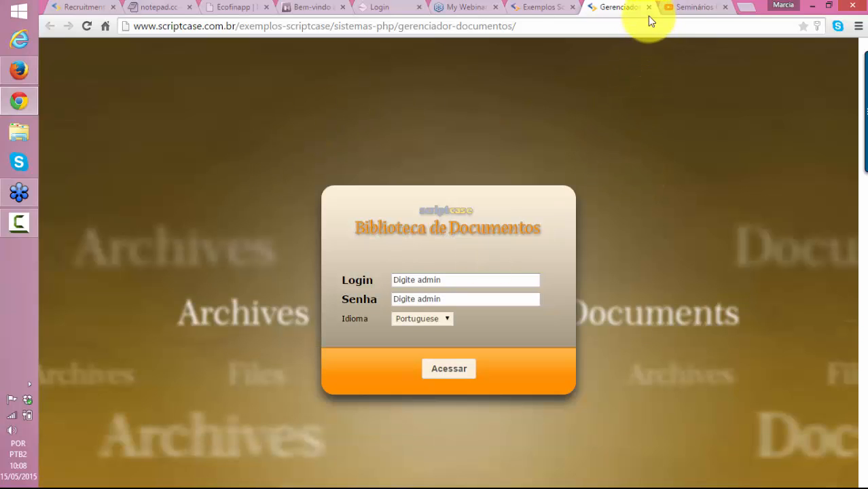
{"action": "left_click", "coordinate": [648, 8]}
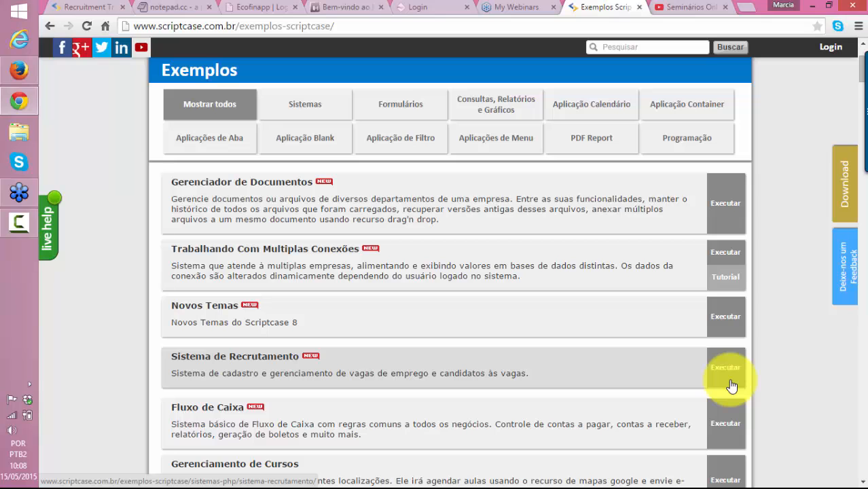
{"action": "scroll", "coordinate": [720, 387], "scroll_direction": "down", "scroll_amount": 1}
{"action": "scroll", "coordinate": [475, 394], "scroll_direction": "down", "scroll_amount": 1}
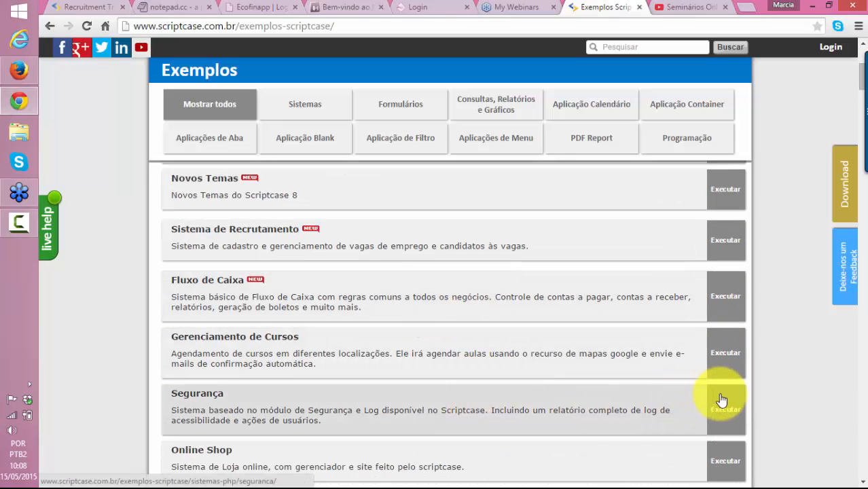
{"action": "scroll", "coordinate": [668, 320], "scroll_direction": "down", "scroll_amount": 2}
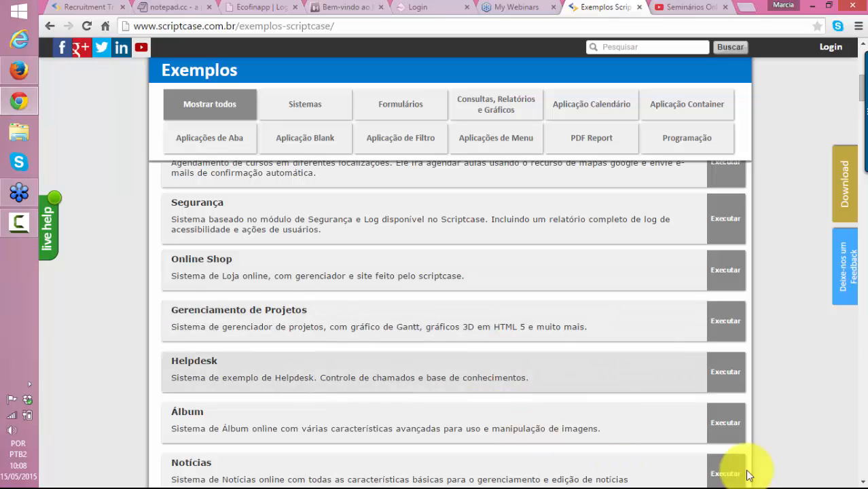
{"action": "left_click", "coordinate": [725, 471]}
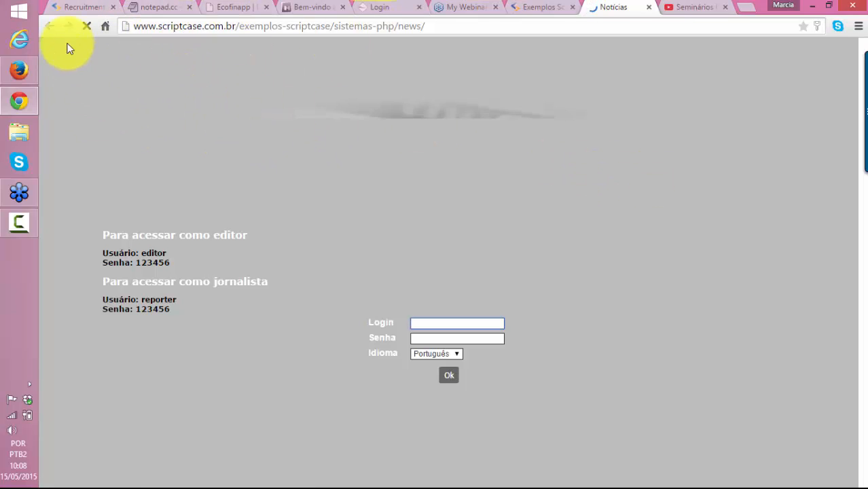
Glance at the notepad.cc background-image code and return to the Recrutamento login page
{"action": "left_click", "coordinate": [87, 7]}
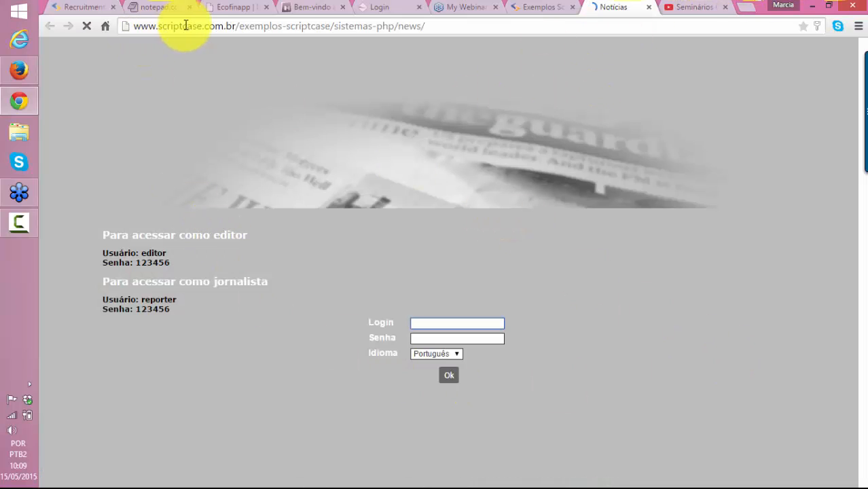
{"action": "left_click_drag", "start_coordinate": [186, 25], "coordinate": [442, 23]}
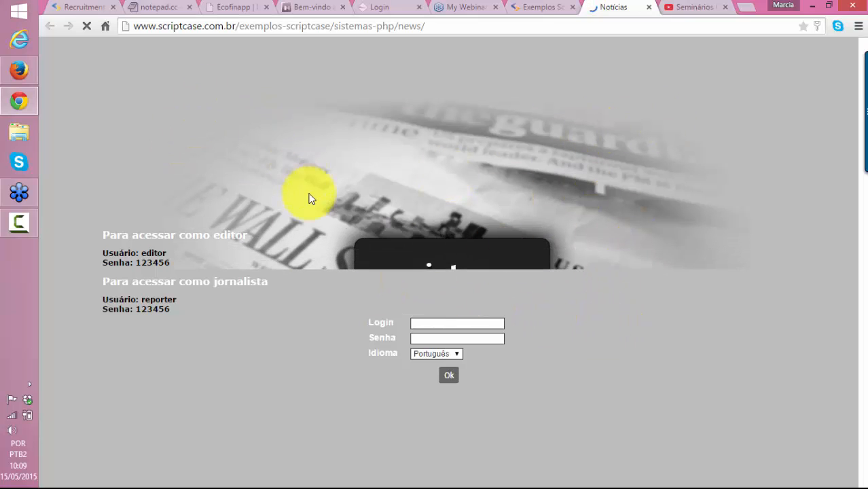
{"action": "left_click", "coordinate": [163, 6]}
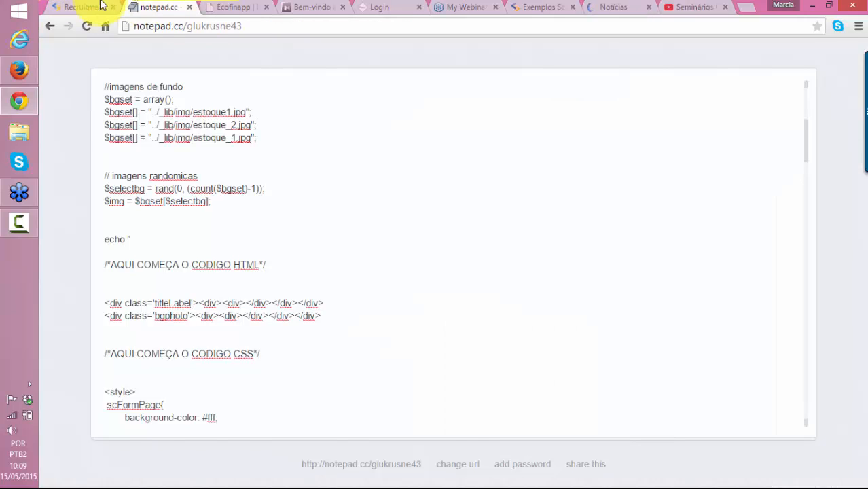
{"action": "left_click", "coordinate": [82, 7]}
Open recruitments_tracker1 in ScriptCase and start a new project to view templates like News - 2.0
{"action": "key", "text": "alt+Tab"}
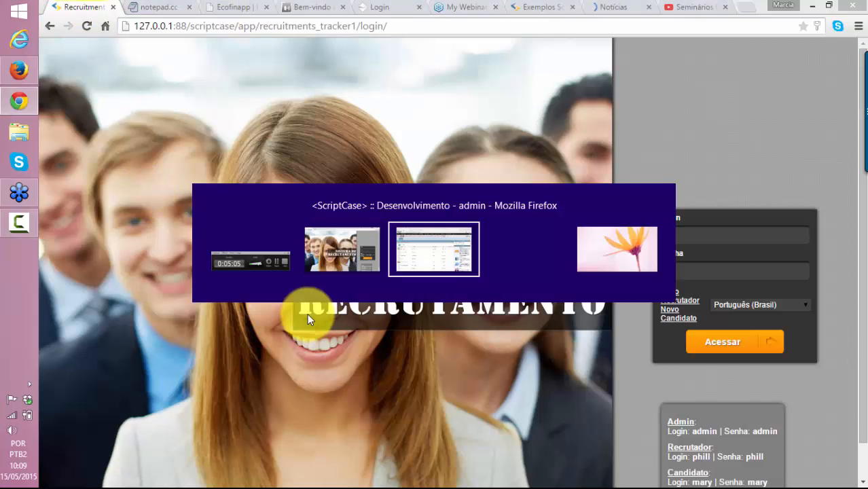
{"action": "scroll", "coordinate": [282, 292], "scroll_direction": "down", "scroll_amount": 8}
{"action": "scroll", "coordinate": [284, 301], "scroll_direction": "down", "scroll_amount": 10}
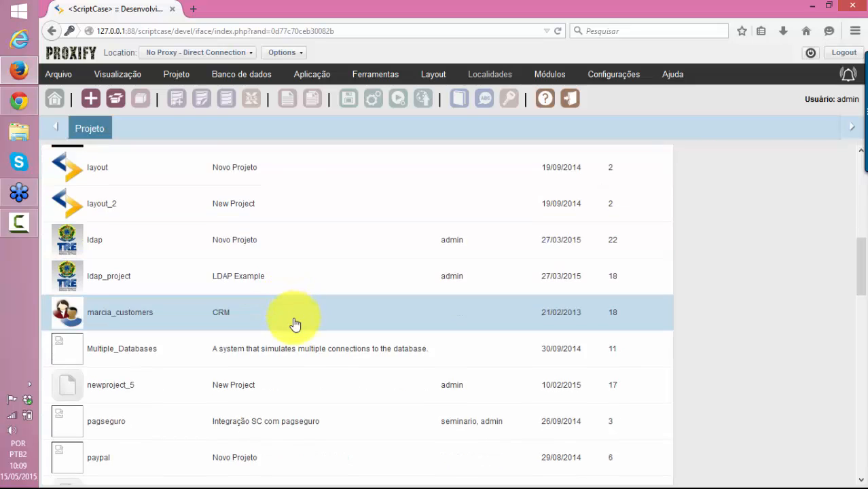
{"action": "scroll", "coordinate": [292, 337], "scroll_direction": "down", "scroll_amount": 6}
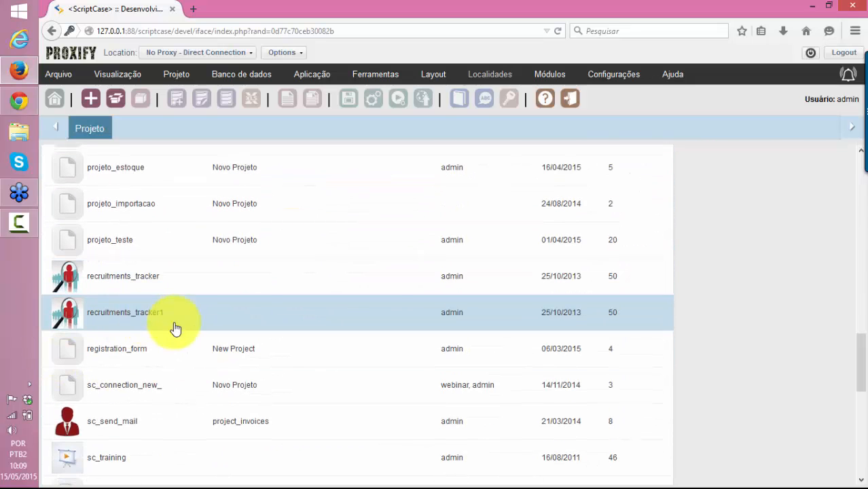
{"action": "left_click", "coordinate": [653, 329]}
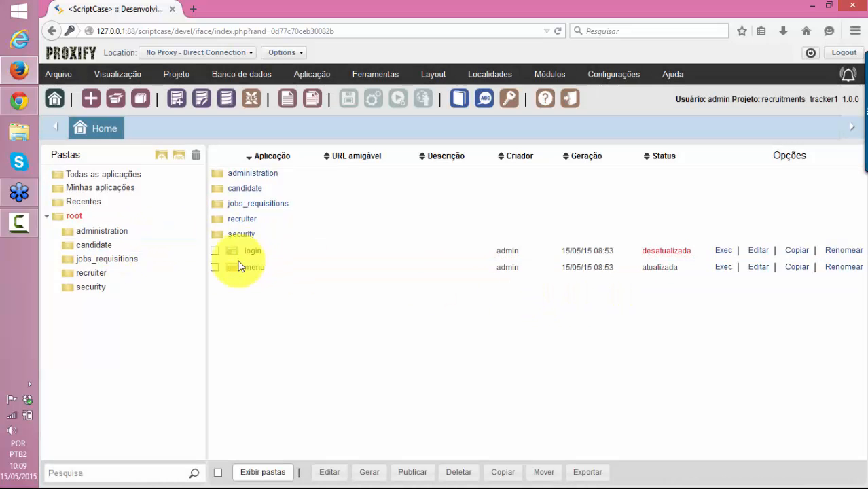
{"action": "left_click", "coordinate": [93, 103]}
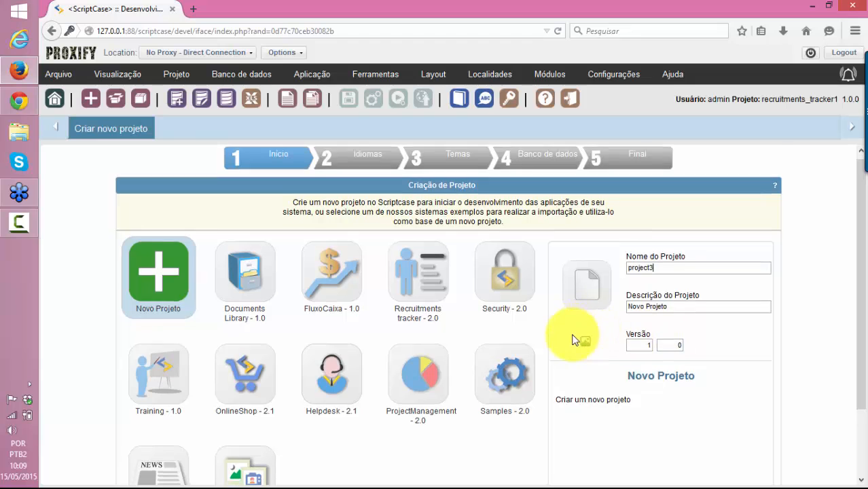
{"action": "scroll", "coordinate": [557, 343], "scroll_direction": "down", "scroll_amount": 2}
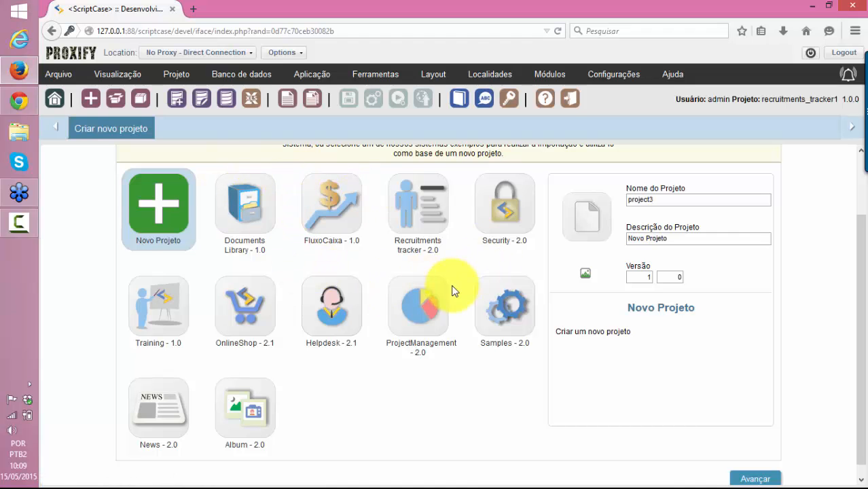
{"action": "key", "text": "alt+Tab"}
Scroll through the Sistemas examples on the Exemplos Scriptcase page
{"action": "left_click", "coordinate": [546, 7]}
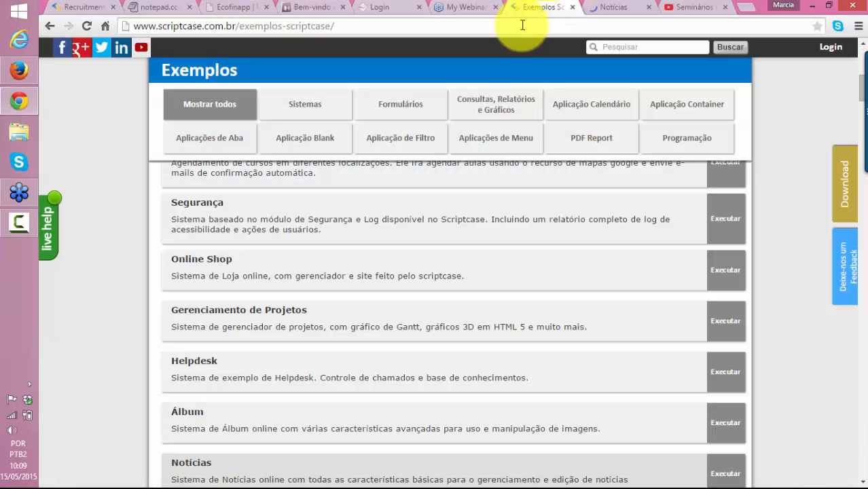
{"action": "scroll", "coordinate": [424, 278], "scroll_direction": "down", "scroll_amount": 3}
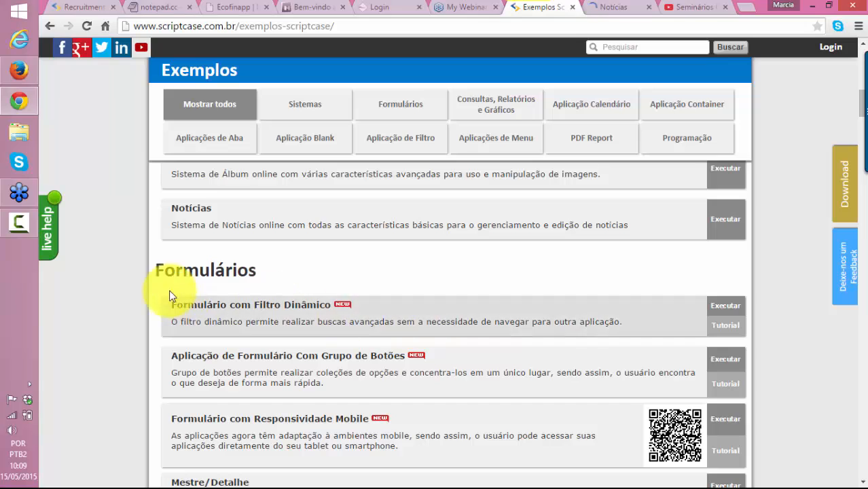
{"action": "scroll", "coordinate": [611, 346], "scroll_direction": "down", "scroll_amount": 2}
{"action": "scroll", "coordinate": [483, 361], "scroll_direction": "down", "scroll_amount": 5}
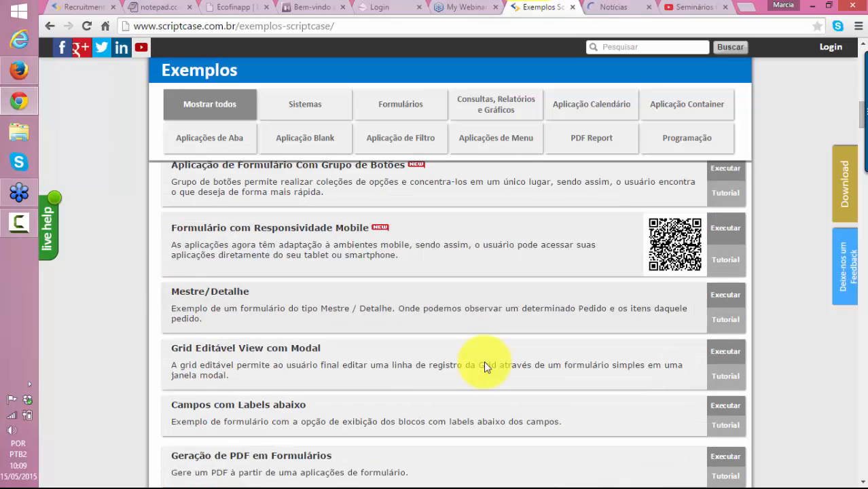
{"action": "scroll", "coordinate": [493, 378], "scroll_direction": "up", "scroll_amount": 5}
{"action": "scroll", "coordinate": [496, 385], "scroll_direction": "up", "scroll_amount": 12}
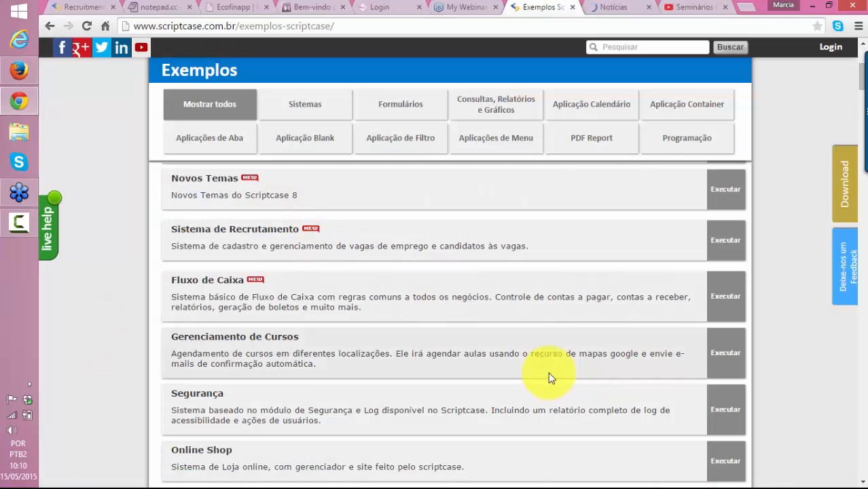
{"action": "scroll", "coordinate": [550, 378], "scroll_direction": "down", "scroll_amount": 10}
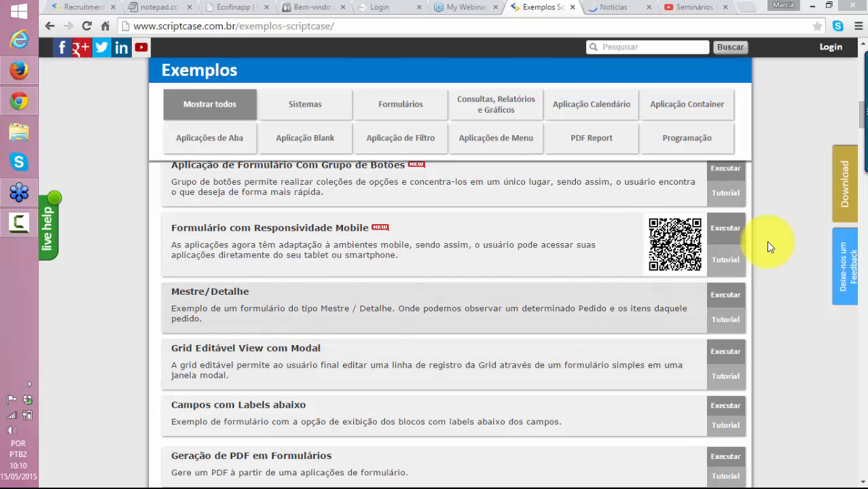
{"action": "scroll", "coordinate": [435, 289], "scroll_direction": "up", "scroll_amount": 7}
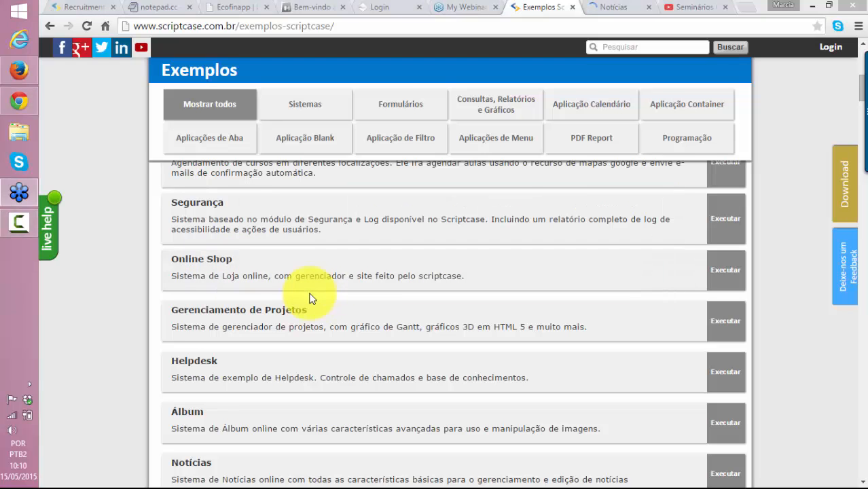
Compare the wizard's templates with the Formulários examples like Mestre/Detalhe, ending back in ScriptCase
{"action": "key", "text": "alt+Tab"}
{"action": "key", "text": "alt+Tab"}
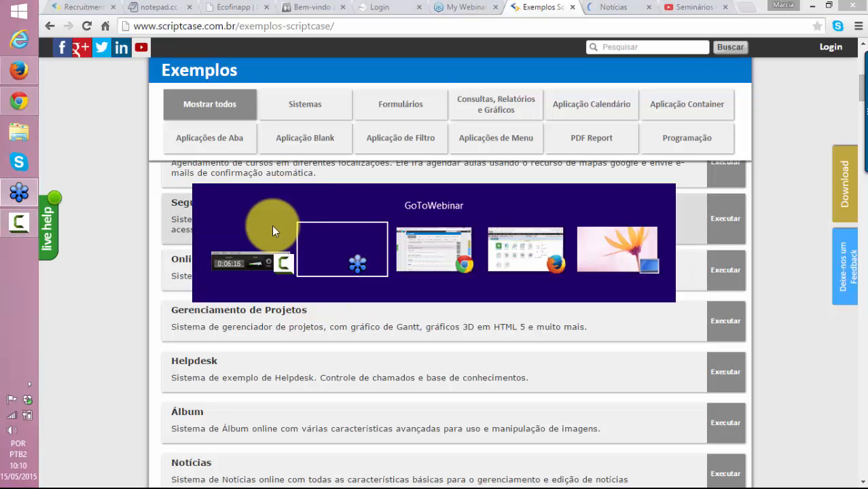
{"action": "key", "text": "Tab"}
{"action": "scroll", "coordinate": [500, 330], "scroll_direction": "down", "scroll_amount": 1}
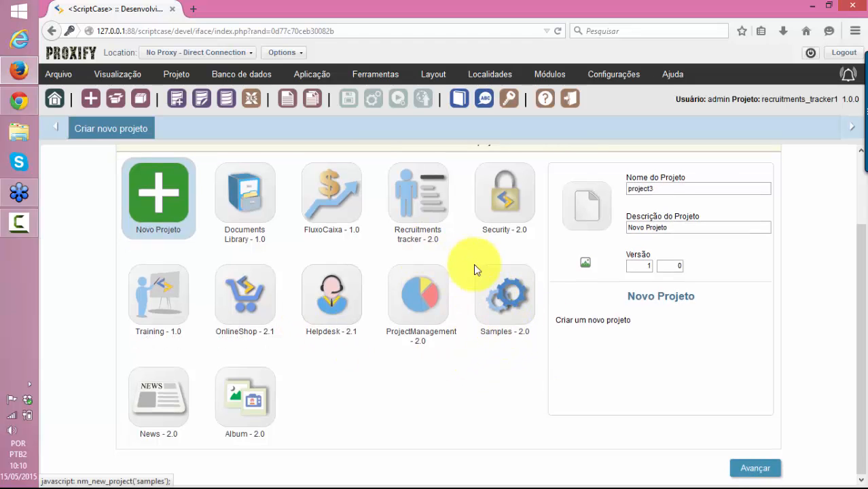
{"action": "key", "text": "alt+Tab"}
{"action": "key", "text": "alt+Tab"}
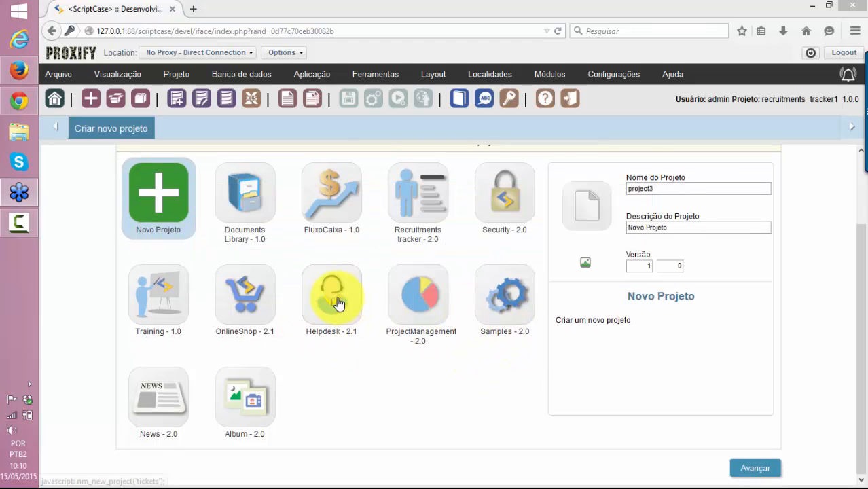
{"action": "key", "text": "alt+Tab"}
{"action": "key", "text": "alt+Tab"}
{"action": "key", "text": "alt+Tab"}
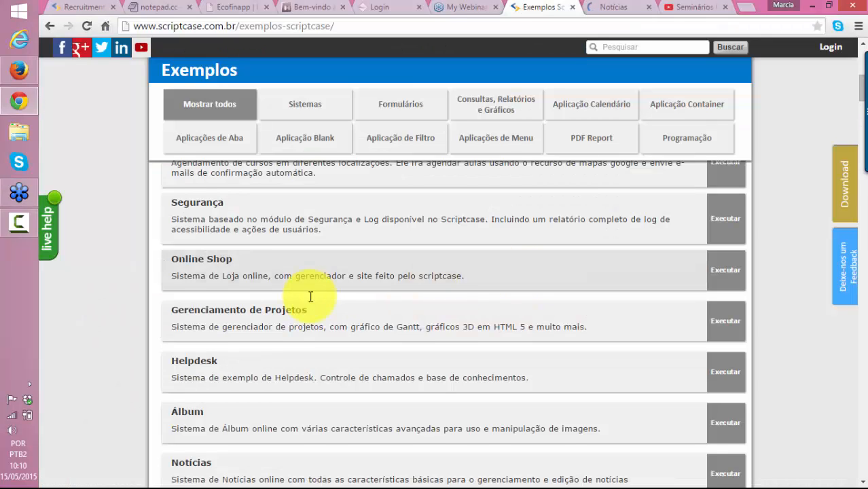
{"action": "scroll", "coordinate": [311, 297], "scroll_direction": "down", "scroll_amount": 6}
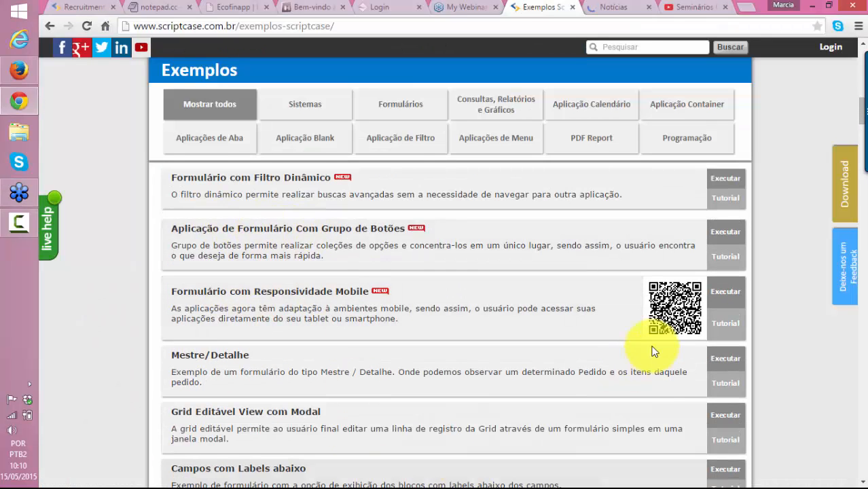
{"action": "scroll", "coordinate": [652, 352], "scroll_direction": "down", "scroll_amount": 4}
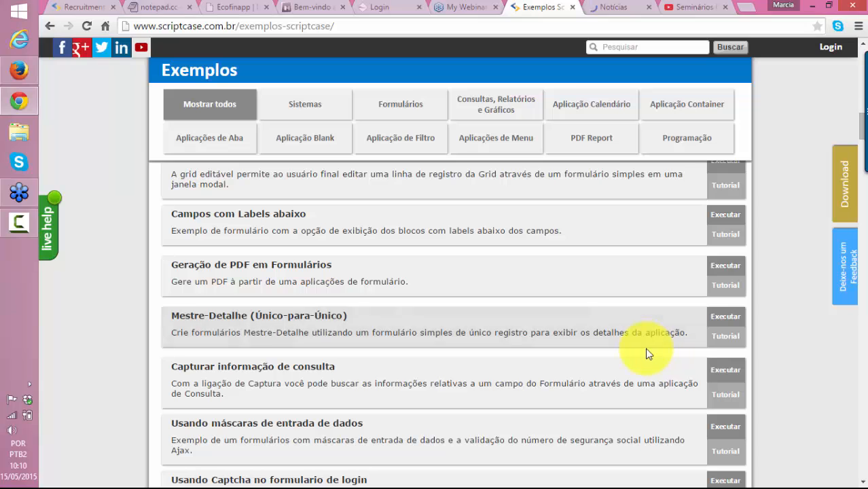
{"action": "scroll", "coordinate": [339, 337], "scroll_direction": "up", "scroll_amount": 3}
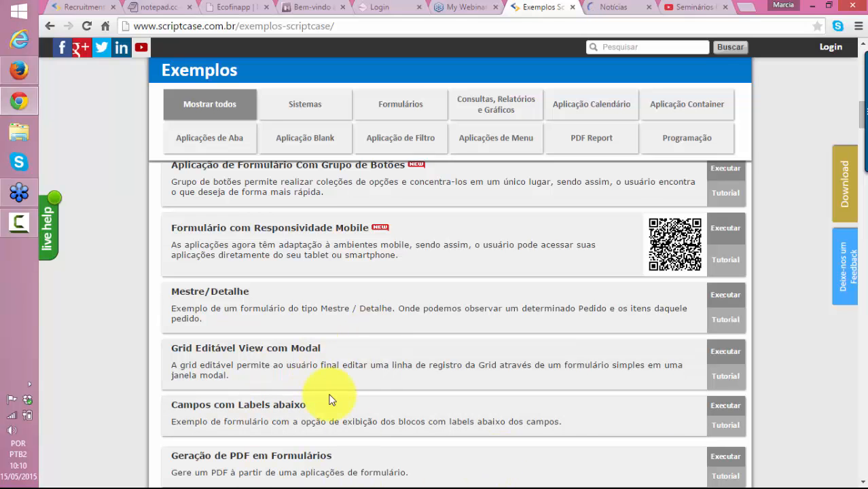
{"action": "scroll", "coordinate": [300, 357], "scroll_direction": "up", "scroll_amount": 3}
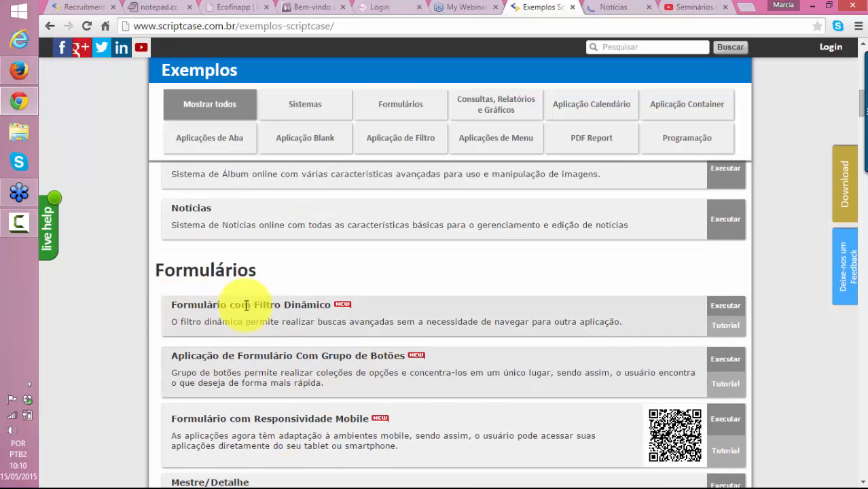
{"action": "scroll", "coordinate": [393, 335], "scroll_direction": "up", "scroll_amount": 5}
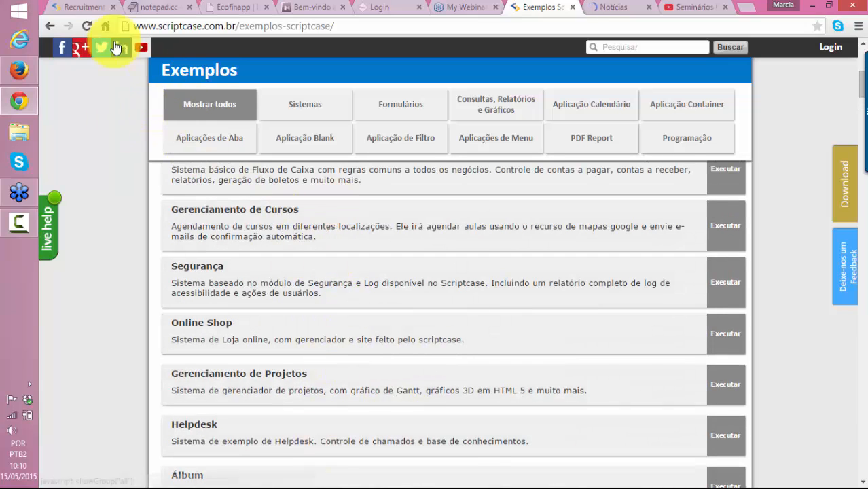
{"action": "key", "text": "alt+Tab"}
{"action": "key", "text": "alt+Tab"}
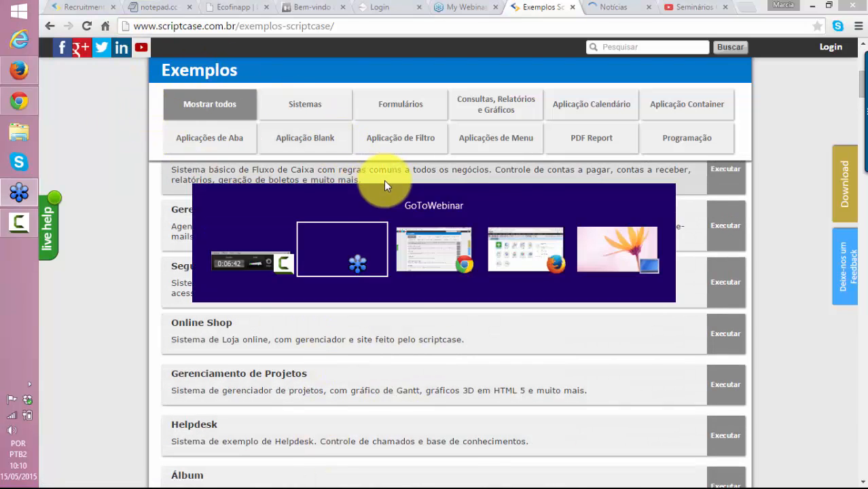
{"action": "key", "text": "alt+Tab"}
{"action": "key", "text": "alt+Tab"}
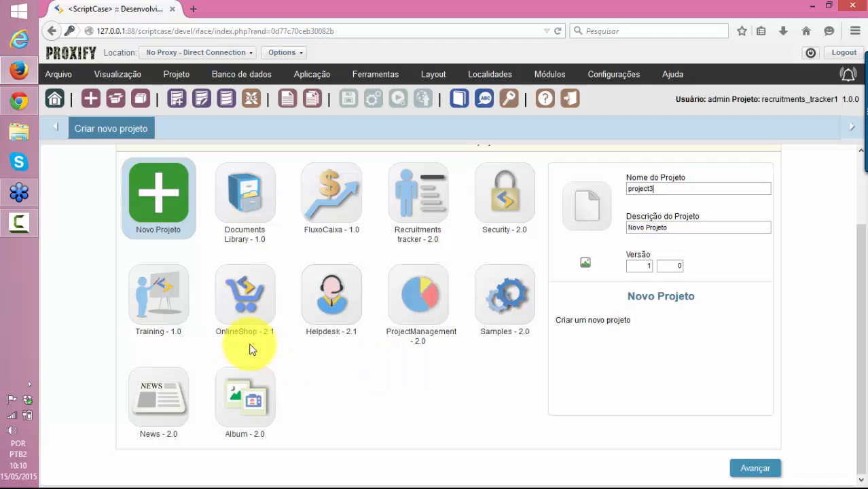
Create the project from the Recruitments tracker template with an SQLite connection, and open File Explorer
{"action": "left_click", "coordinate": [409, 207]}
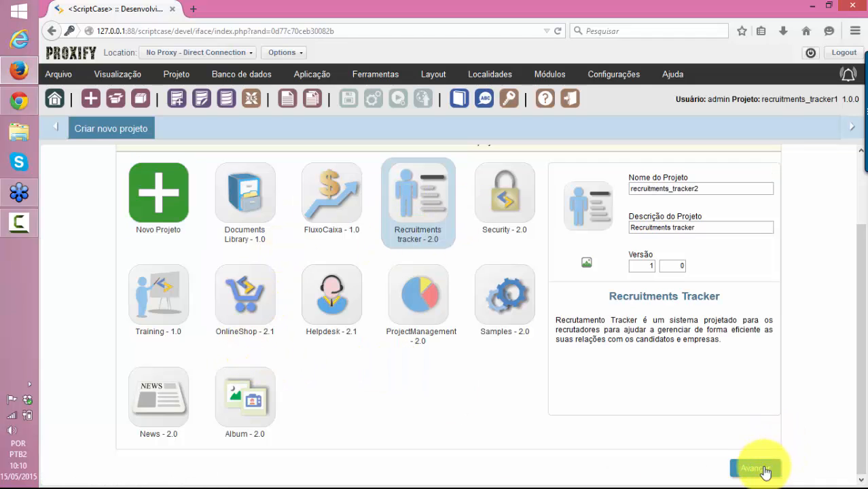
{"action": "left_click", "coordinate": [754, 469]}
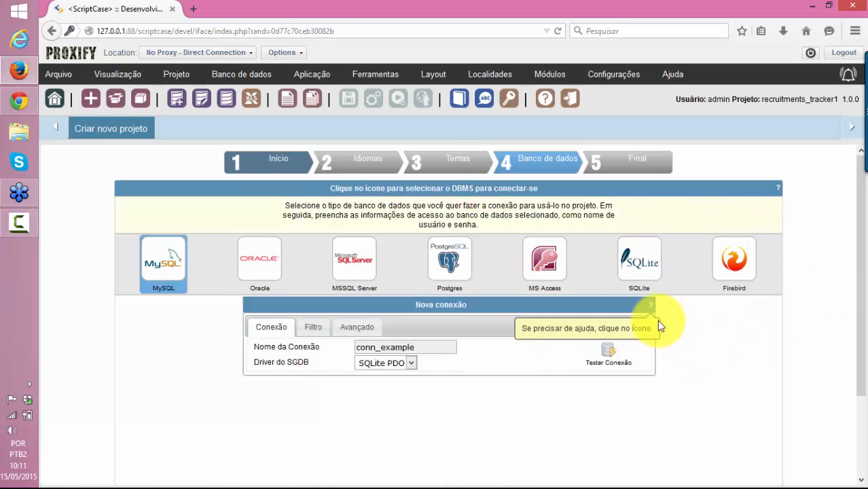
{"action": "scroll", "coordinate": [635, 263], "scroll_direction": "down", "scroll_amount": 2}
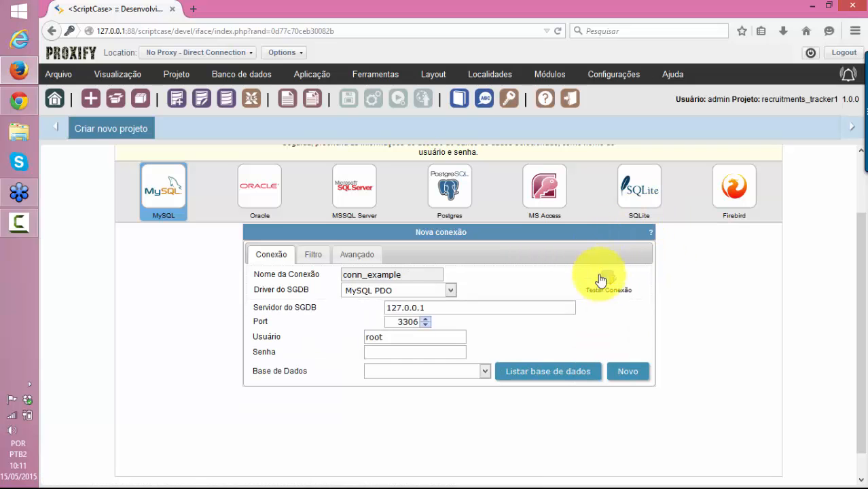
{"action": "left_click", "coordinate": [639, 189]}
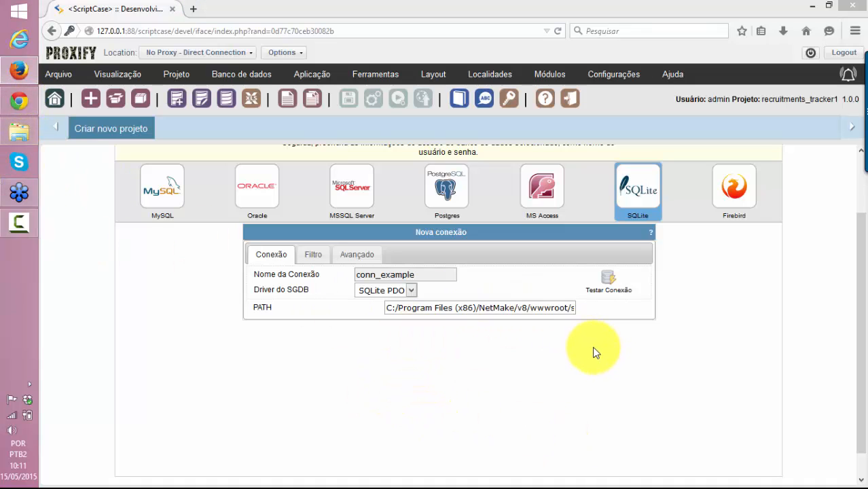
{"action": "key", "text": "super+e"}
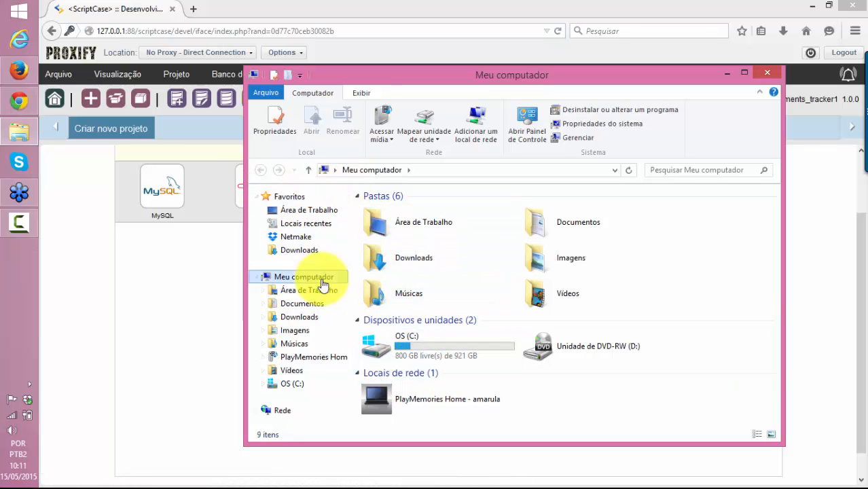
Browse to C:\Arquivos de Programas (x86)\NetMake\v8\wwwroot\scriptcase\devel\conf\scriptcase
{"action": "left_click", "coordinate": [302, 385]}
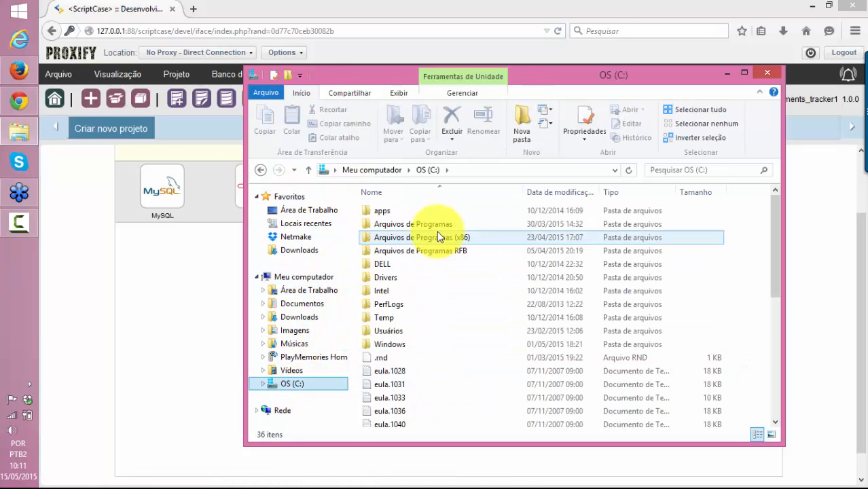
{"action": "double_click", "coordinate": [437, 234]}
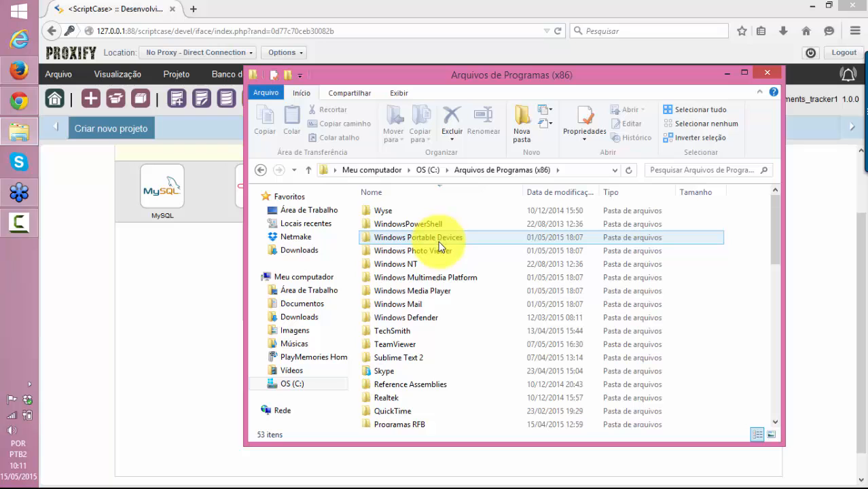
{"action": "scroll", "coordinate": [407, 241], "scroll_direction": "down", "scroll_amount": 7}
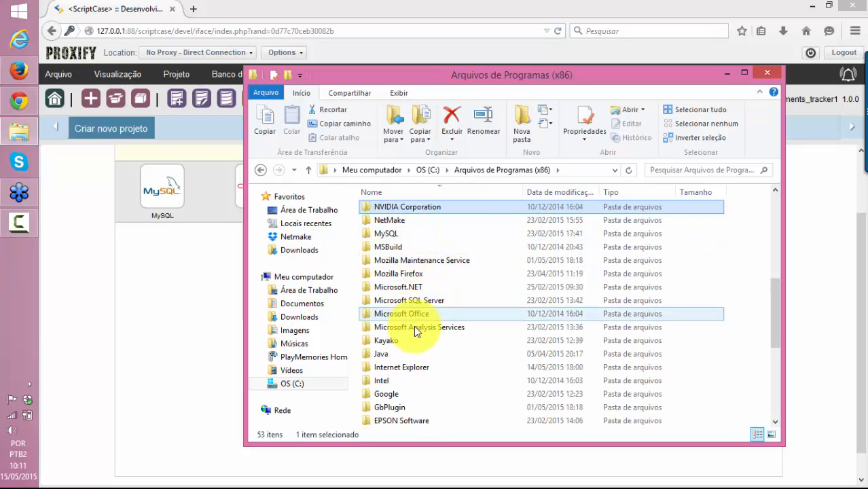
{"action": "scroll", "coordinate": [414, 340], "scroll_direction": "down", "scroll_amount": 1}
{"action": "scroll", "coordinate": [413, 339], "scroll_direction": "up", "scroll_amount": 1}
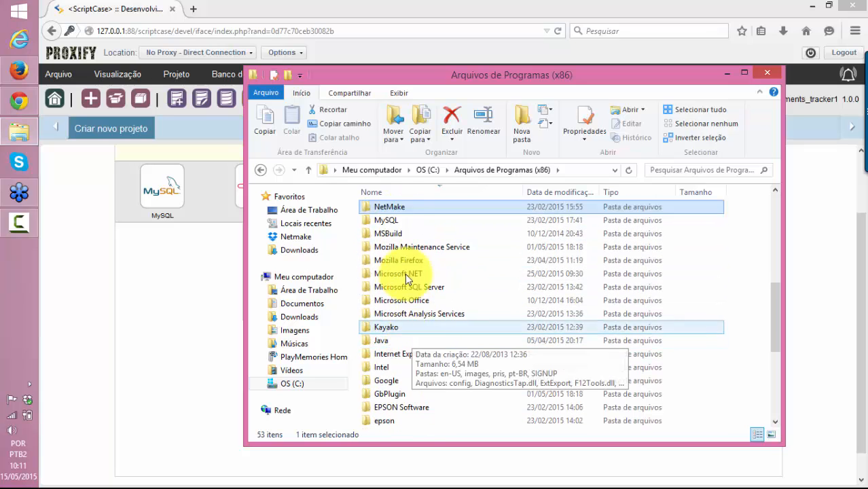
{"action": "double_click", "coordinate": [383, 211]}
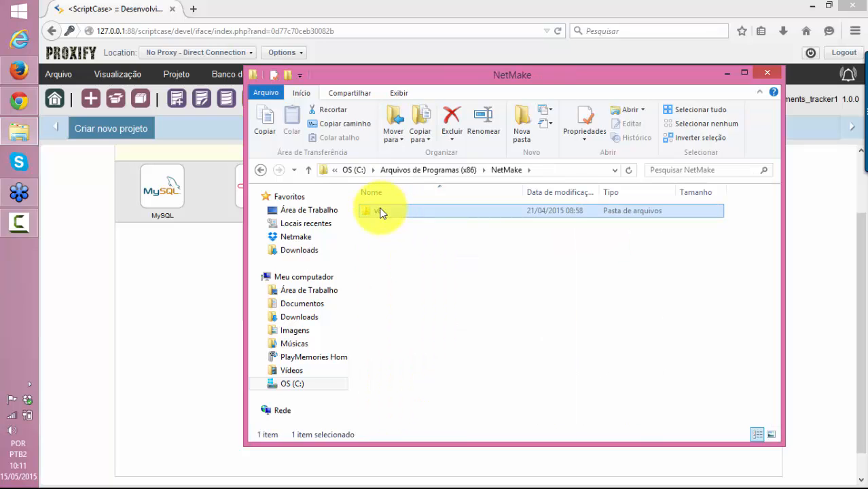
{"action": "double_click", "coordinate": [391, 225]}
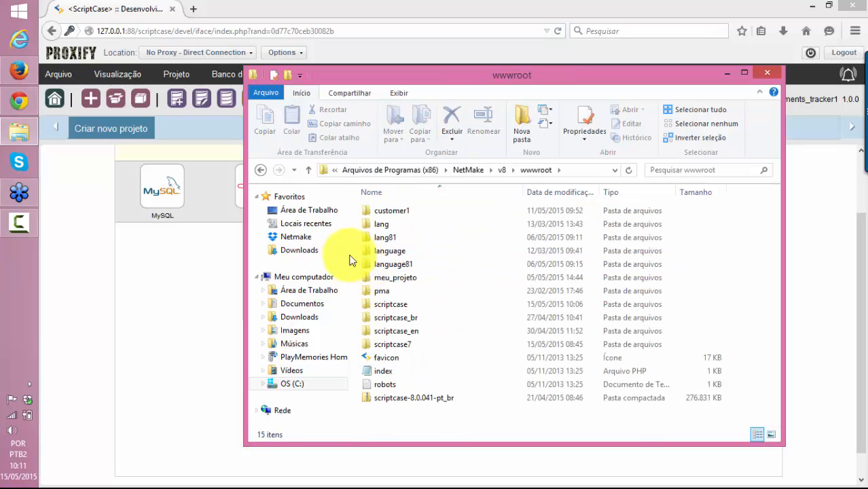
{"action": "left_click", "coordinate": [396, 277]}
{"action": "left_click", "coordinate": [398, 304]}
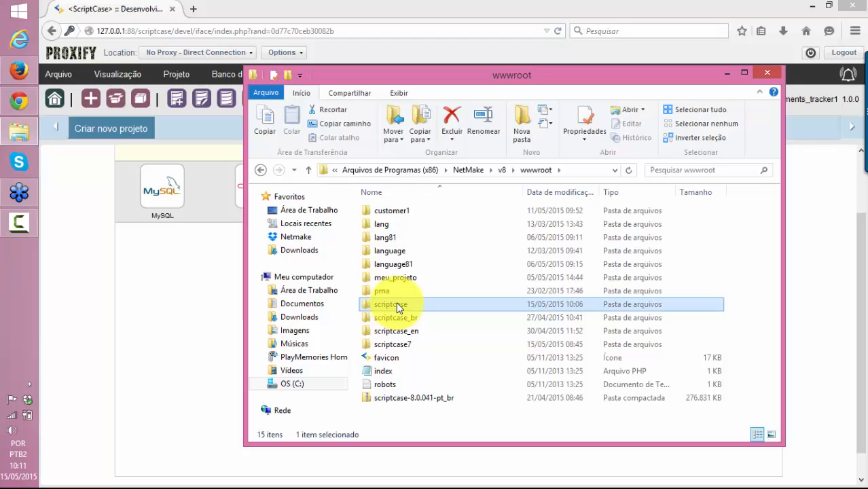
{"action": "double_click", "coordinate": [398, 303]}
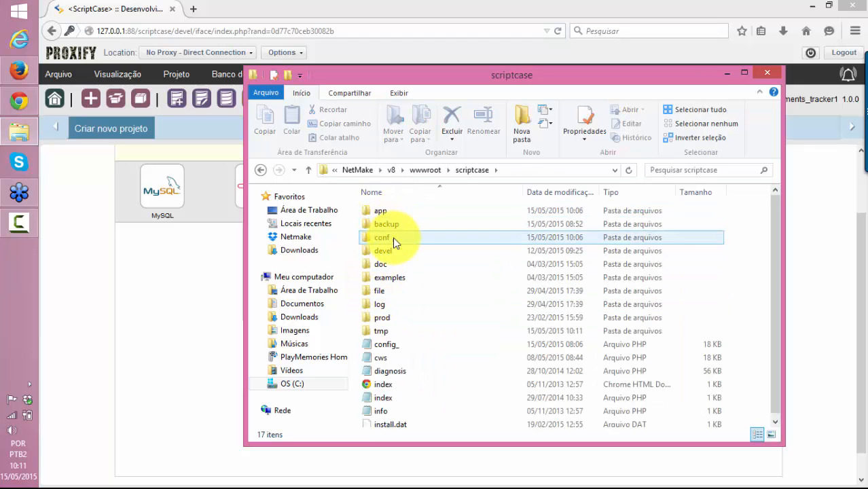
{"action": "double_click", "coordinate": [393, 251]}
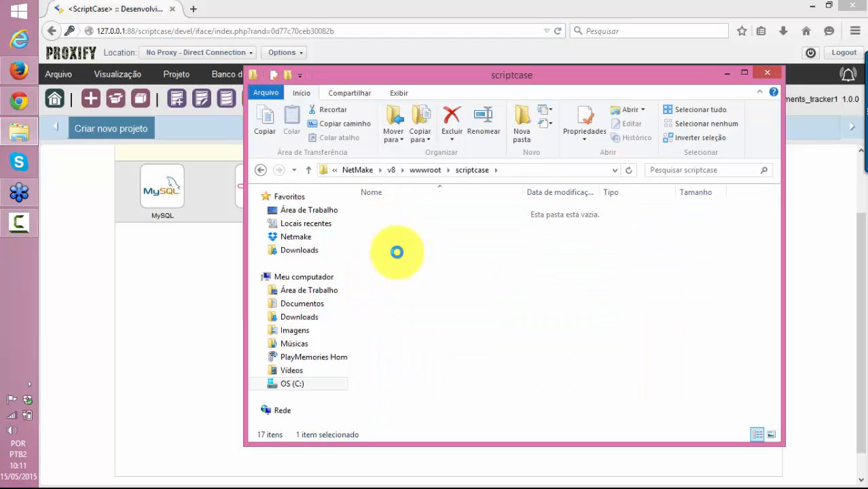
{"action": "double_click", "coordinate": [396, 250]}
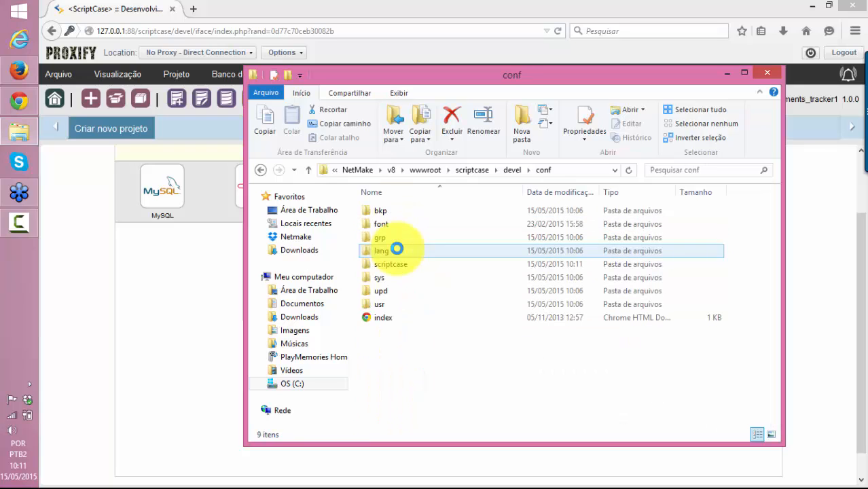
{"action": "double_click", "coordinate": [400, 265]}
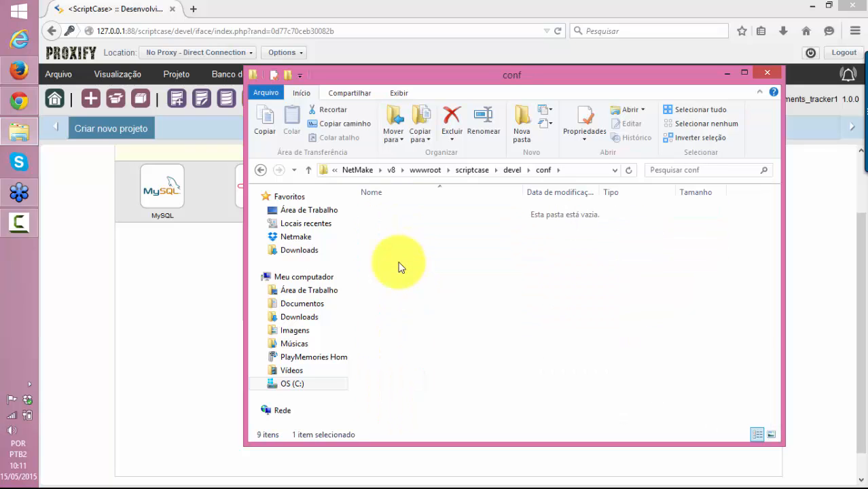
{"action": "scroll", "coordinate": [414, 299], "scroll_direction": "down", "scroll_amount": 3}
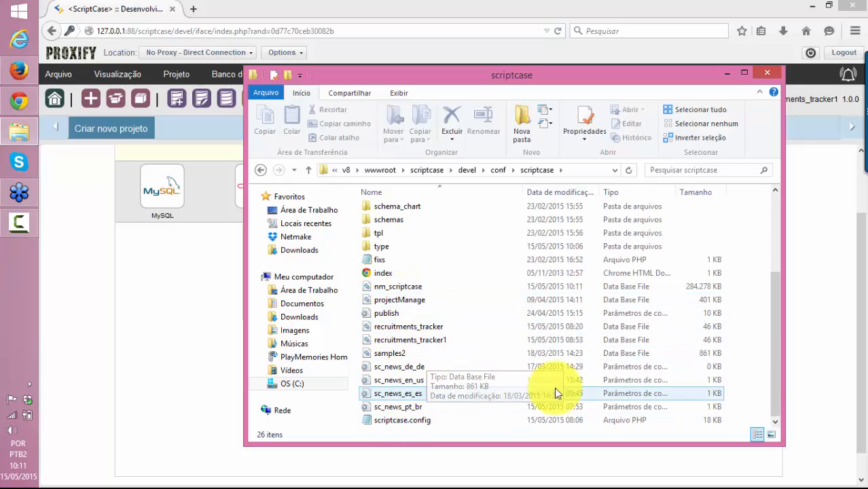
Check conn_example's PATH against the folder holding recruitments_tracker2.db
{"action": "left_click", "coordinate": [834, 348]}
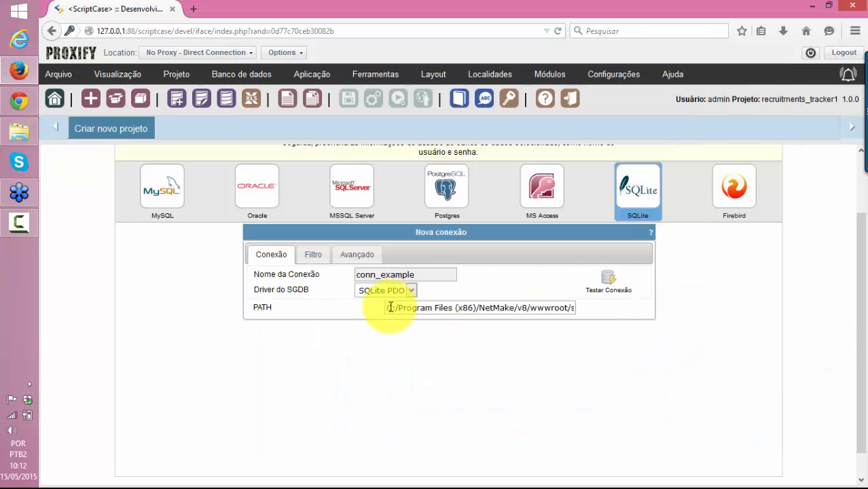
{"action": "mouse_move", "coordinate": [387, 308]}
{"action": "left_mouse_down"}
{"action": "mouse_move", "coordinate": [639, 305]}
{"action": "mouse_move", "coordinate": [400, 308]}
{"action": "left_mouse_up"}
{"action": "key", "text": "alt+Tab"}
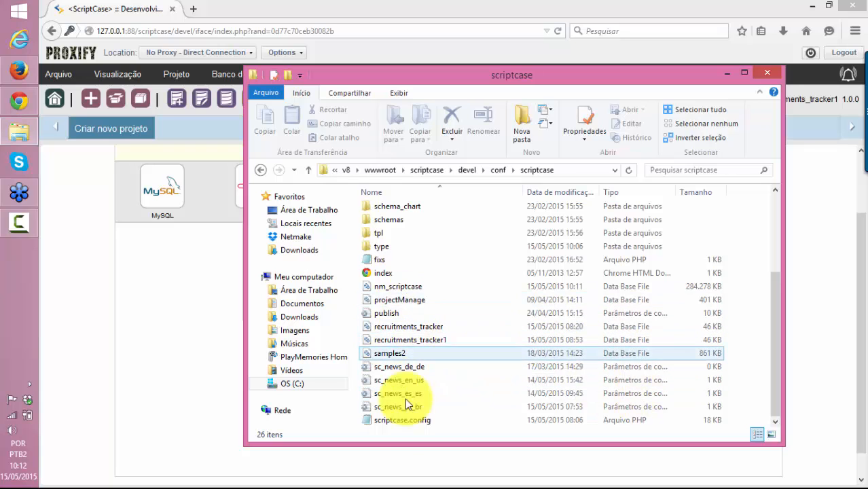
{"action": "left_click", "coordinate": [404, 312]}
Review the full database PATH value in the connection form
{"action": "left_click", "coordinate": [198, 287]}
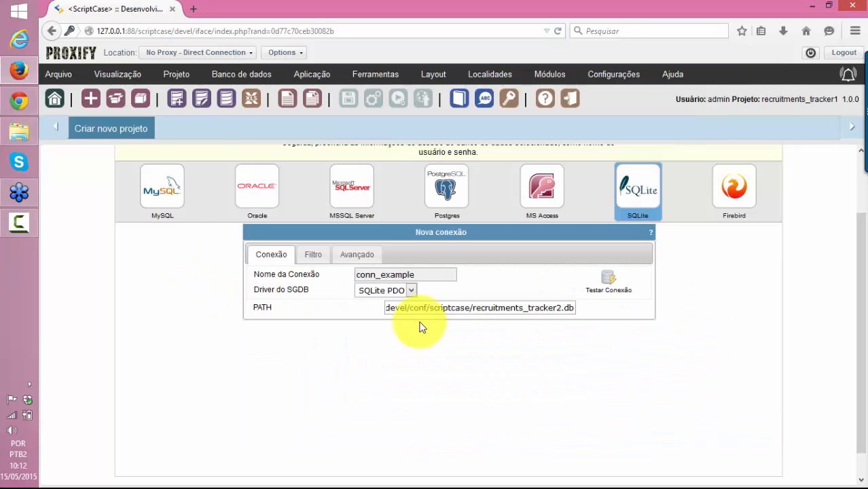
{"action": "left_click", "coordinate": [457, 308]}
{"action": "left_click_drag", "start_coordinate": [409, 310], "coordinate": [656, 352]}
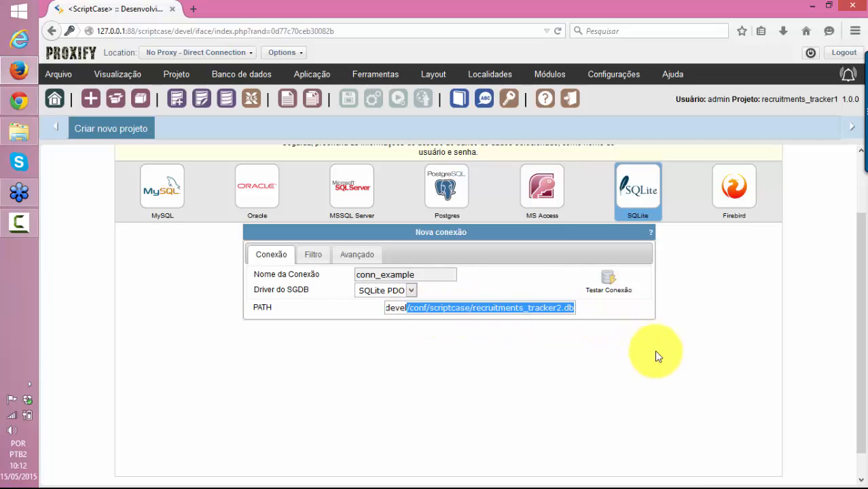
{"action": "left_click", "coordinate": [668, 394]}
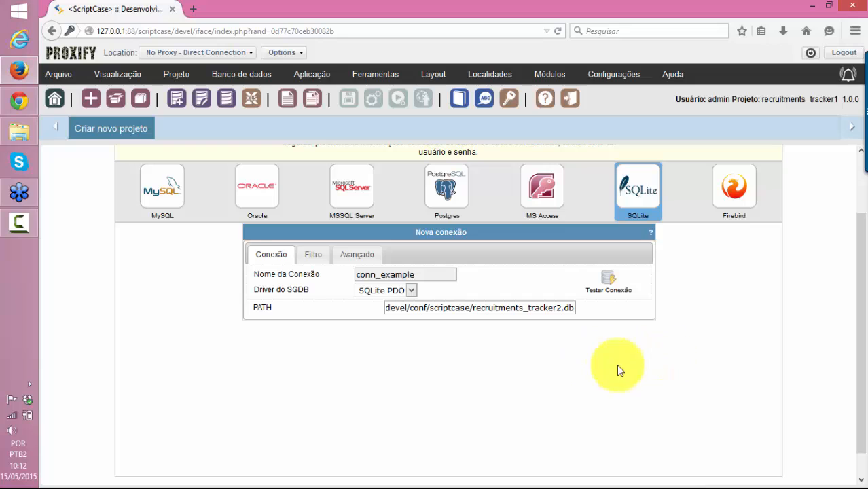
Switch the database type back to MySQL and exit the wizard to the project list
{"action": "left_click", "coordinate": [170, 197]}
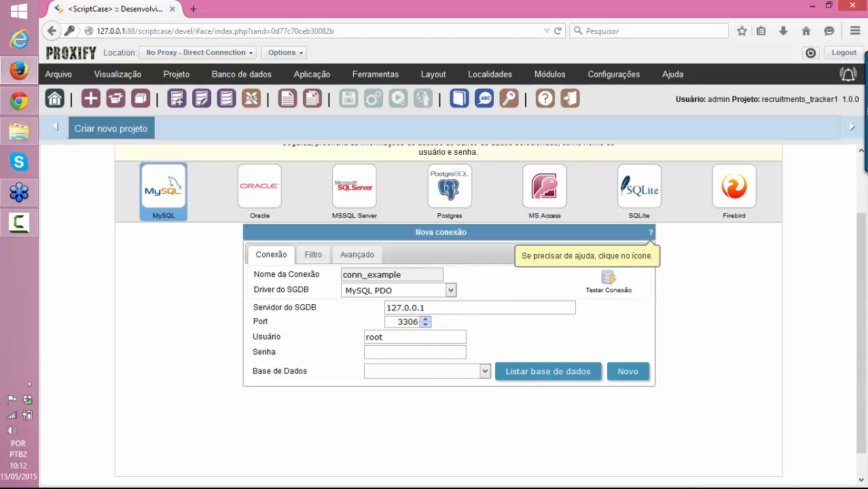
{"action": "scroll", "coordinate": [146, 156], "scroll_direction": "up", "scroll_amount": 2}
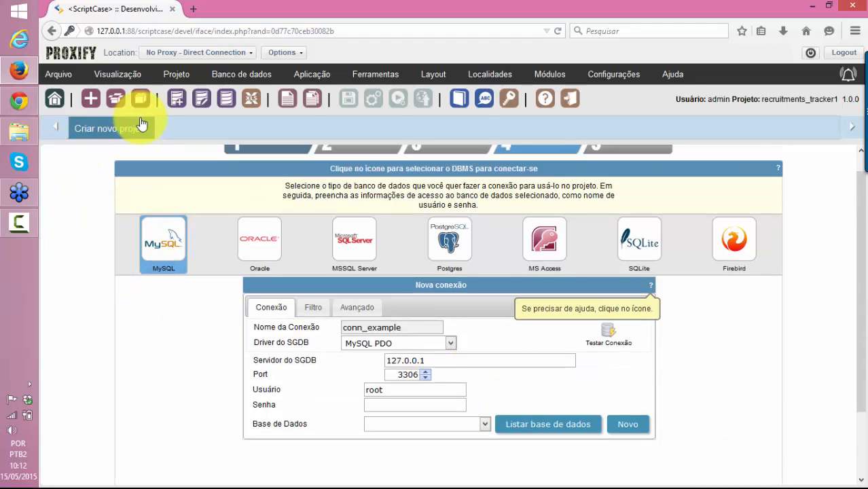
{"action": "left_click", "coordinate": [140, 102]}
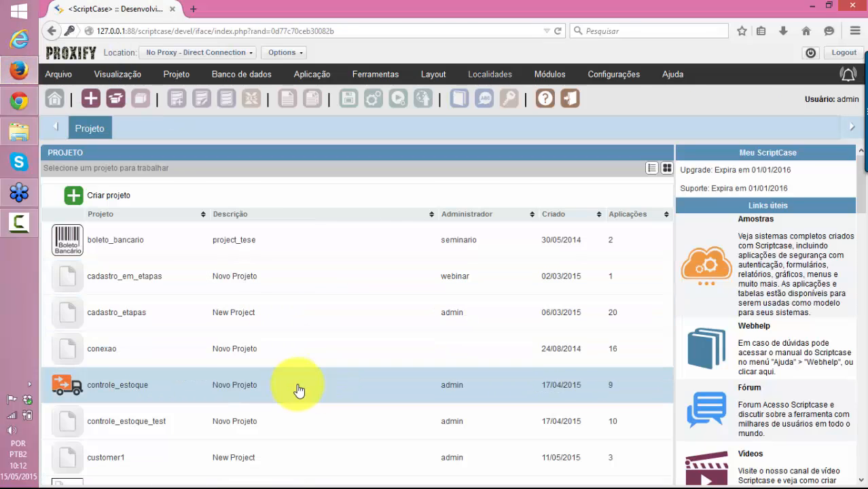
Open the recruitments_tracker1 project from the project list
{"action": "scroll", "coordinate": [285, 387], "scroll_direction": "down", "scroll_amount": 8}
{"action": "scroll", "coordinate": [254, 386], "scroll_direction": "down", "scroll_amount": 17}
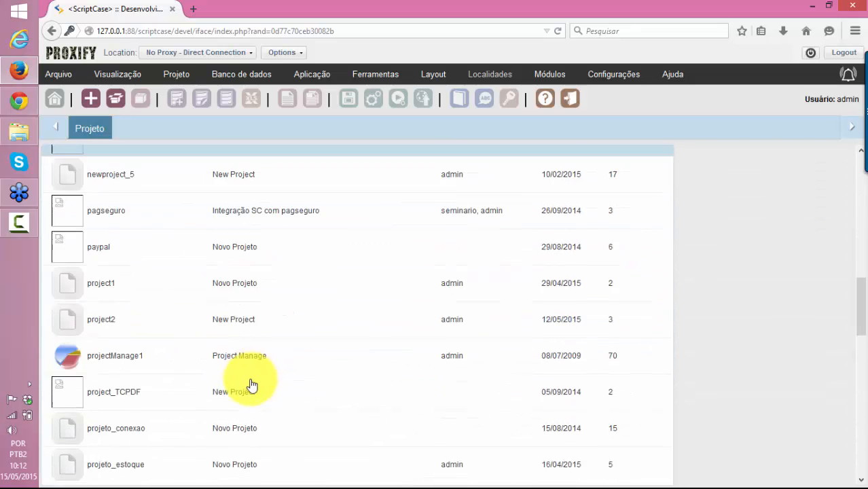
{"action": "left_click", "coordinate": [145, 245]}
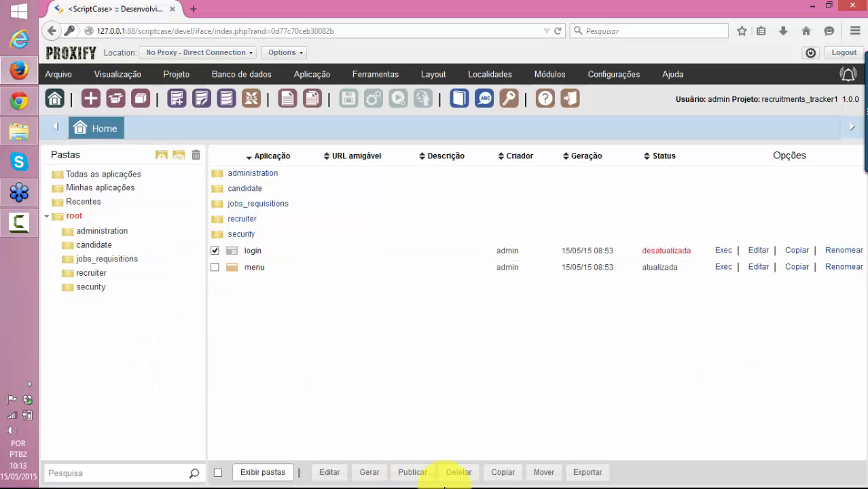
Copy the login application to controle_estoque Versão 1.0.0 and close the copy dialog
{"action": "left_click", "coordinate": [503, 474]}
{"action": "left_click", "coordinate": [533, 436]}
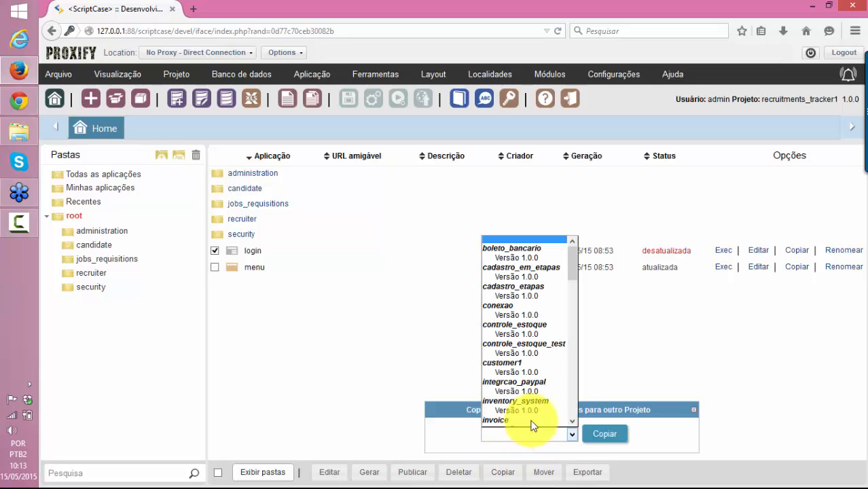
{"action": "left_click", "coordinate": [534, 333]}
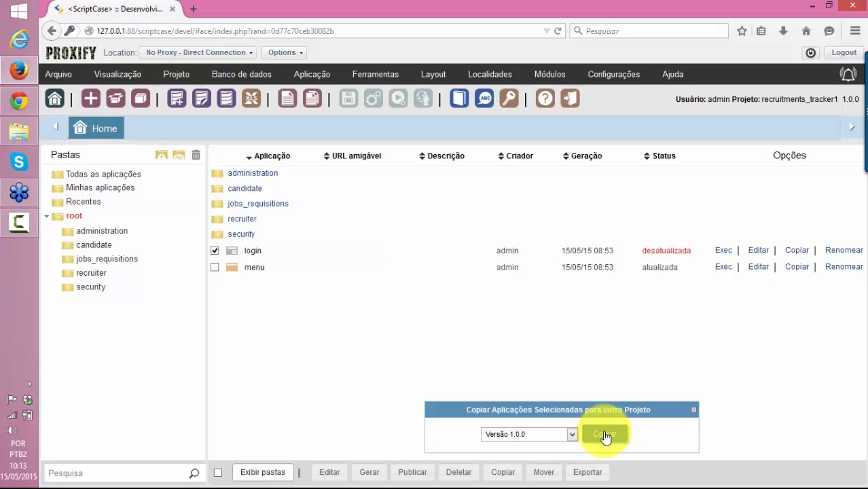
{"action": "left_click", "coordinate": [693, 410]}
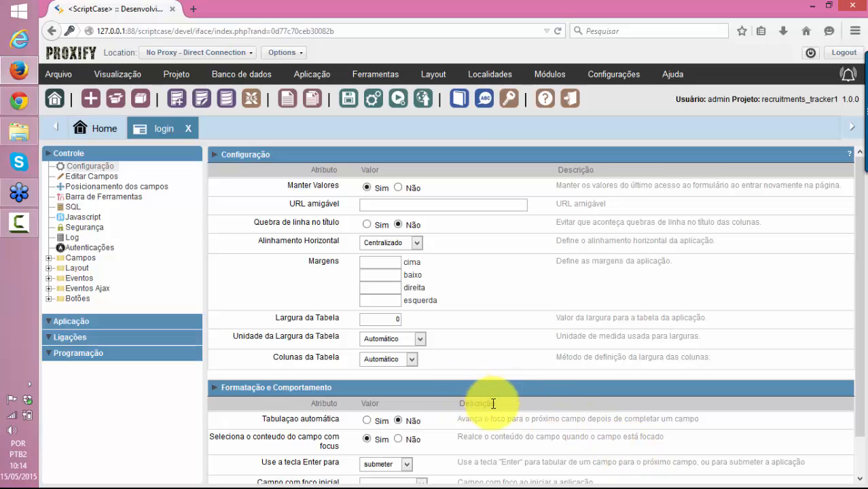
Show the Layout tools list for the login application
{"action": "left_click", "coordinate": [428, 74]}
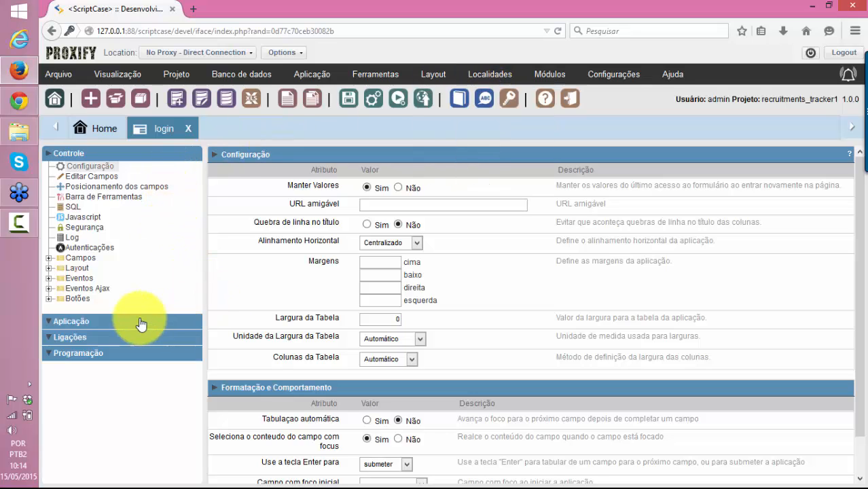
Expand Layout and Eventos in the Controle tree and open the onLoad event code
{"action": "left_click", "coordinate": [48, 269]}
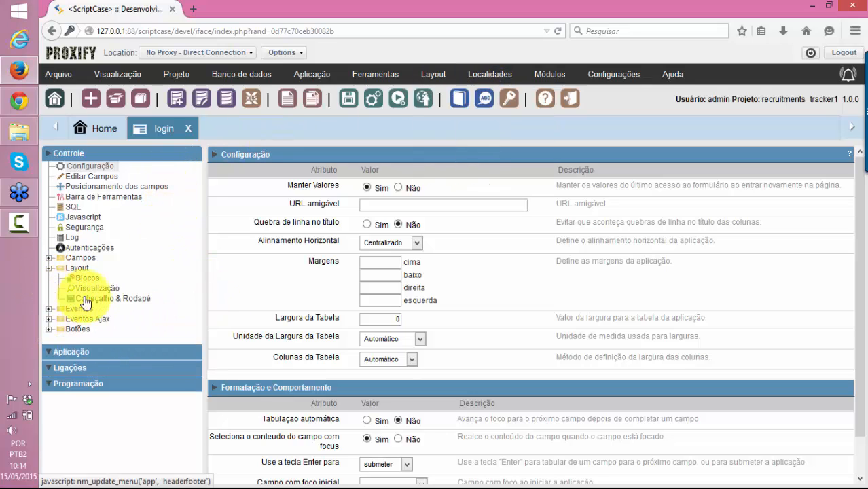
{"action": "left_click", "coordinate": [48, 309]}
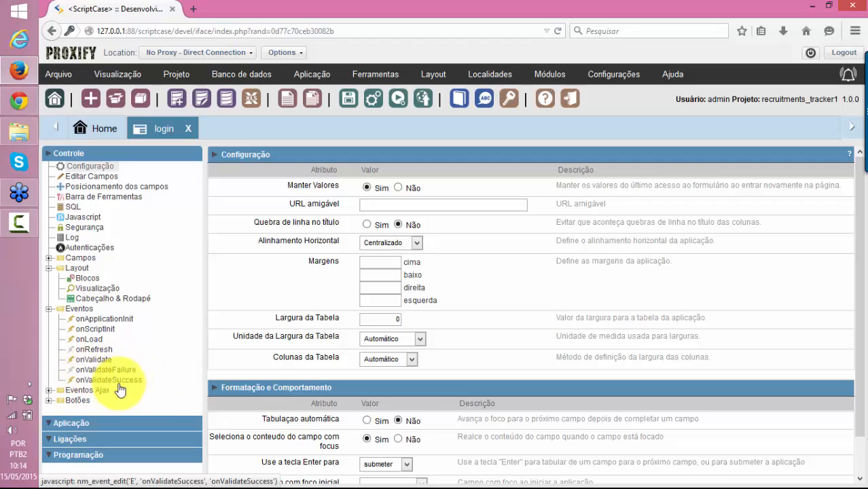
{"action": "left_click", "coordinate": [90, 339]}
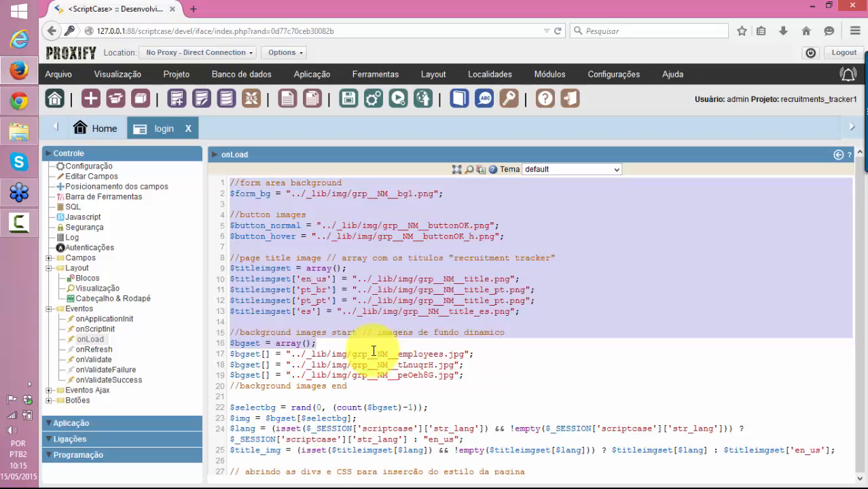
Look through the onLoad code defining background image arrays and login form CSS
{"action": "scroll", "coordinate": [378, 360], "scroll_direction": "down", "scroll_amount": 9}
{"action": "scroll", "coordinate": [375, 378], "scroll_direction": "down", "scroll_amount": 20}
{"action": "left_click_drag", "start_coordinate": [374, 375], "coordinate": [384, 415]}
{"action": "scroll", "coordinate": [386, 411], "scroll_direction": "down", "scroll_amount": 13}
{"action": "left_click", "coordinate": [384, 414]}
{"action": "scroll", "coordinate": [387, 413], "scroll_direction": "down", "scroll_amount": 7}
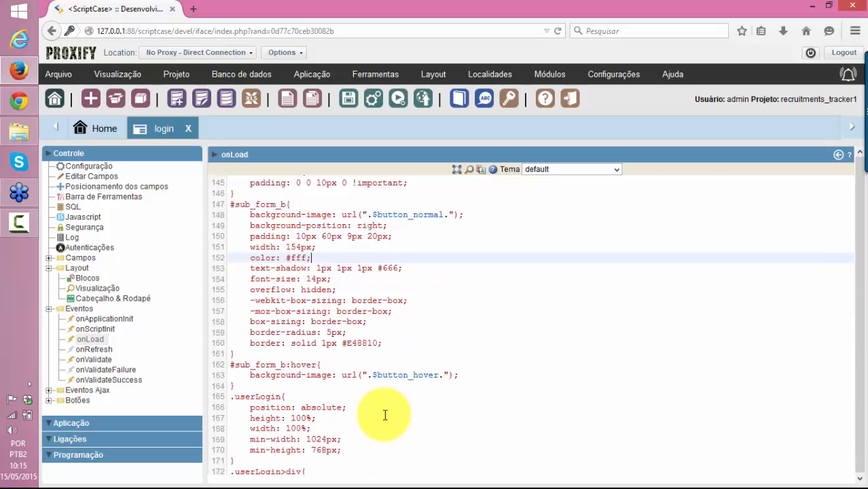
{"action": "scroll", "coordinate": [781, 422], "scroll_direction": "up", "scroll_amount": 20}
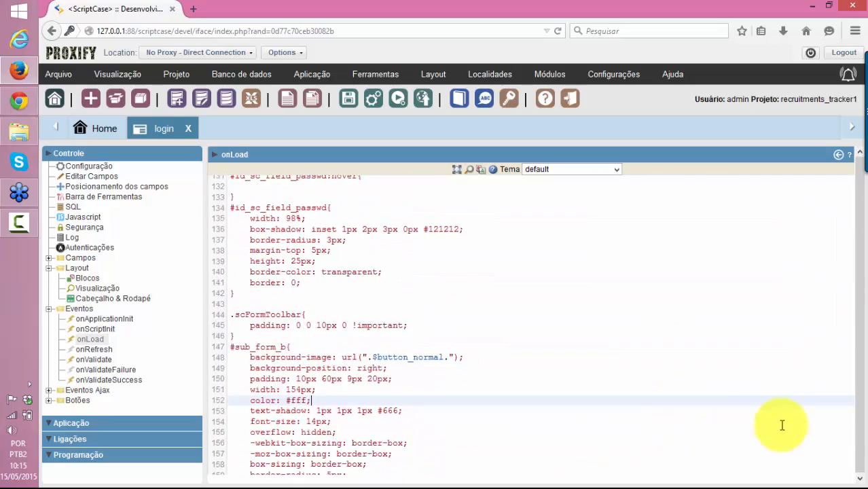
Select the entire onLoad code and delete it, leaving the event editor empty
{"action": "scroll", "coordinate": [814, 327], "scroll_direction": "up", "scroll_amount": 20}
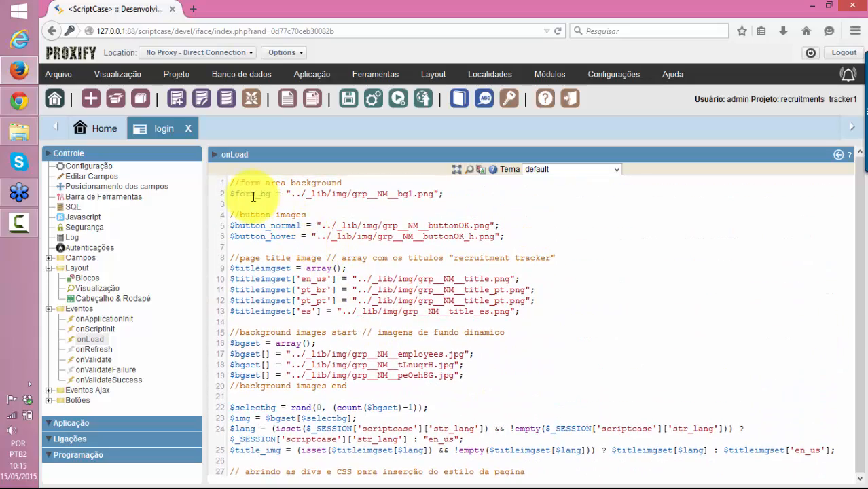
{"action": "left_click_drag", "start_coordinate": [231, 184], "coordinate": [477, 475]}
{"action": "key", "text": "ctrl+c"}
{"action": "key", "text": "Delete"}
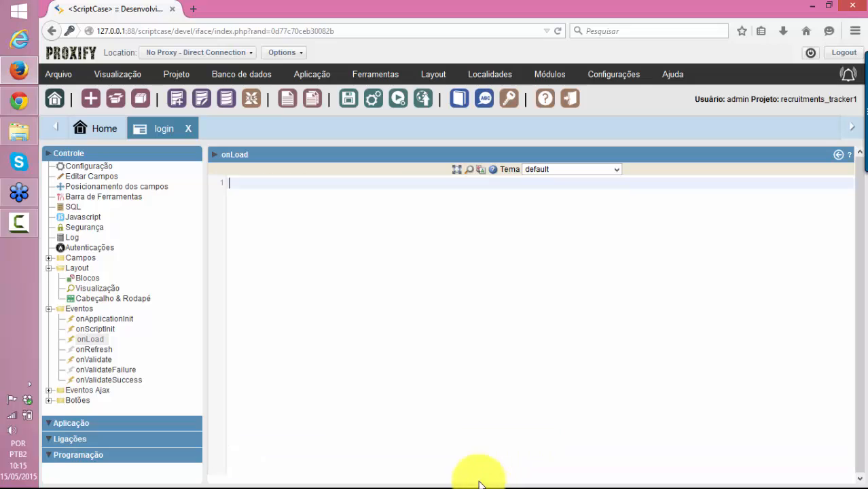
Run the login app, sign in as admin with the password, then log off
{"action": "left_click", "coordinate": [400, 97]}
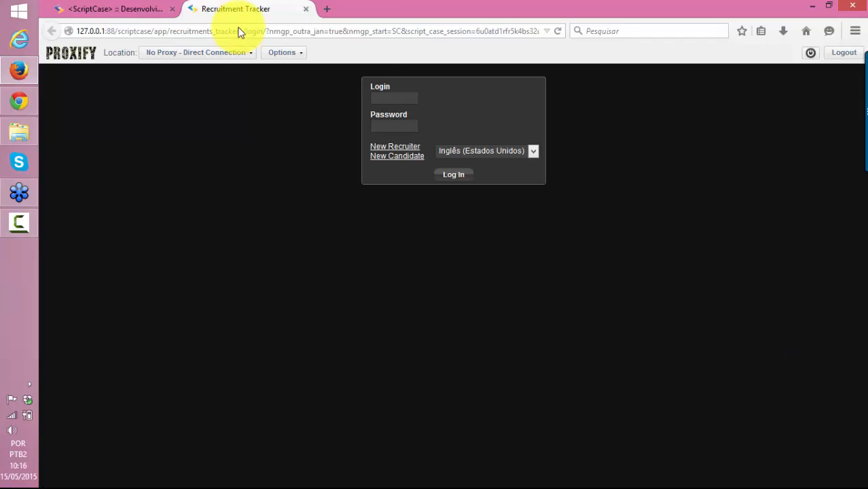
{"action": "left_click", "coordinate": [408, 100]}
{"action": "type", "text": "admin"}
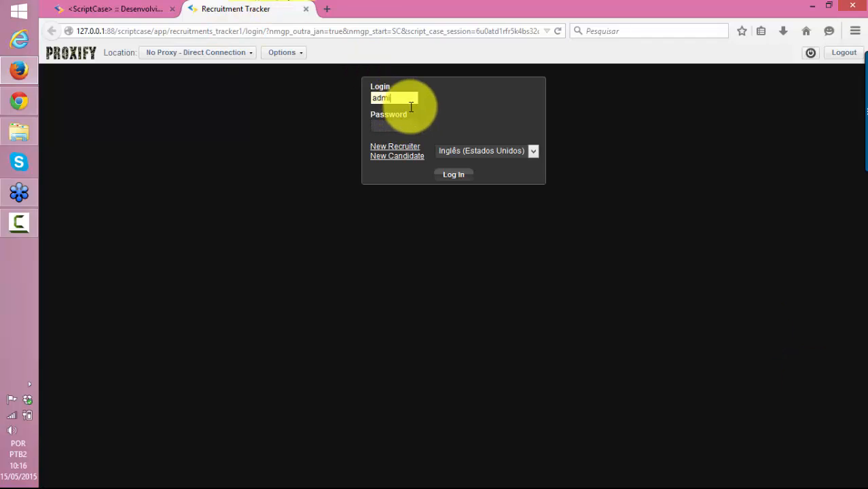
{"action": "key", "text": "Tab"}
{"action": "type", "text": "1234"}
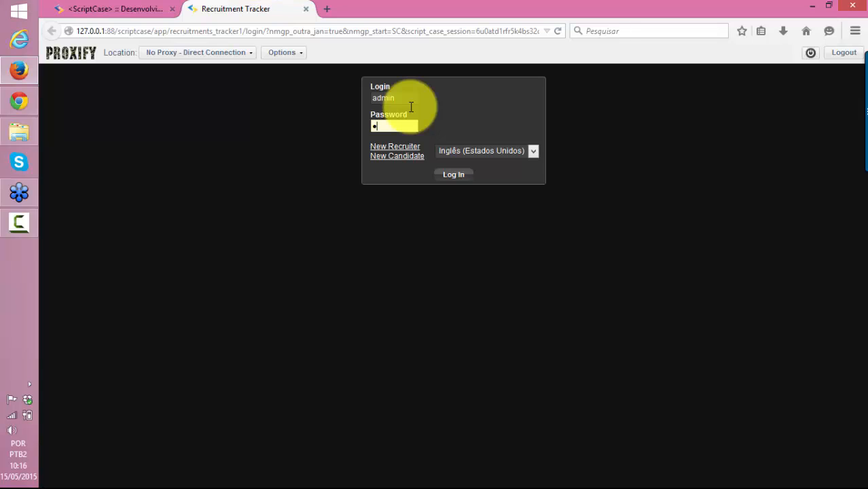
{"action": "type", "text": "dmin"}
{"action": "left_click", "coordinate": [441, 175]}
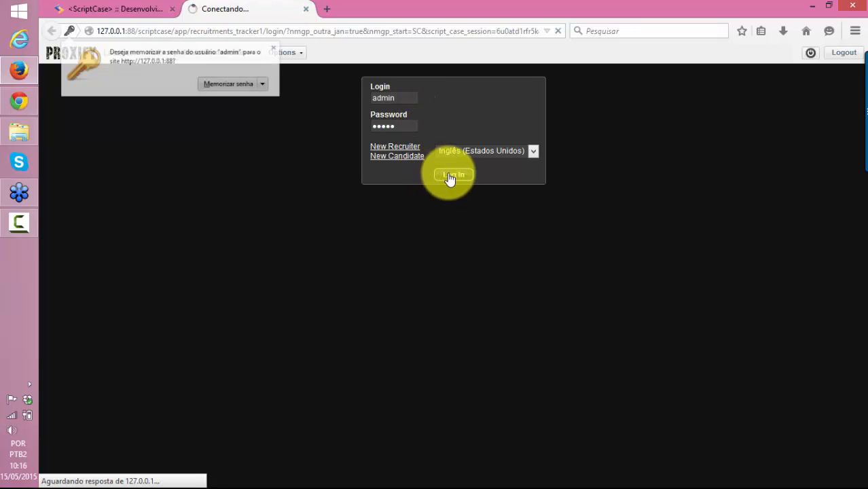
{"action": "left_click", "coordinate": [311, 52]}
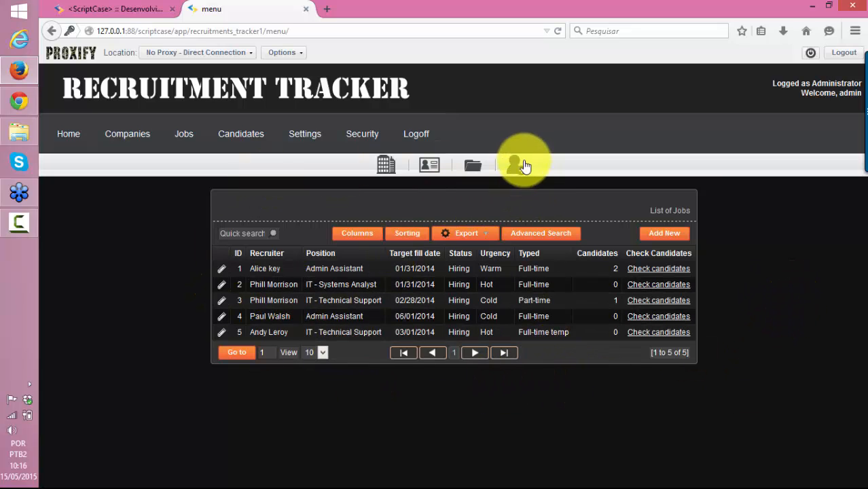
{"action": "left_click", "coordinate": [414, 134]}
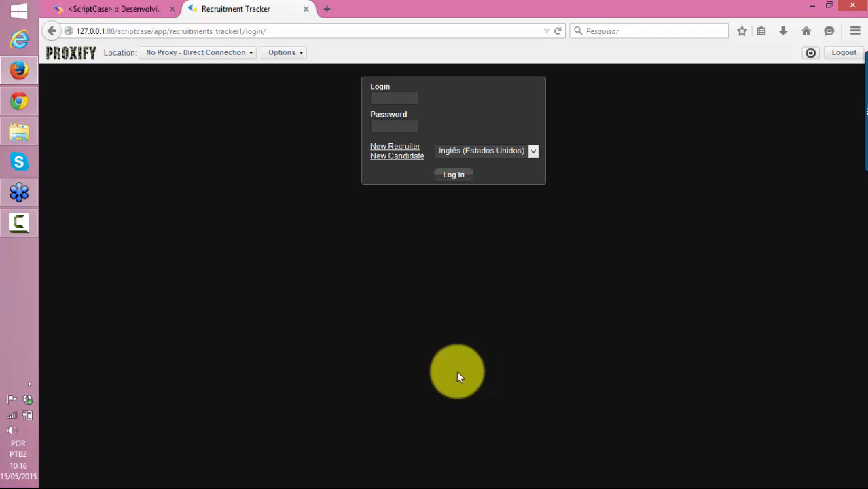
Paste the onLoad code back into the editor and regenerate the login app
{"action": "left_click", "coordinate": [105, 10]}
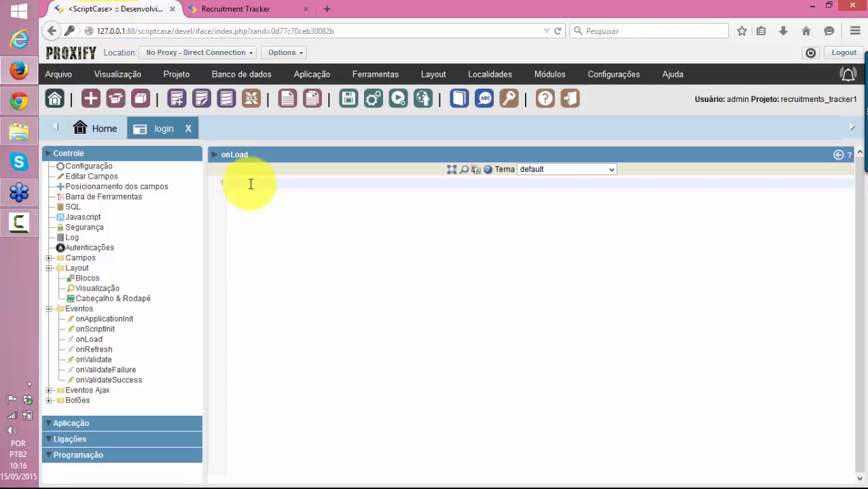
{"action": "key", "text": "ctrl+v"}
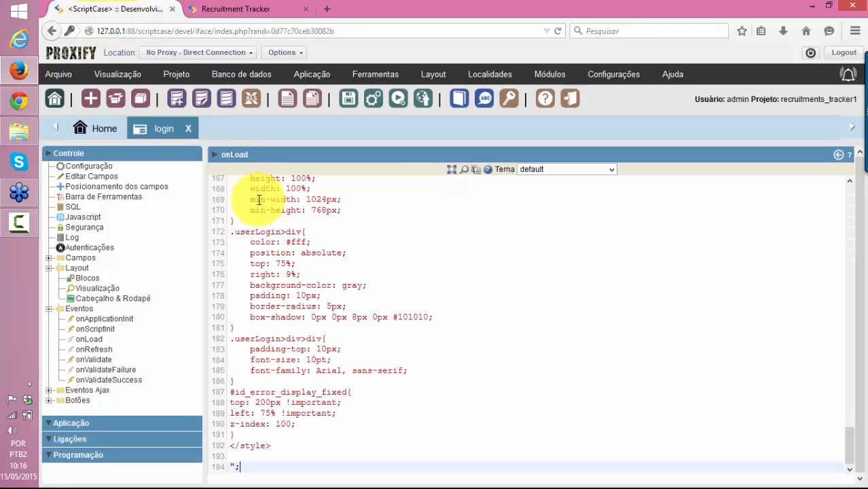
{"action": "left_click", "coordinate": [398, 99]}
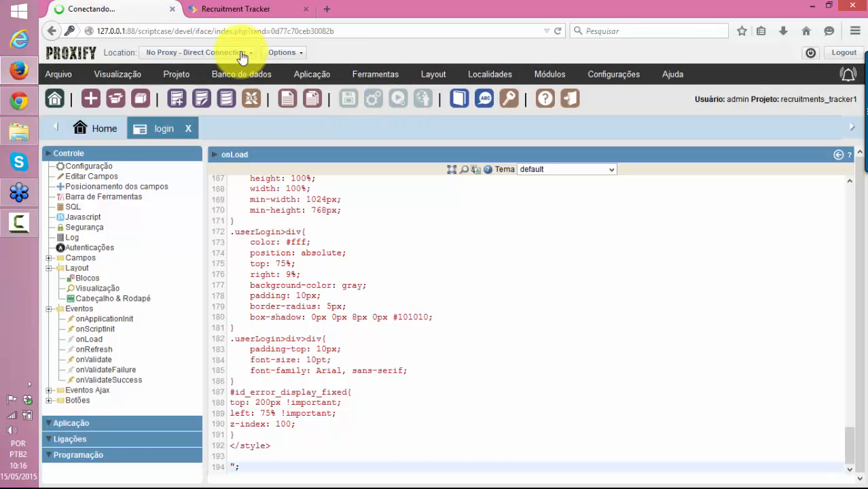
Reload the Recruitment Tracker login page to show the photo background, title and credentials box
{"action": "left_click", "coordinate": [234, 8]}
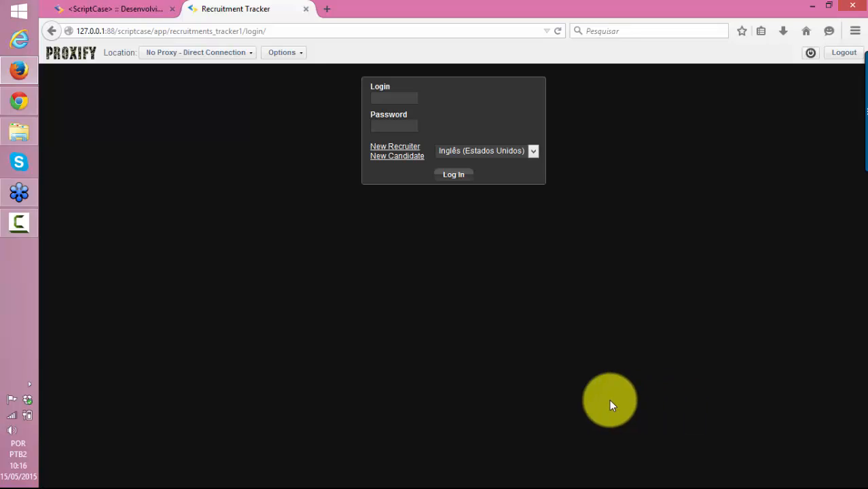
{"action": "left_click", "coordinate": [104, 15]}
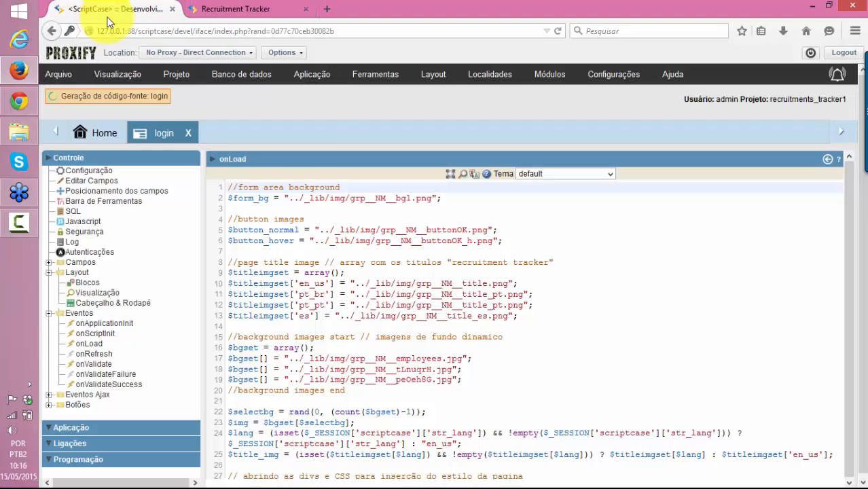
{"action": "left_click", "coordinate": [243, 4]}
{"action": "key", "text": "F5"}
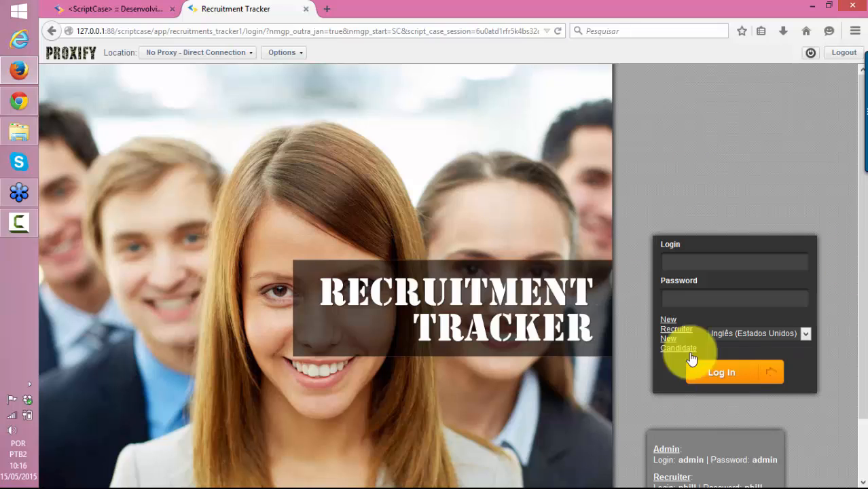
{"action": "scroll", "coordinate": [588, 354], "scroll_direction": "down", "scroll_amount": 2}
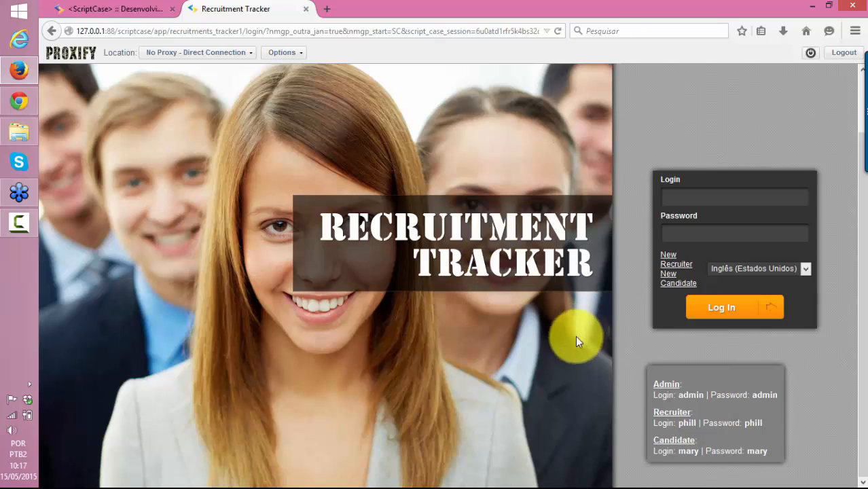
Inspect the login page's background photo element, then return to the ScriptCase tab
{"action": "right_click", "coordinate": [362, 324]}
{"action": "left_click", "coordinate": [397, 436]}
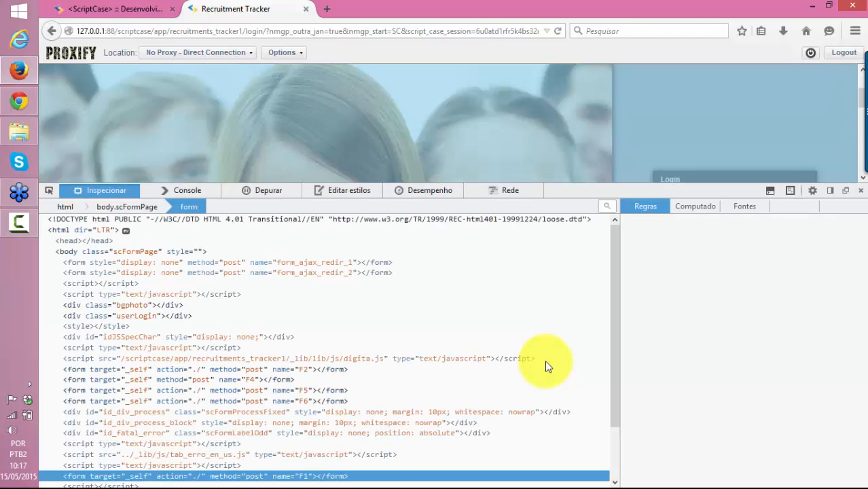
{"action": "left_click", "coordinate": [112, 9]}
{"action": "left_click", "coordinate": [176, 74]}
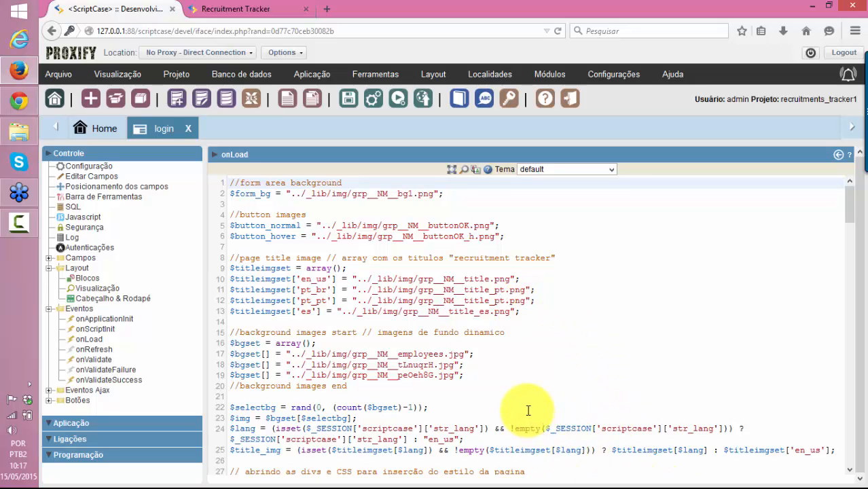
{"action": "left_click", "coordinate": [591, 238]}
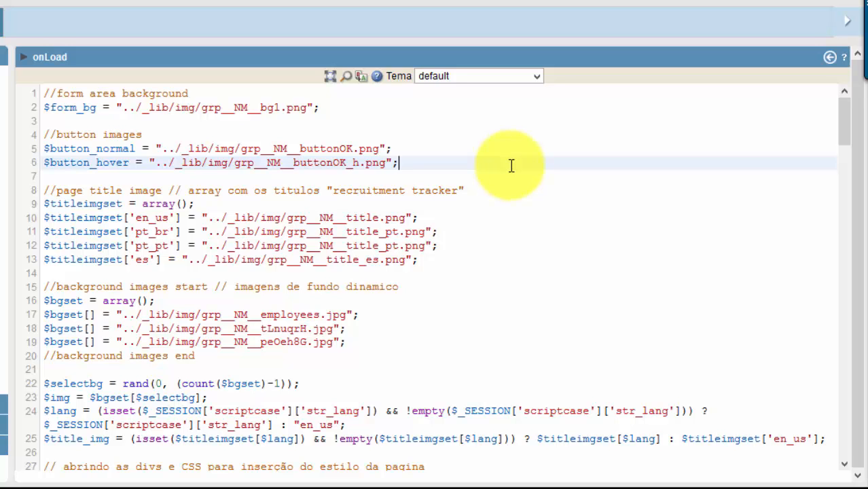
{"action": "scroll", "coordinate": [495, 306], "scroll_direction": "down", "scroll_amount": 1}
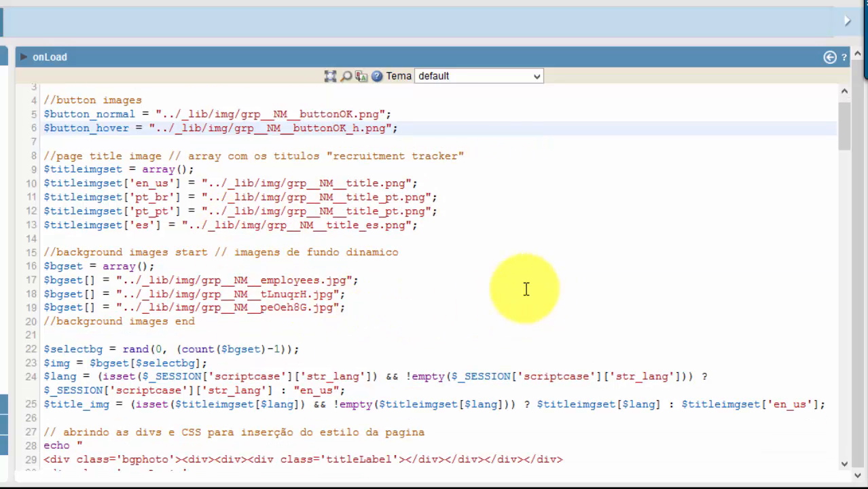
{"action": "left_click", "coordinate": [355, 281]}
{"action": "scroll", "coordinate": [346, 285], "scroll_direction": "down", "scroll_amount": 5}
{"action": "scroll", "coordinate": [348, 289], "scroll_direction": "down", "scroll_amount": 5}
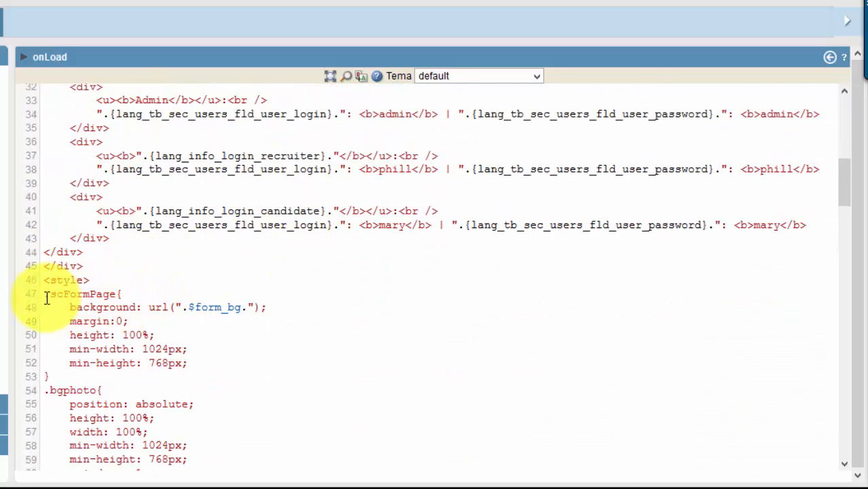
{"action": "left_click_drag", "start_coordinate": [46, 294], "coordinate": [123, 295]}
{"action": "scroll", "coordinate": [177, 346], "scroll_direction": "down", "scroll_amount": 1}
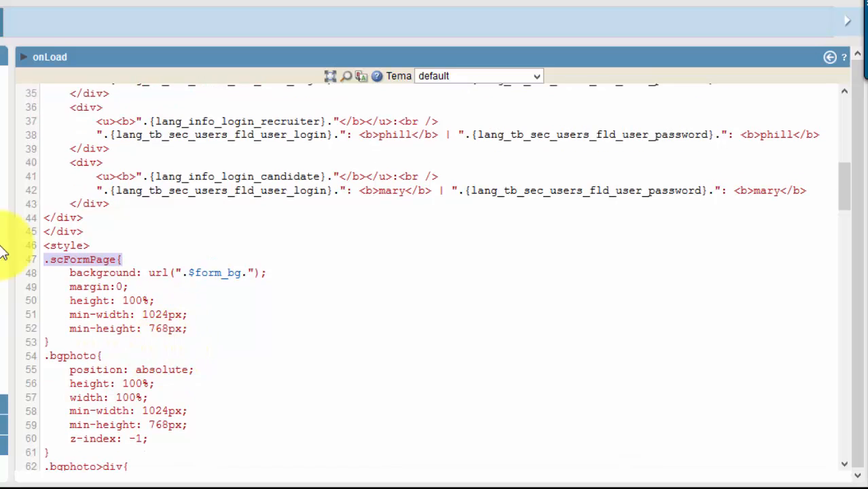
{"action": "scroll", "coordinate": [152, 356], "scroll_direction": "down", "scroll_amount": 1}
{"action": "scroll", "coordinate": [153, 357], "scroll_direction": "down", "scroll_amount": 1}
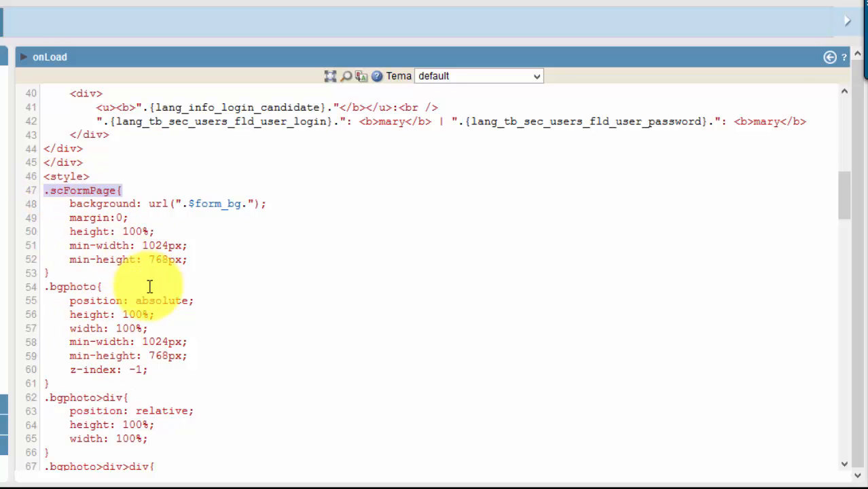
{"action": "scroll", "coordinate": [153, 305], "scroll_direction": "down", "scroll_amount": 1}
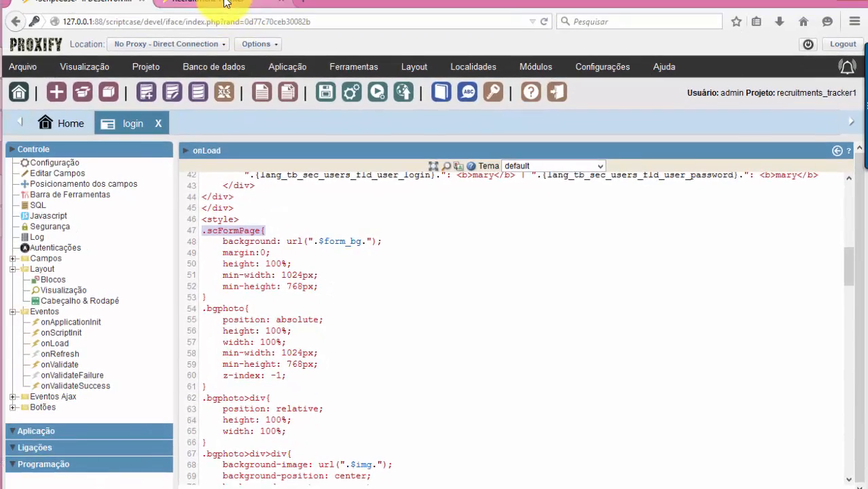
Review the bgphoto and userLogin divs in the inspector, then go back to the onLoad editor
{"action": "left_click", "coordinate": [227, 2]}
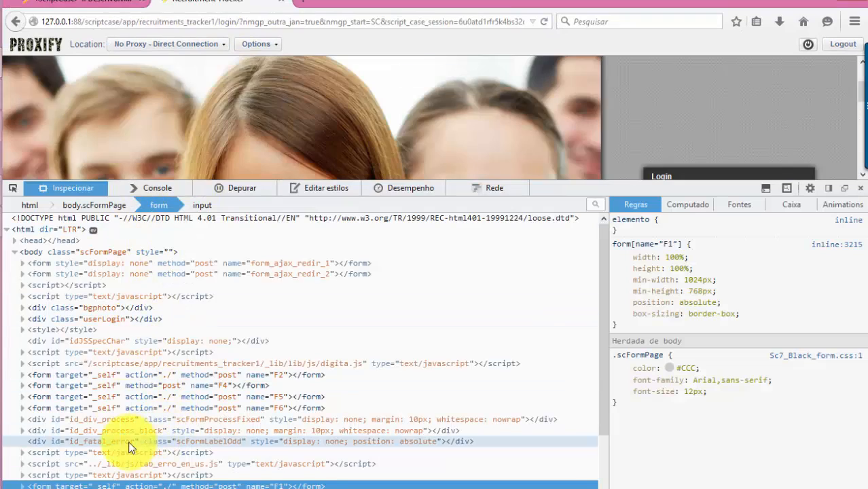
{"action": "scroll", "coordinate": [91, 351], "scroll_direction": "down", "scroll_amount": 2}
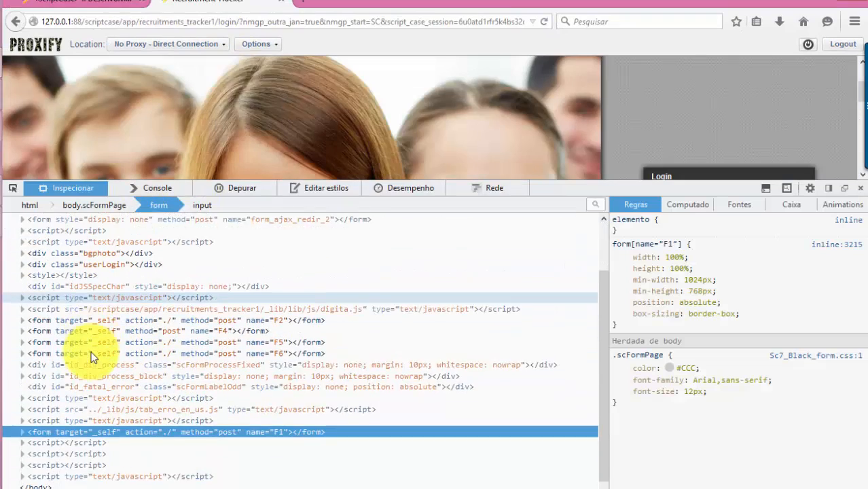
{"action": "scroll", "coordinate": [83, 345], "scroll_direction": "up", "scroll_amount": 2}
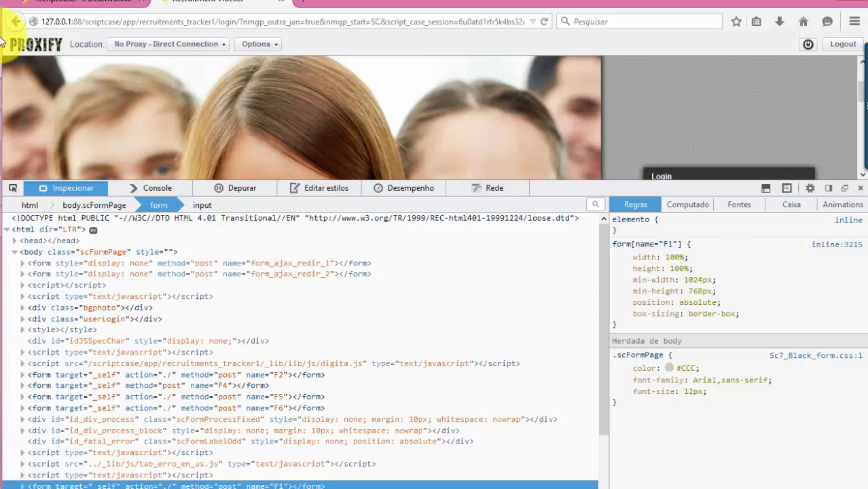
{"action": "left_click", "coordinate": [68, 6]}
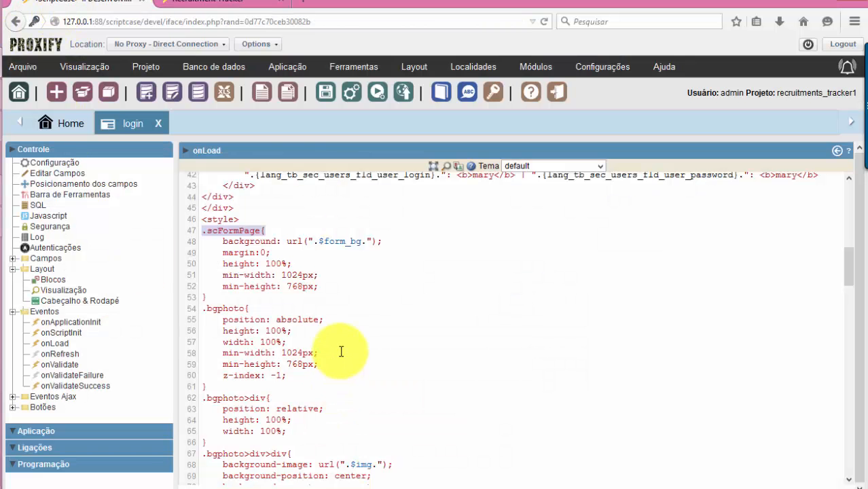
Select the buttonOK.png image path on line 5 of onLoad and bring up File Explorer
{"action": "scroll", "coordinate": [343, 350], "scroll_direction": "up", "scroll_amount": 5}
{"action": "scroll", "coordinate": [355, 350], "scroll_direction": "up", "scroll_amount": 8}
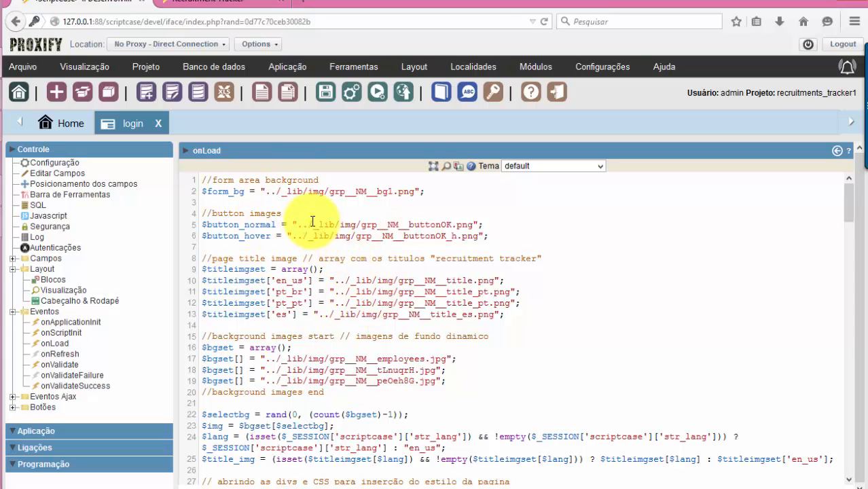
{"action": "left_click_drag", "start_coordinate": [311, 224], "coordinate": [314, 224]}
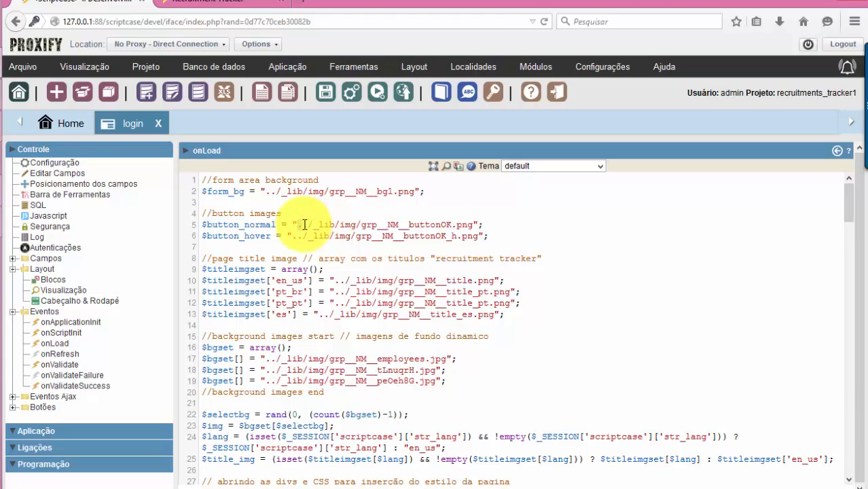
{"action": "left_click", "coordinate": [305, 225]}
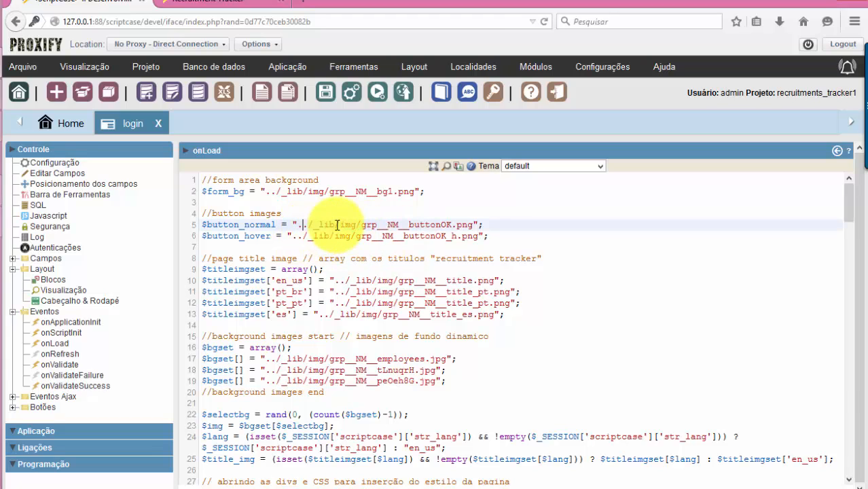
{"action": "left_click_drag", "start_coordinate": [307, 225], "coordinate": [484, 227]}
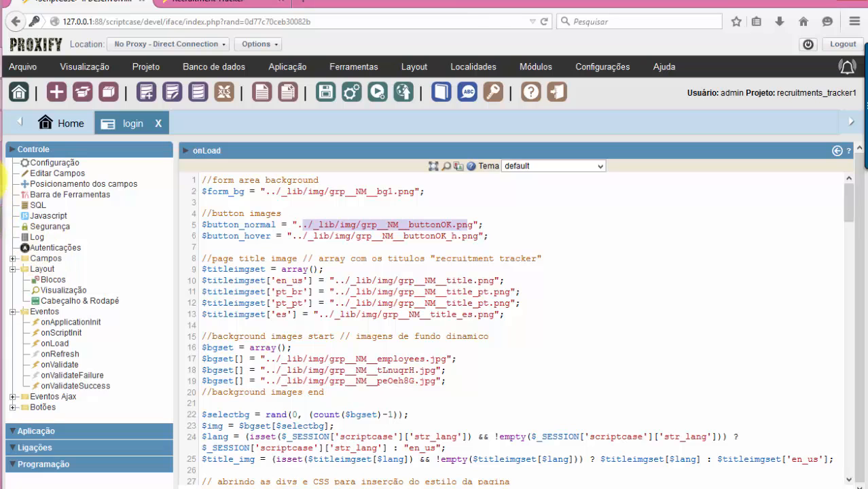
{"action": "key", "text": "alt+Tab"}
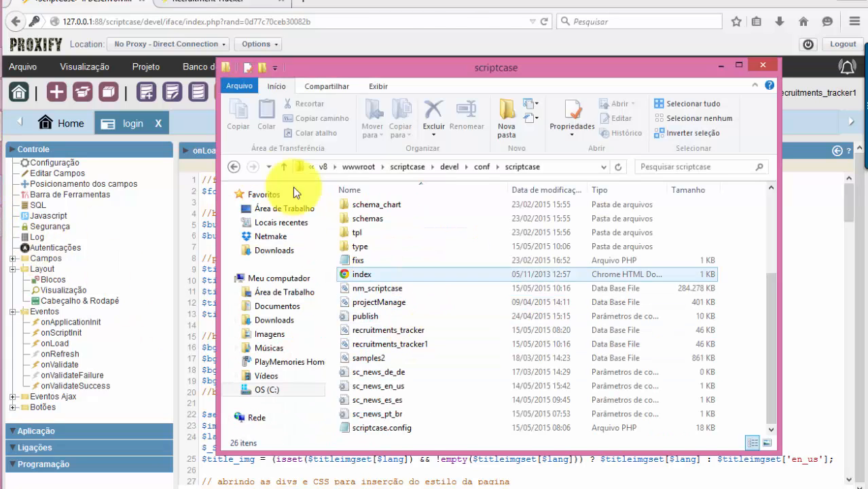
Navigate File Explorer to wwwroot\scriptcase\app\recruitments_tracker1
{"action": "left_click", "coordinate": [233, 167]}
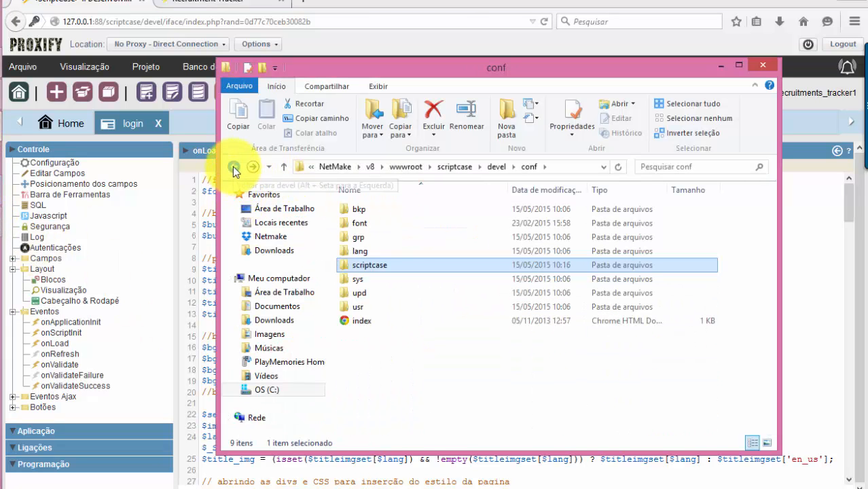
{"action": "double_click", "coordinate": [391, 264]}
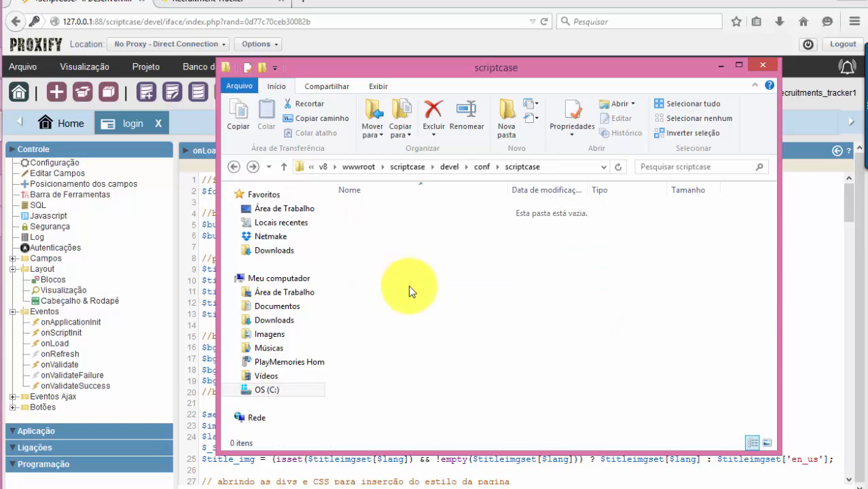
{"action": "left_click", "coordinate": [237, 165]}
{"action": "left_click", "coordinate": [238, 166]}
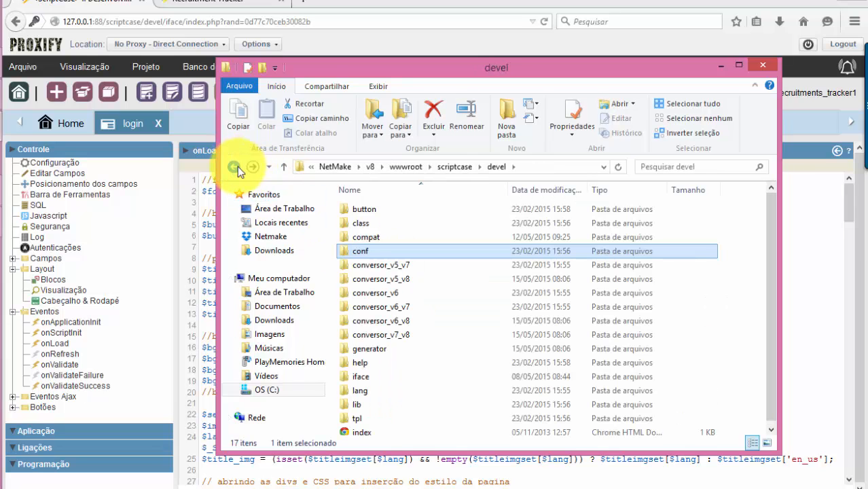
{"action": "left_click", "coordinate": [237, 167]}
{"action": "left_click", "coordinate": [406, 167]}
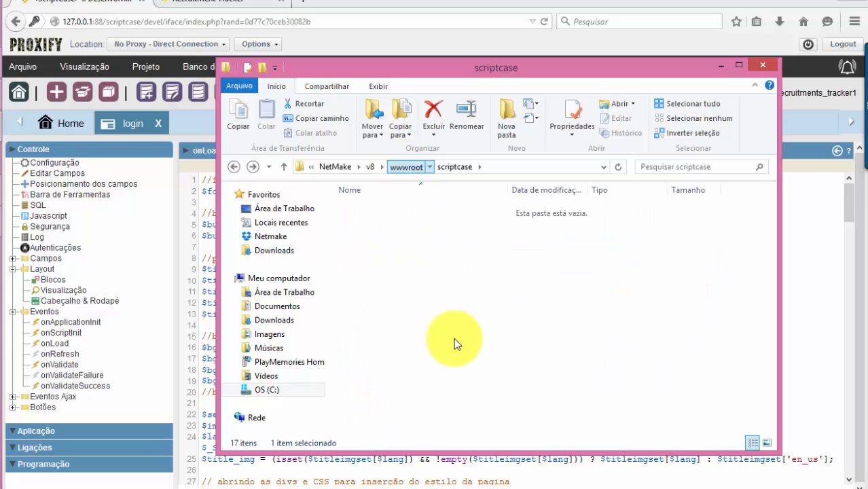
{"action": "double_click", "coordinate": [382, 305]}
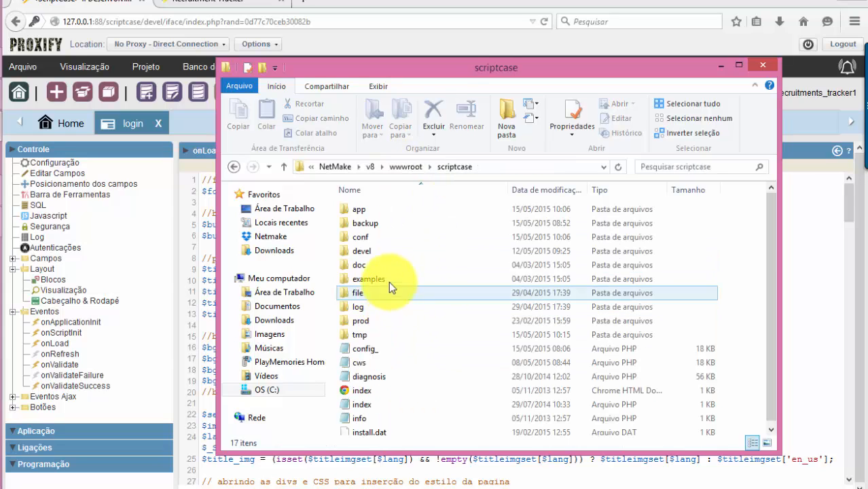
{"action": "double_click", "coordinate": [380, 209]}
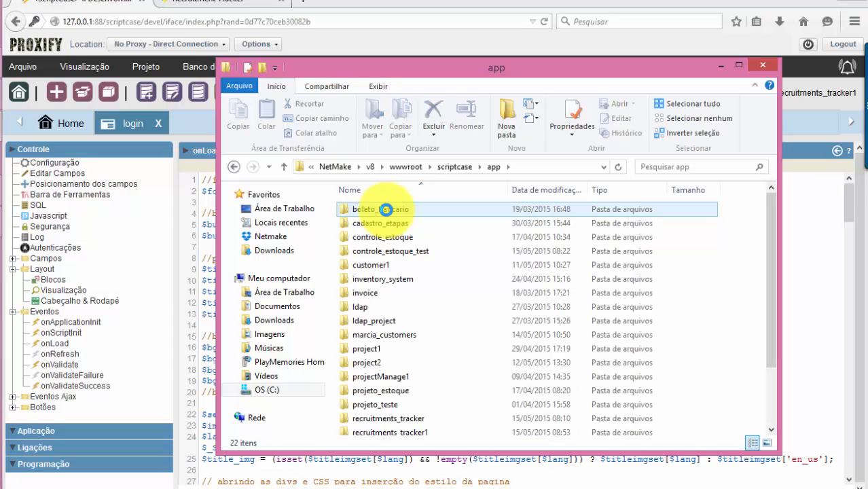
{"action": "scroll", "coordinate": [422, 299], "scroll_direction": "down", "scroll_amount": 1}
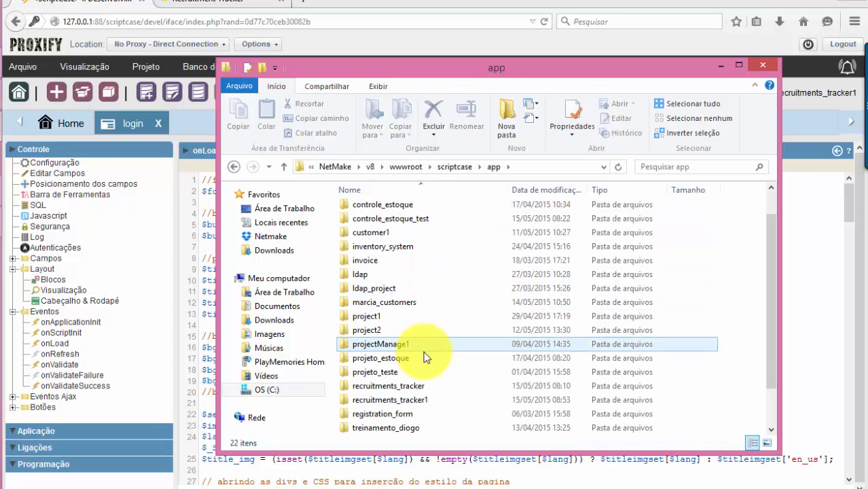
{"action": "double_click", "coordinate": [416, 400]}
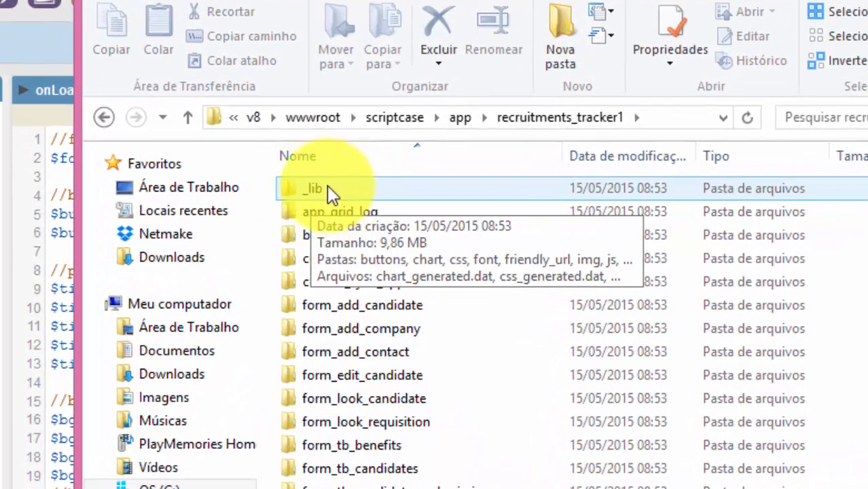
Browse the _lib\img images in Details and Large icons views, then minimize Explorer
{"action": "left_click", "coordinate": [371, 210]}
{"action": "double_click", "coordinate": [332, 190]}
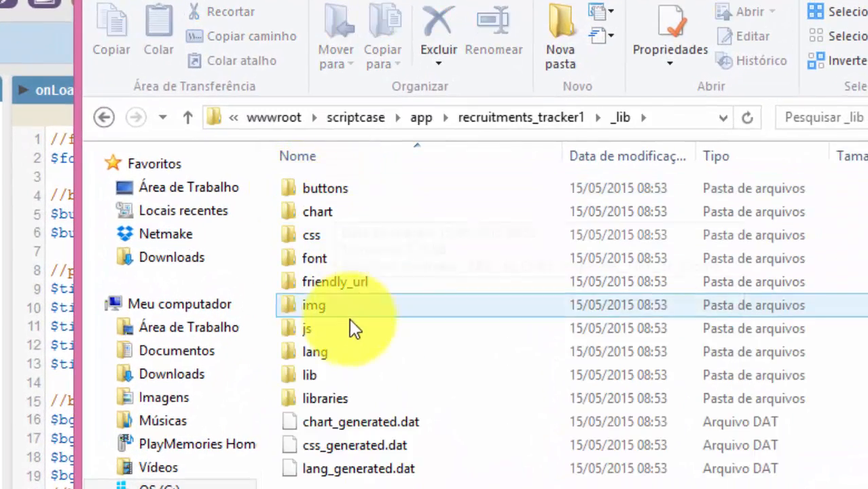
{"action": "left_click", "coordinate": [331, 312]}
{"action": "double_click", "coordinate": [349, 309]}
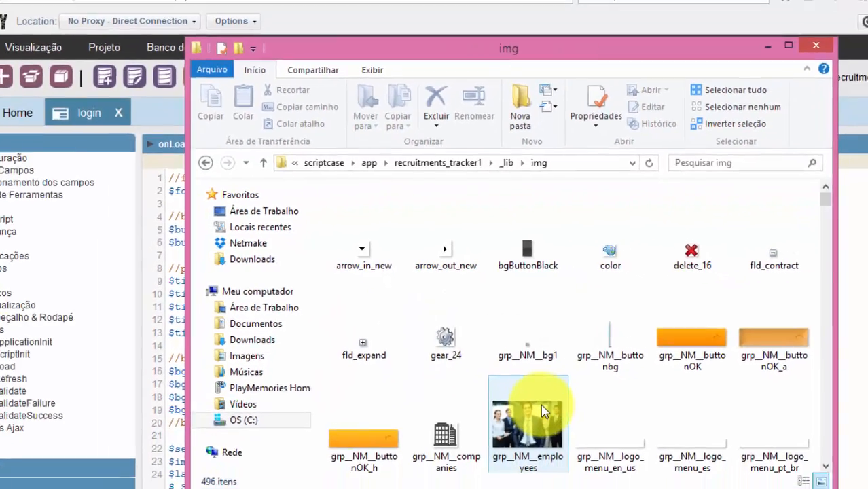
{"action": "scroll", "coordinate": [622, 435], "scroll_direction": "down", "scroll_amount": 2}
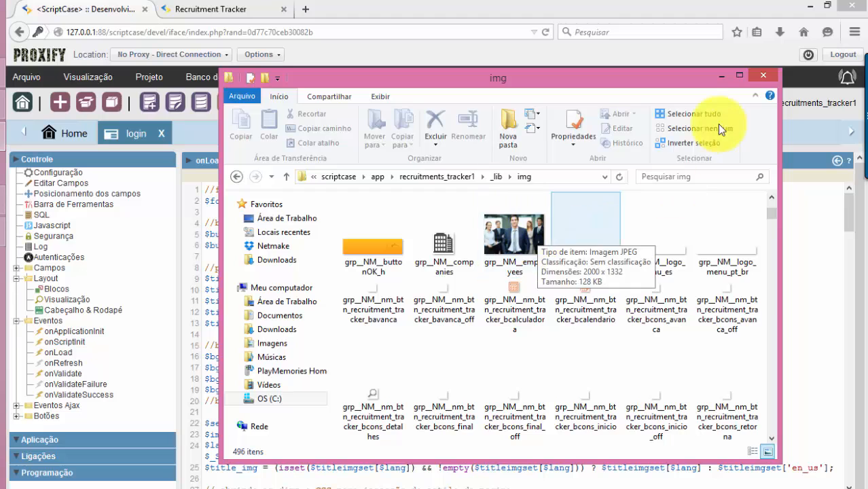
{"action": "left_click", "coordinate": [739, 75]}
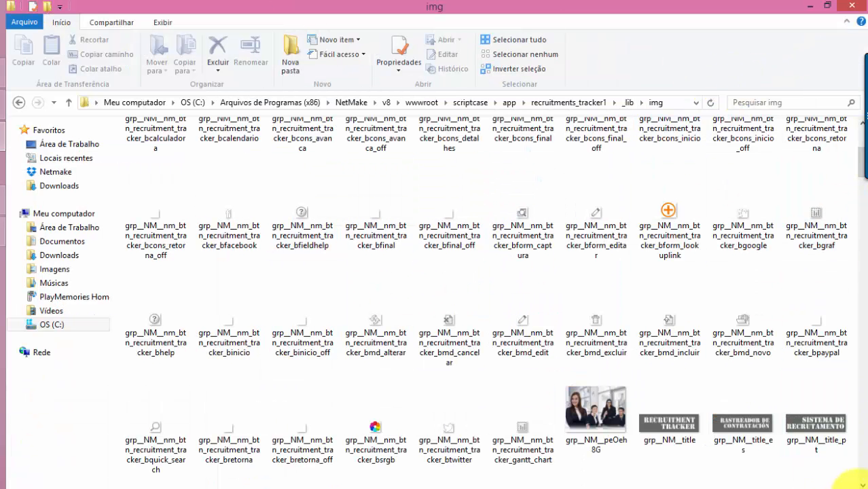
{"action": "left_click", "coordinate": [843, 485]}
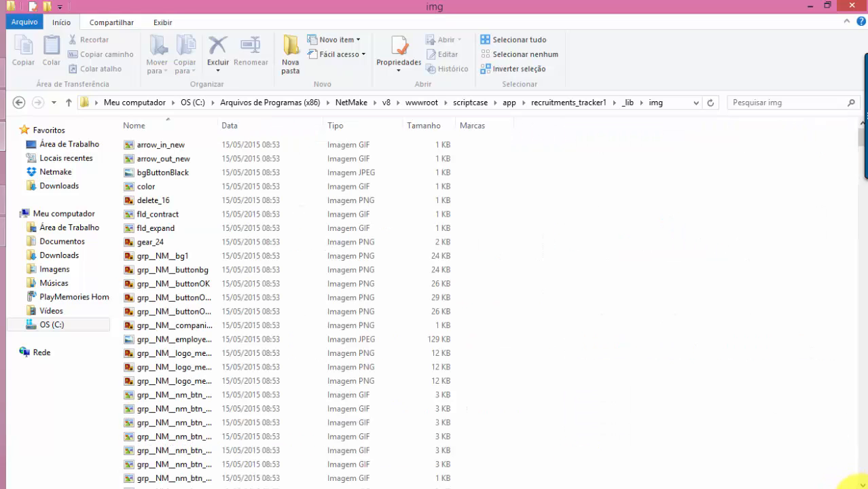
{"action": "left_click", "coordinate": [857, 484]}
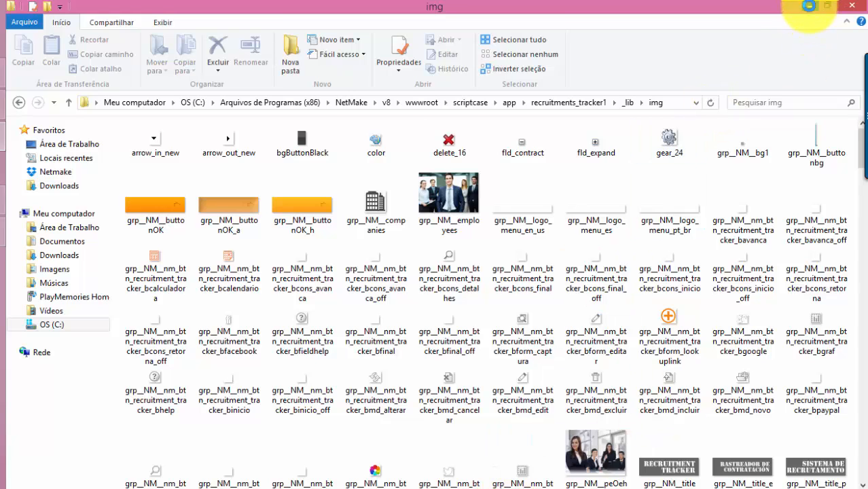
{"action": "left_click", "coordinate": [808, 6]}
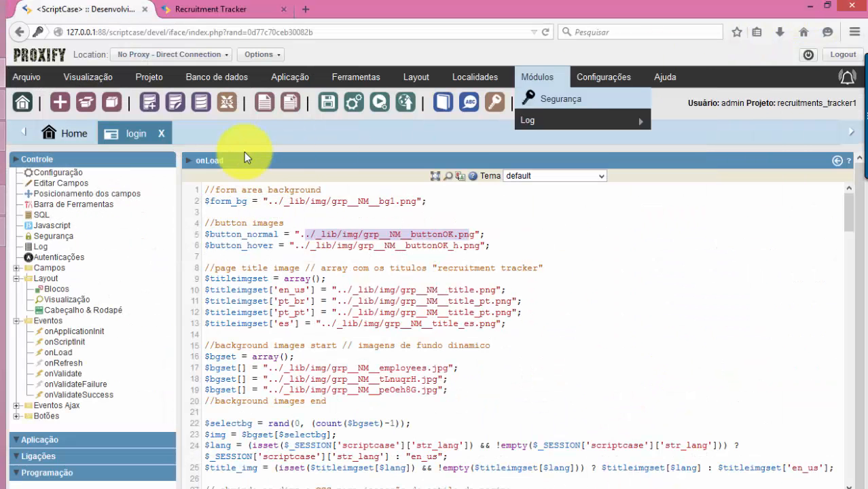
Show the login app's Configuração and review extra images like title_pt.png, logo_menu_es.png and companies.png
{"action": "left_click", "coordinate": [30, 440]}
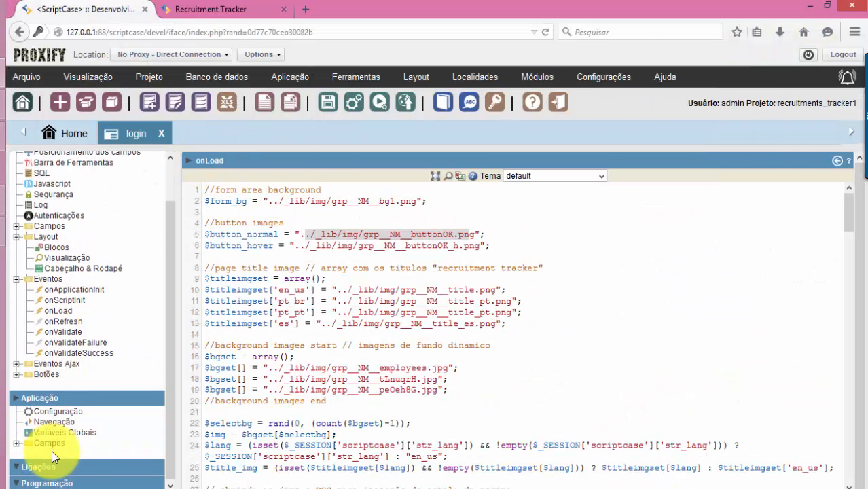
{"action": "left_click", "coordinate": [60, 411]}
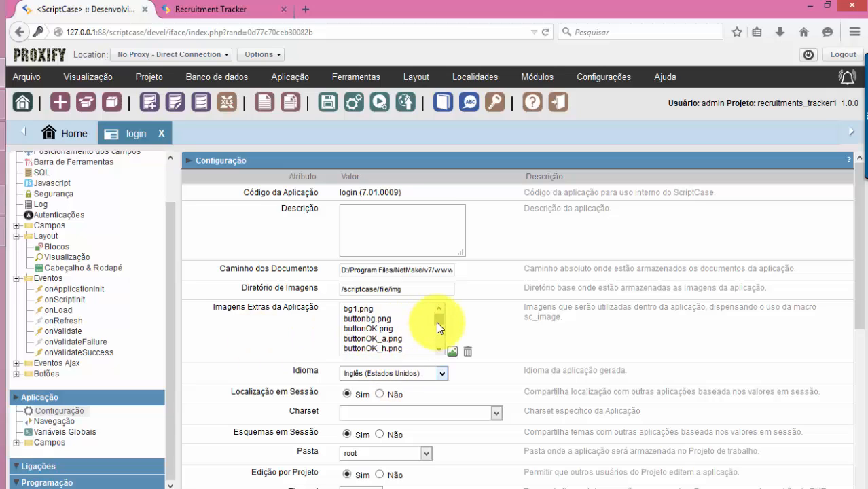
{"action": "left_click_drag", "start_coordinate": [438, 321], "coordinate": [439, 354]}
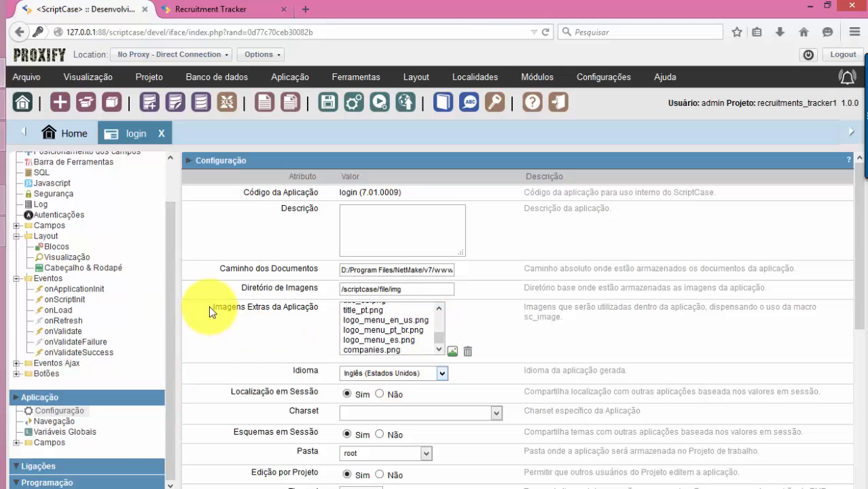
{"action": "left_click_drag", "start_coordinate": [212, 307], "coordinate": [362, 306]}
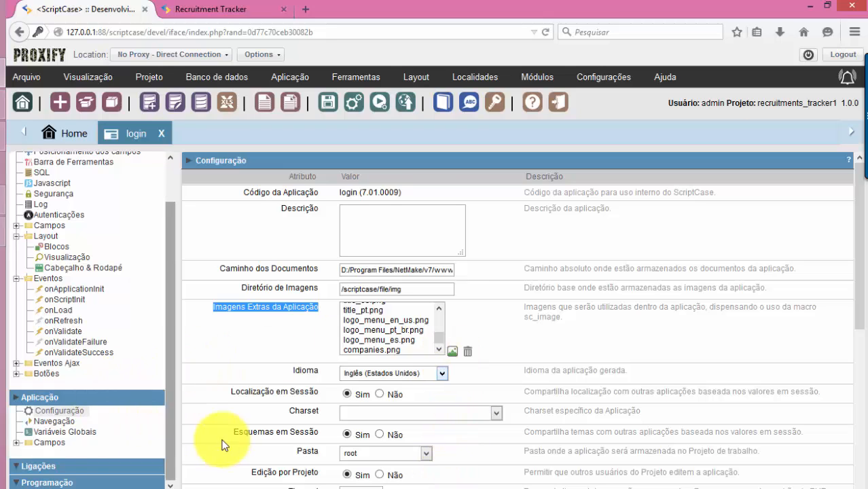
Reopen the onLoad event code and select the English title image path on line 10
{"action": "left_click", "coordinate": [64, 332]}
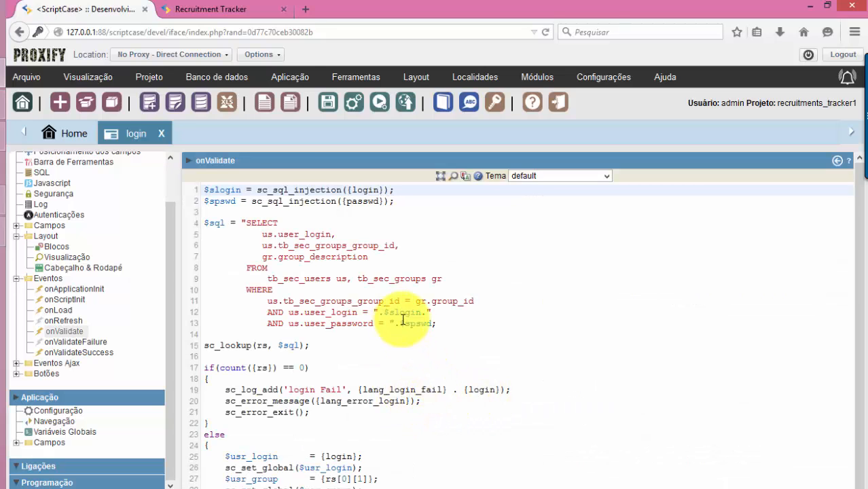
{"action": "left_click", "coordinate": [58, 310]}
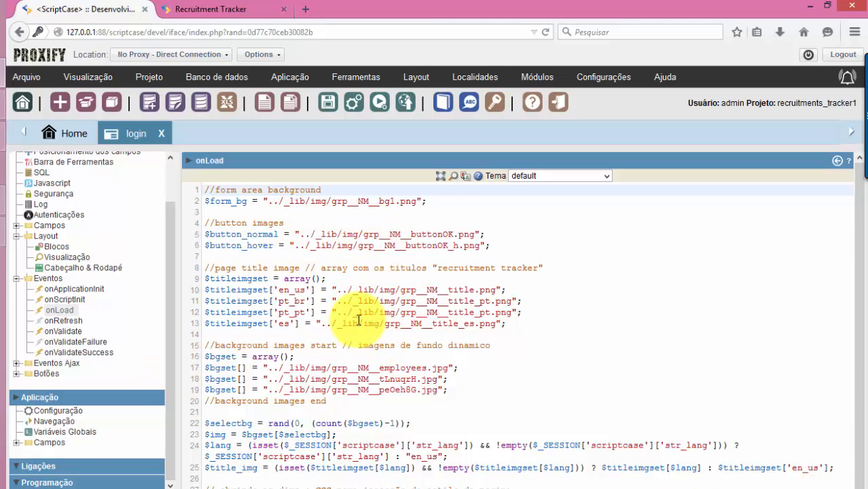
{"action": "left_click_drag", "start_coordinate": [348, 290], "coordinate": [478, 290]}
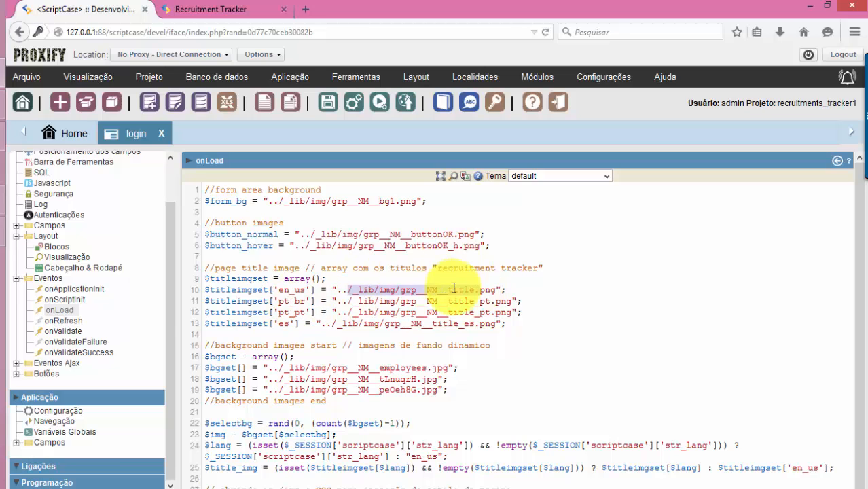
{"action": "left_click", "coordinate": [220, 9]}
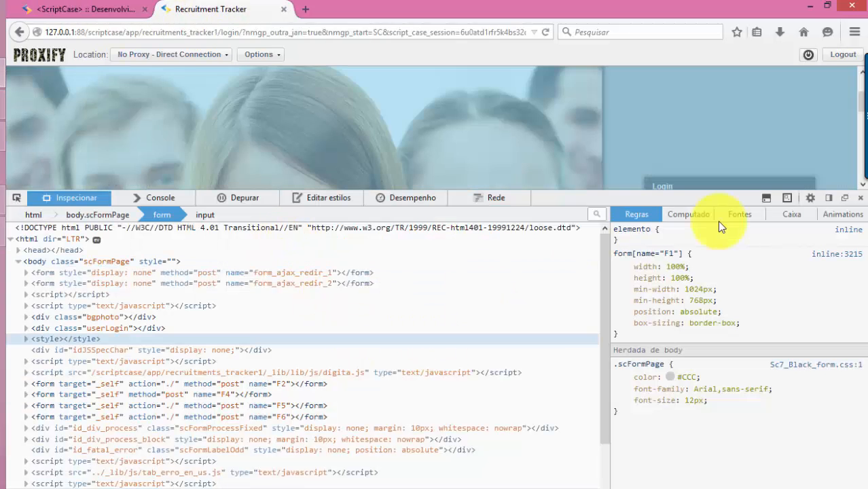
Close devtools, then inspect the RECRUITMENT TRACKER title element with Inspecionar elemento
{"action": "left_click", "coordinate": [860, 198]}
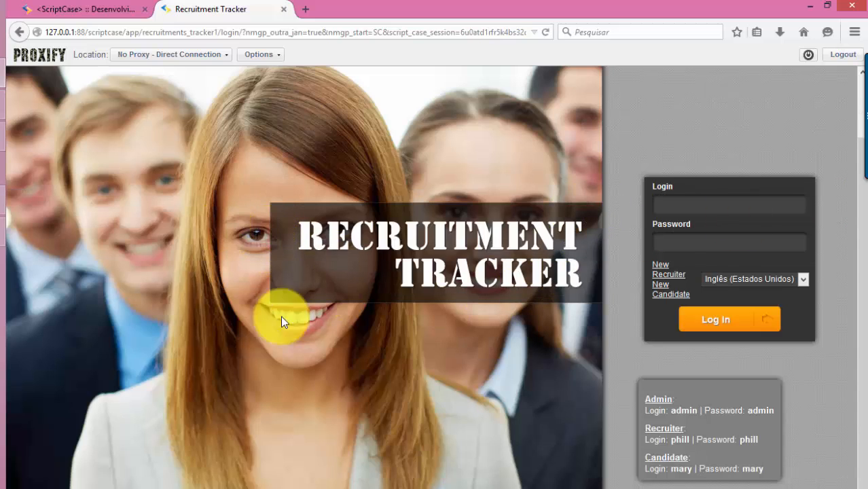
{"action": "right_click", "coordinate": [509, 172]}
{"action": "left_click", "coordinate": [306, 273]}
{"action": "right_click", "coordinate": [315, 273]}
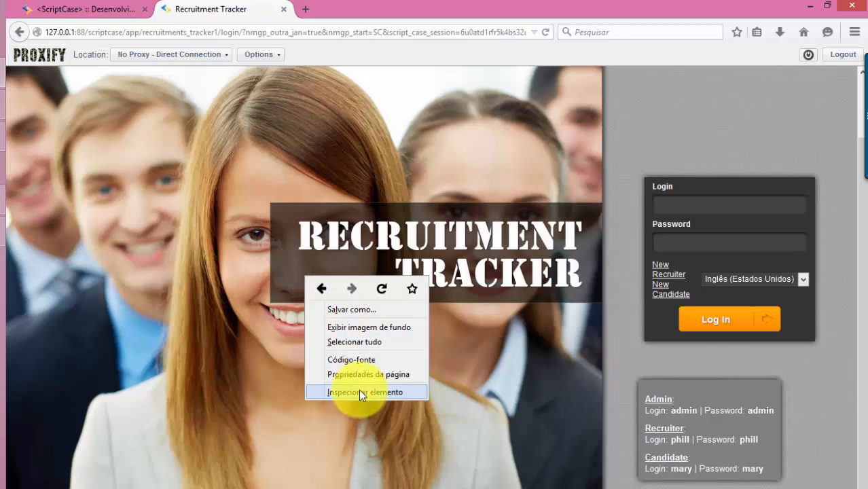
{"action": "left_click", "coordinate": [358, 389]}
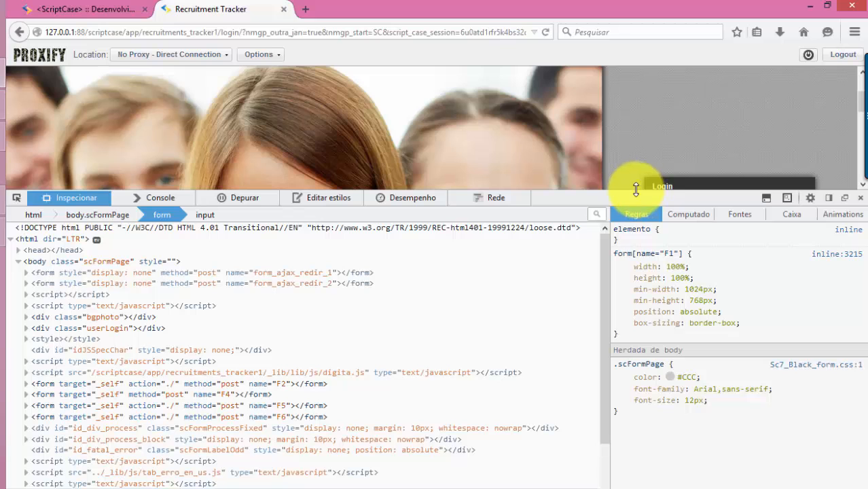
Shrink the inspector panel so more of the login page shows above it
{"action": "left_click_drag", "start_coordinate": [626, 189], "coordinate": [626, 360]}
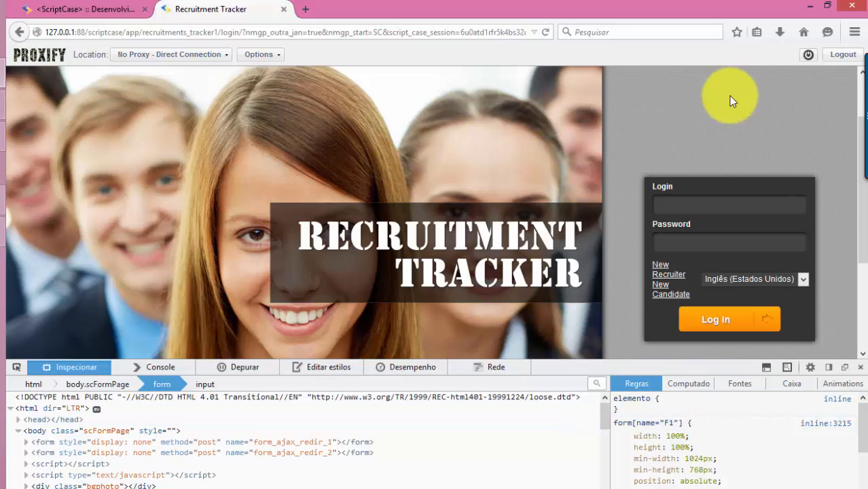
{"action": "scroll", "coordinate": [746, 275], "scroll_direction": "down", "scroll_amount": 2}
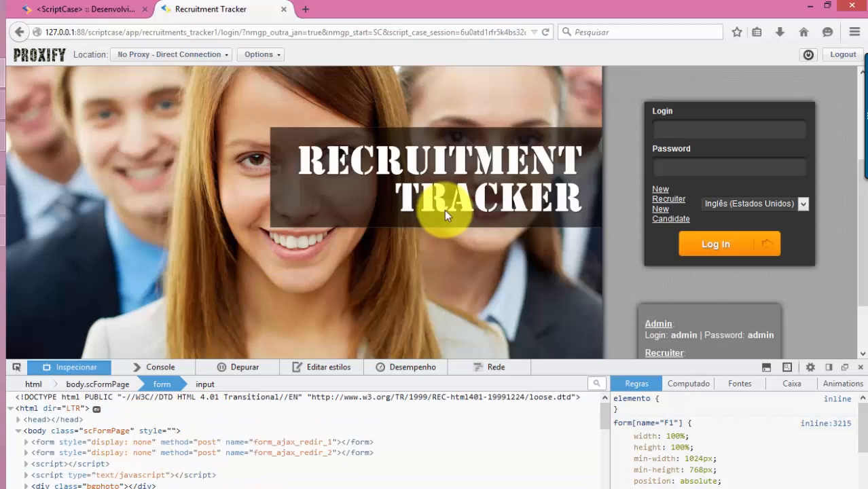
{"action": "key", "text": "alt+Tab"}
{"action": "key", "text": "alt+Tab"}
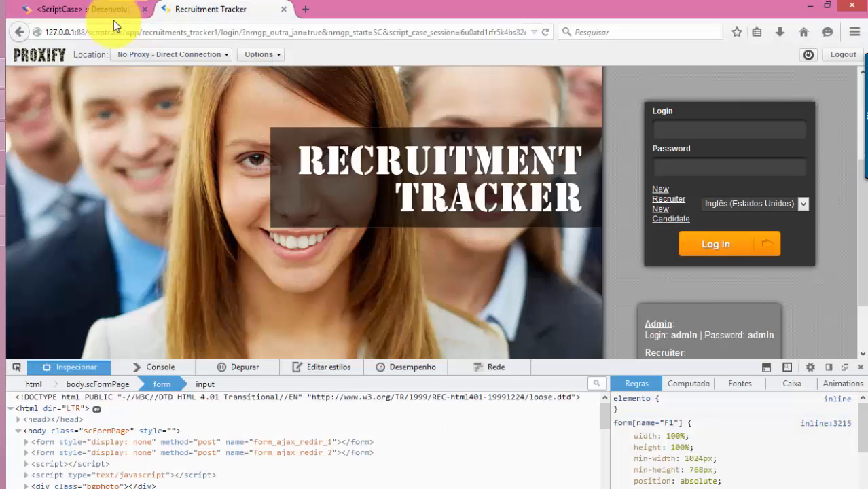
{"action": "left_click", "coordinate": [82, 10]}
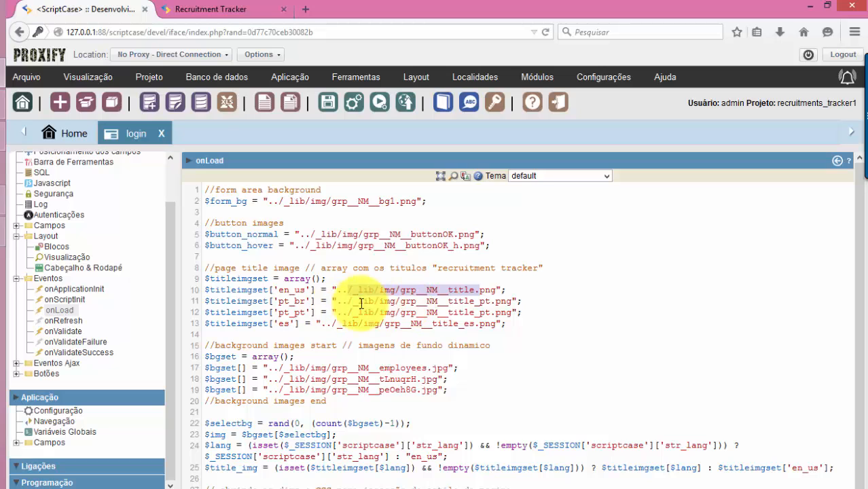
{"action": "left_click_drag", "start_coordinate": [278, 291], "coordinate": [305, 290]}
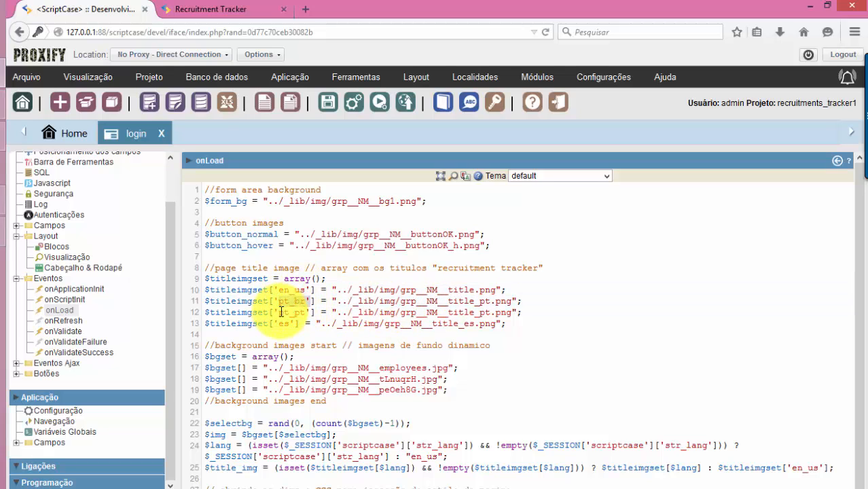
{"action": "left_click_drag", "start_coordinate": [280, 326], "coordinate": [296, 325]}
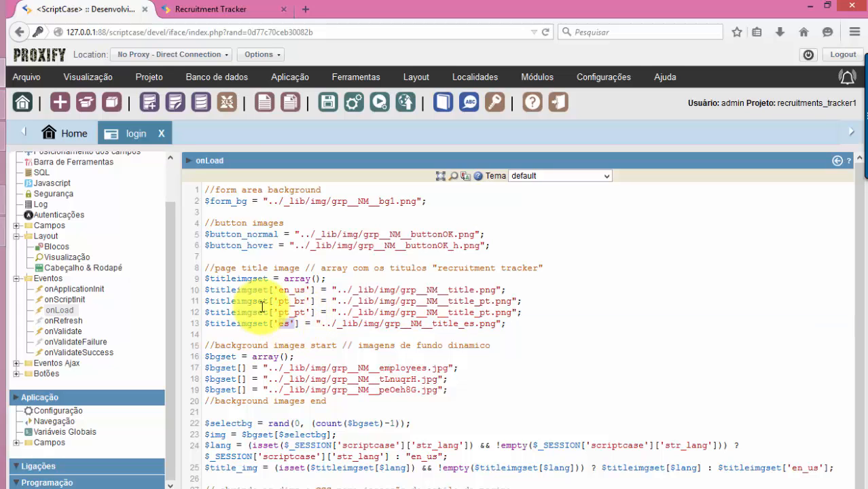
{"action": "left_click", "coordinate": [210, 10]}
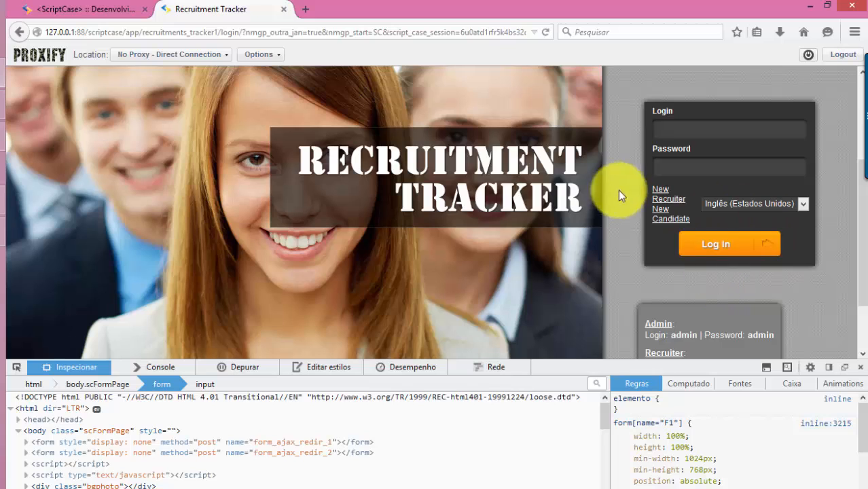
Switch the login page language to Espanhol (Espanha) and look over the result
{"action": "left_click", "coordinate": [775, 203]}
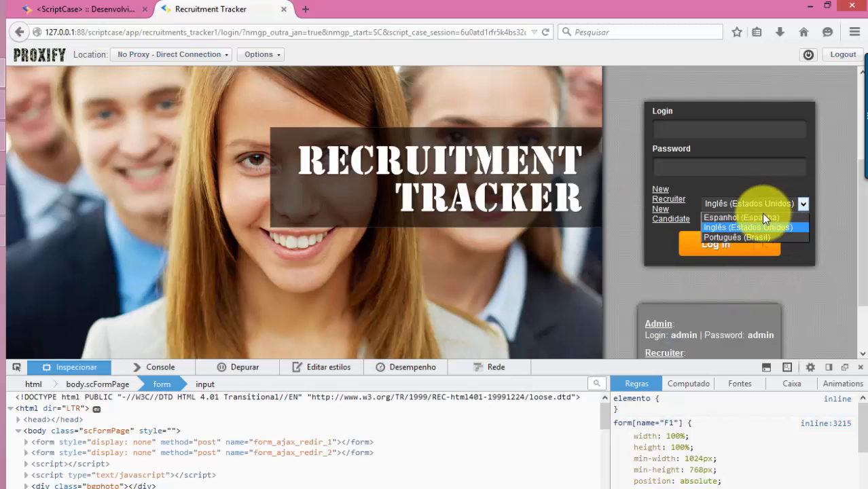
{"action": "left_click", "coordinate": [761, 215]}
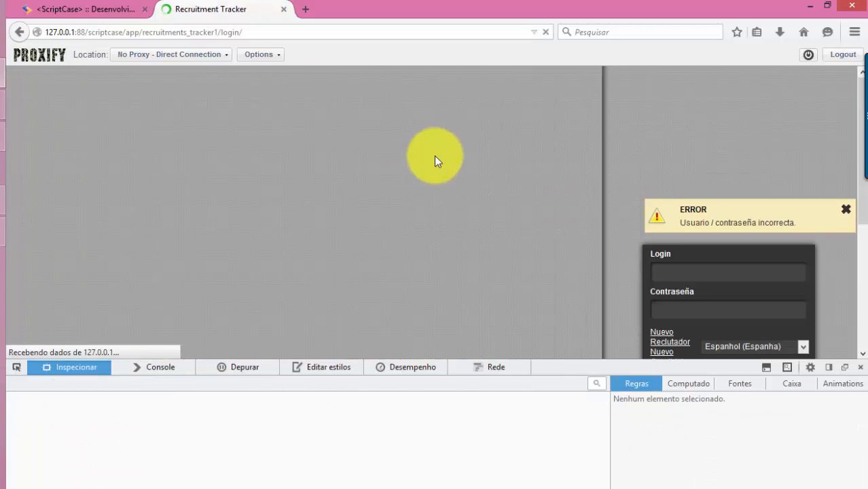
{"action": "scroll", "coordinate": [515, 249], "scroll_direction": "down", "scroll_amount": 6}
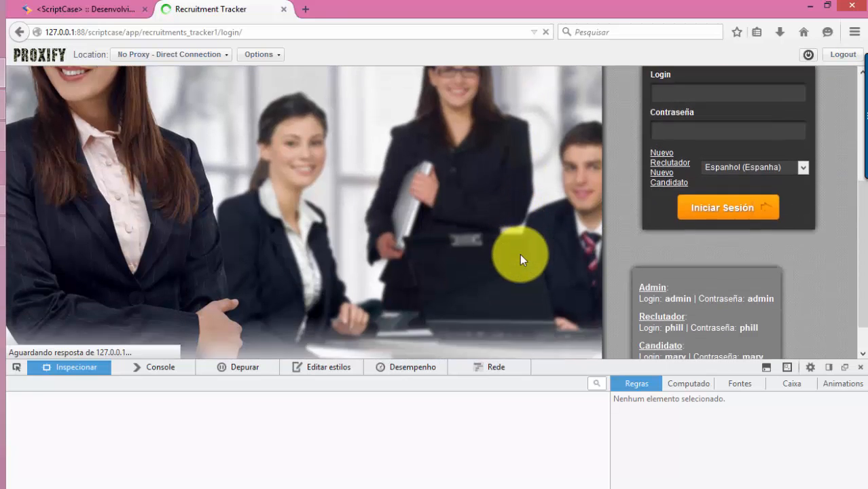
{"action": "scroll", "coordinate": [520, 262], "scroll_direction": "up", "scroll_amount": 5}
{"action": "scroll", "coordinate": [537, 265], "scroll_direction": "down", "scroll_amount": 5}
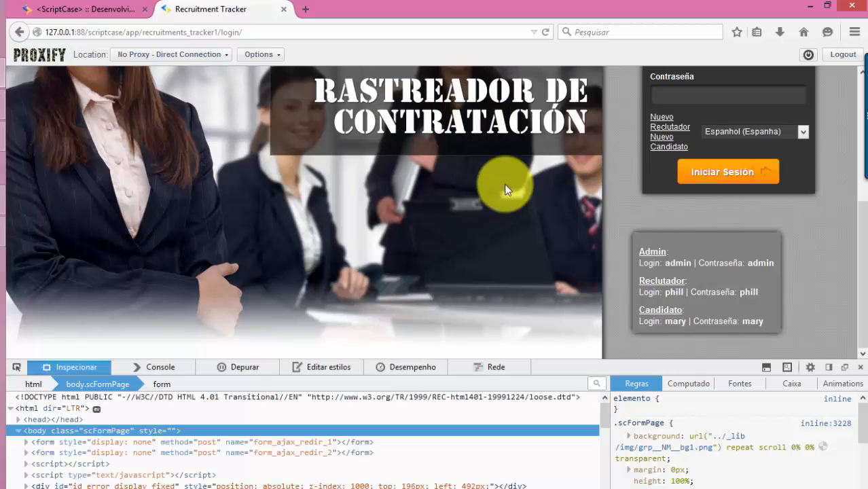
{"action": "scroll", "coordinate": [516, 252], "scroll_direction": "up", "scroll_amount": 2}
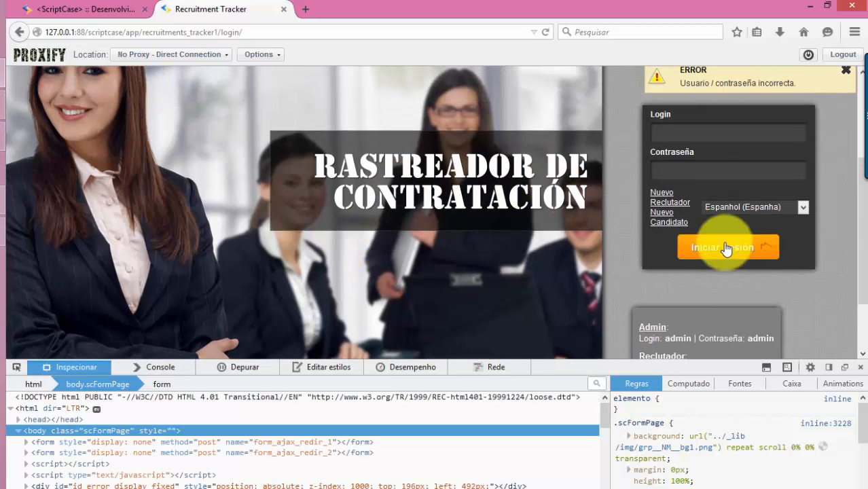
Switch to Português (Brasil) for the SISTEMA DE RECRUTAMENTO title, then bring up the img folder
{"action": "left_click", "coordinate": [761, 207]}
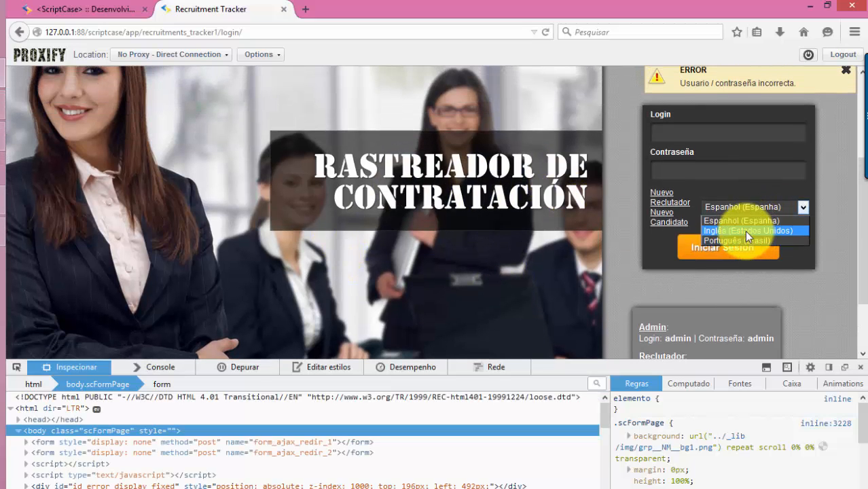
{"action": "left_click", "coordinate": [744, 240]}
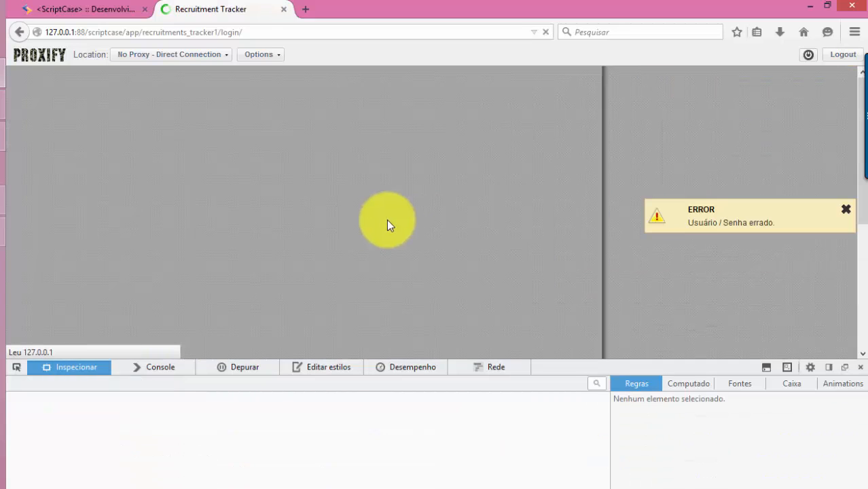
{"action": "scroll", "coordinate": [537, 247], "scroll_direction": "down", "scroll_amount": 2}
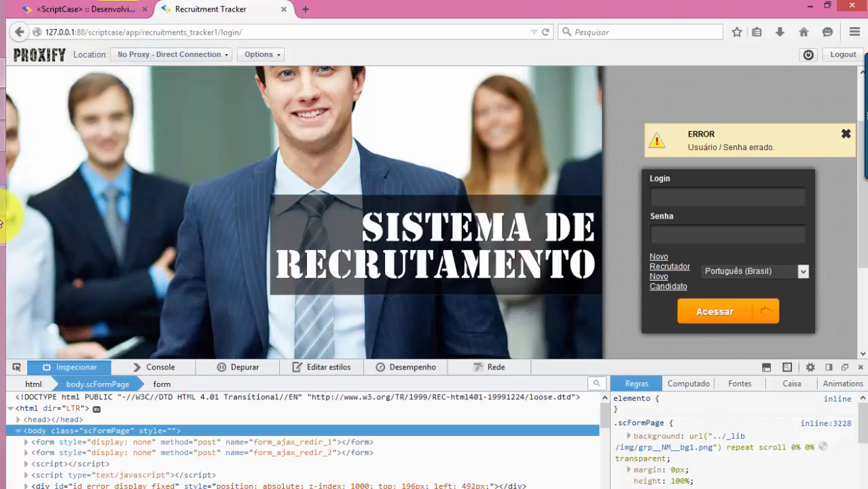
{"action": "key", "text": "alt+Tab"}
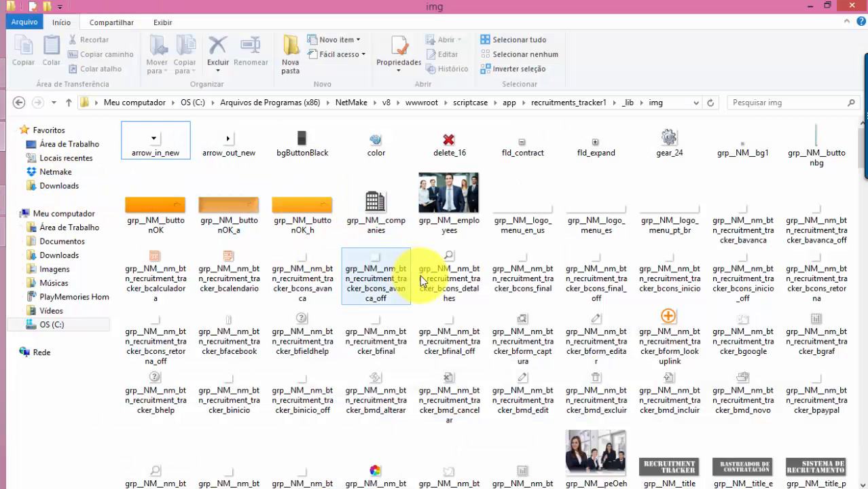
Look over the grp__NM__title, title_es and title_pt images, then return to ScriptCase's onLoad code
{"action": "scroll", "coordinate": [675, 394], "scroll_direction": "down", "scroll_amount": 6}
{"action": "scroll", "coordinate": [677, 392], "scroll_direction": "up", "scroll_amount": 3}
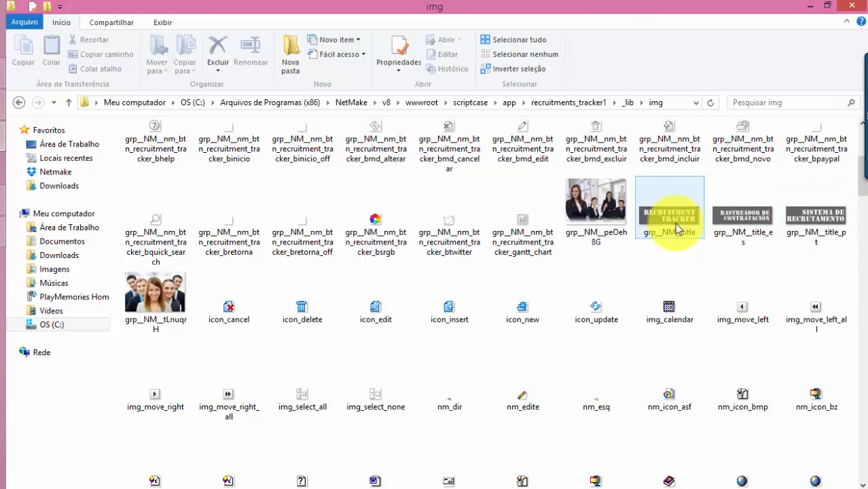
{"action": "key", "text": "alt+Tab"}
{"action": "left_click", "coordinate": [93, 15]}
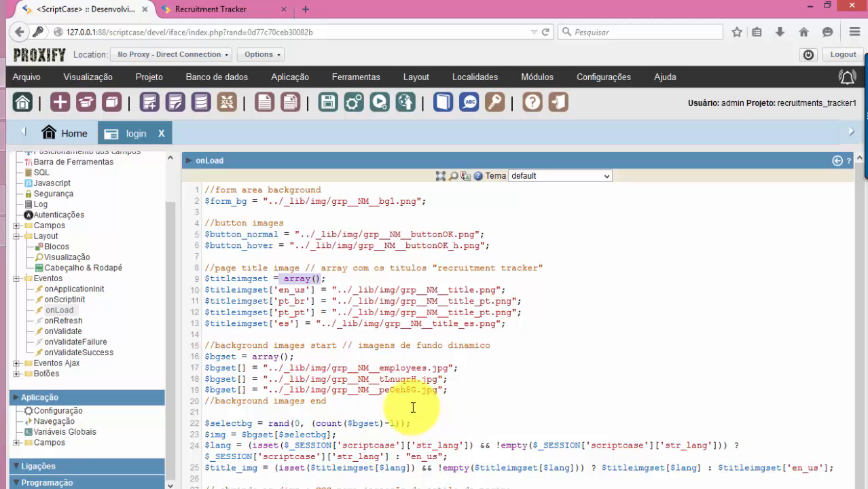
{"action": "scroll", "coordinate": [404, 394], "scroll_direction": "down", "scroll_amount": 1}
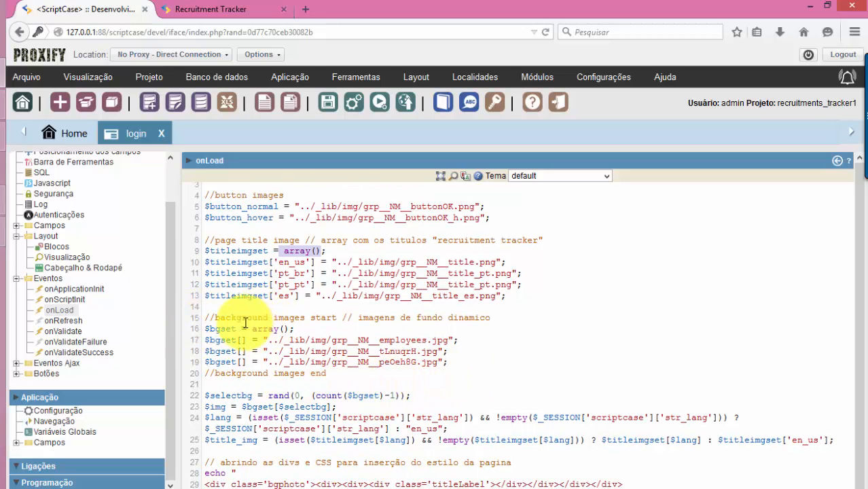
{"action": "left_click_drag", "start_coordinate": [359, 317], "coordinate": [492, 317]}
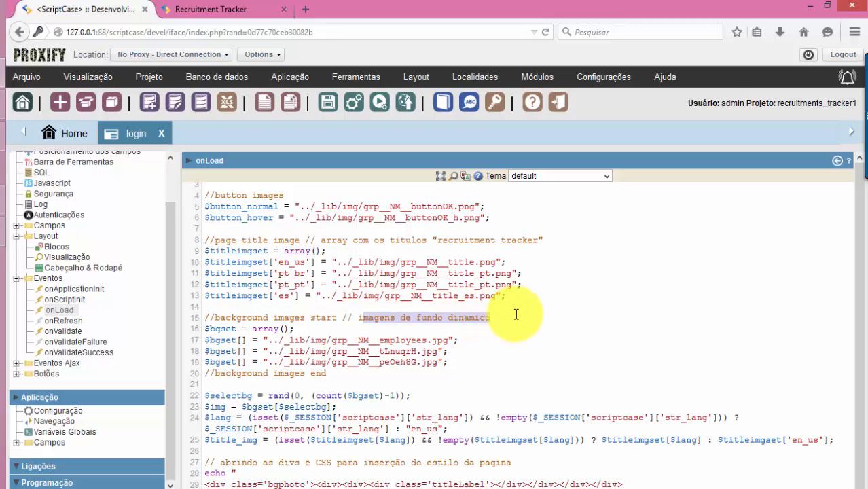
{"action": "left_click", "coordinate": [487, 239]}
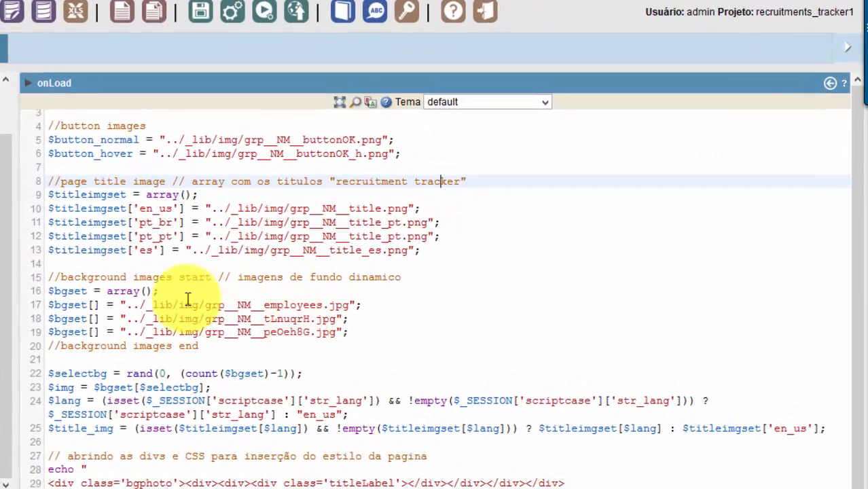
{"action": "left_click", "coordinate": [213, 277]}
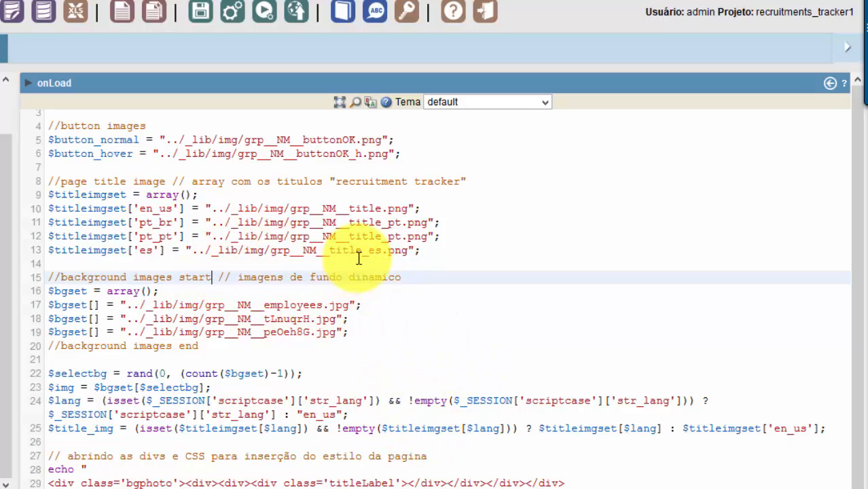
{"action": "scroll", "coordinate": [106, 292], "scroll_direction": "down", "scroll_amount": 1}
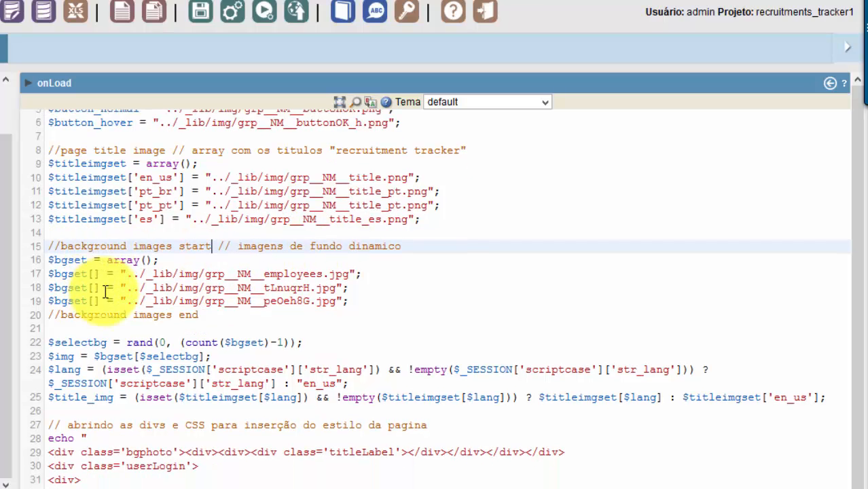
{"action": "left_click_drag", "start_coordinate": [155, 270], "coordinate": [324, 283]}
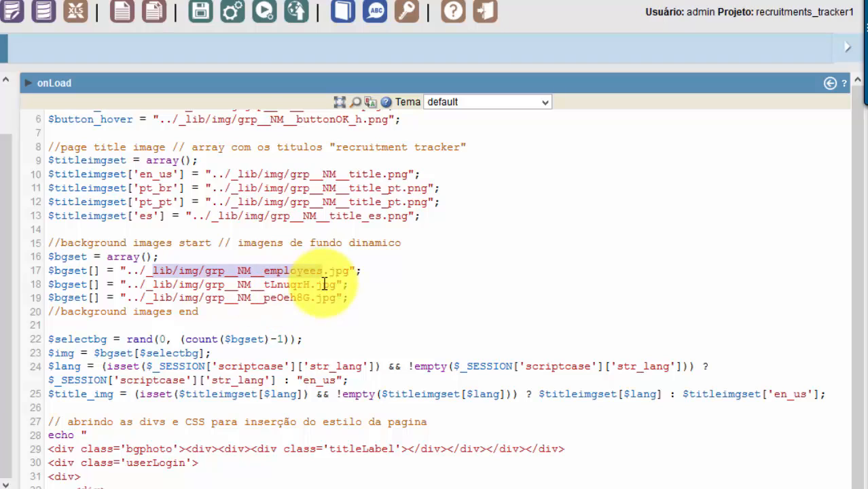
{"action": "key", "text": "alt+Tab"}
{"action": "key", "text": "alt+Tab"}
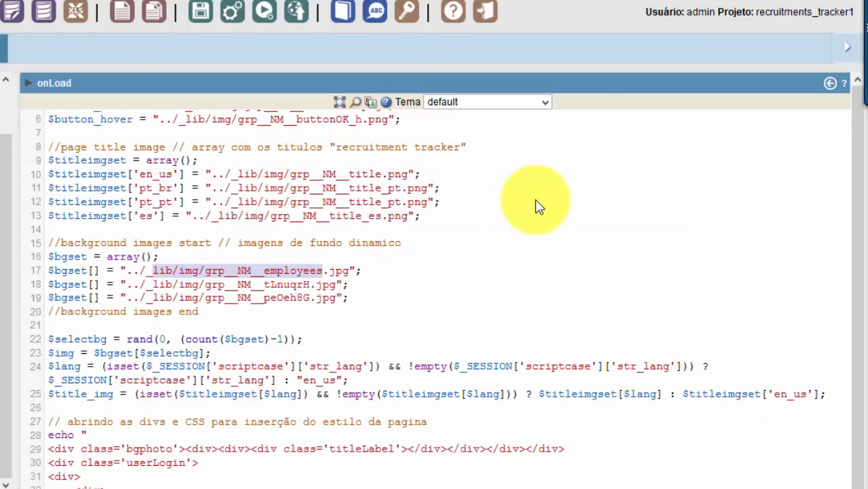
{"action": "key", "text": "alt+Tab"}
{"action": "key", "text": "alt+Tab"}
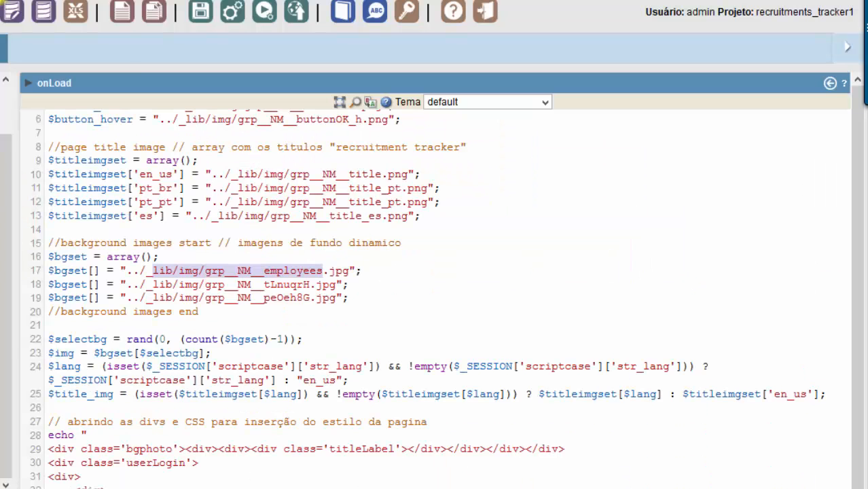
{"action": "left_click", "coordinate": [211, 10]}
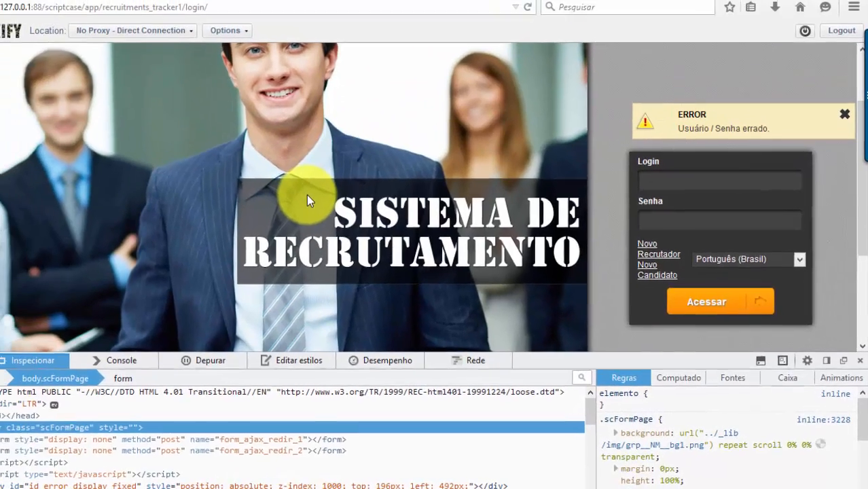
Reload the login page with Reenviar for a new background photo, then return to the onLoad editor
{"action": "key", "text": "F5"}
{"action": "left_click", "coordinate": [412, 279]}
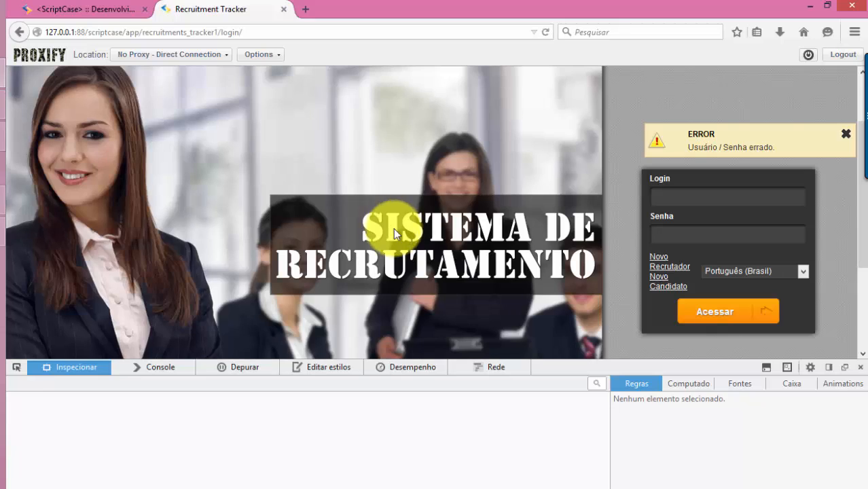
{"action": "left_click", "coordinate": [62, 9]}
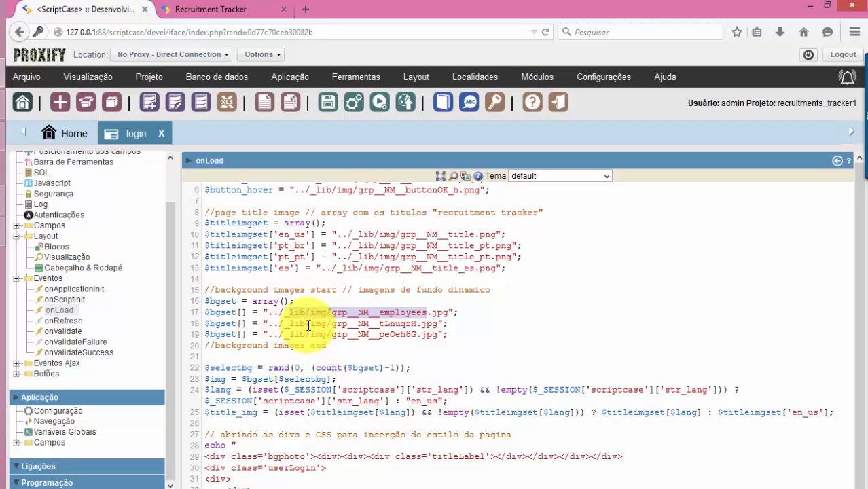
{"action": "scroll", "coordinate": [379, 323], "scroll_direction": "down", "scroll_amount": 3}
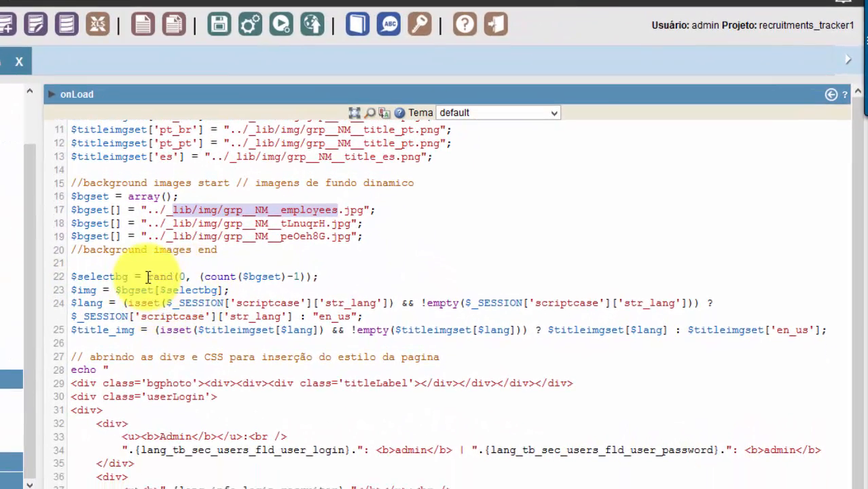
{"action": "left_click_drag", "start_coordinate": [147, 275], "coordinate": [160, 278]}
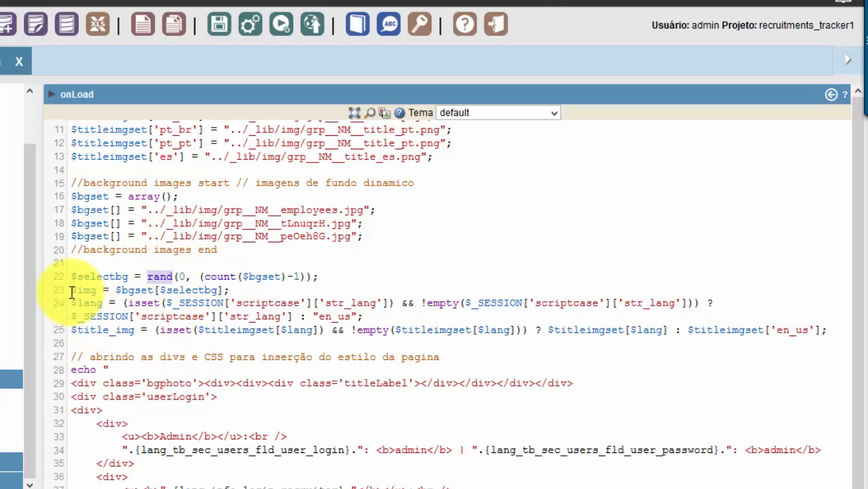
{"action": "double_click", "coordinate": [101, 290]}
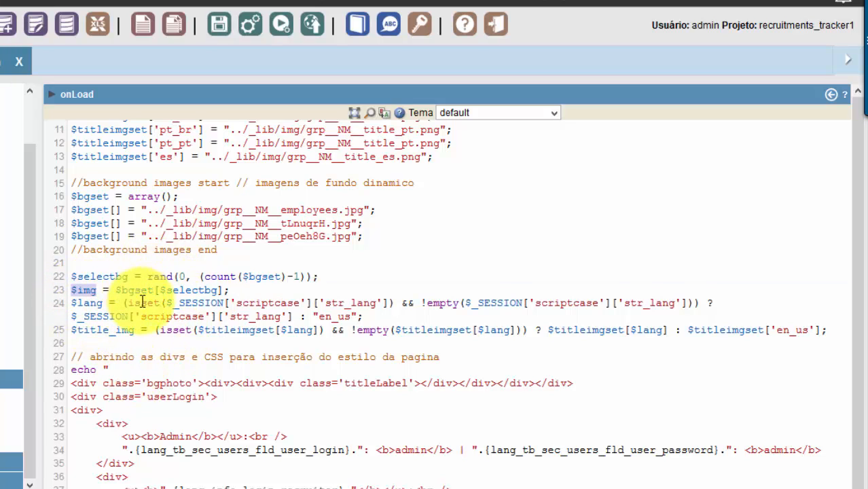
{"action": "scroll", "coordinate": [152, 324], "scroll_direction": "down", "scroll_amount": 2}
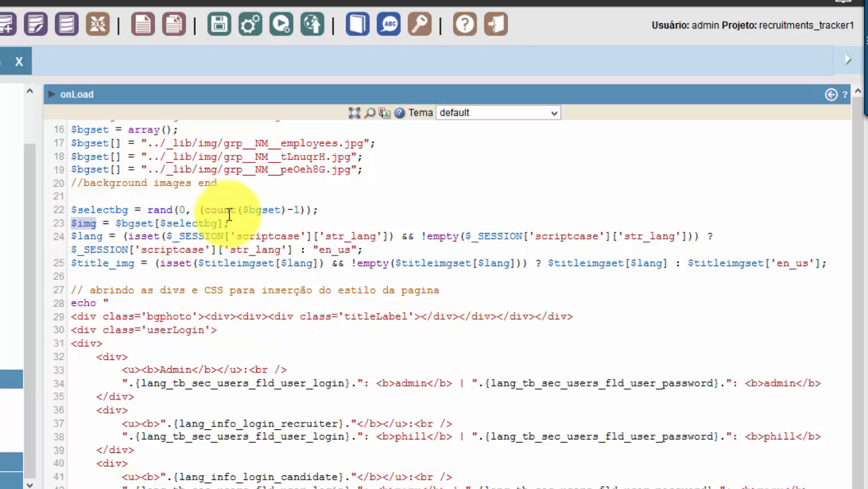
{"action": "scroll", "coordinate": [98, 268], "scroll_direction": "down", "scroll_amount": 1}
{"action": "left_click_drag", "start_coordinate": [92, 258], "coordinate": [257, 257]}
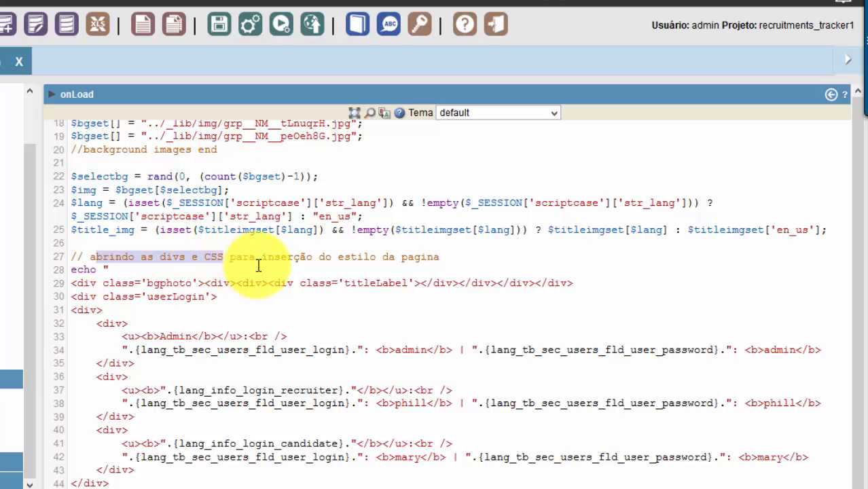
{"action": "left_click", "coordinate": [319, 258]}
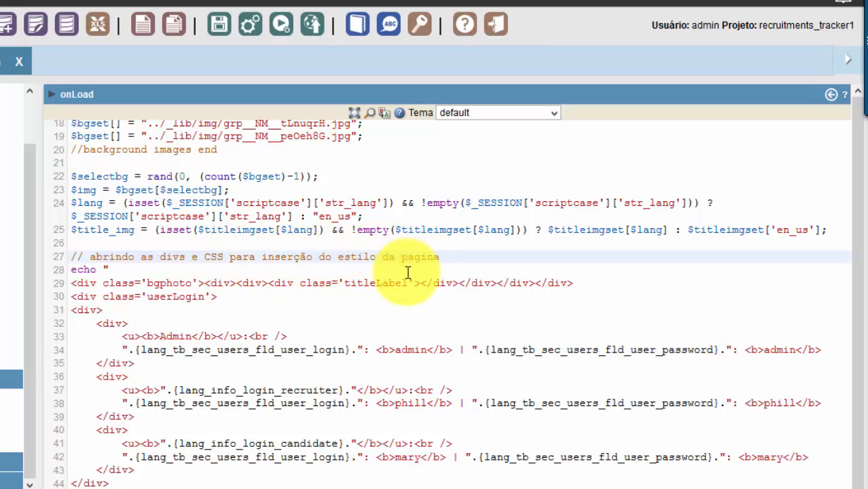
{"action": "scroll", "coordinate": [400, 275], "scroll_direction": "down", "scroll_amount": 1}
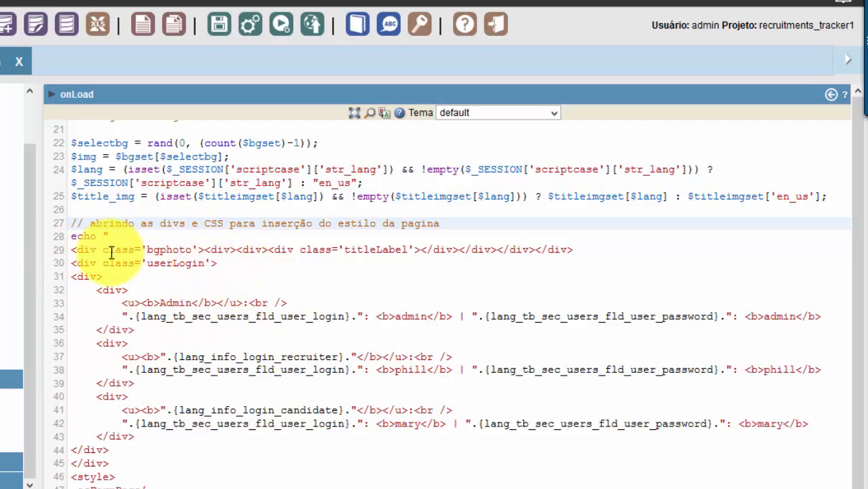
{"action": "left_click_drag", "start_coordinate": [106, 250], "coordinate": [195, 247]}
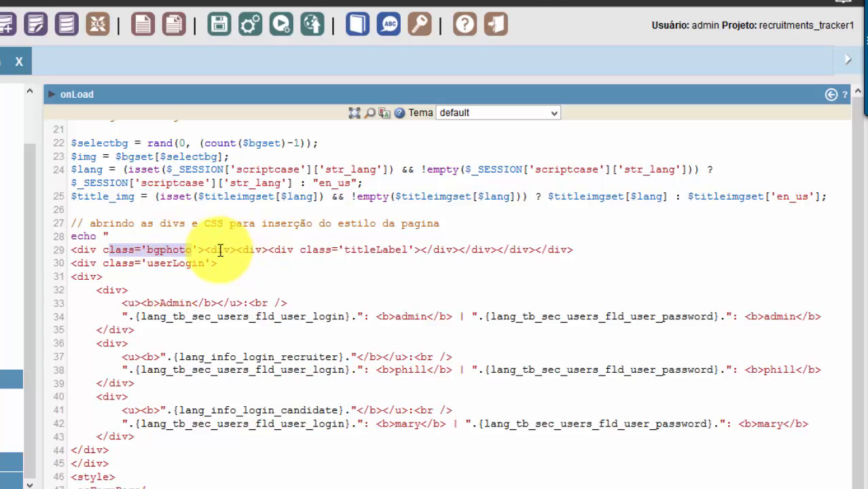
{"action": "left_click", "coordinate": [212, 250]}
{"action": "left_click", "coordinate": [275, 250]}
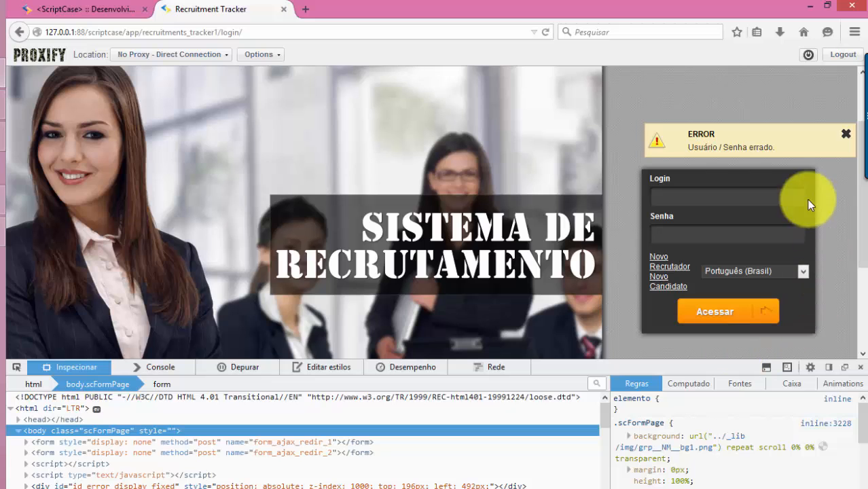
{"action": "scroll", "coordinate": [203, 275], "scroll_direction": "down", "scroll_amount": 3}
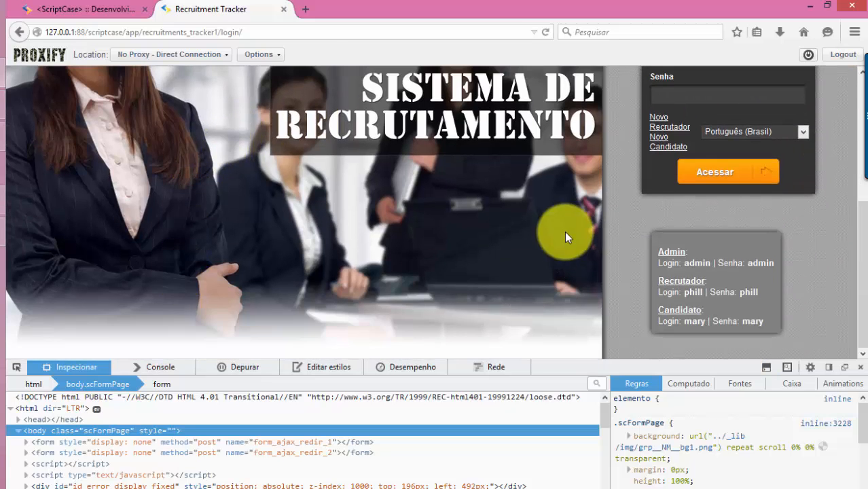
{"action": "scroll", "coordinate": [568, 237], "scroll_direction": "up", "scroll_amount": 5}
{"action": "scroll", "coordinate": [640, 243], "scroll_direction": "down", "scroll_amount": 5}
{"action": "scroll", "coordinate": [454, 272], "scroll_direction": "up", "scroll_amount": 2}
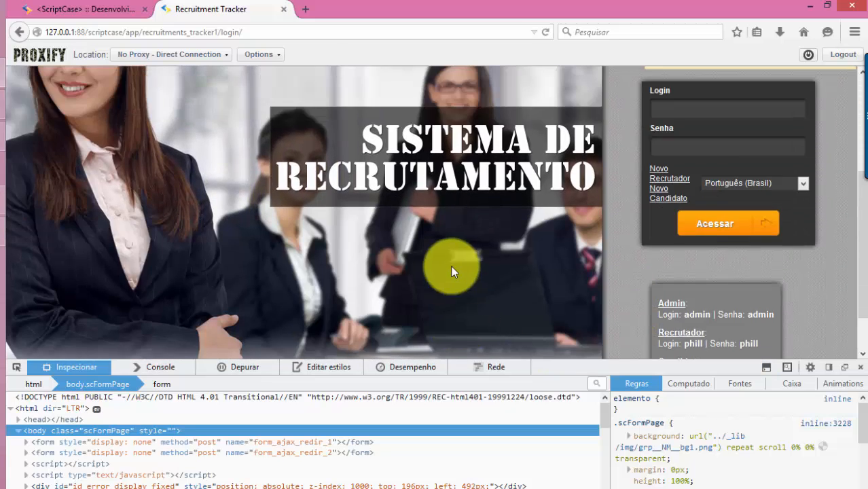
{"action": "left_click", "coordinate": [82, 9]}
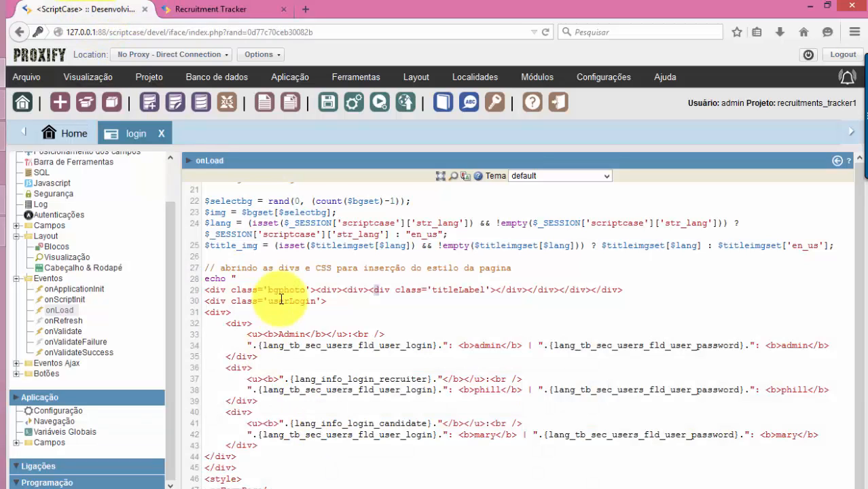
{"action": "scroll", "coordinate": [246, 328], "scroll_direction": "down", "scroll_amount": 1}
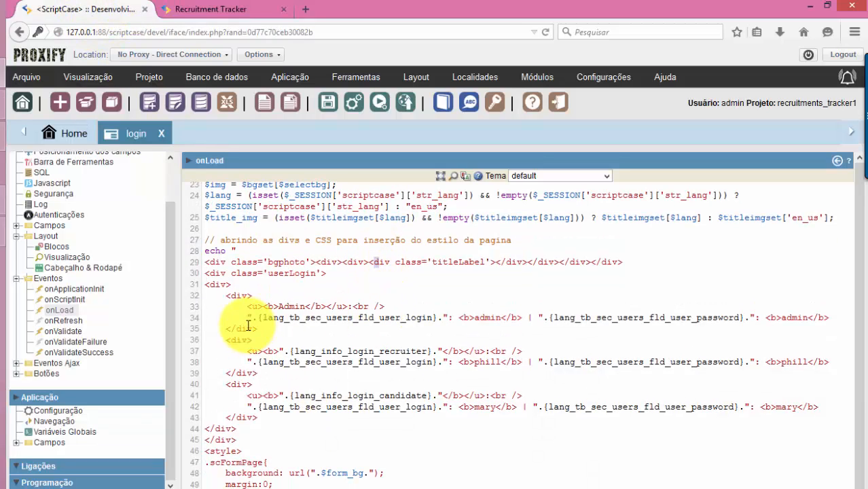
{"action": "left_click", "coordinate": [258, 317]}
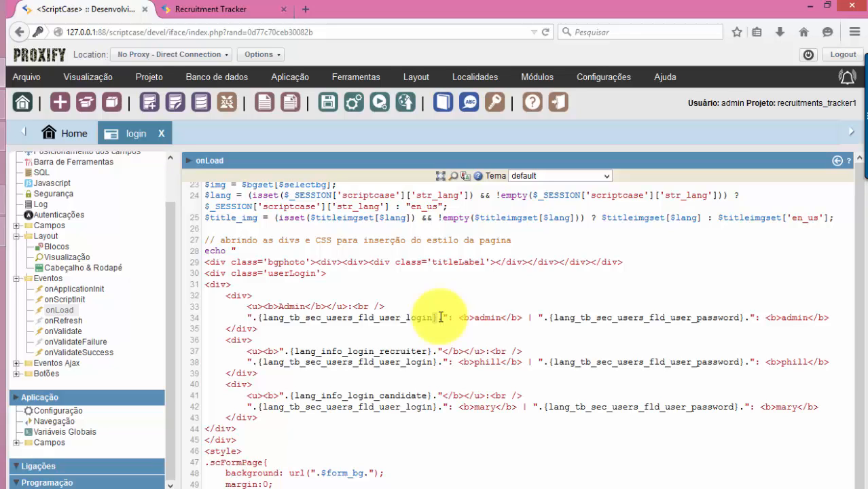
{"action": "left_click_drag", "start_coordinate": [226, 295], "coordinate": [325, 424]}
{"action": "key", "text": "alt+Tab"}
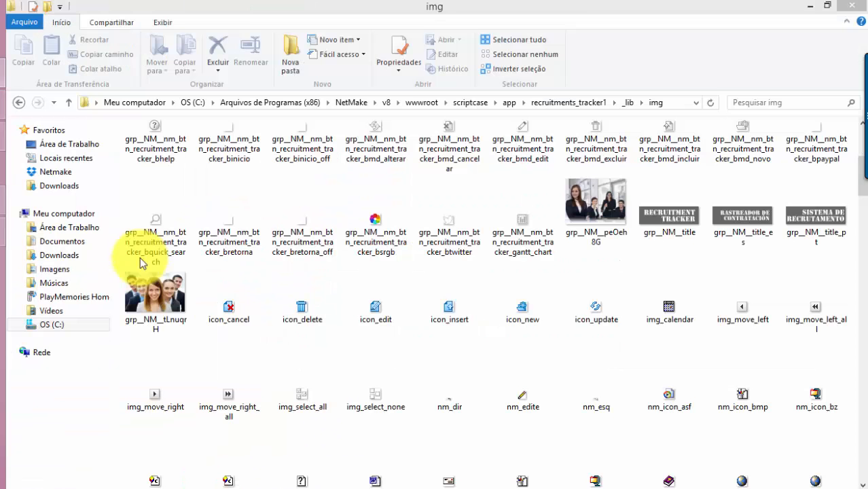
{"action": "key", "text": "alt+Tab"}
{"action": "left_click", "coordinate": [188, 11]}
{"action": "scroll", "coordinate": [707, 353], "scroll_direction": "down", "scroll_amount": 4}
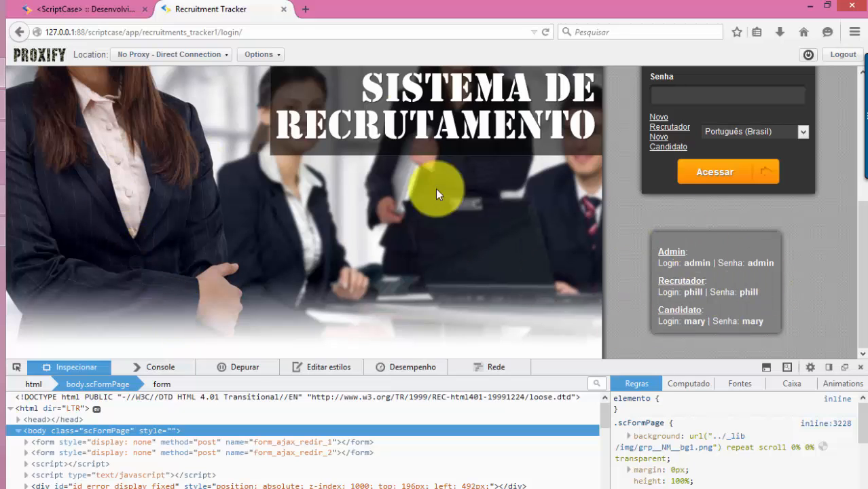
{"action": "left_click", "coordinate": [93, 13]}
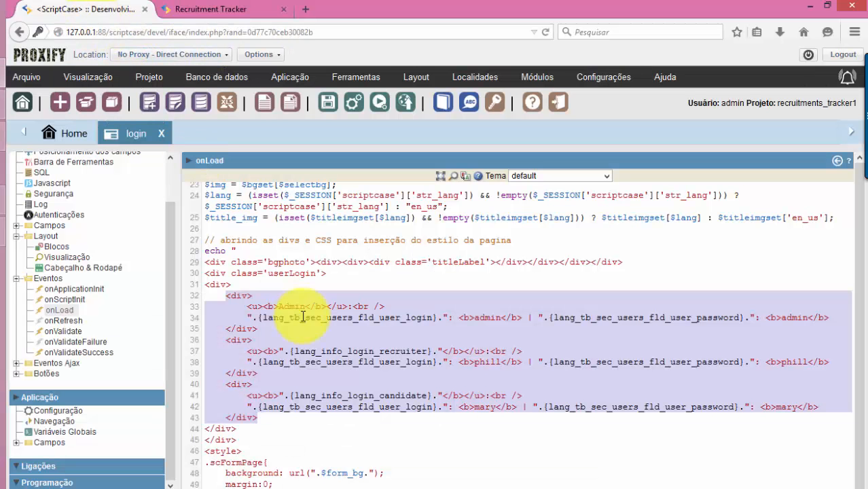
{"action": "left_click", "coordinate": [301, 338]}
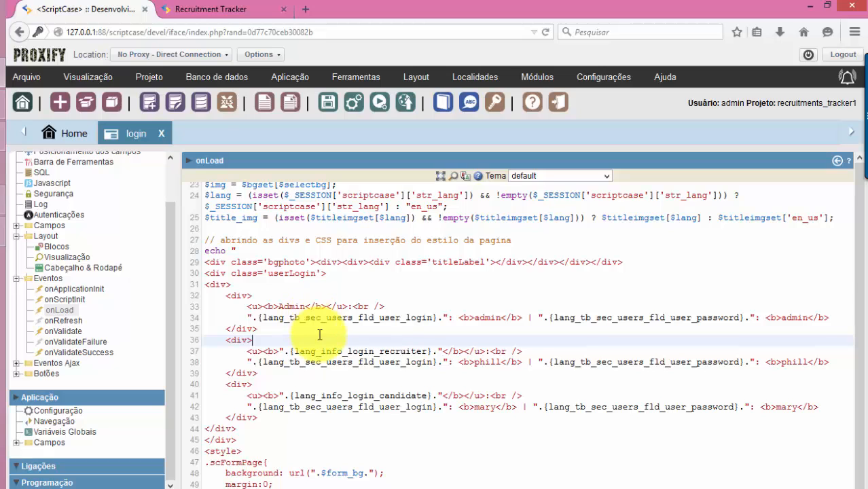
{"action": "left_click", "coordinate": [496, 317]}
{"action": "left_click", "coordinate": [498, 362]}
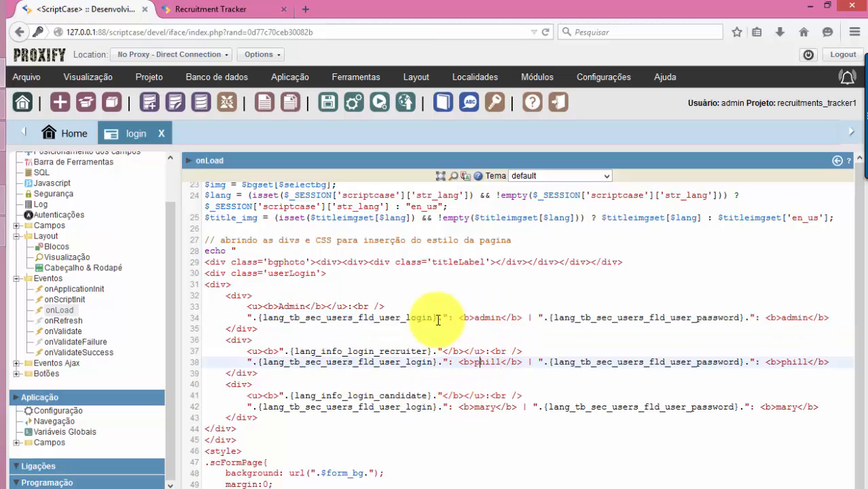
{"action": "double_click", "coordinate": [493, 407]}
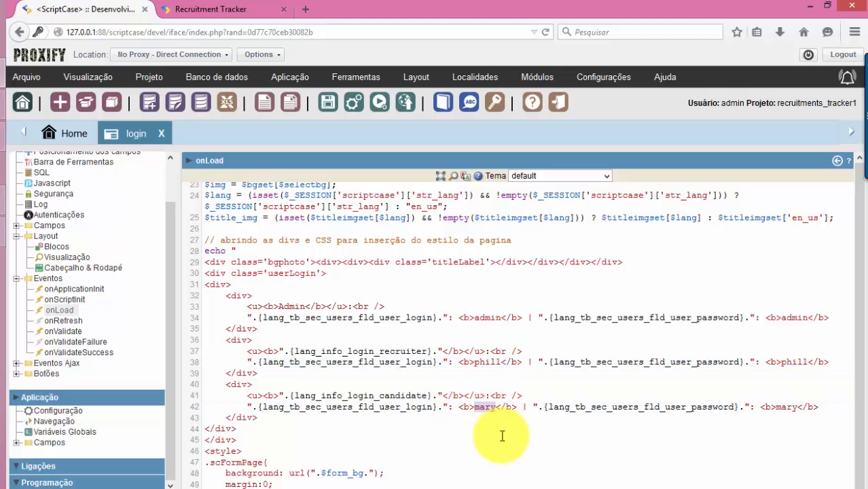
{"action": "scroll", "coordinate": [584, 441], "scroll_direction": "down", "scroll_amount": 1}
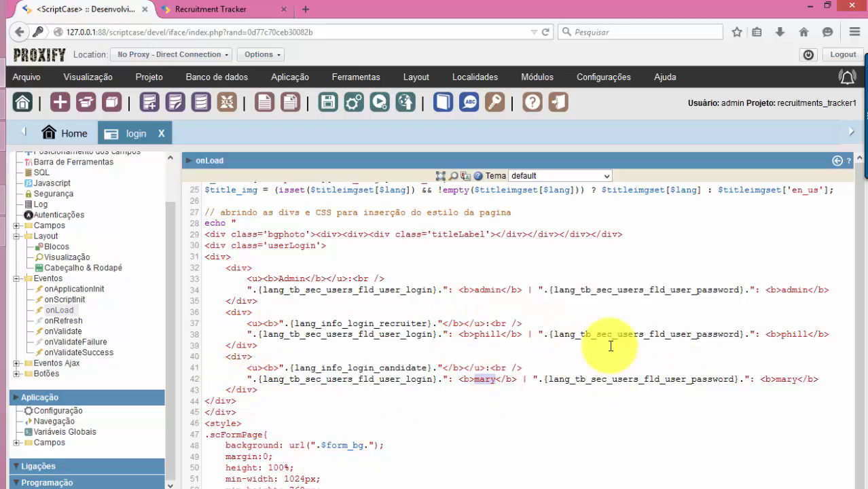
{"action": "scroll", "coordinate": [464, 408], "scroll_direction": "down", "scroll_amount": 2}
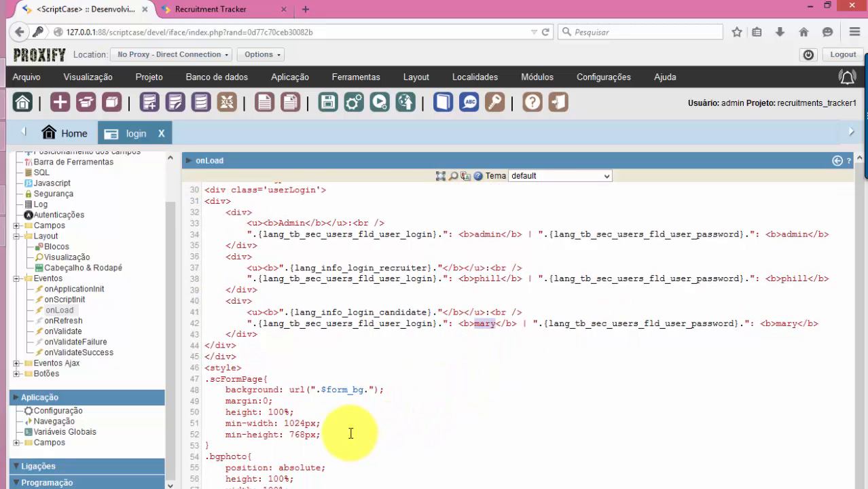
{"action": "scroll", "coordinate": [312, 426], "scroll_direction": "down", "scroll_amount": 1}
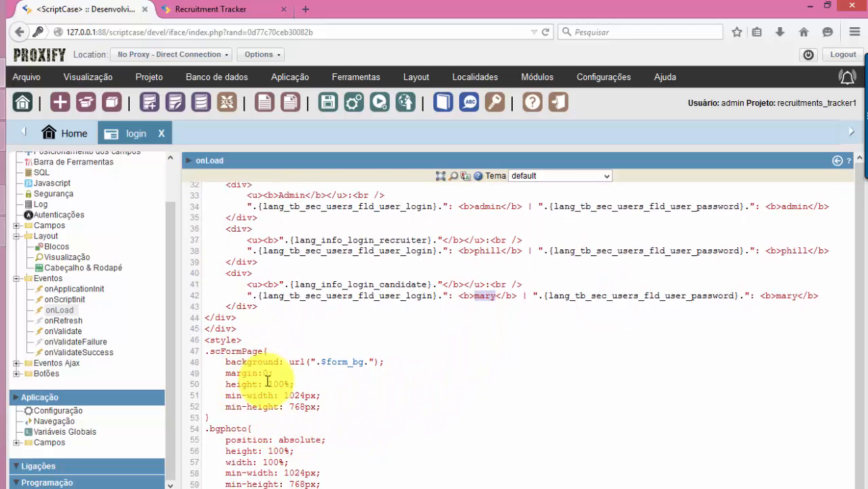
{"action": "scroll", "coordinate": [286, 413], "scroll_direction": "down", "scroll_amount": 1}
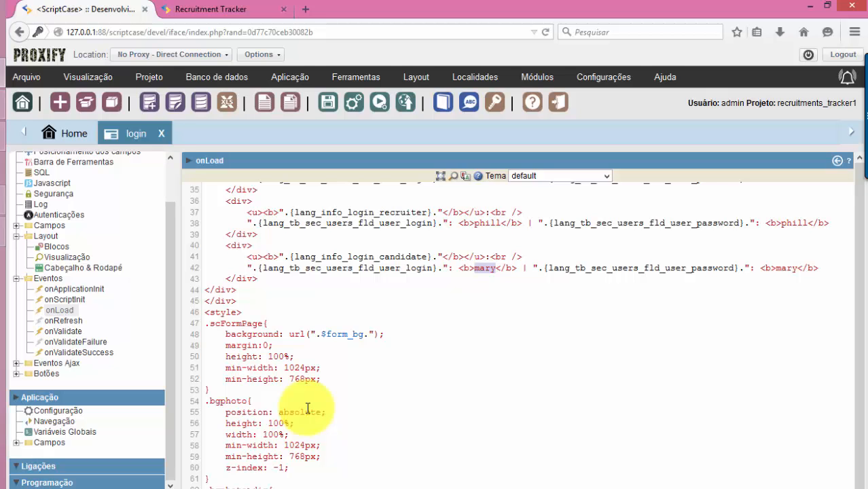
{"action": "scroll", "coordinate": [294, 372], "scroll_direction": "down", "scroll_amount": 1}
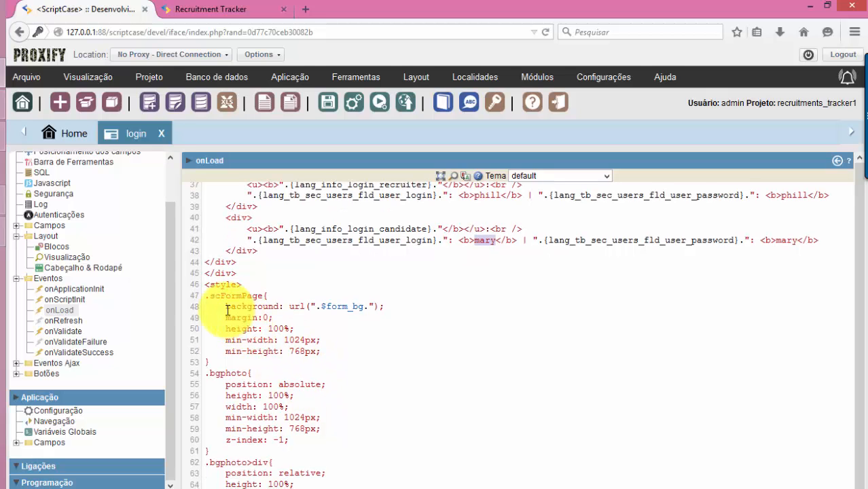
{"action": "left_click_drag", "start_coordinate": [210, 295], "coordinate": [257, 295]}
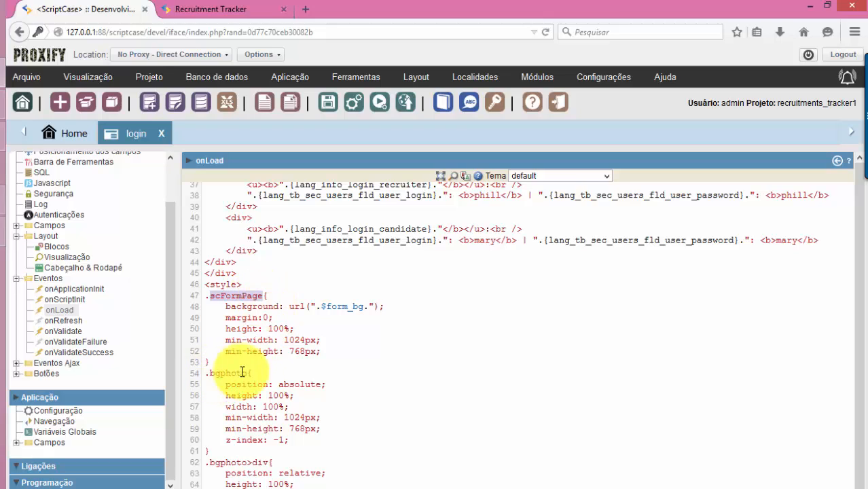
{"action": "left_click_drag", "start_coordinate": [220, 295], "coordinate": [210, 294]}
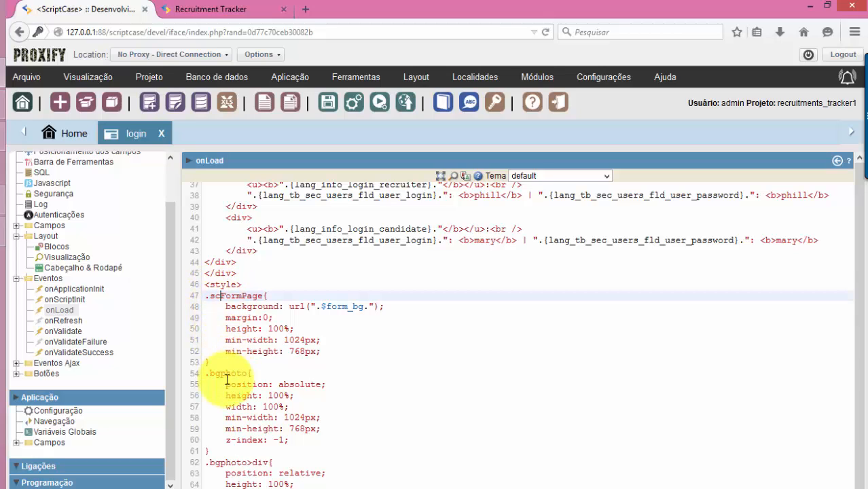
{"action": "scroll", "coordinate": [227, 391], "scroll_direction": "down", "scroll_amount": 2}
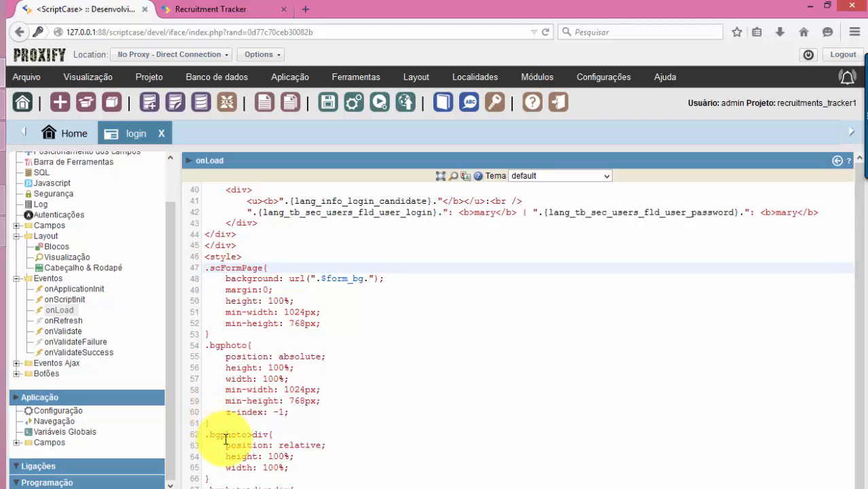
{"action": "scroll", "coordinate": [237, 445], "scroll_direction": "down", "scroll_amount": 1}
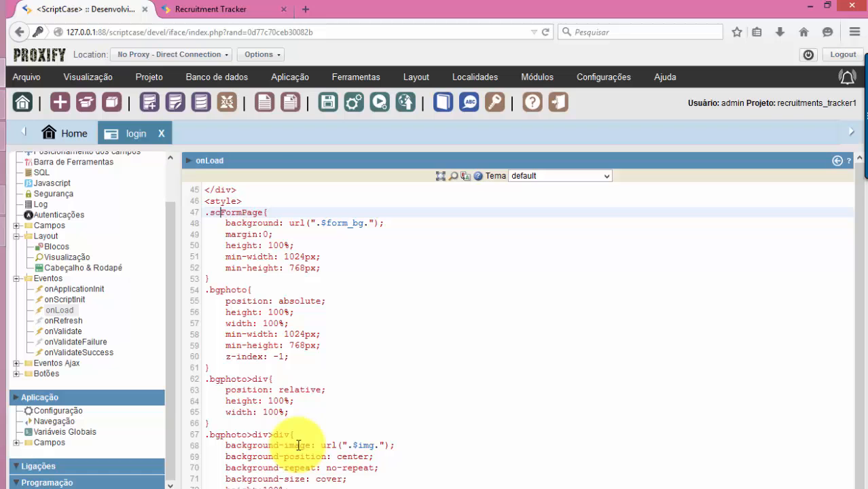
On the Recruitment Tracker login tab, scroll the HTML tree and enlarge the devtools inspector panel
{"action": "left_click", "coordinate": [223, 9]}
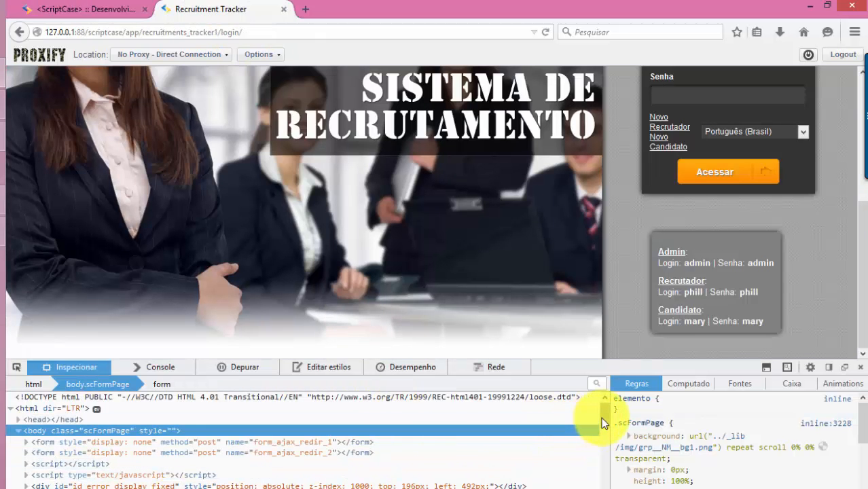
{"action": "left_click_drag", "start_coordinate": [601, 417], "coordinate": [609, 447]}
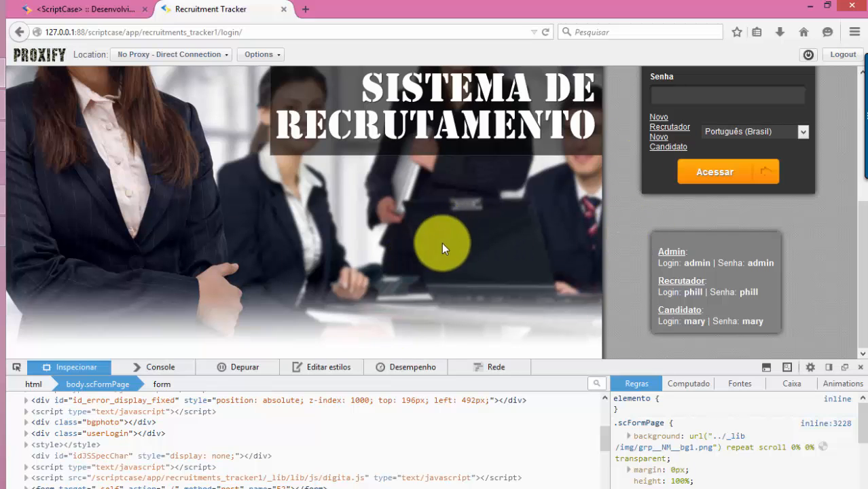
{"action": "scroll", "coordinate": [231, 455], "scroll_direction": "down", "scroll_amount": 2}
{"action": "scroll", "coordinate": [97, 471], "scroll_direction": "up", "scroll_amount": 2}
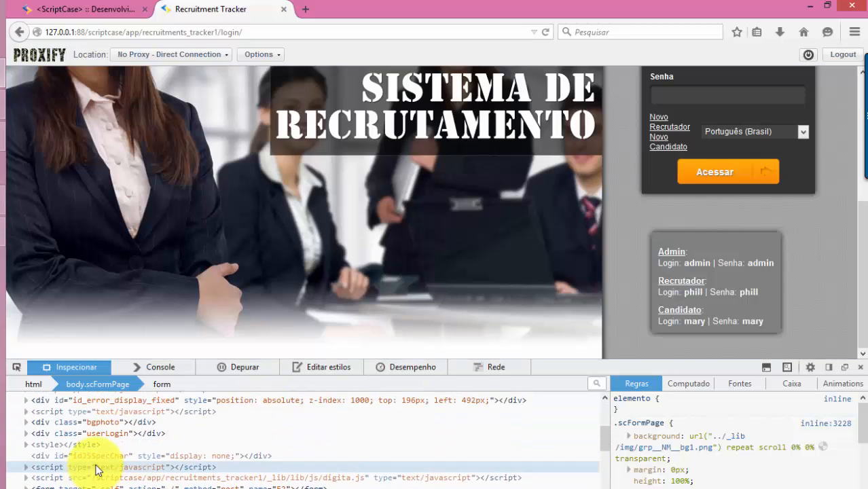
{"action": "scroll", "coordinate": [97, 471], "scroll_direction": "down", "scroll_amount": 2}
{"action": "scroll", "coordinate": [94, 465], "scroll_direction": "up", "scroll_amount": 1}
{"action": "scroll", "coordinate": [95, 462], "scroll_direction": "up", "scroll_amount": 2}
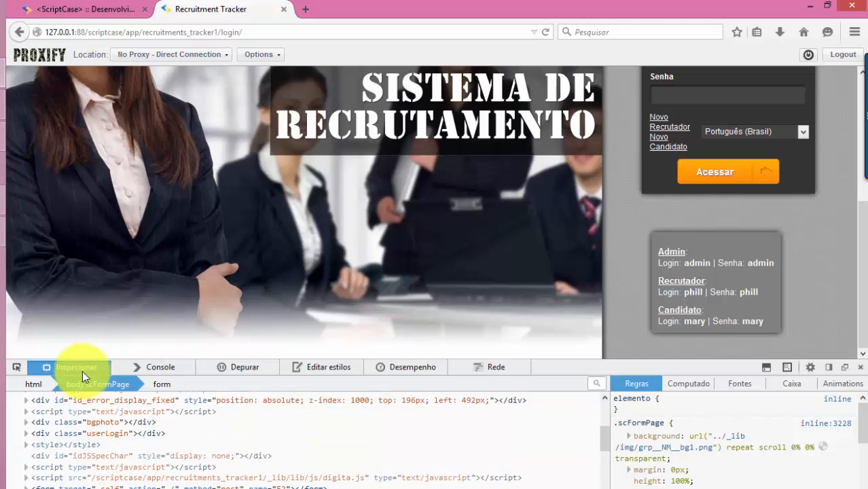
{"action": "scroll", "coordinate": [84, 441], "scroll_direction": "down", "scroll_amount": 2}
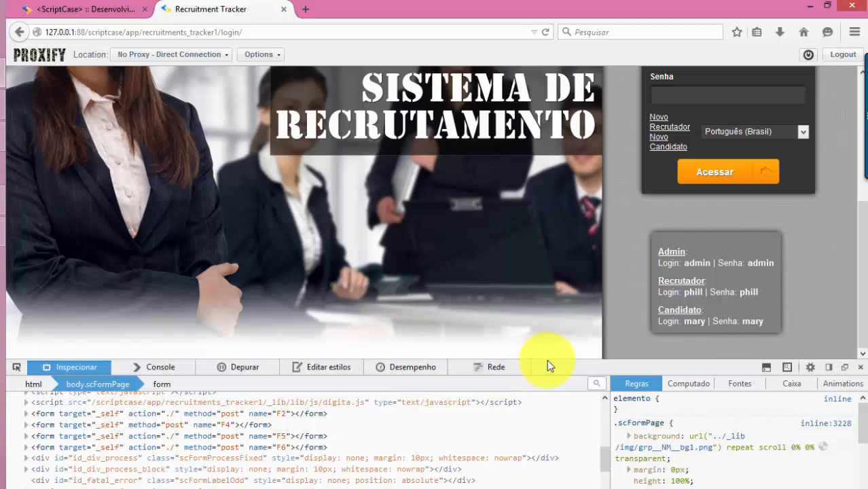
{"action": "left_click_drag", "start_coordinate": [552, 331], "coordinate": [562, 182]}
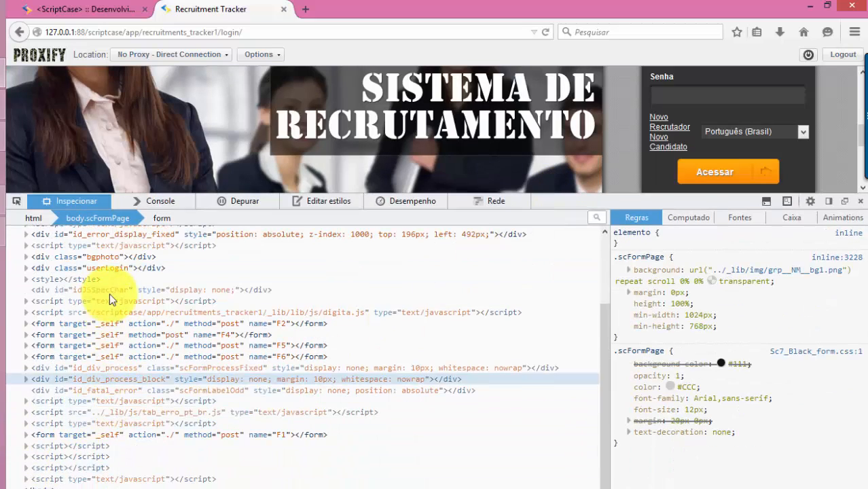
Expand div.bgphoto and review the rules of its userLogin and style children
{"action": "scroll", "coordinate": [113, 293], "scroll_direction": "up", "scroll_amount": 2}
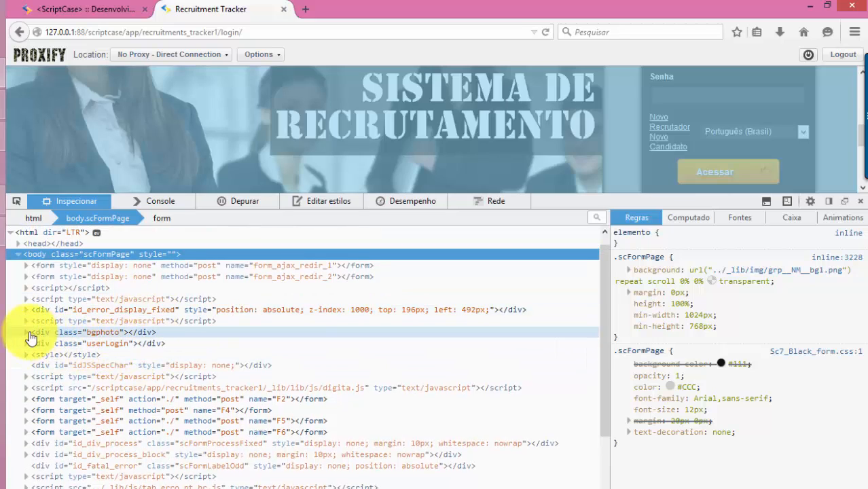
{"action": "left_click", "coordinate": [24, 335]}
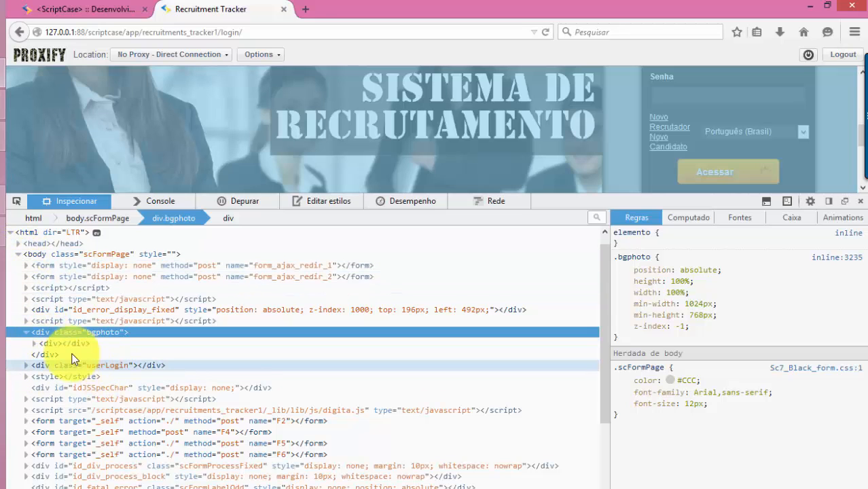
{"action": "left_click", "coordinate": [102, 370]}
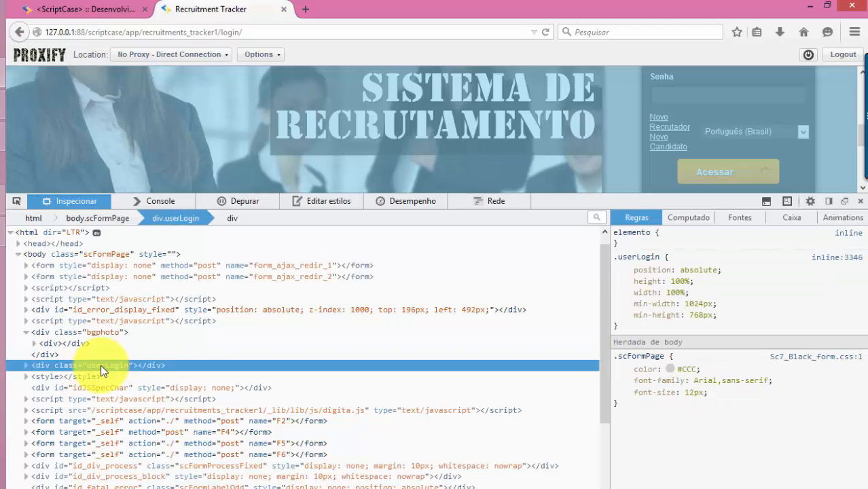
{"action": "left_click", "coordinate": [90, 376]}
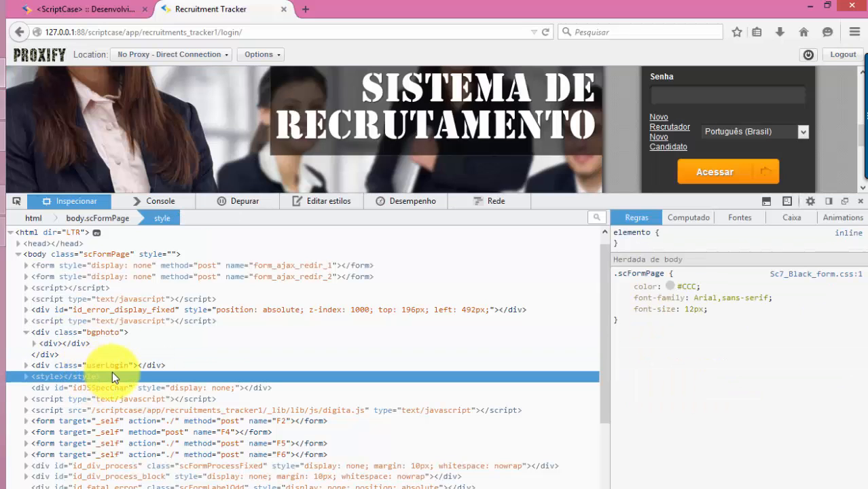
{"action": "left_click", "coordinate": [110, 332]}
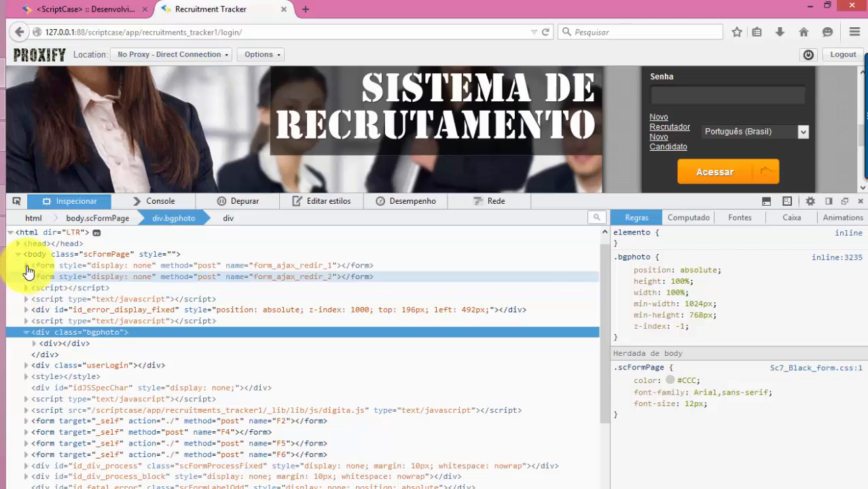
Expand the form_ajax_redir_1 form and bgphoto's child div, comparing briefly with the onLoad code
{"action": "scroll", "coordinate": [34, 265], "scroll_direction": "up", "scroll_amount": 1}
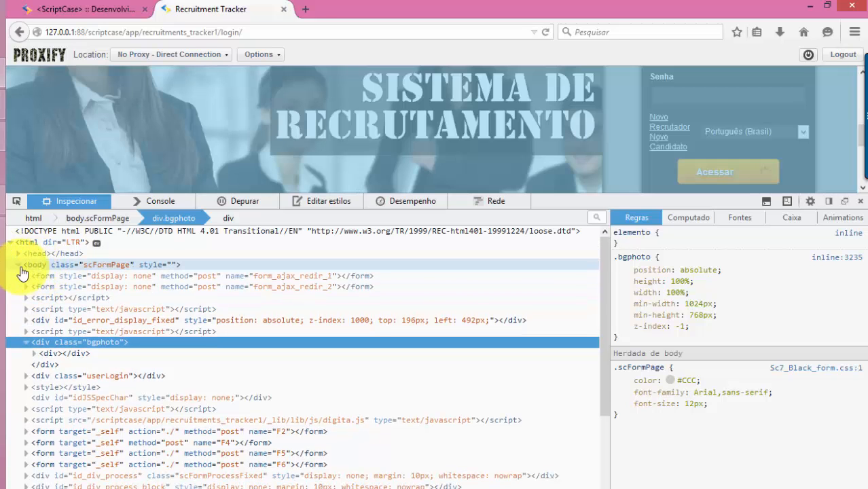
{"action": "left_click", "coordinate": [26, 279]}
{"action": "left_click", "coordinate": [26, 276]}
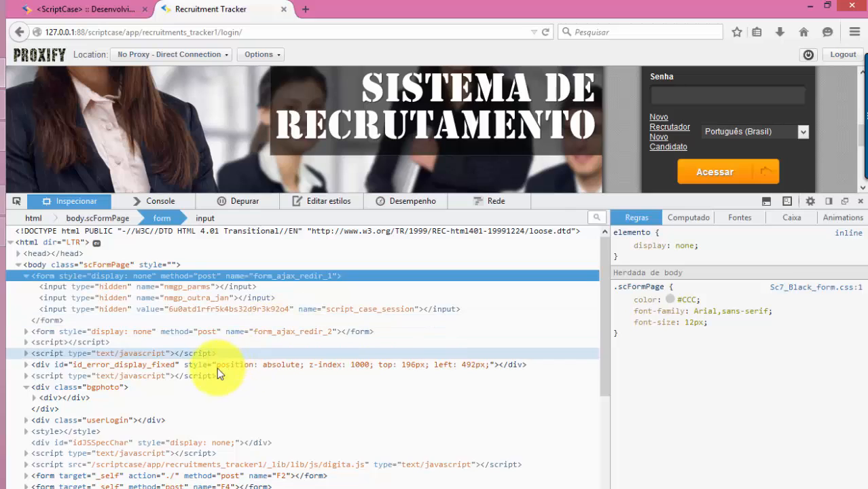
{"action": "scroll", "coordinate": [170, 372], "scroll_direction": "down", "scroll_amount": 2}
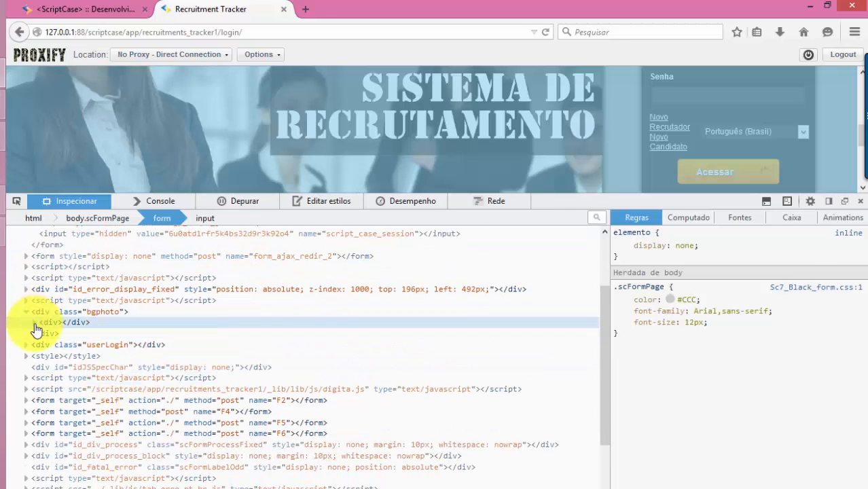
{"action": "left_click", "coordinate": [34, 323]}
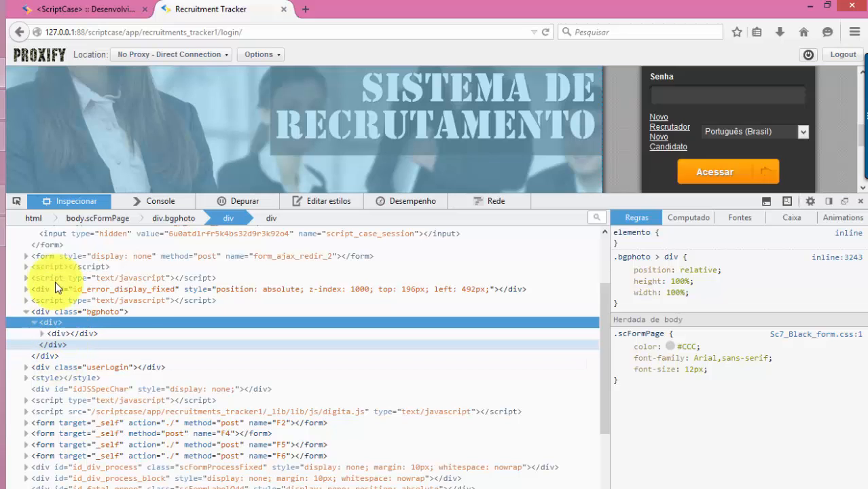
{"action": "left_click", "coordinate": [83, 13]}
{"action": "scroll", "coordinate": [340, 286], "scroll_direction": "up", "scroll_amount": 7}
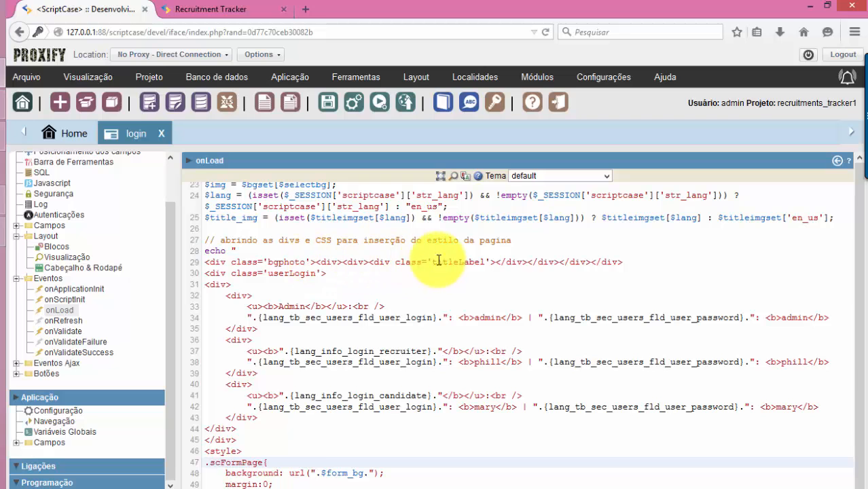
{"action": "left_click", "coordinate": [197, 9]}
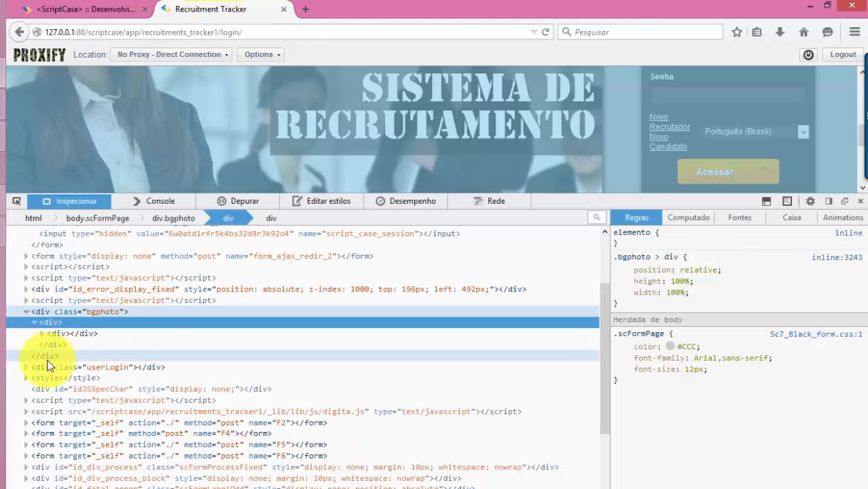
Inspect the banner and select div#id_fatal_error to view its .scFormLabelOdd rules (#333, white bold 12px Arial)
{"action": "scroll", "coordinate": [128, 390], "scroll_direction": "down", "scroll_amount": 3}
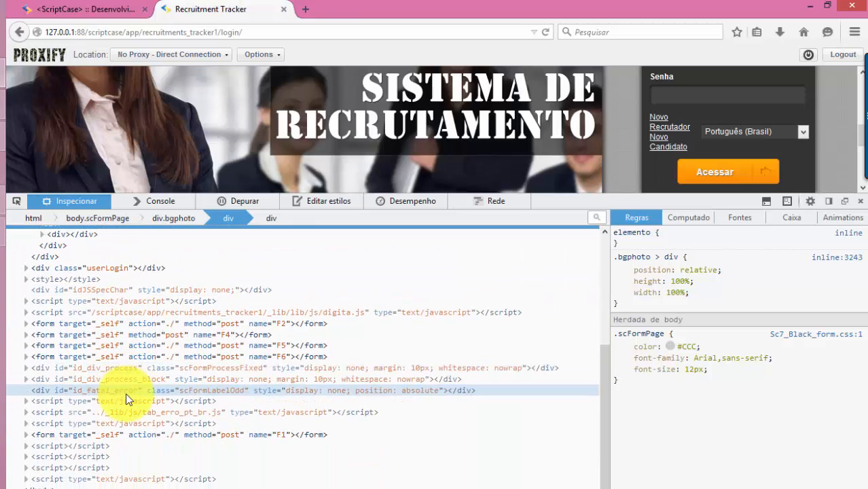
{"action": "right_click", "coordinate": [209, 142]}
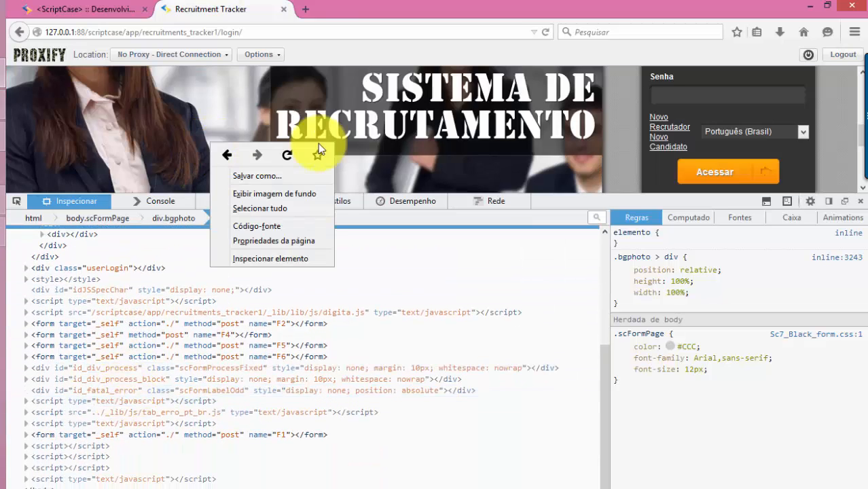
{"action": "left_click", "coordinate": [282, 258]}
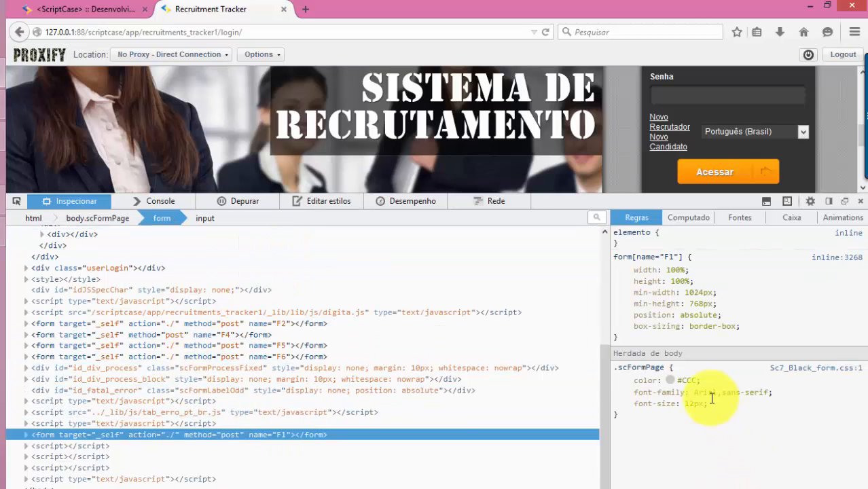
{"action": "left_click", "coordinate": [194, 423]}
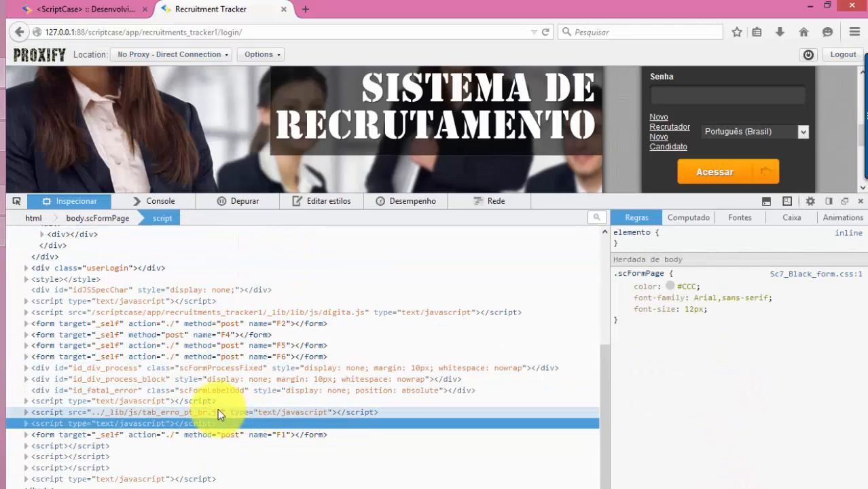
{"action": "left_click", "coordinate": [199, 402]}
{"action": "left_click", "coordinate": [201, 391]}
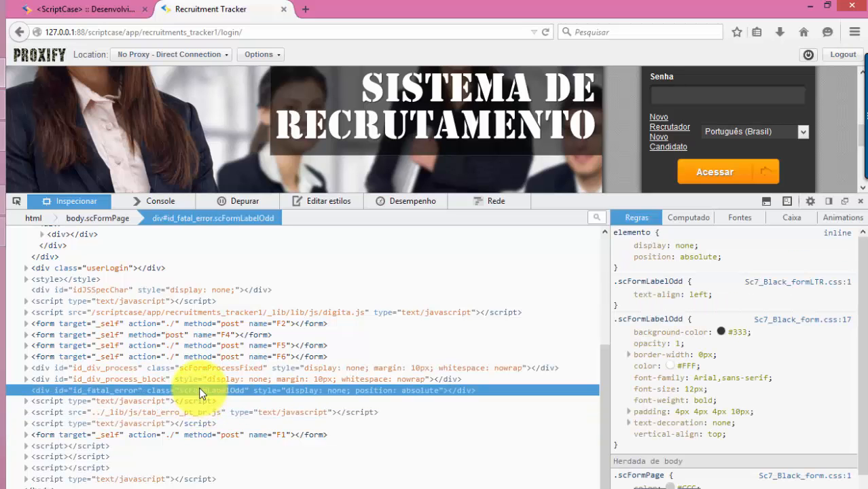
{"action": "scroll", "coordinate": [742, 380], "scroll_direction": "down", "scroll_amount": 1}
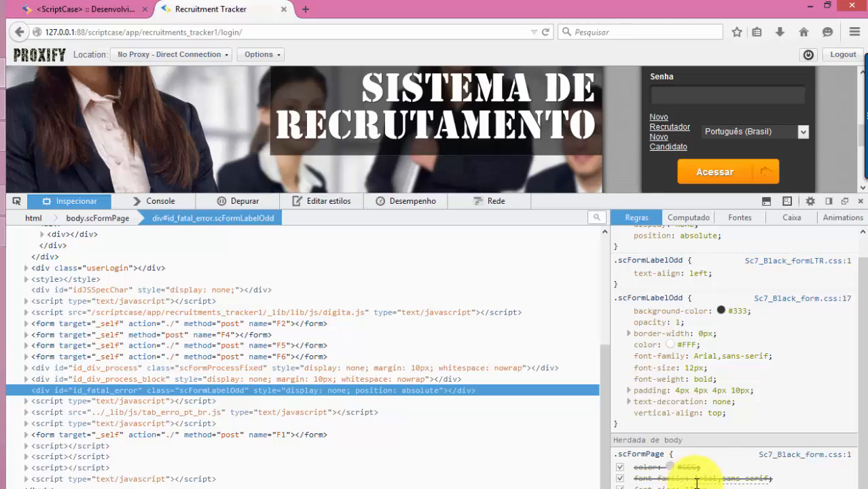
{"action": "mouse_move", "coordinate": [696, 483]}
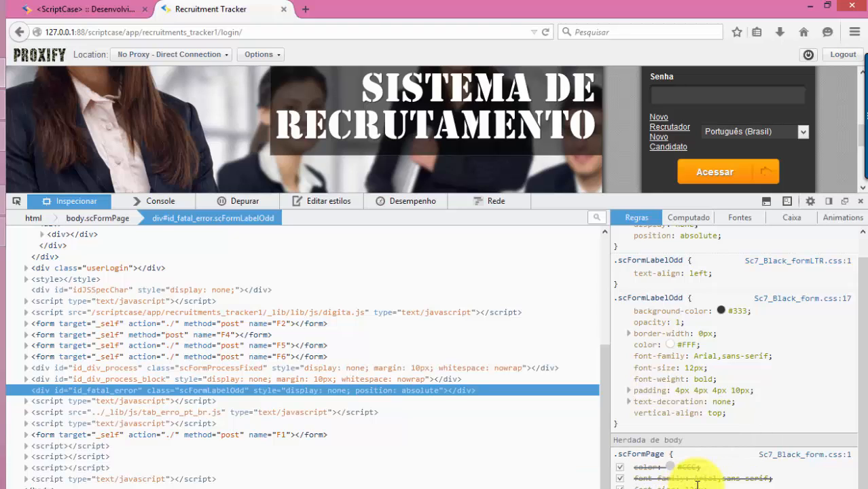
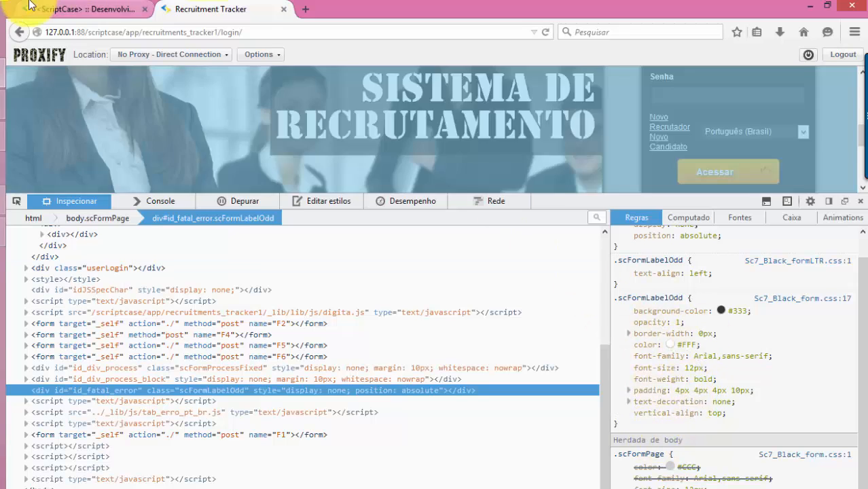
Check the running login page, close its Firefox inspector, and return to the onLoad event code
{"action": "left_click", "coordinate": [68, 9]}
{"action": "scroll", "coordinate": [407, 359], "scroll_direction": "down", "scroll_amount": 3}
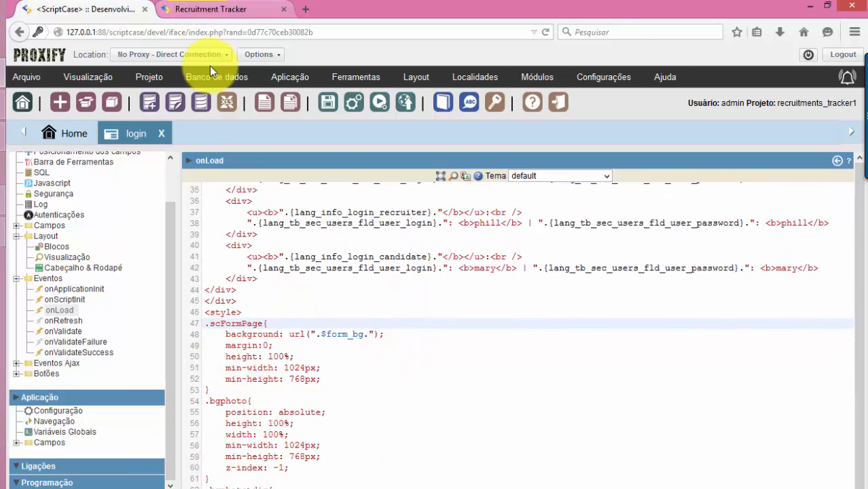
{"action": "left_click", "coordinate": [211, 10]}
{"action": "scroll", "coordinate": [793, 157], "scroll_direction": "up", "scroll_amount": 2}
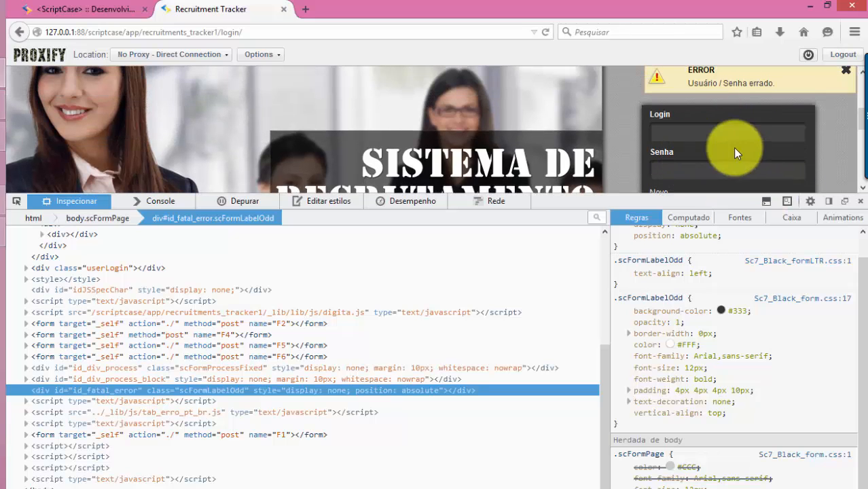
{"action": "left_click", "coordinate": [860, 203]}
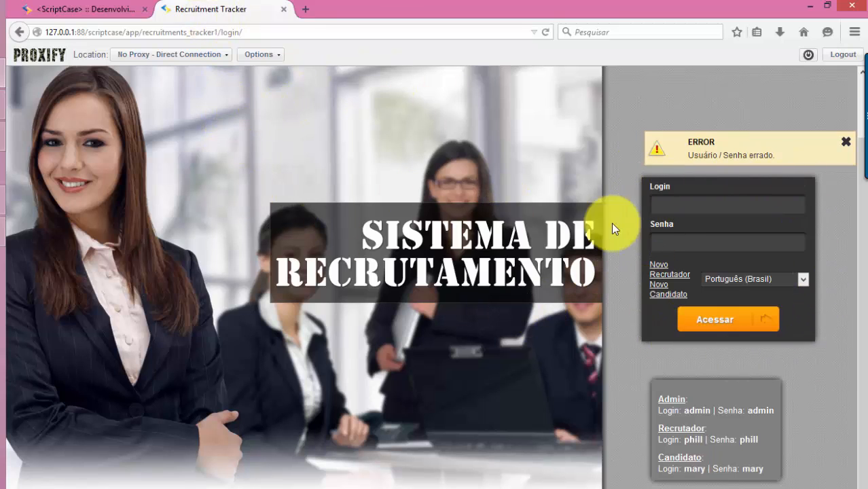
{"action": "left_click", "coordinate": [93, 8]}
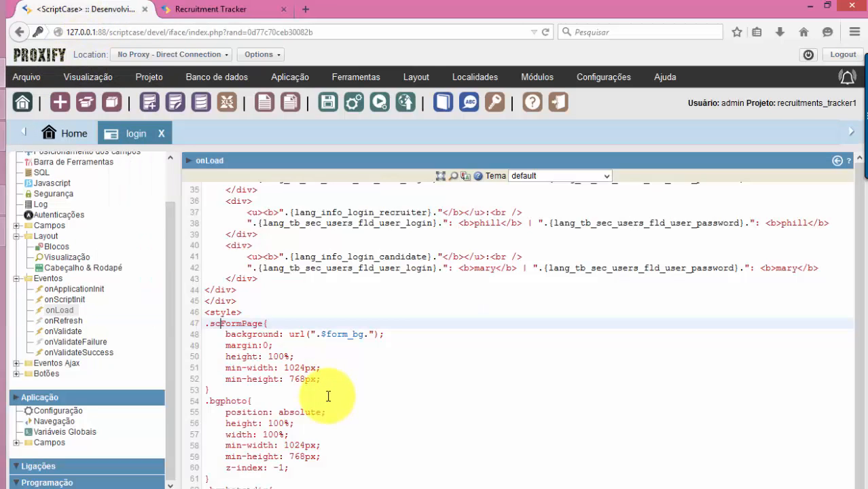
Scroll down through the onLoad event's CSS rules and back up again
{"action": "scroll", "coordinate": [329, 397], "scroll_direction": "down", "scroll_amount": 5}
{"action": "scroll", "coordinate": [276, 422], "scroll_direction": "down", "scroll_amount": 4}
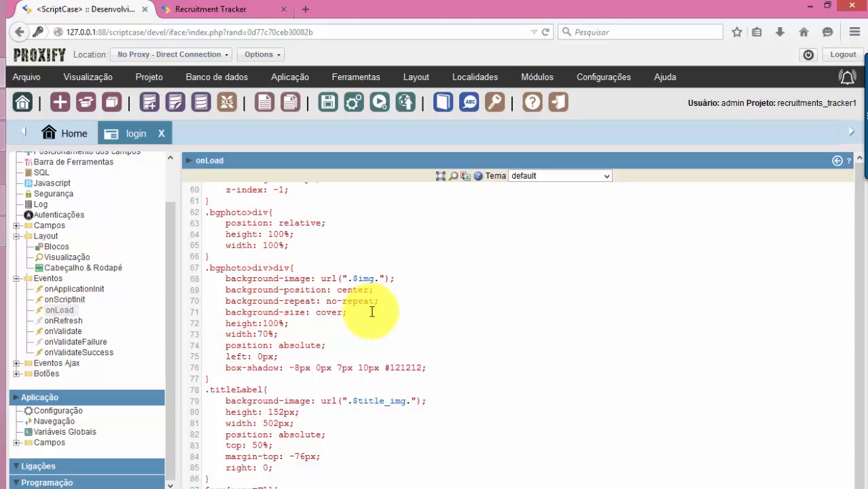
{"action": "scroll", "coordinate": [371, 315], "scroll_direction": "down", "scroll_amount": 2}
{"action": "scroll", "coordinate": [393, 337], "scroll_direction": "down", "scroll_amount": 4}
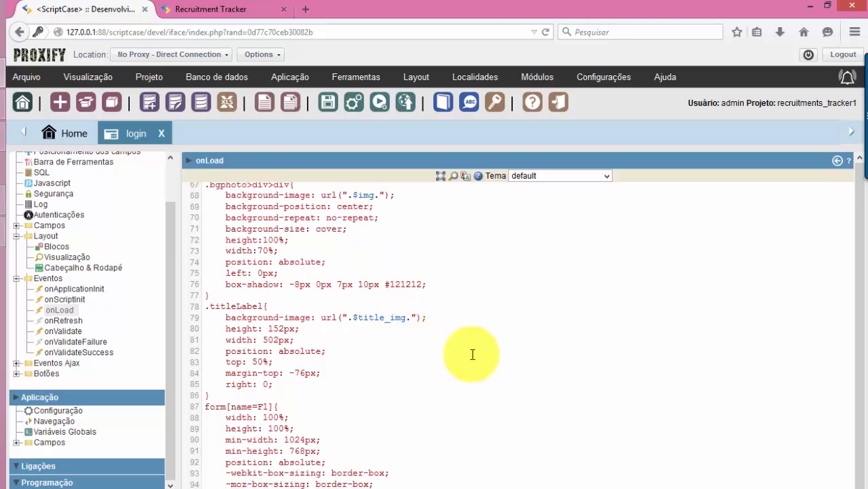
{"action": "scroll", "coordinate": [410, 346], "scroll_direction": "down", "scroll_amount": 9}
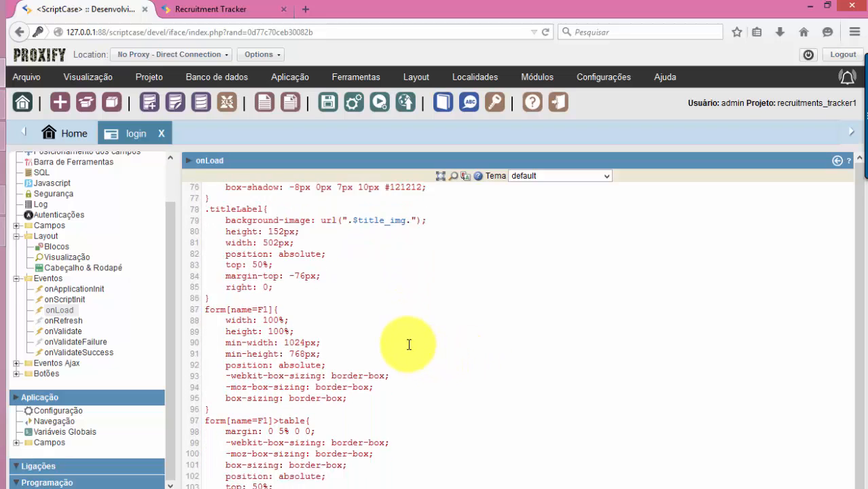
{"action": "scroll", "coordinate": [367, 349], "scroll_direction": "up", "scroll_amount": 5}
{"action": "scroll", "coordinate": [326, 352], "scroll_direction": "up", "scroll_amount": 4}
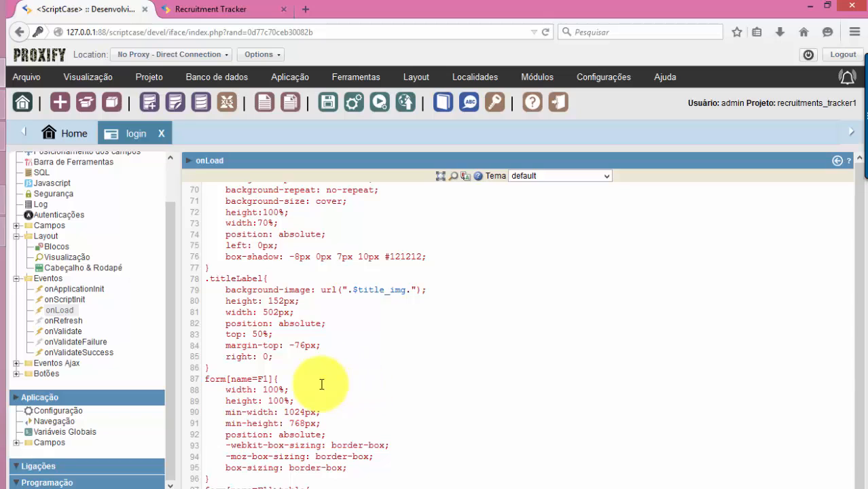
{"action": "scroll", "coordinate": [295, 375], "scroll_direction": "up", "scroll_amount": 1}
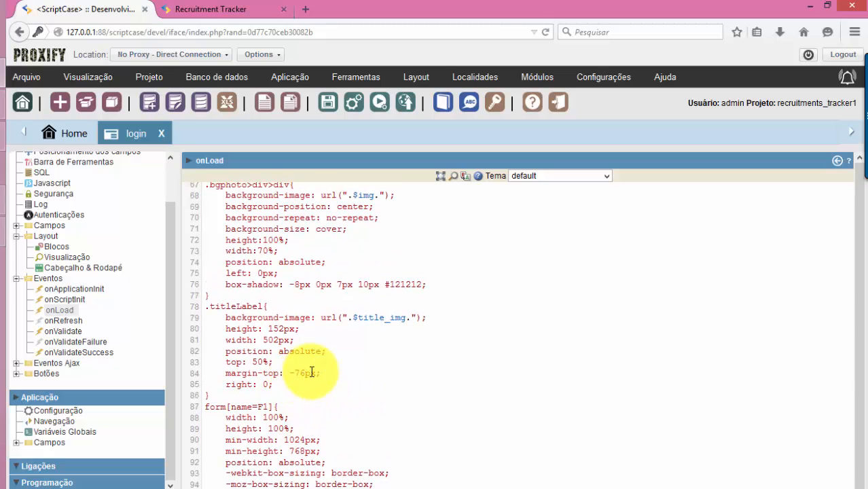
{"action": "scroll", "coordinate": [291, 330], "scroll_direction": "up", "scroll_amount": 1}
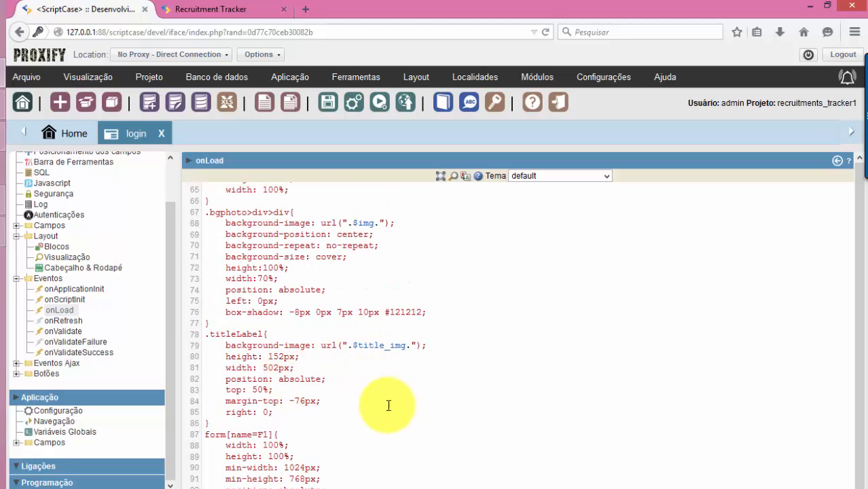
Compare with the login page, read the onLoad CSS to the closing style tag, and bring up the _lib\img folder
{"action": "left_click", "coordinate": [211, 9]}
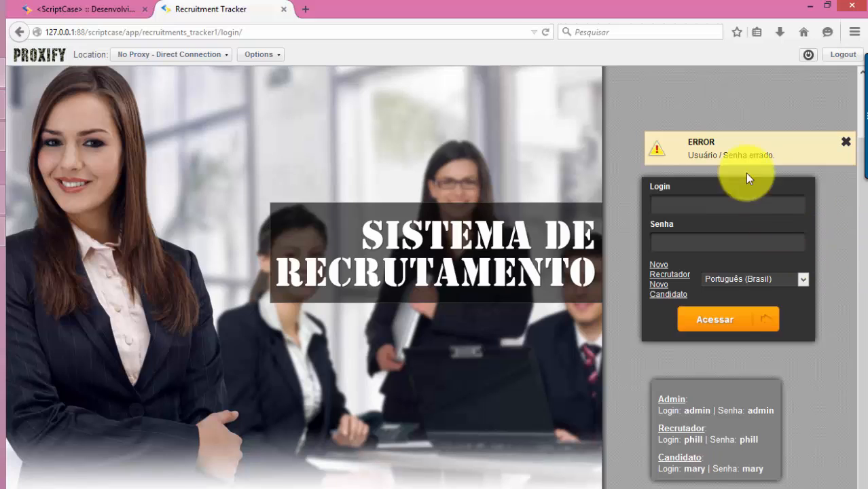
{"action": "left_click", "coordinate": [95, 9]}
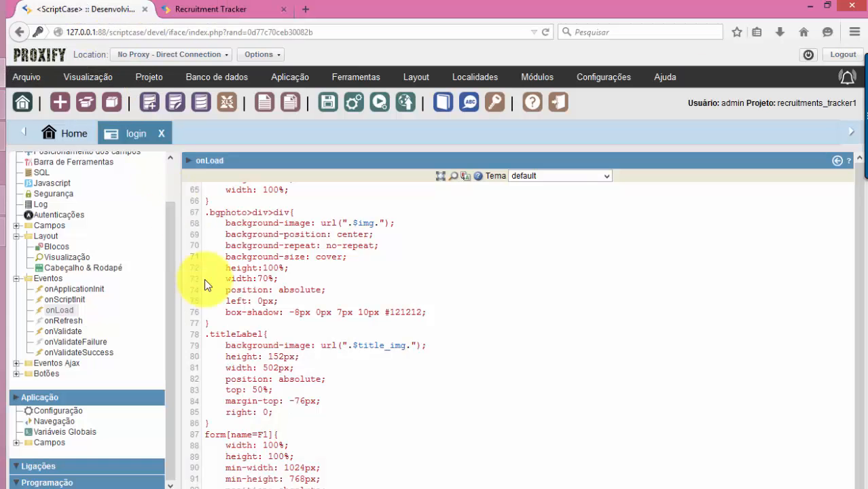
{"action": "scroll", "coordinate": [312, 430], "scroll_direction": "down", "scroll_amount": 1}
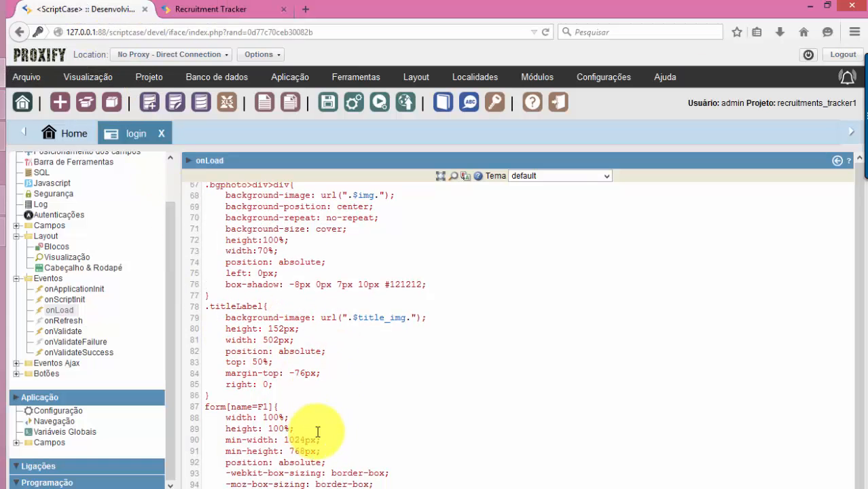
{"action": "scroll", "coordinate": [368, 450], "scroll_direction": "down", "scroll_amount": 2}
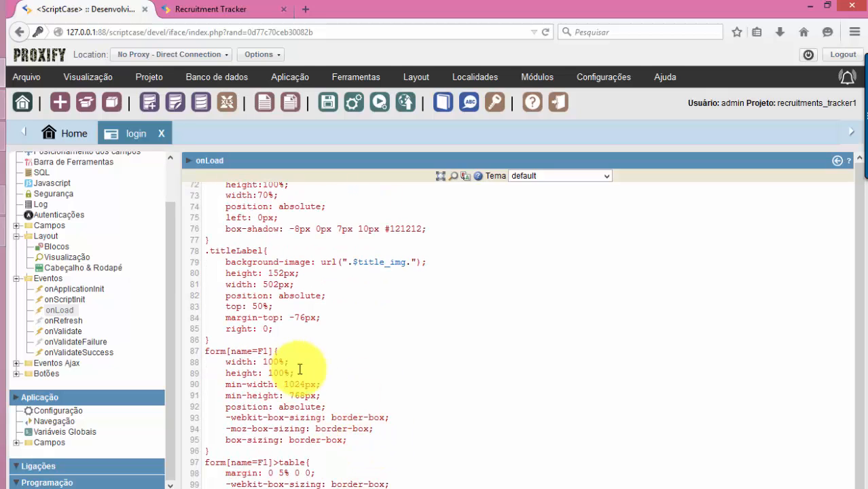
{"action": "scroll", "coordinate": [388, 374], "scroll_direction": "down", "scroll_amount": 1}
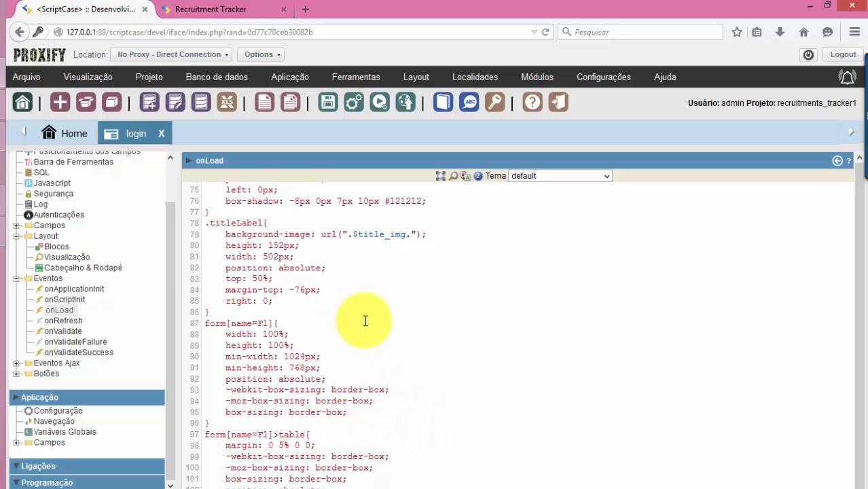
{"action": "scroll", "coordinate": [349, 383], "scroll_direction": "down", "scroll_amount": 2}
{"action": "scroll", "coordinate": [353, 393], "scroll_direction": "down", "scroll_amount": 5}
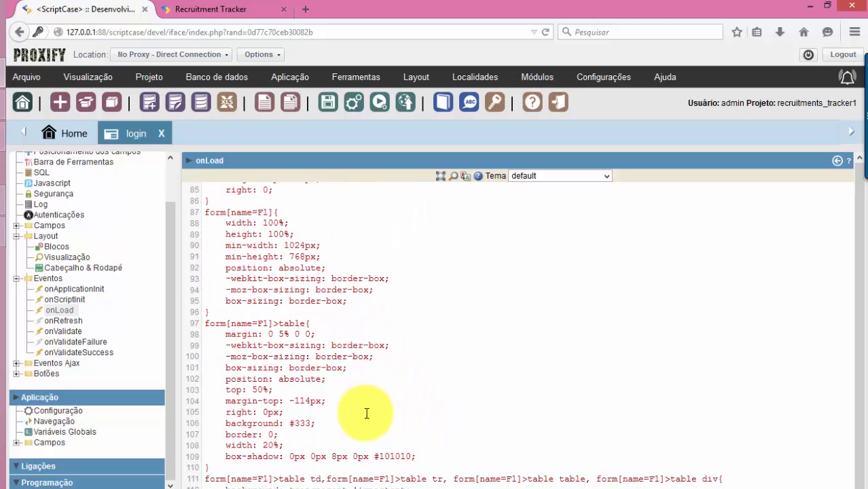
{"action": "scroll", "coordinate": [365, 414], "scroll_direction": "down", "scroll_amount": 9}
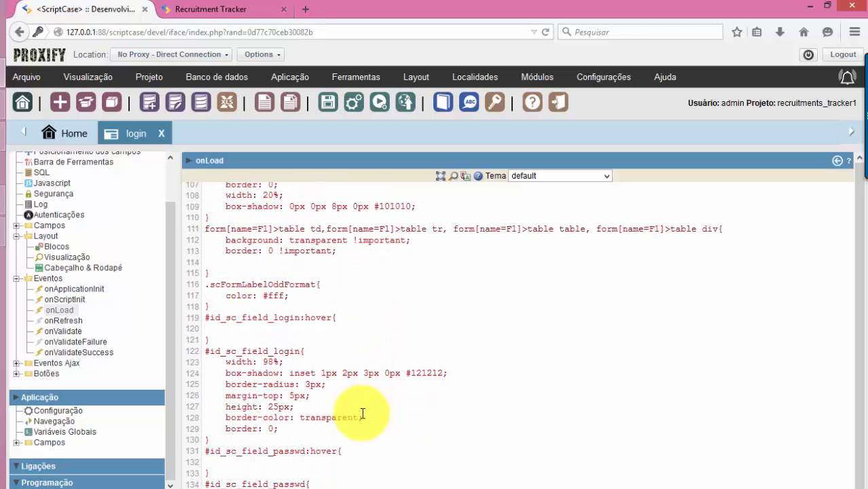
{"action": "scroll", "coordinate": [362, 414], "scroll_direction": "down", "scroll_amount": 8}
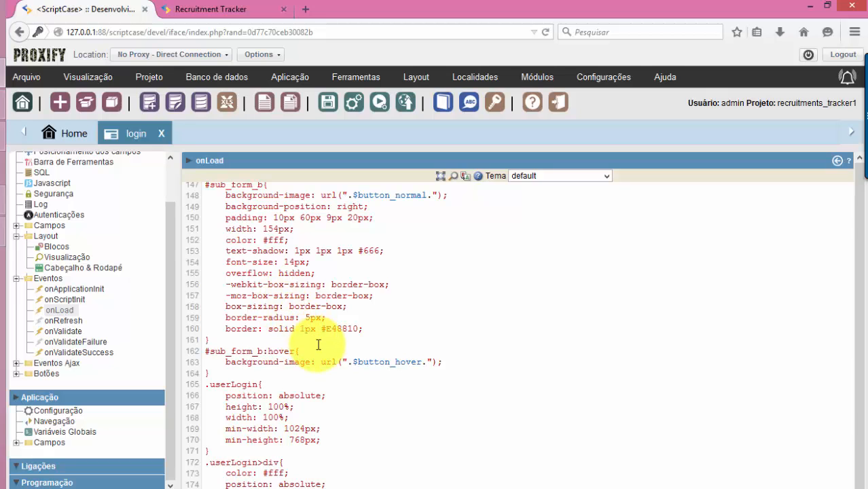
{"action": "scroll", "coordinate": [307, 340], "scroll_direction": "down", "scroll_amount": 7}
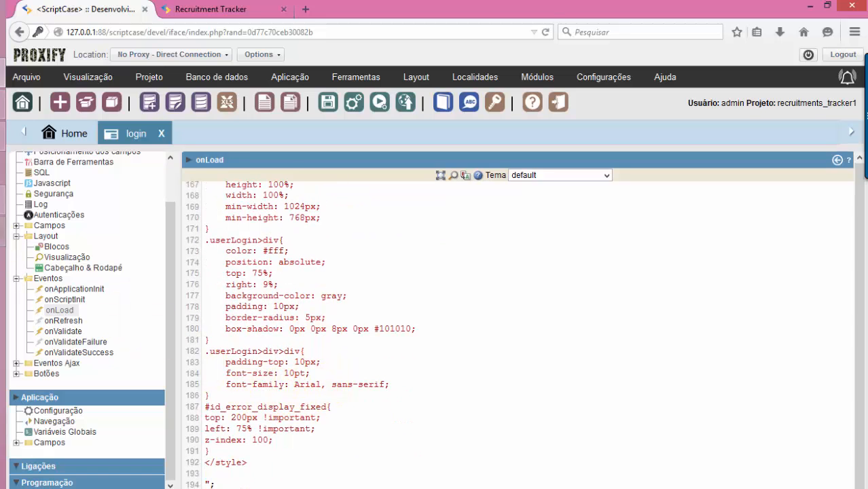
{"action": "left_click", "coordinate": [0, 135]}
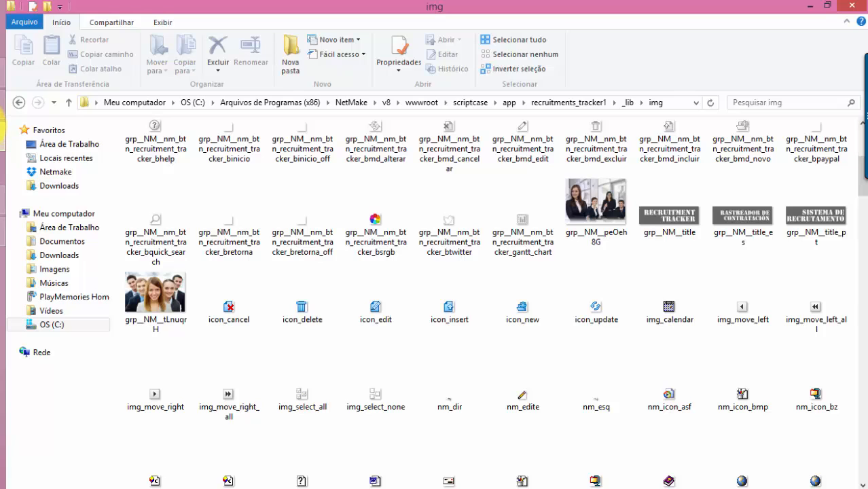
Select the theme code in the notepad.cc note, then go back to the recruitment login page tab
{"action": "left_click", "coordinate": [2, 115]}
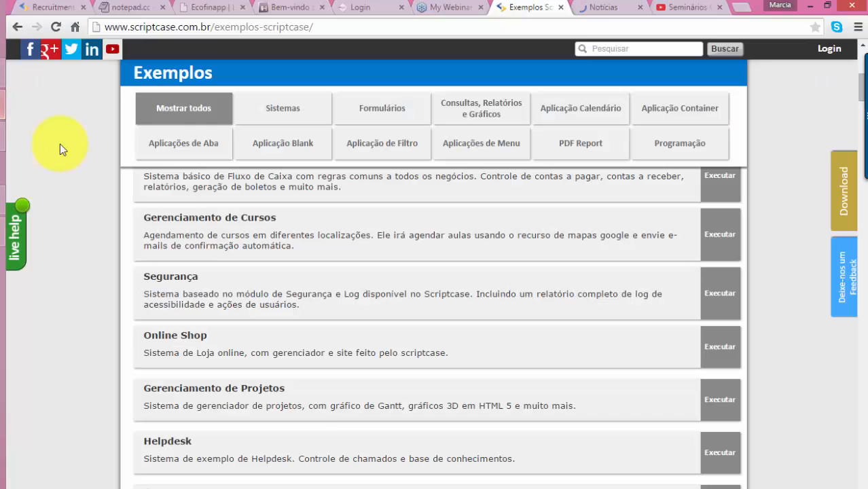
{"action": "left_click", "coordinate": [388, 7]}
{"action": "left_click", "coordinate": [197, 8]}
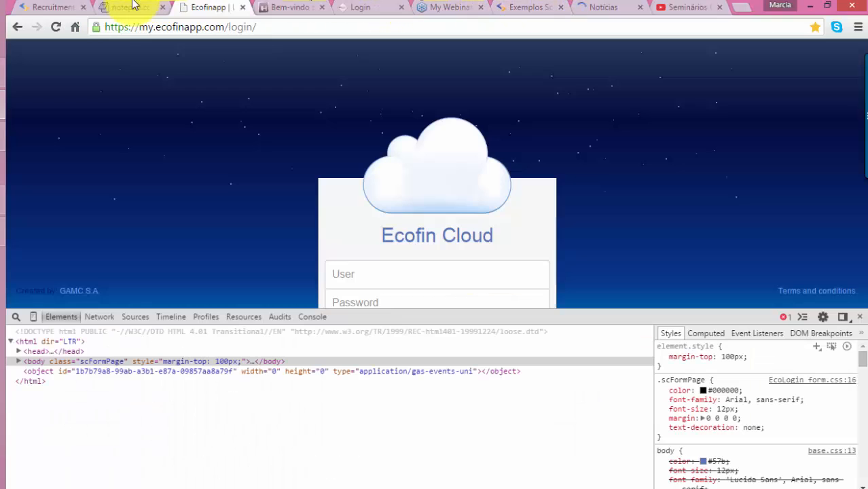
{"action": "left_click", "coordinate": [136, 10]}
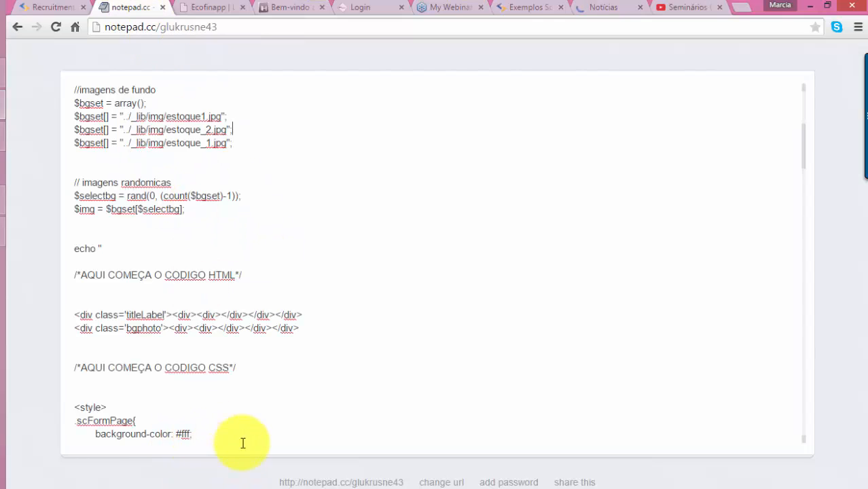
{"action": "scroll", "coordinate": [290, 423], "scroll_direction": "down", "scroll_amount": 3}
{"action": "scroll", "coordinate": [290, 423], "scroll_direction": "up", "scroll_amount": 5}
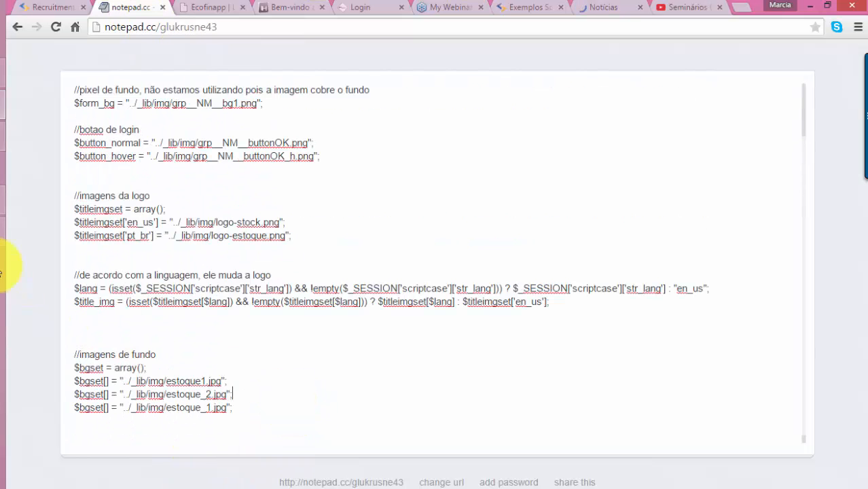
{"action": "left_click", "coordinate": [74, 89]}
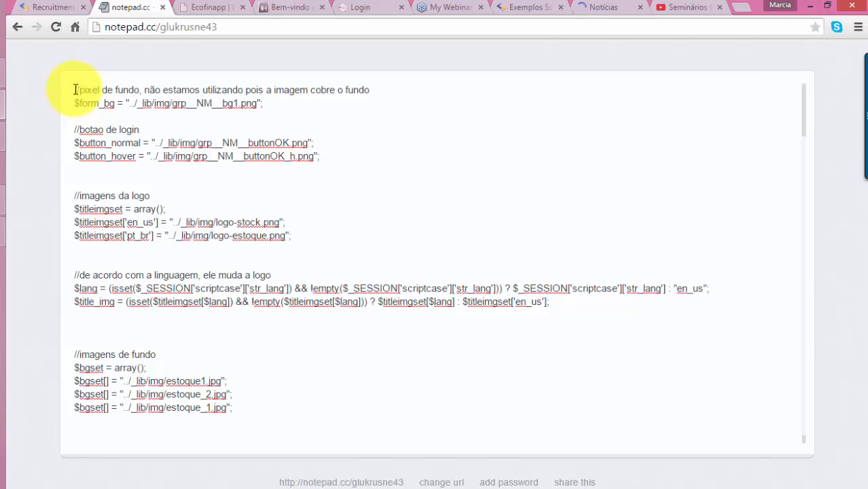
{"action": "left_click_drag", "start_coordinate": [73, 89], "coordinate": [333, 484]}
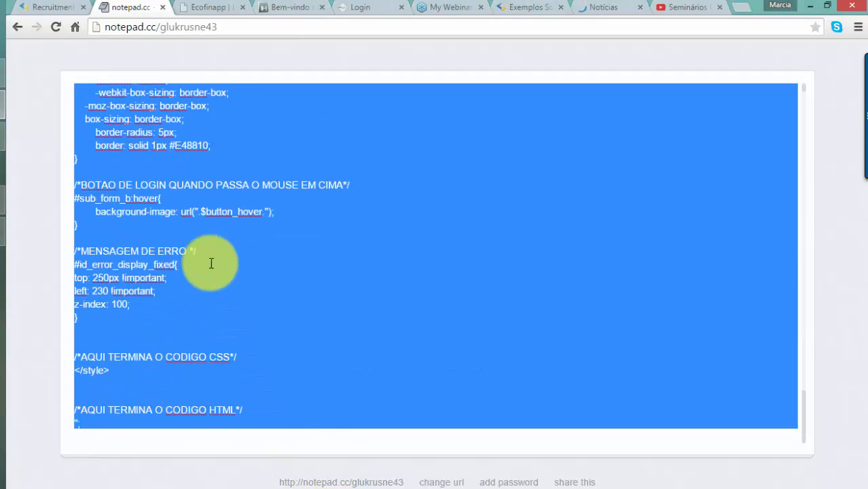
{"action": "left_click", "coordinate": [47, 9]}
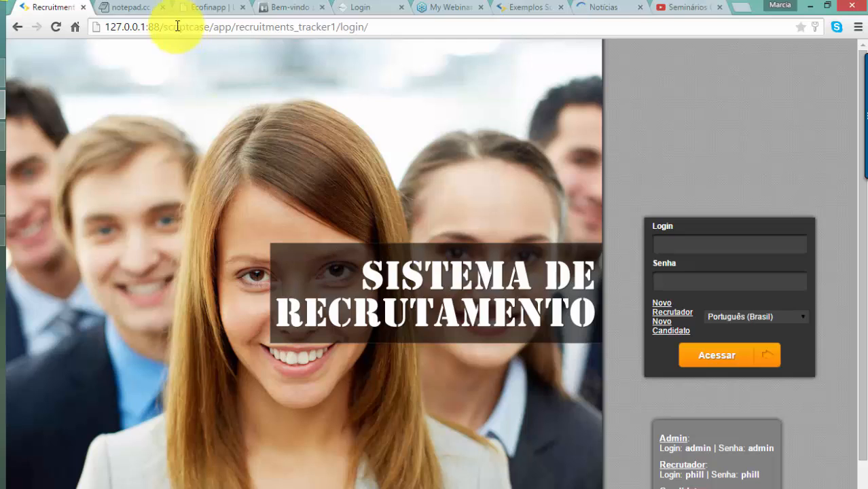
Replace the existing onLoad code with the pasted PHP/CSS/HTML styling code
{"action": "key", "text": "alt+Tab"}
{"action": "key", "text": "alt+Tab"}
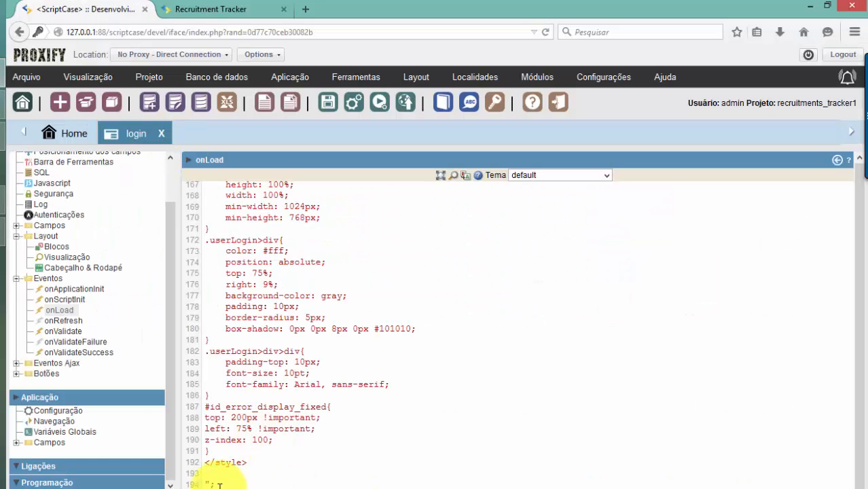
{"action": "left_click_drag", "start_coordinate": [219, 485], "coordinate": [157, 73]}
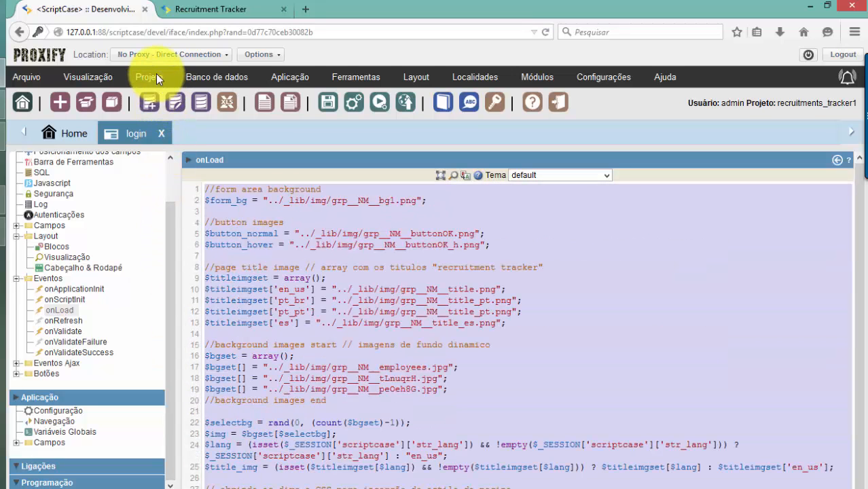
{"action": "key", "text": "Delete"}
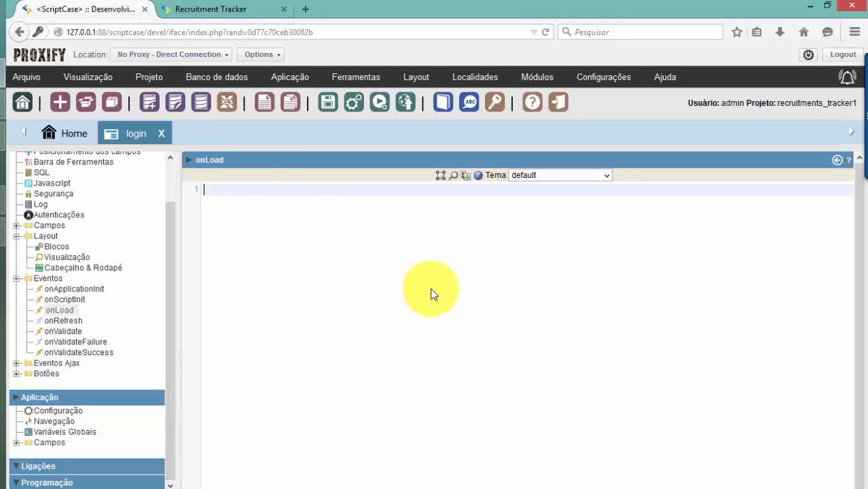
{"action": "key", "text": "ctrl+v"}
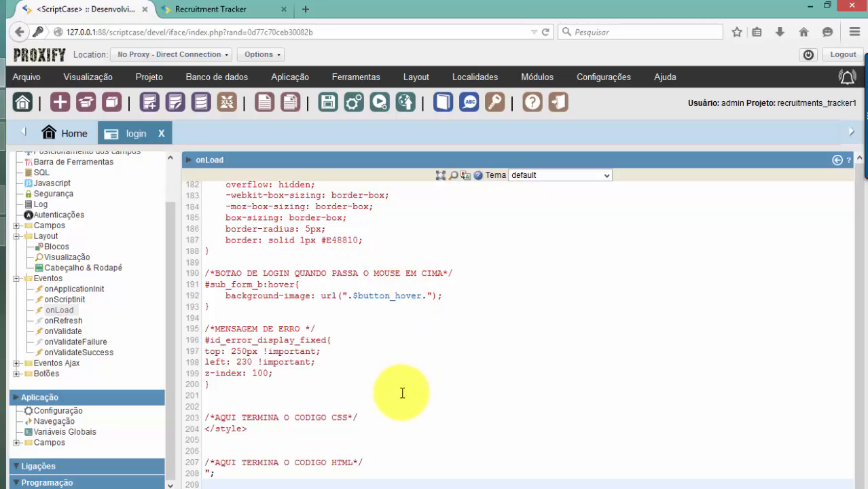
Scroll back to the top of the code and mark part of the English logo path
{"action": "scroll", "coordinate": [400, 396], "scroll_direction": "up", "scroll_amount": 18}
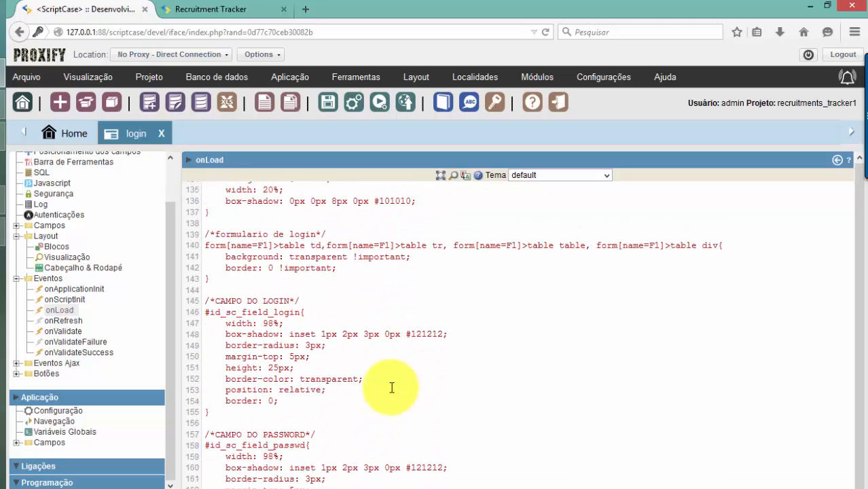
{"action": "scroll", "coordinate": [392, 388], "scroll_direction": "up", "scroll_amount": 20}
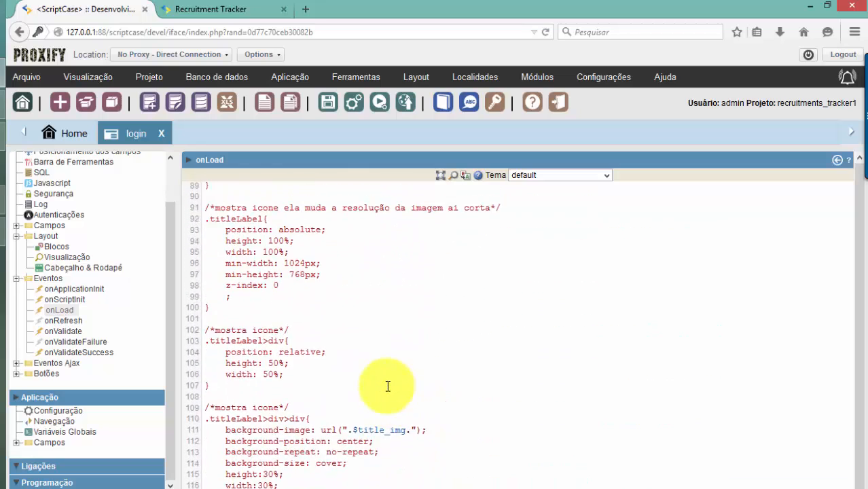
{"action": "scroll", "coordinate": [389, 386], "scroll_direction": "up", "scroll_amount": 20}
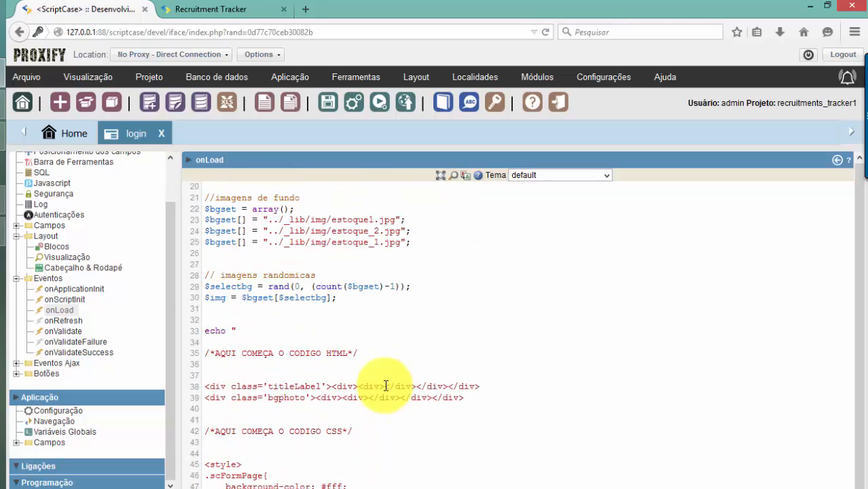
{"action": "scroll", "coordinate": [385, 384], "scroll_direction": "up", "scroll_amount": 2}
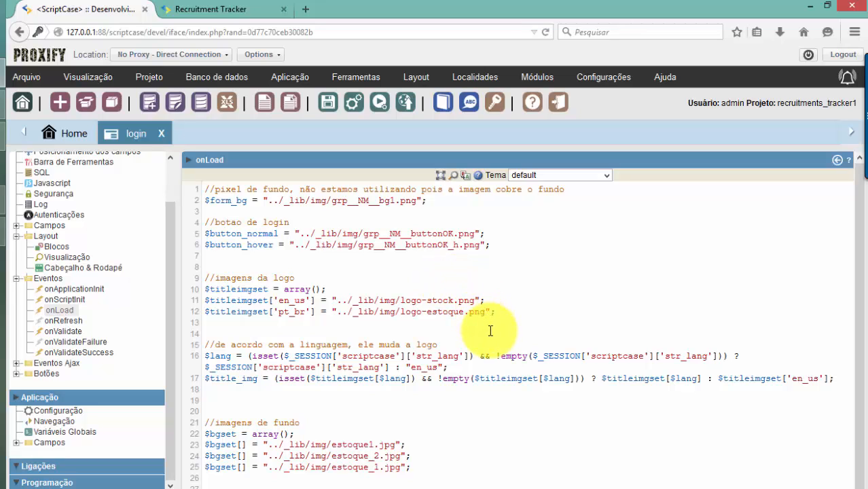
{"action": "scroll", "coordinate": [469, 326], "scroll_direction": "down", "scroll_amount": 1}
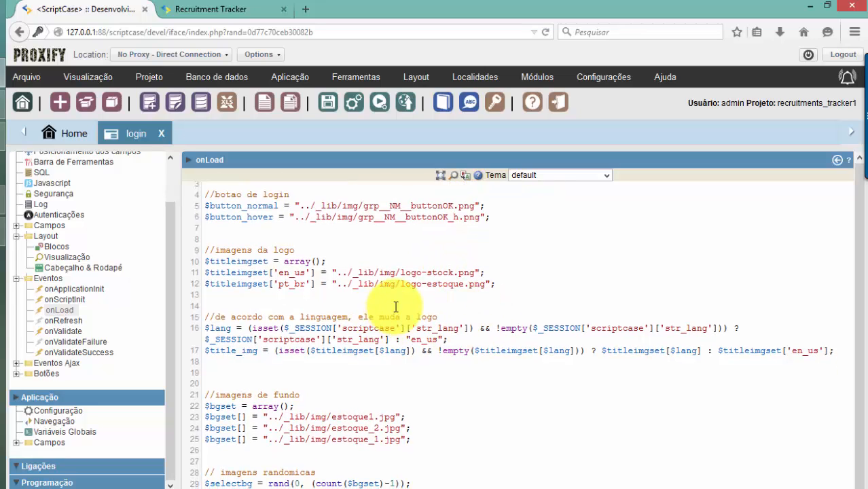
{"action": "left_click_drag", "start_coordinate": [380, 272], "coordinate": [453, 275]}
{"action": "left_click", "coordinate": [459, 282]}
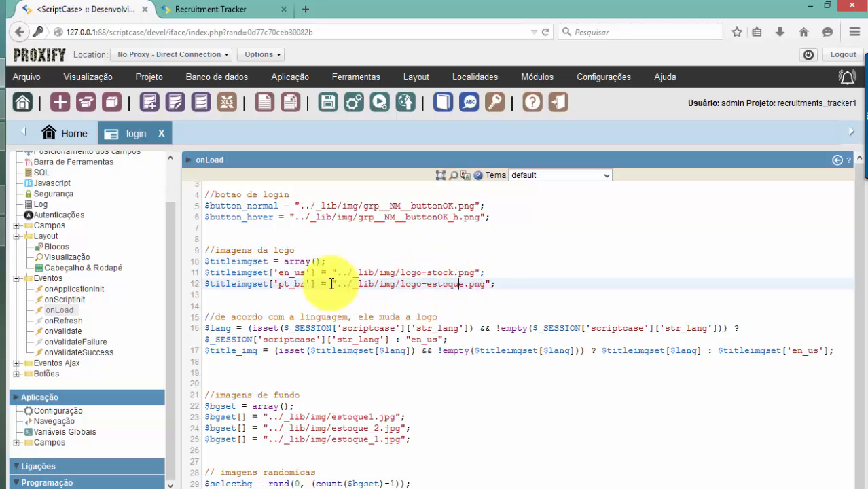
{"action": "left_click", "coordinate": [280, 273]}
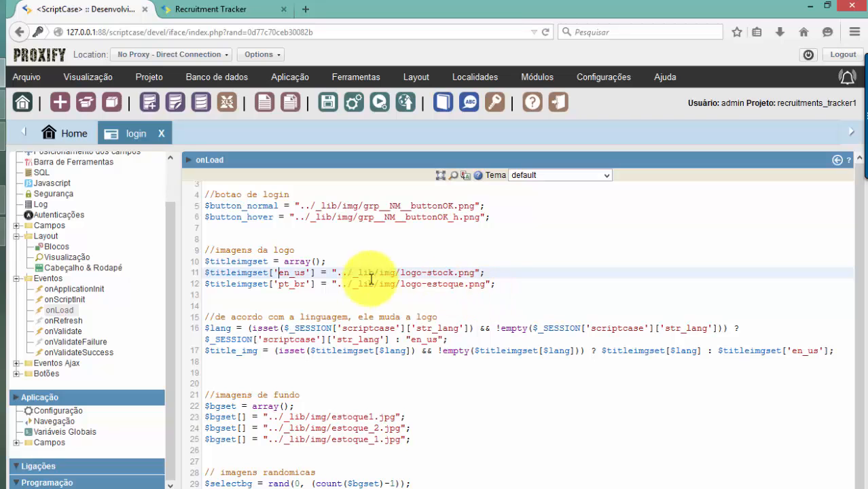
{"action": "scroll", "coordinate": [462, 292], "scroll_direction": "down", "scroll_amount": 1}
{"action": "scroll", "coordinate": [319, 347], "scroll_direction": "down", "scroll_amount": 2}
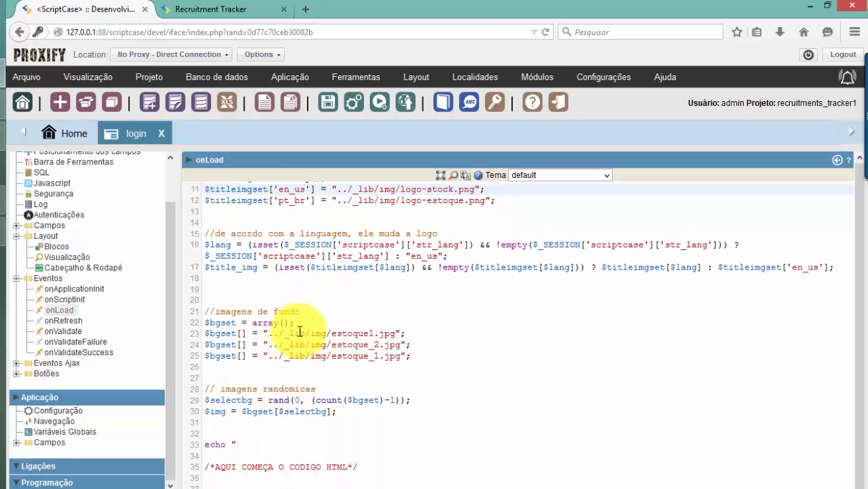
{"action": "left_click_drag", "start_coordinate": [290, 334], "coordinate": [366, 350]}
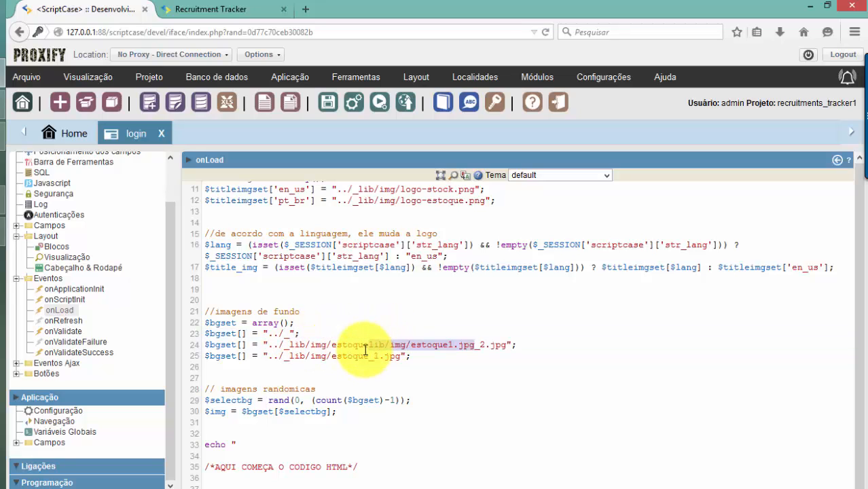
{"action": "key", "text": "ctrl+z"}
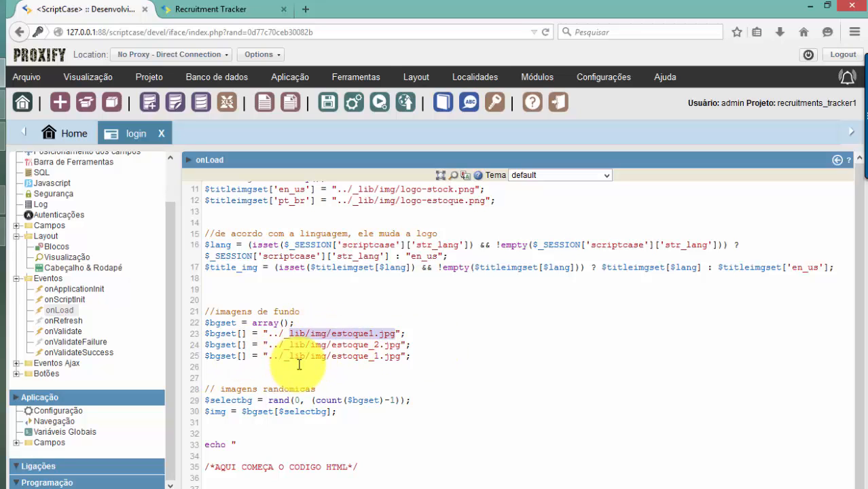
{"action": "scroll", "coordinate": [320, 368], "scroll_direction": "down", "scroll_amount": 2}
{"action": "scroll", "coordinate": [315, 373], "scroll_direction": "down", "scroll_amount": 1}
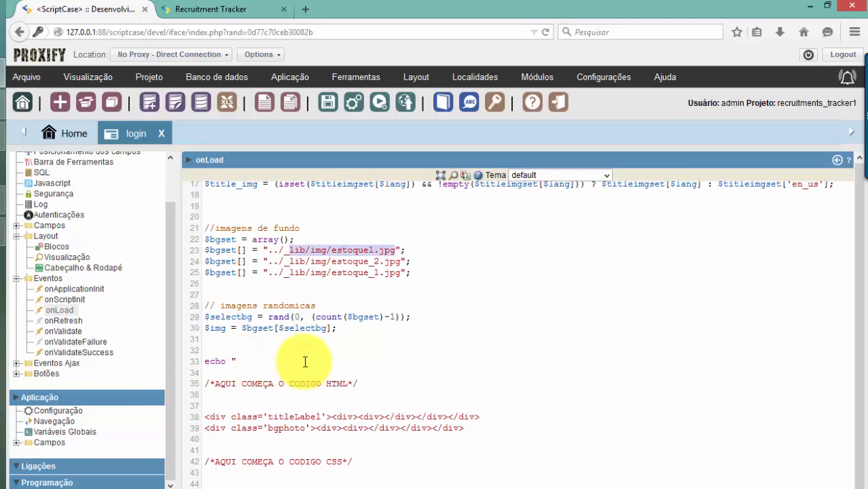
Delete the comments marking where the HTML and CSS code begin
{"action": "left_click_drag", "start_coordinate": [358, 384], "coordinate": [211, 383]}
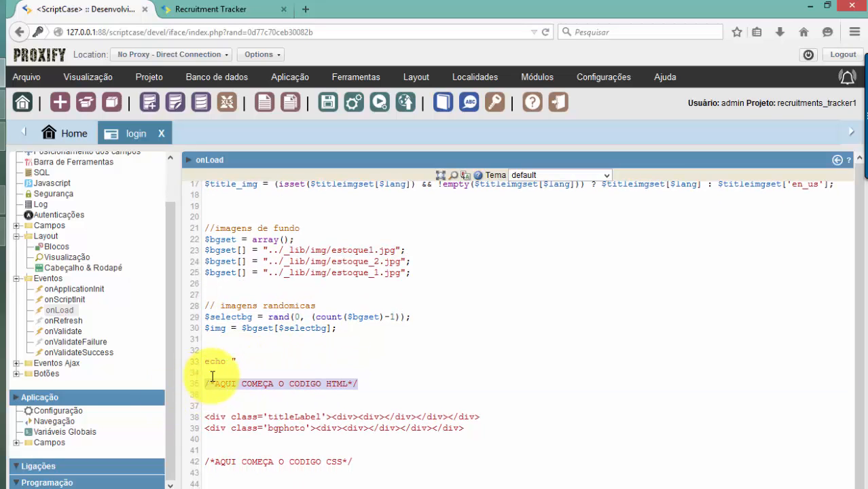
{"action": "key", "text": "Delete"}
{"action": "key", "text": "Delete"}
{"action": "key", "text": "Delete"}
{"action": "key", "text": "Delete"}
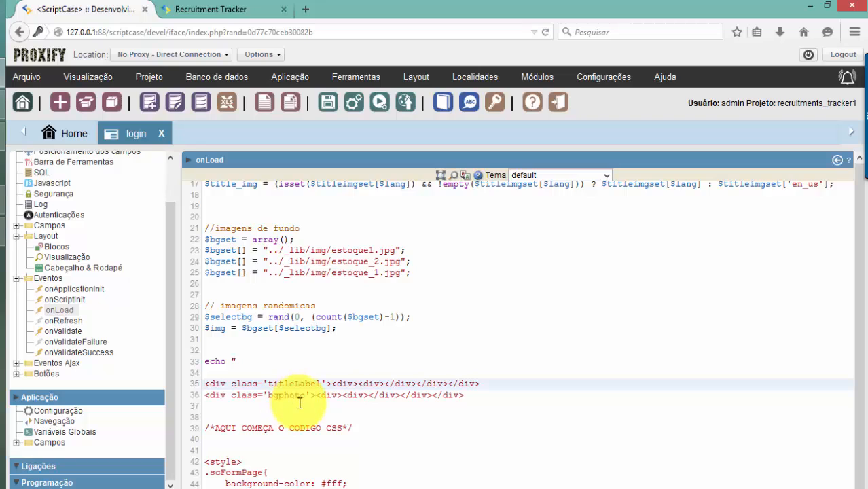
{"action": "scroll", "coordinate": [300, 403], "scroll_direction": "down", "scroll_amount": 1}
{"action": "left_click_drag", "start_coordinate": [367, 406], "coordinate": [185, 393]}
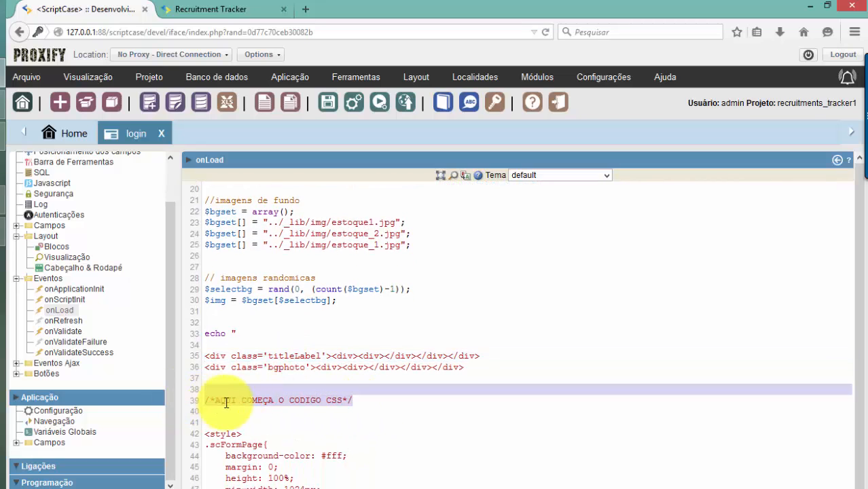
{"action": "key", "text": "Delete"}
{"action": "key", "text": "Delete"}
{"action": "key", "text": "Delete"}
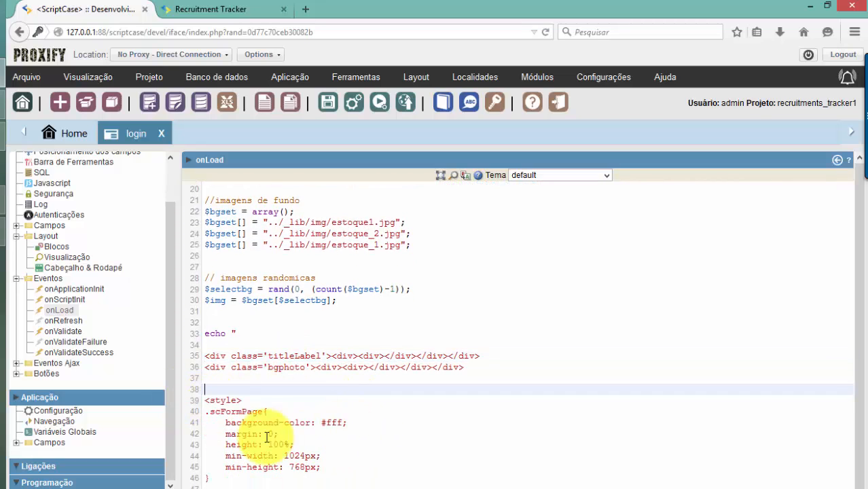
Delete the comments marking where the HTML and CSS code end
{"action": "scroll", "coordinate": [306, 396], "scroll_direction": "down", "scroll_amount": 5}
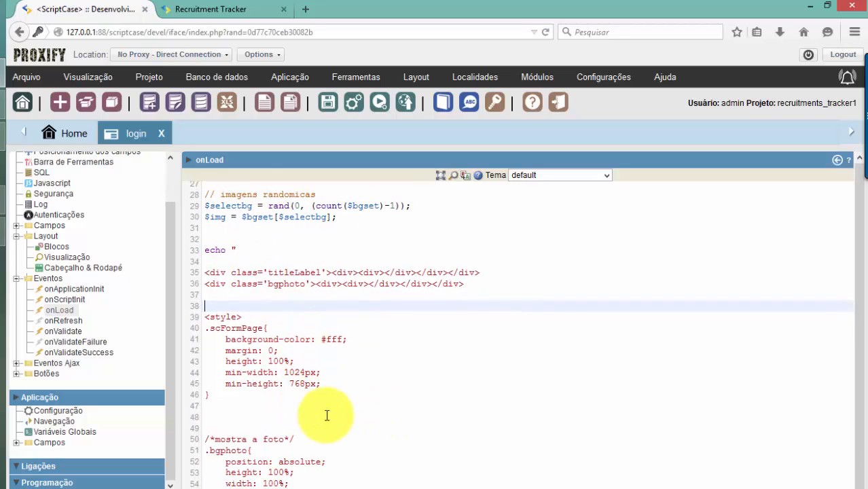
{"action": "left_click", "coordinate": [301, 359]}
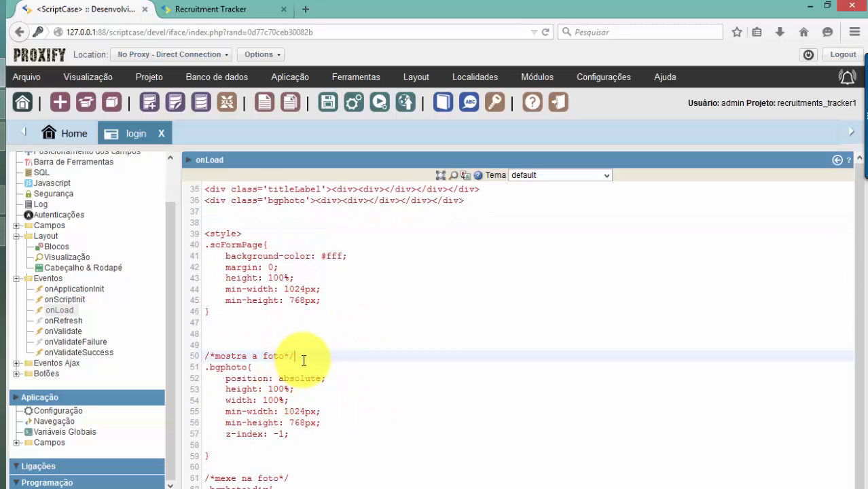
{"action": "scroll", "coordinate": [316, 370], "scroll_direction": "down", "scroll_amount": 5}
{"action": "scroll", "coordinate": [325, 383], "scroll_direction": "down", "scroll_amount": 2}
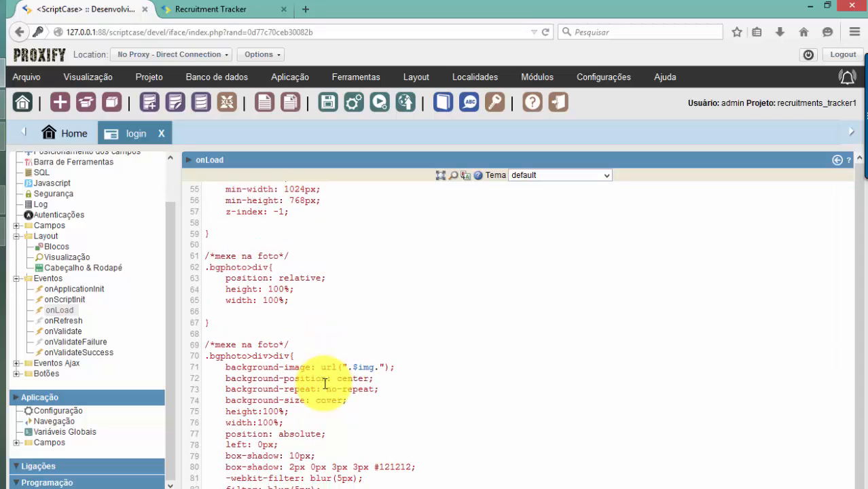
{"action": "scroll", "coordinate": [288, 395], "scroll_direction": "down", "scroll_amount": 8}
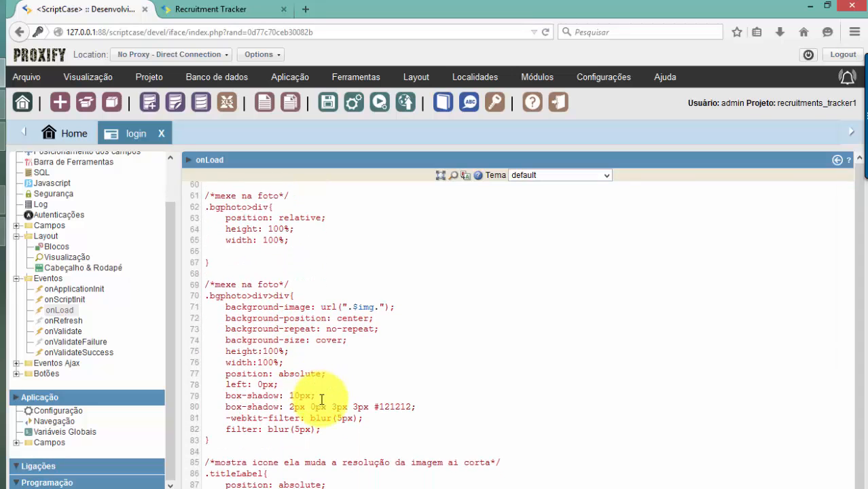
{"action": "scroll", "coordinate": [323, 400], "scroll_direction": "down", "scroll_amount": 18}
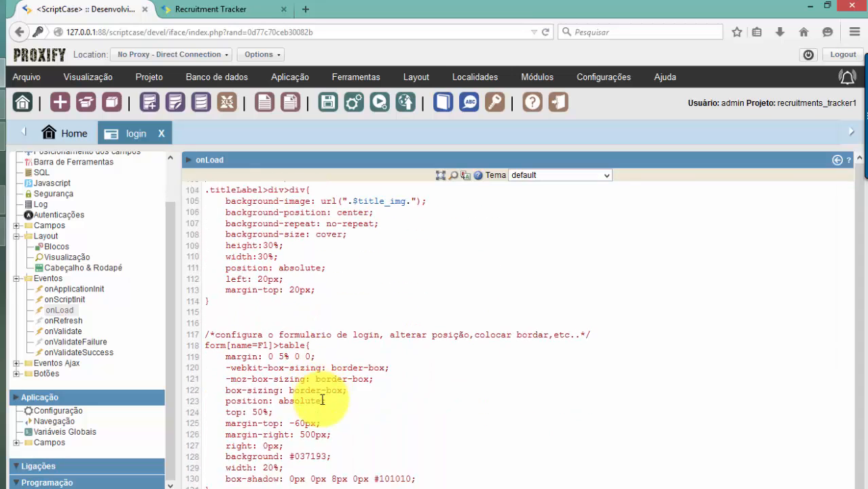
{"action": "scroll", "coordinate": [324, 399], "scroll_direction": "down", "scroll_amount": 13}
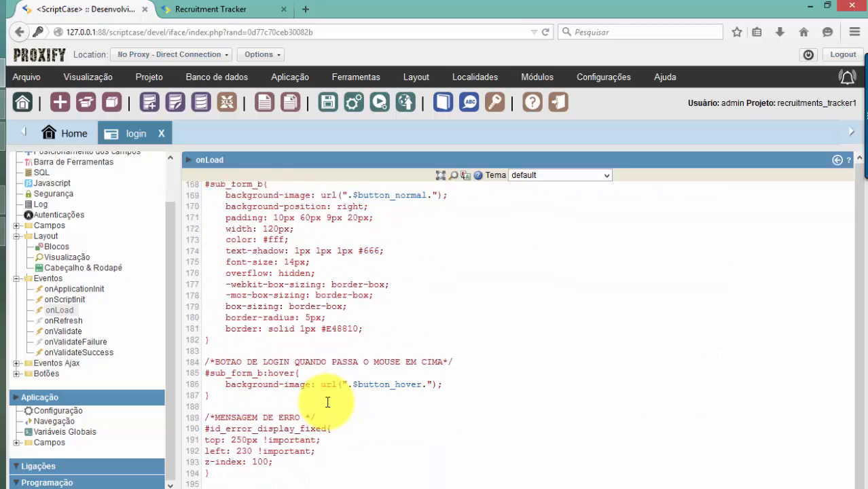
{"action": "left_click", "coordinate": [317, 272]}
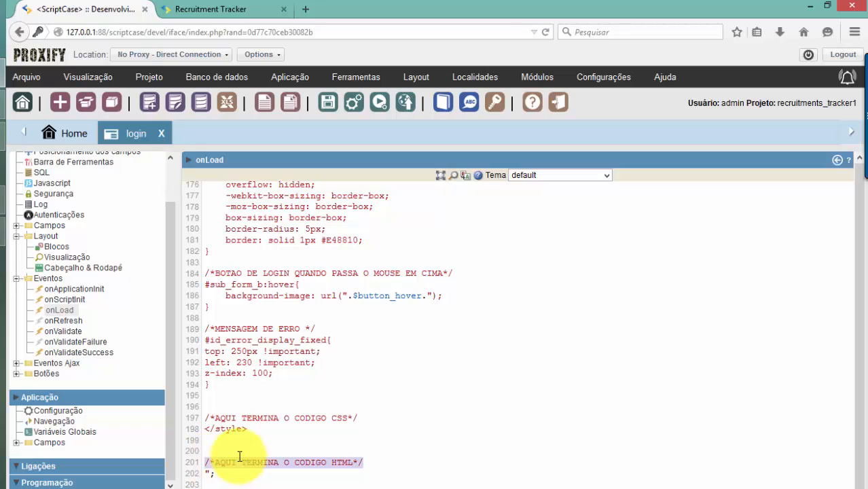
{"action": "key", "text": "Delete"}
{"action": "left_click_drag", "start_coordinate": [358, 417], "coordinate": [202, 421]}
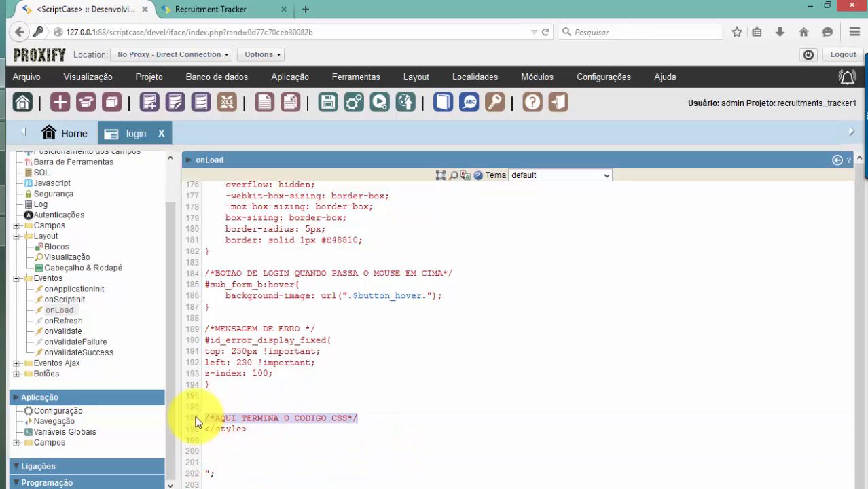
{"action": "key", "text": "Delete"}
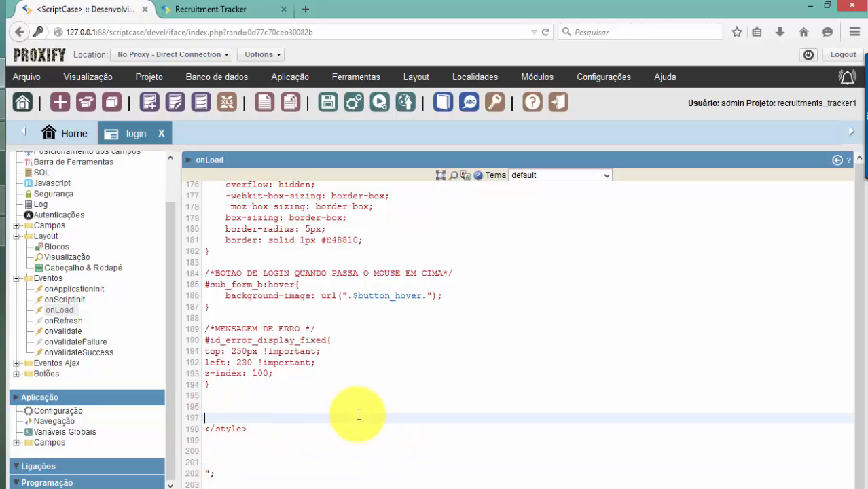
Run the login app and check the regenerated login page in the Recruitment Tracker tab
{"action": "left_click", "coordinate": [379, 105]}
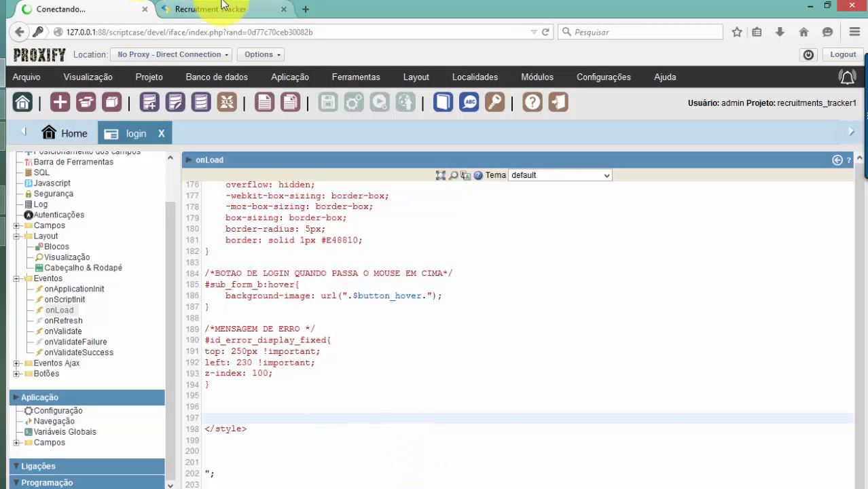
{"action": "left_click", "coordinate": [221, 77]}
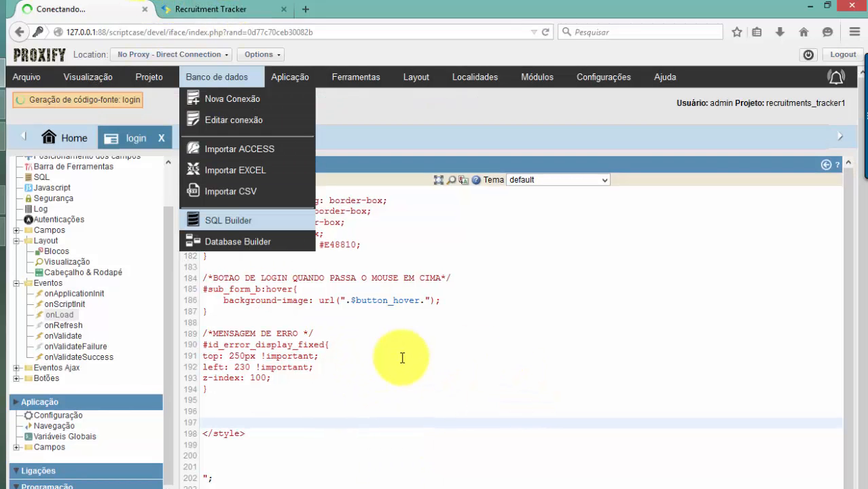
{"action": "left_click", "coordinate": [197, 9]}
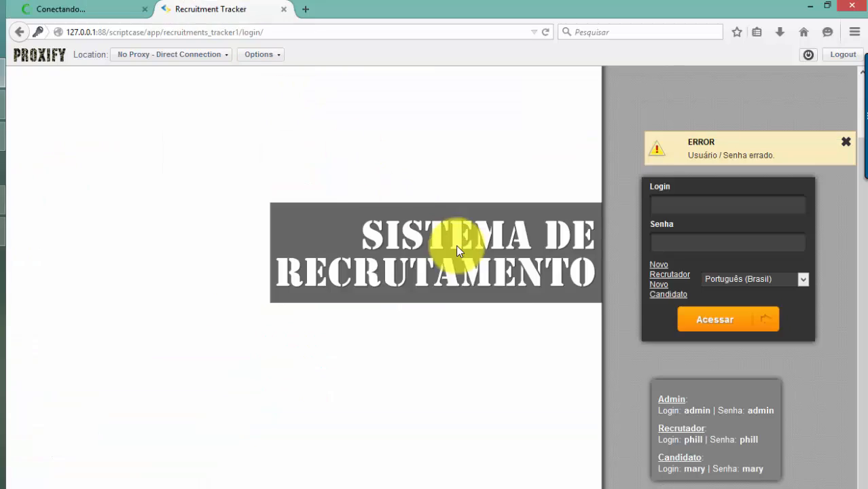
{"action": "left_click", "coordinate": [93, 10]}
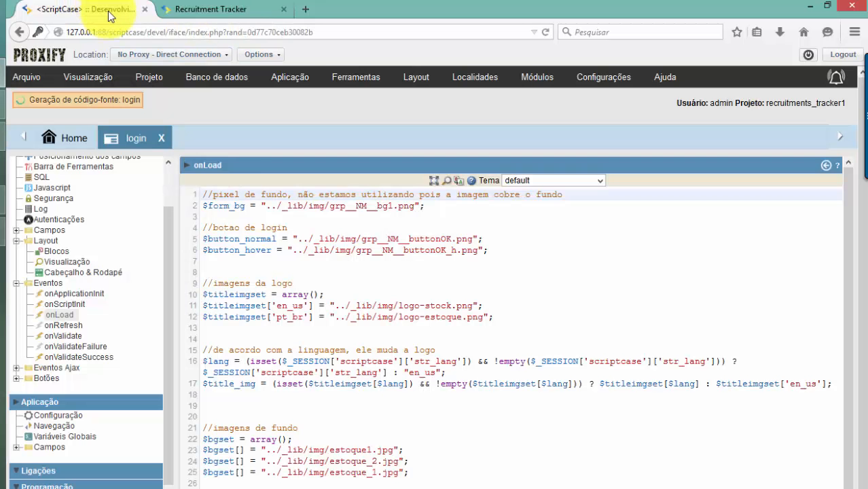
{"action": "left_click", "coordinate": [229, 10]}
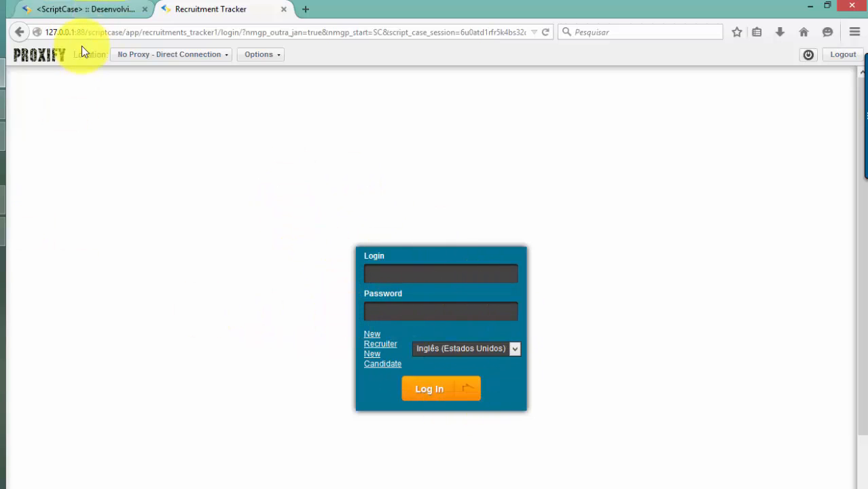
{"action": "left_click", "coordinate": [81, 10]}
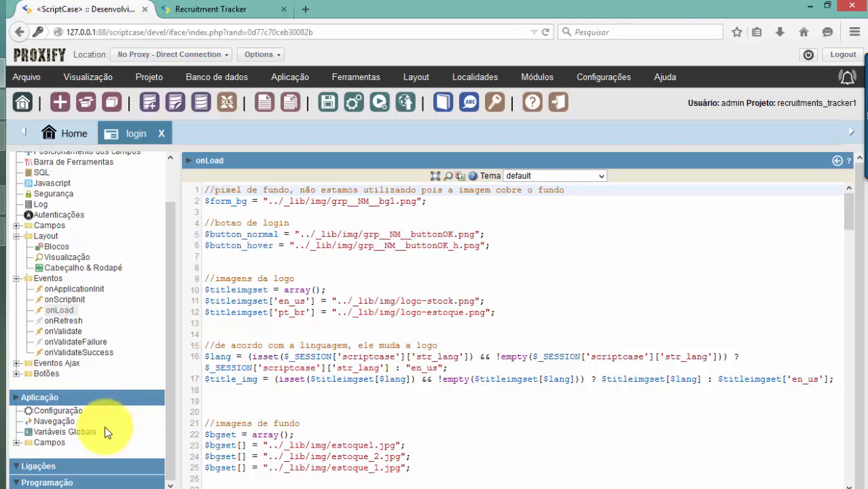
Open the login app's configuration settings, then bring up the File Explorer img folder
{"action": "left_click", "coordinate": [58, 411]}
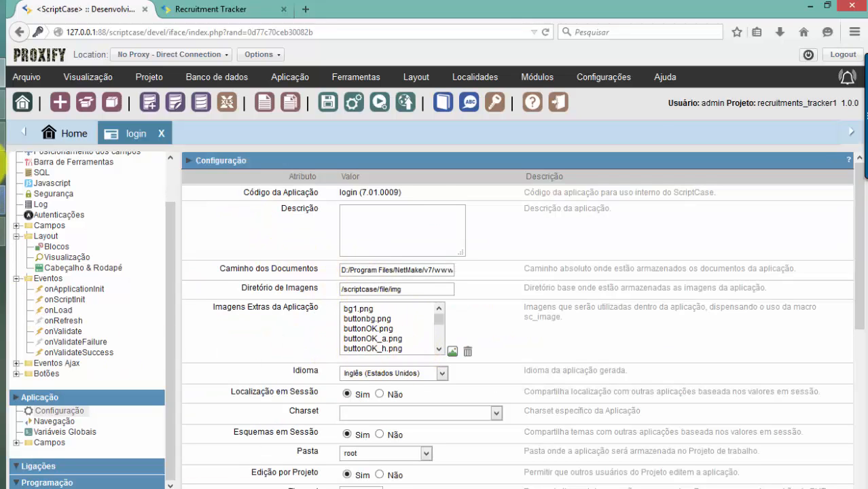
{"action": "left_click", "coordinate": [2, 137]}
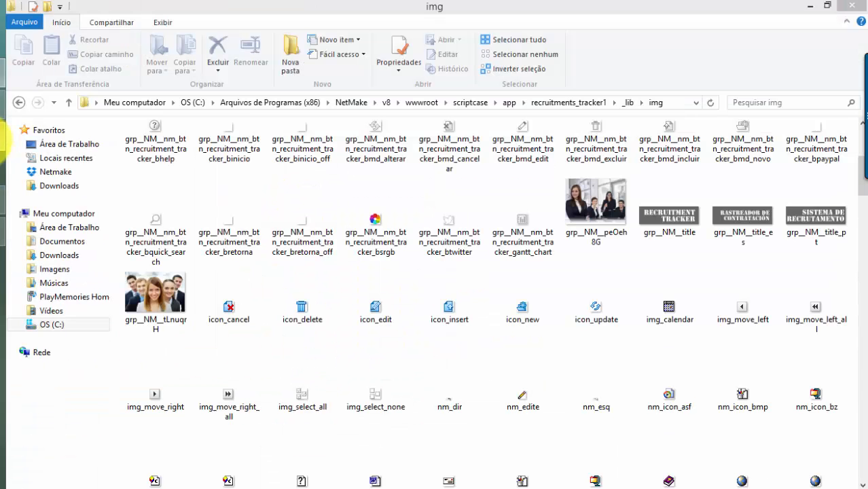
Copy the five images from Imagens > seminario > Controle estoque
{"action": "left_click", "coordinate": [70, 270]}
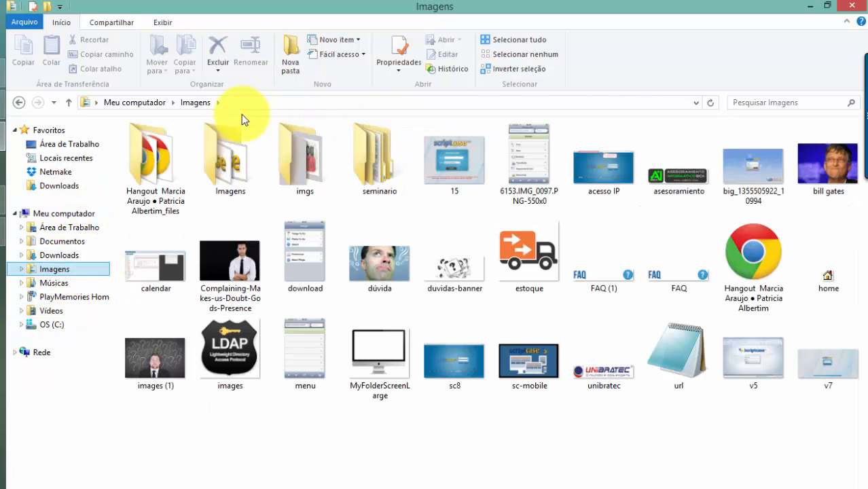
{"action": "double_click", "coordinate": [376, 156]}
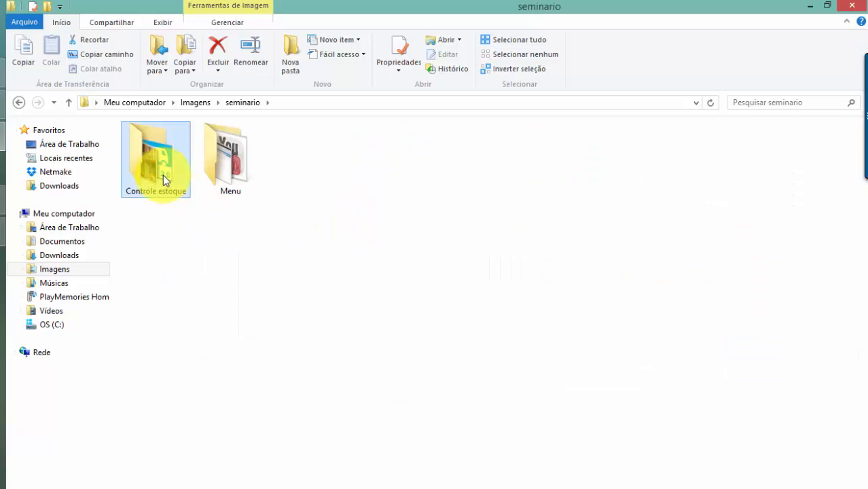
{"action": "double_click", "coordinate": [163, 175]}
{"action": "left_click_drag", "start_coordinate": [512, 194], "coordinate": [134, 158]}
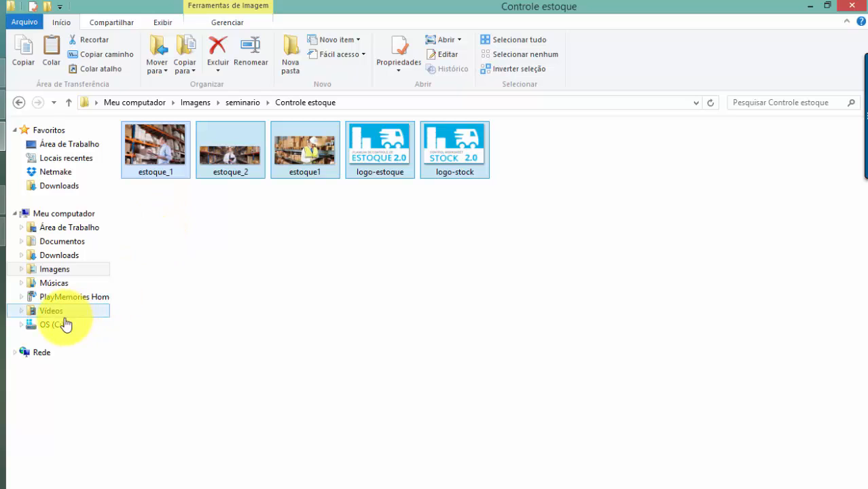
{"action": "left_click", "coordinate": [23, 48]}
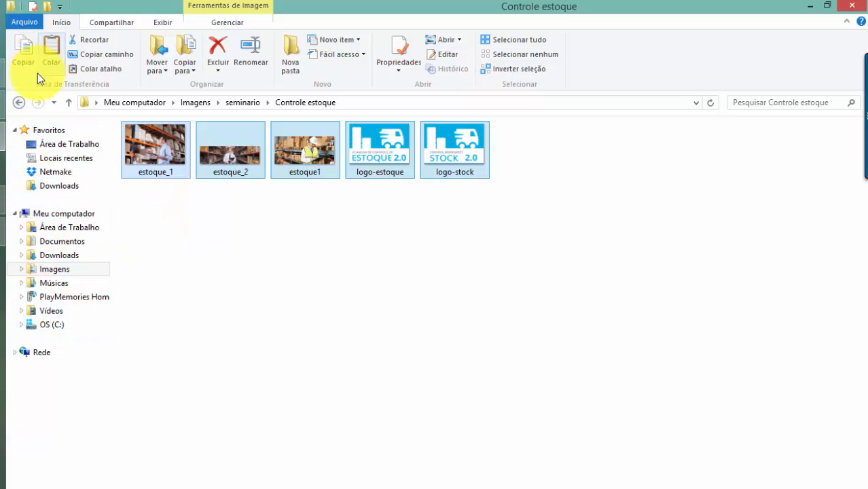
Navigate to C:\Arquivos de Programas (x86)\NetMake\v8
{"action": "left_click", "coordinate": [19, 107]}
{"action": "left_click", "coordinate": [19, 104]}
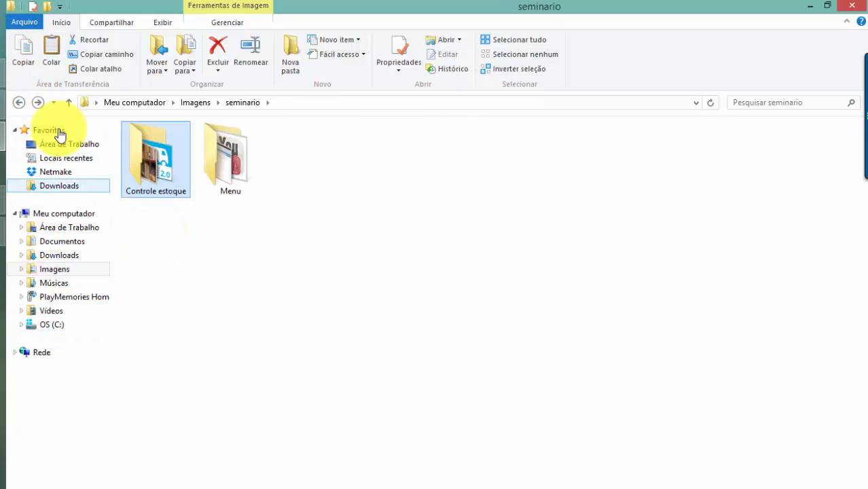
{"action": "left_click", "coordinate": [16, 103]}
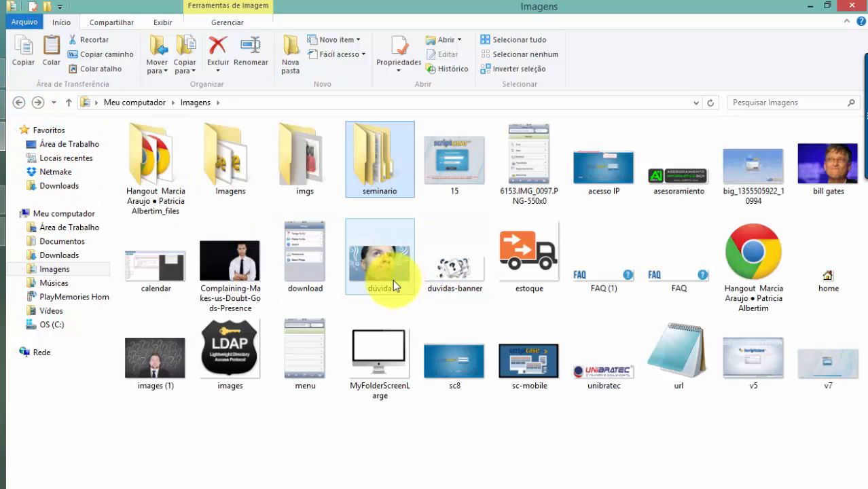
{"action": "left_click", "coordinate": [55, 326]}
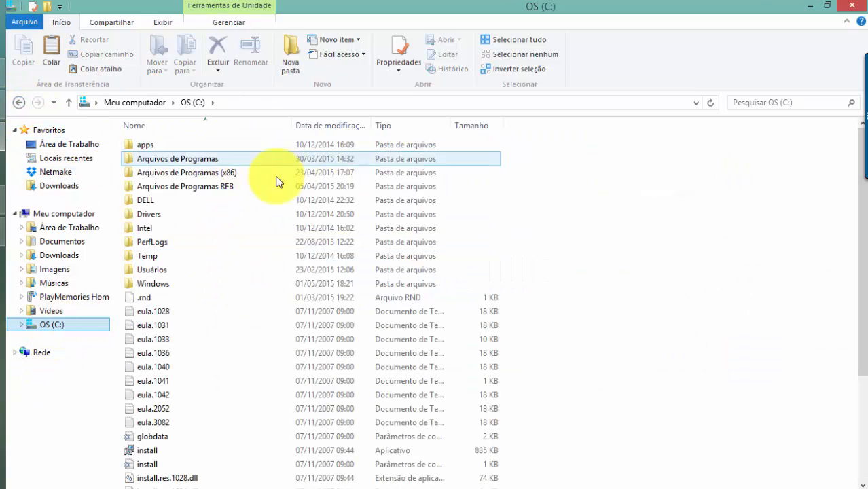
{"action": "left_click", "coordinate": [234, 173]}
{"action": "double_click", "coordinate": [234, 172]}
{"action": "key", "text": "n"}
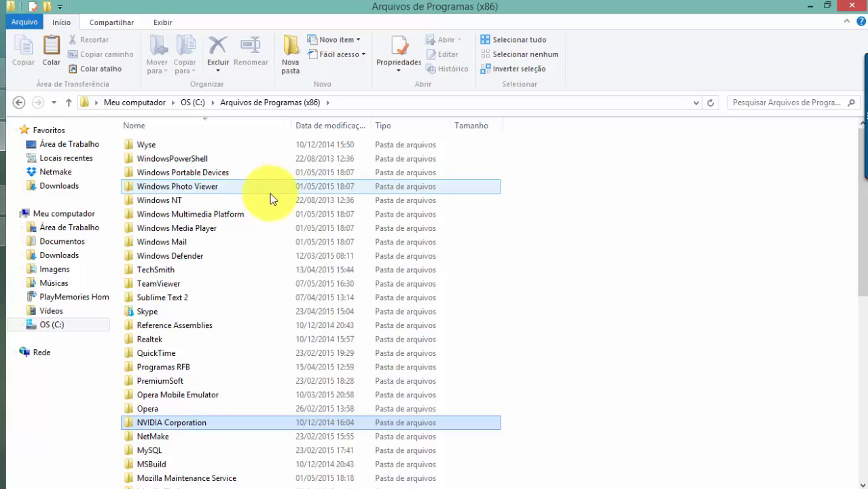
{"action": "left_click", "coordinate": [165, 437]}
{"action": "double_click", "coordinate": [165, 435]}
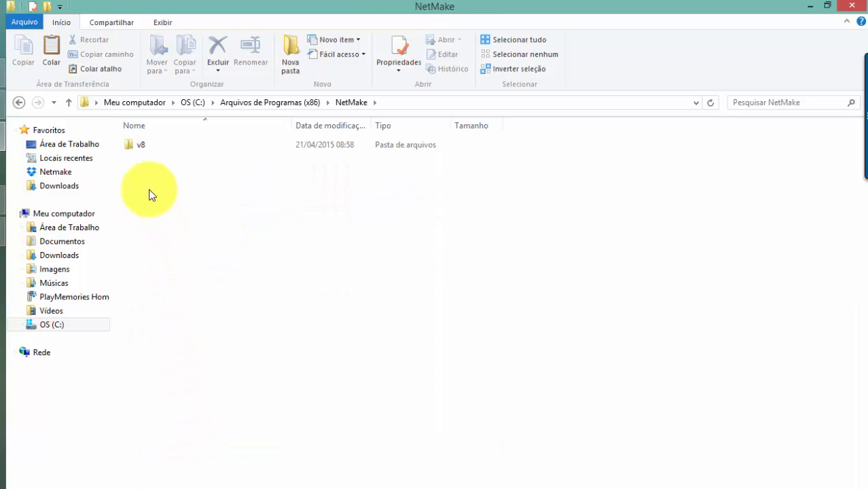
{"action": "left_click", "coordinate": [140, 149]}
{"action": "double_click", "coordinate": [140, 156]}
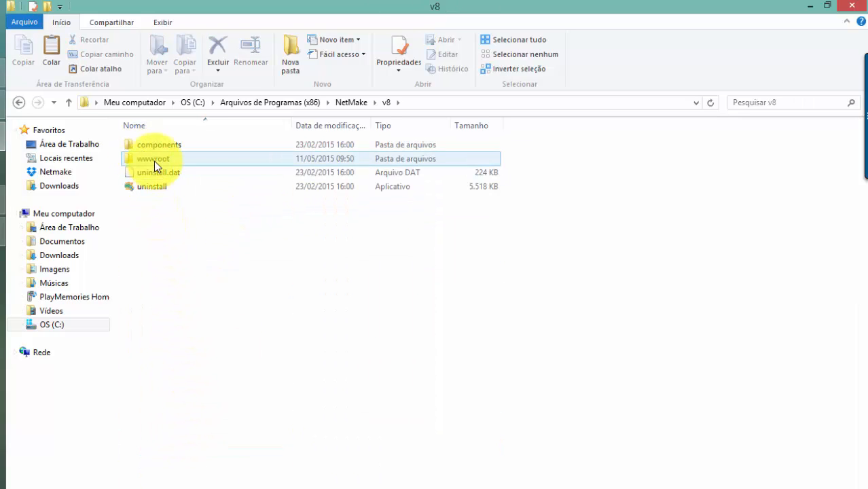
Paste the images into wwwroot\scriptcase\app\recruitments_tracker1\_lib\img and return to ScriptCase
{"action": "double_click", "coordinate": [159, 164]}
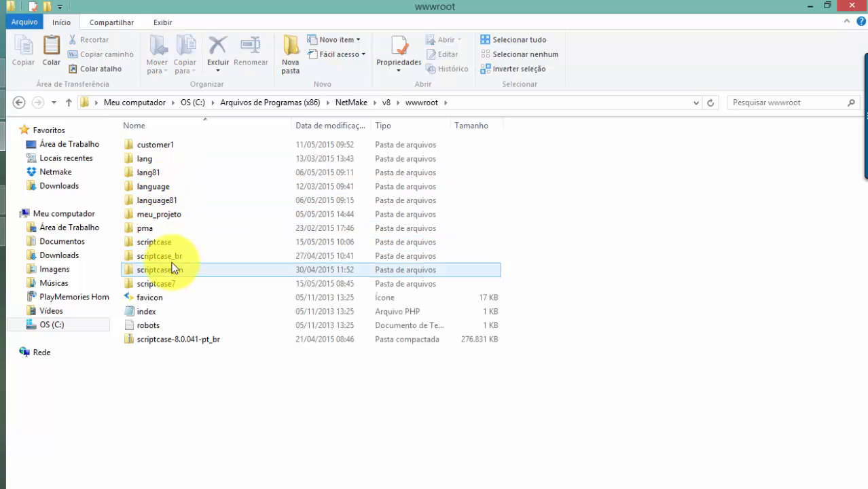
{"action": "left_click", "coordinate": [167, 240]}
{"action": "double_click", "coordinate": [167, 241]}
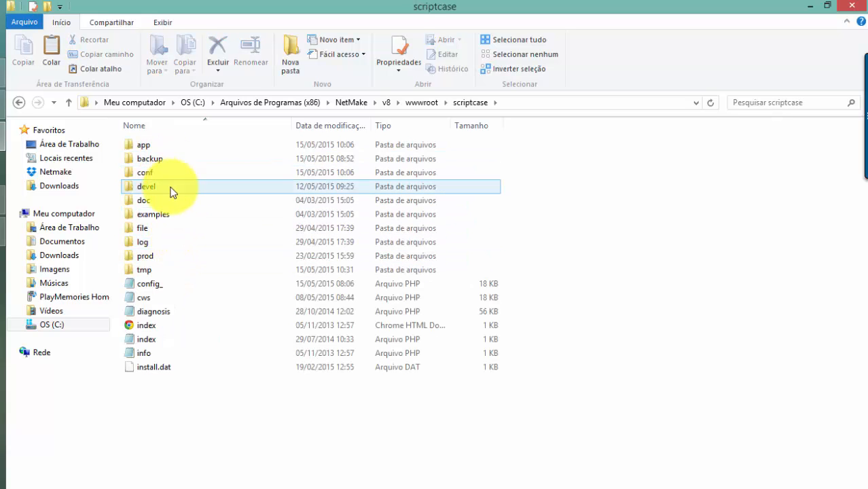
{"action": "left_click", "coordinate": [157, 149]}
{"action": "double_click", "coordinate": [157, 151]}
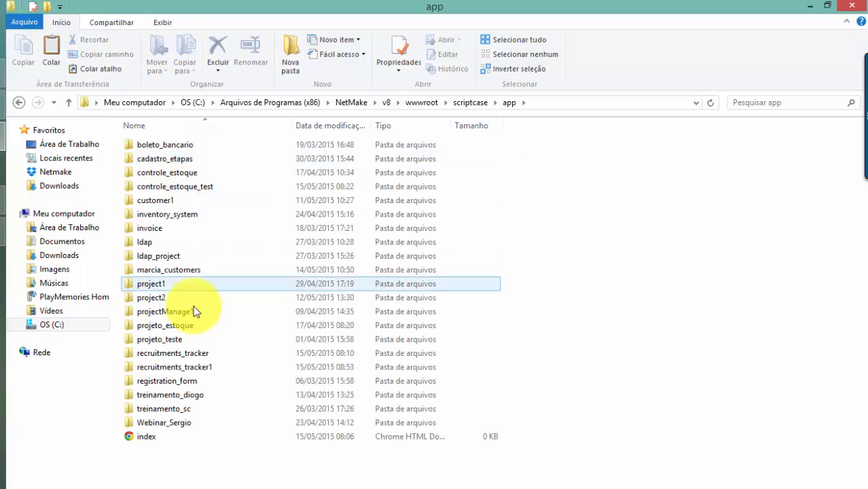
{"action": "double_click", "coordinate": [203, 367]}
{"action": "double_click", "coordinate": [159, 144]}
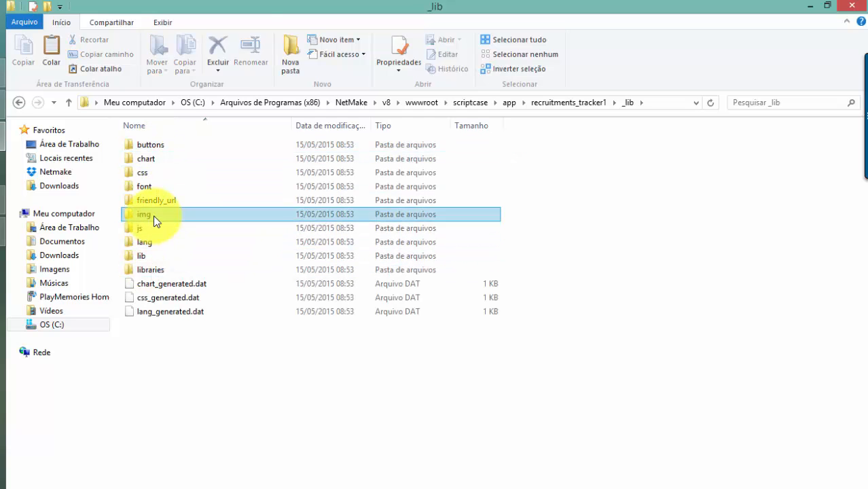
{"action": "double_click", "coordinate": [155, 214]}
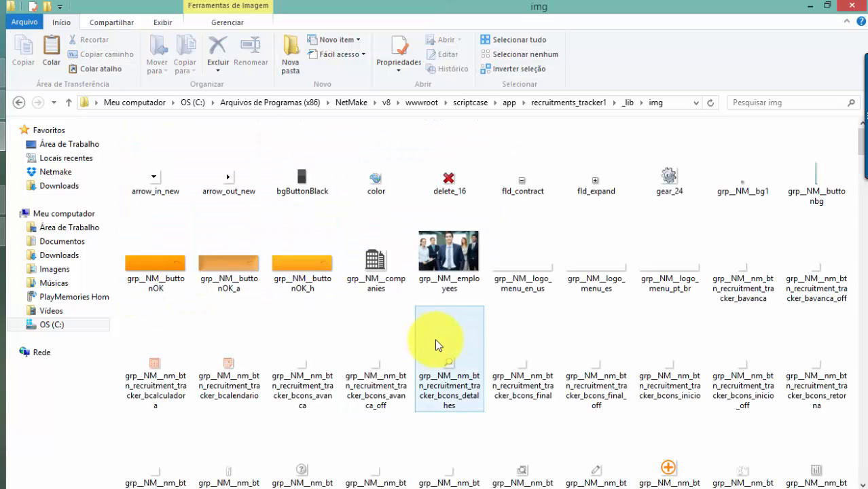
{"action": "key", "text": "ctrl+v"}
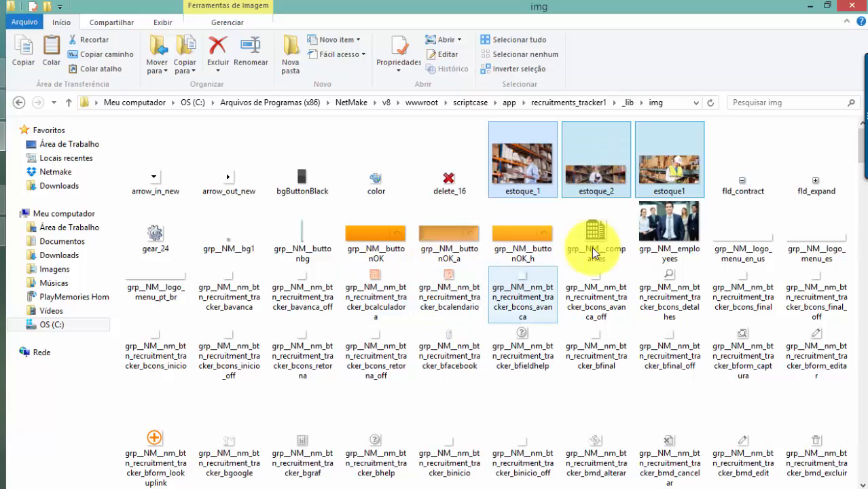
{"action": "key", "text": "alt+Tab"}
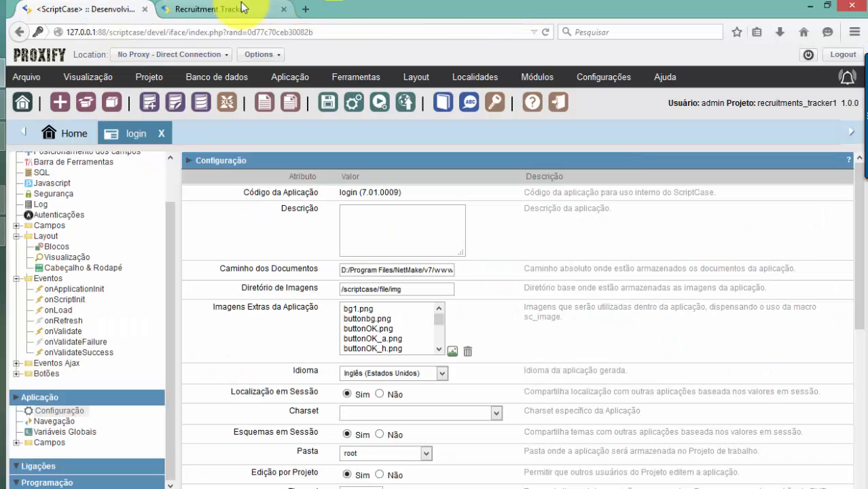
Run the login app and switch its login page language to Português (Brasil)
{"action": "left_click", "coordinate": [379, 103]}
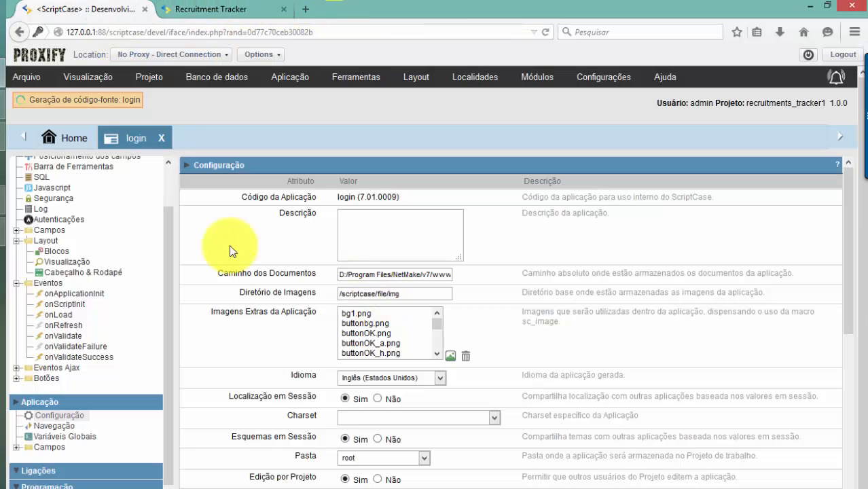
{"action": "left_click", "coordinate": [228, 11]}
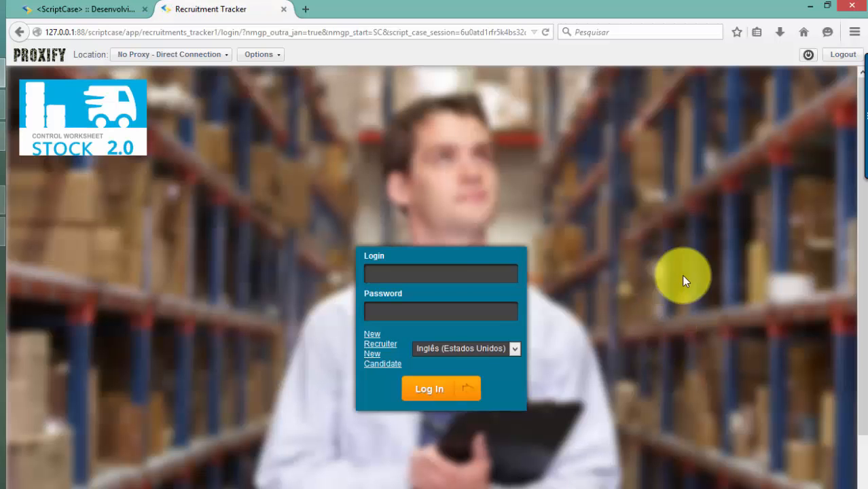
{"action": "left_click", "coordinate": [480, 349]}
{"action": "left_click", "coordinate": [476, 378]}
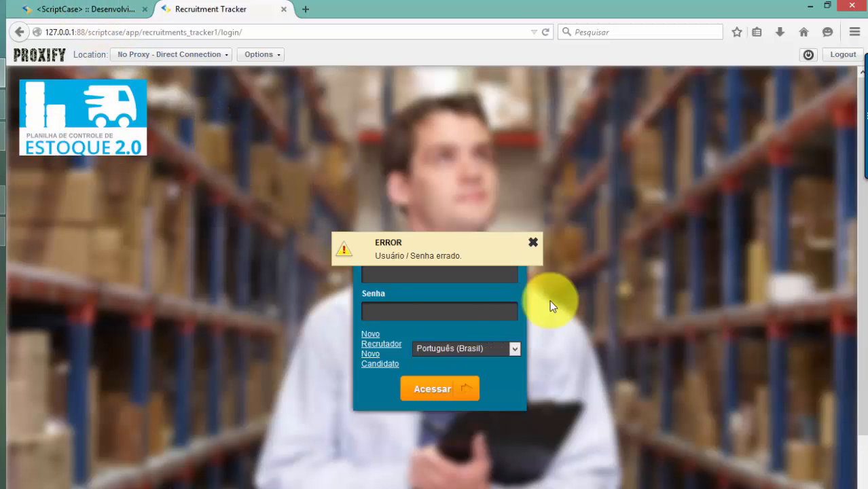
Dismiss the wrong user/password error and reload the login page with F5
{"action": "left_click", "coordinate": [533, 243]}
{"action": "key", "text": "ctrl+l"}
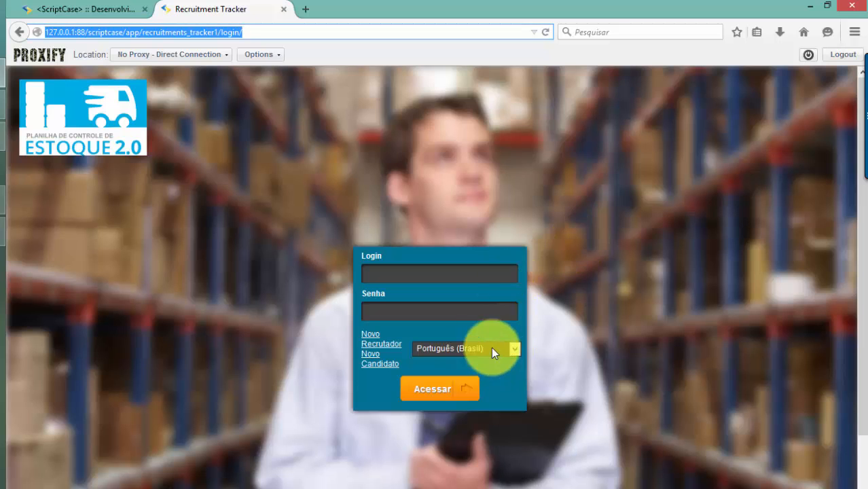
{"action": "key", "text": "F5"}
{"action": "left_click", "coordinate": [417, 276]}
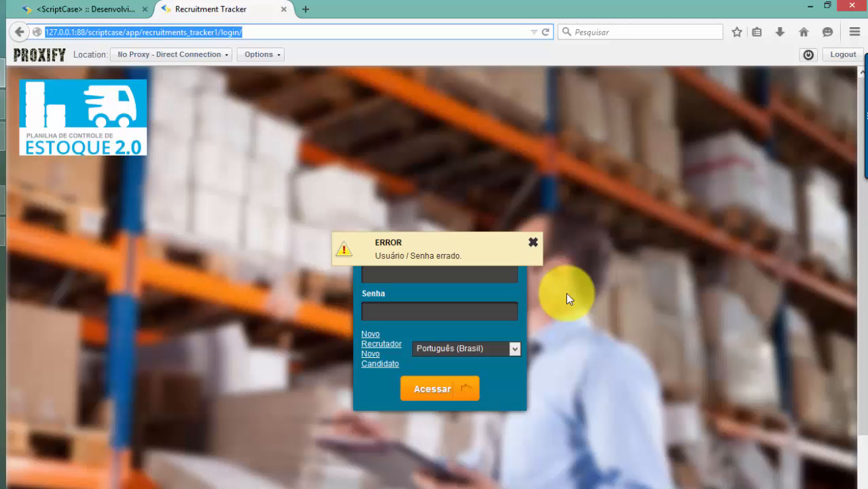
{"action": "left_click", "coordinate": [533, 242]}
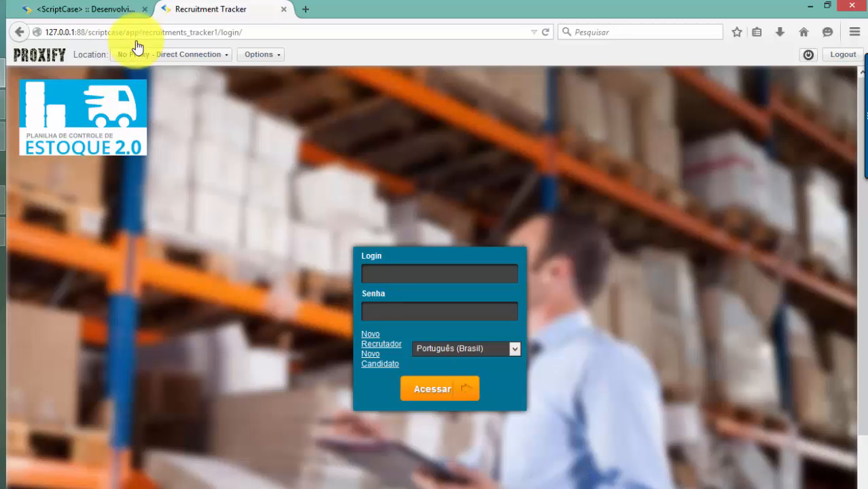
Open the login app's Eventos > onLoad code in ScriptCase and look through the layout options
{"action": "left_click", "coordinate": [102, 11]}
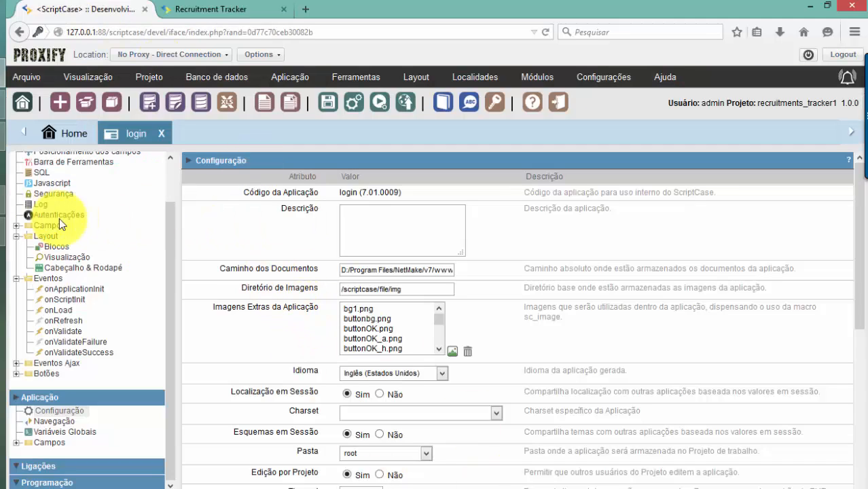
{"action": "scroll", "coordinate": [104, 332], "scroll_direction": "up", "scroll_amount": 2}
{"action": "left_click", "coordinate": [59, 352]}
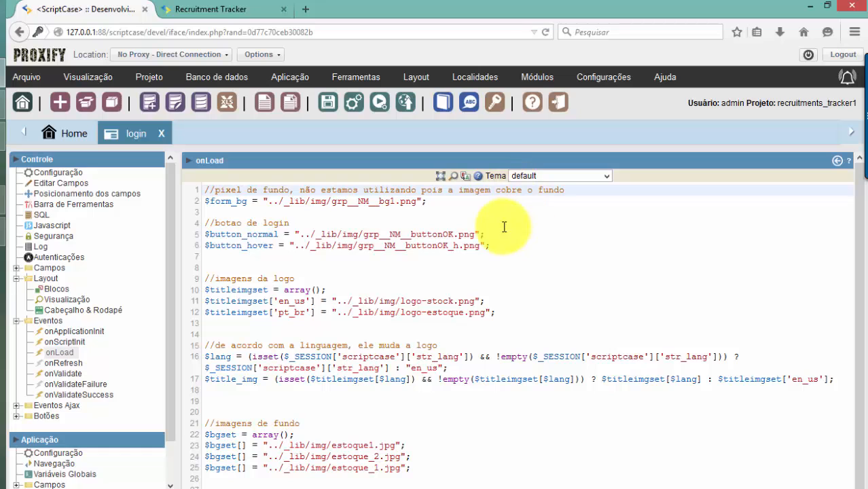
{"action": "left_click", "coordinate": [418, 77]}
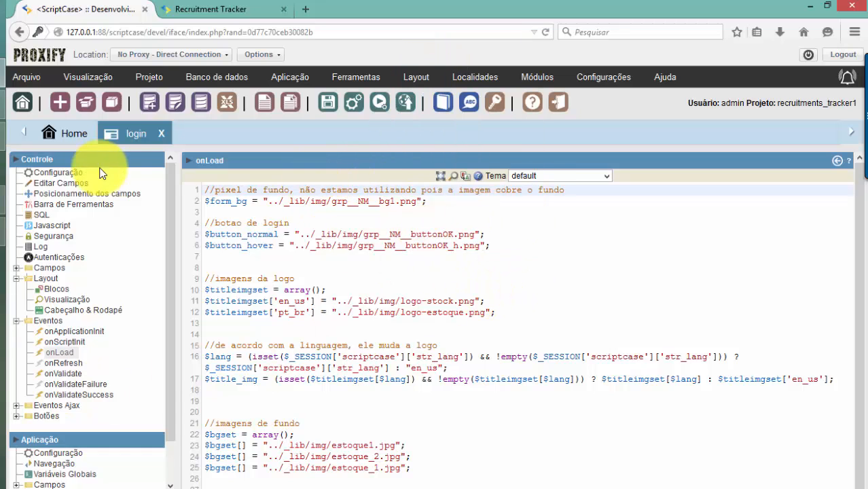
Leave the login app and show the project list with boleto_bancario, cadastro_etapas and controle_estoque
{"action": "left_click", "coordinate": [112, 105]}
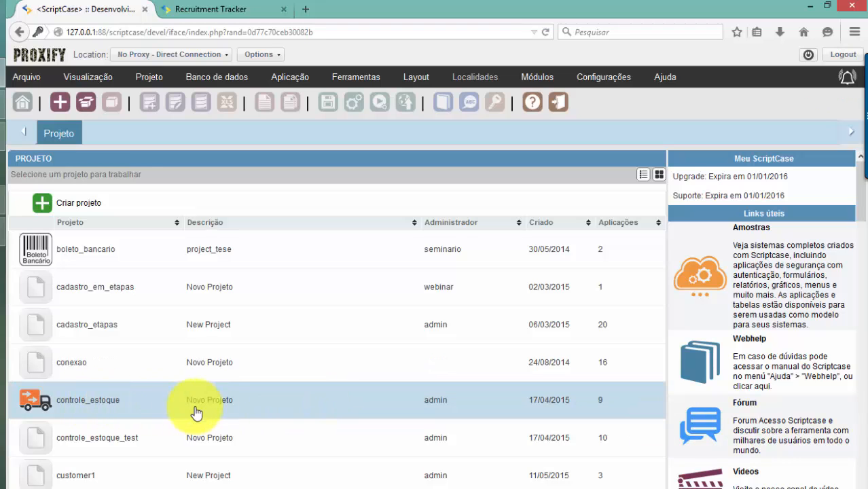
Open the controle_estoque project and start creating a new application
{"action": "left_click", "coordinate": [222, 417]}
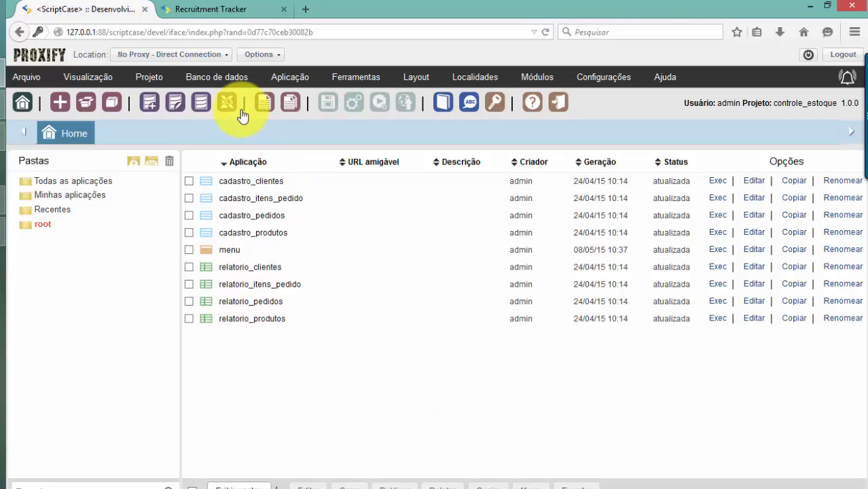
{"action": "left_click", "coordinate": [262, 103]}
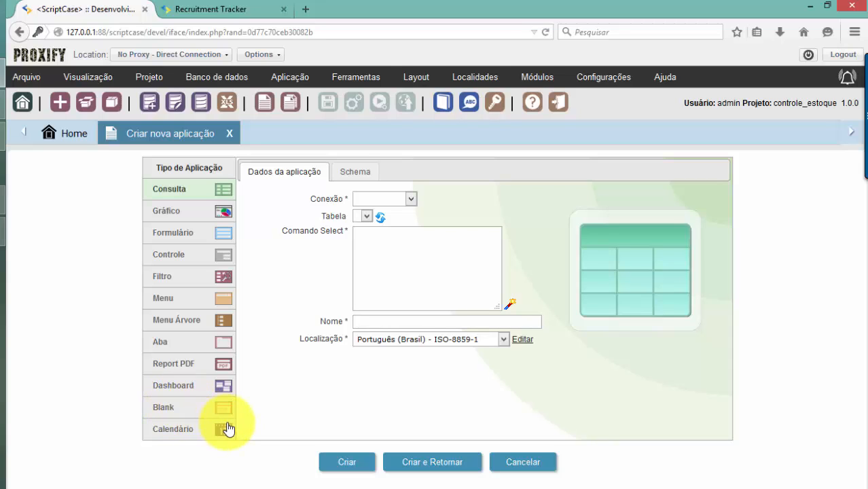
Set up the new control app as a Controle application using the conn_mysql connection
{"action": "left_click", "coordinate": [182, 258]}
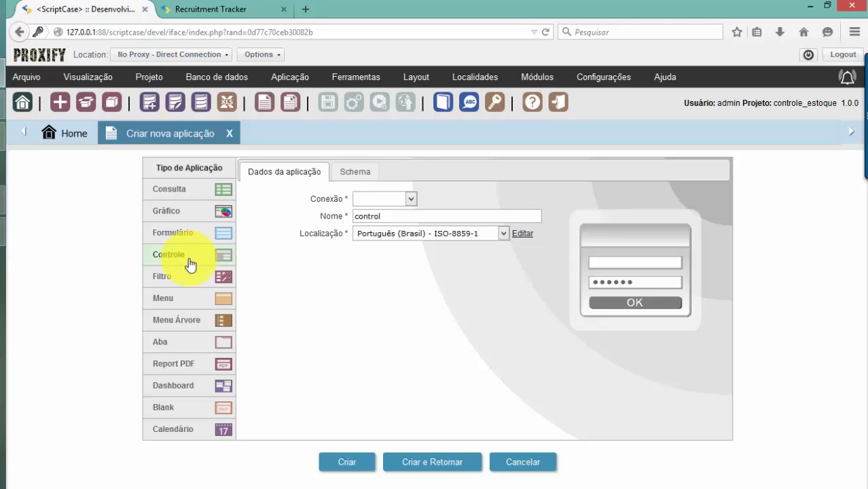
{"action": "left_click", "coordinate": [389, 201]}
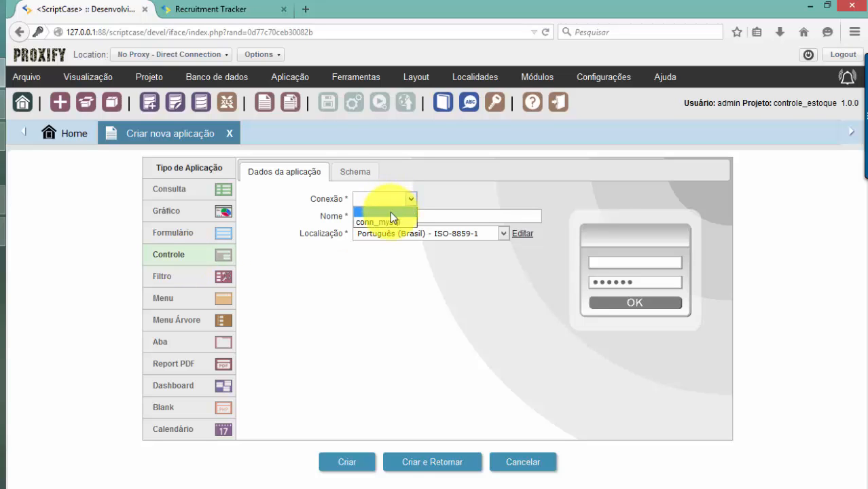
{"action": "left_click", "coordinate": [390, 211]}
{"action": "left_click", "coordinate": [347, 462]}
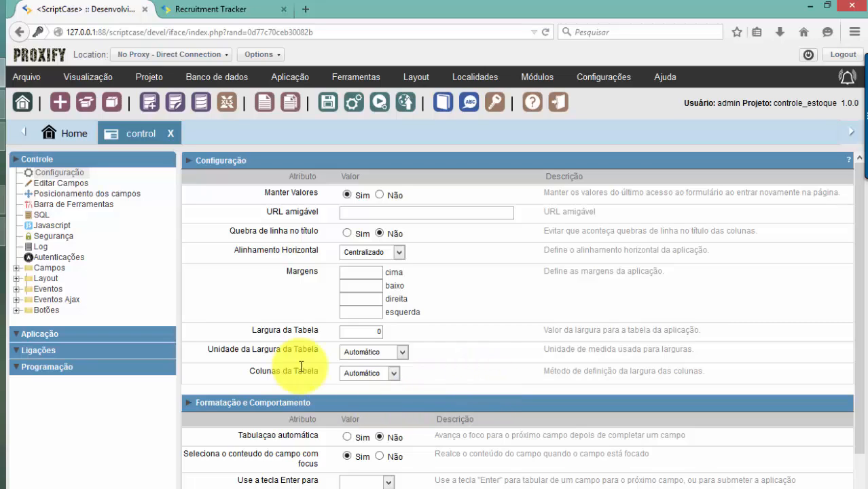
Start adding new fields to the control app with a quantity of 2
{"action": "left_click", "coordinate": [17, 267]}
{"action": "left_click", "coordinate": [78, 278]}
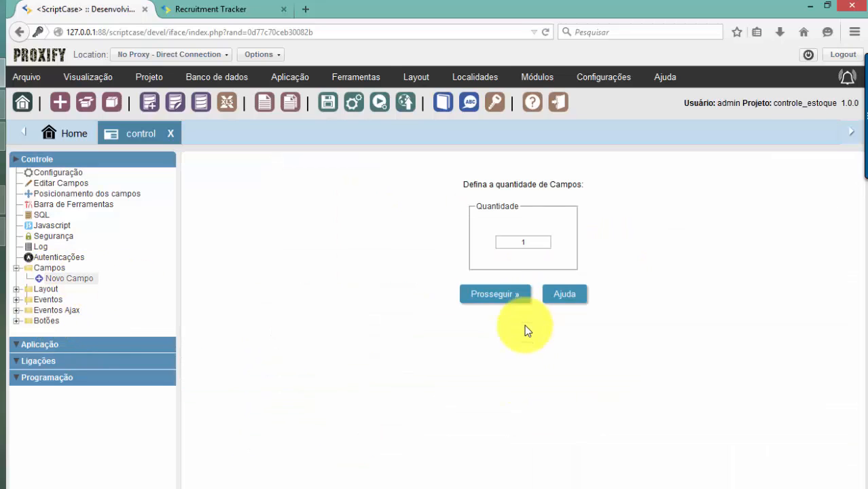
{"action": "left_click_drag", "start_coordinate": [510, 246], "coordinate": [540, 247]}
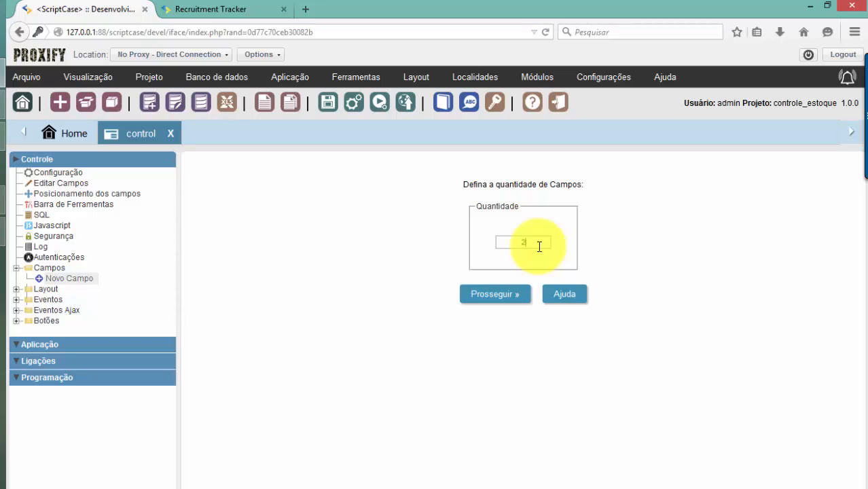
{"action": "type", "text": "2"}
{"action": "left_click", "coordinate": [510, 296]}
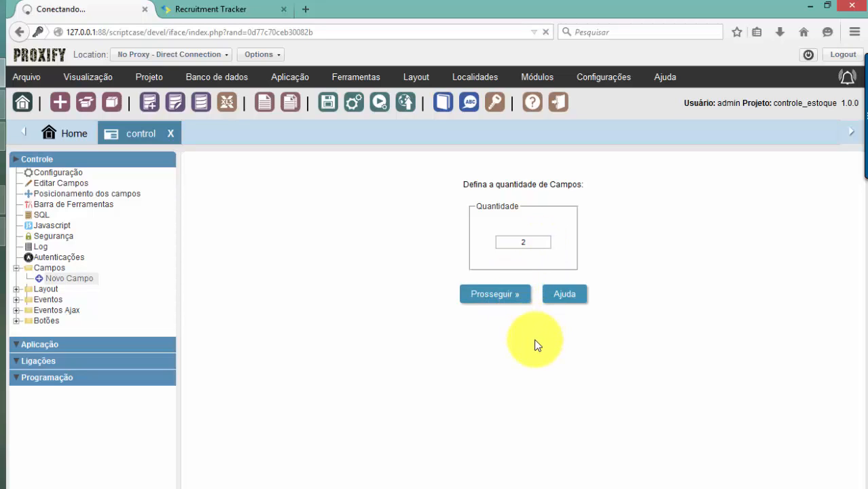
Create Texto fields login (Login) and senha (Senha)
{"action": "left_click", "coordinate": [532, 307]}
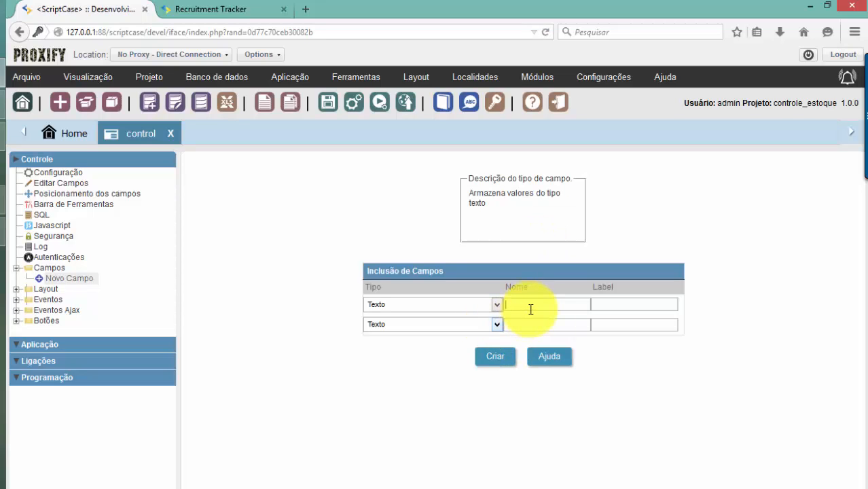
{"action": "type", "text": "l"}
{"action": "type", "text": "Login"}
{"action": "key", "text": "Tab"}
{"action": "key", "text": "Tab"}
{"action": "left_click", "coordinate": [459, 303]}
{"action": "left_click", "coordinate": [666, 225]}
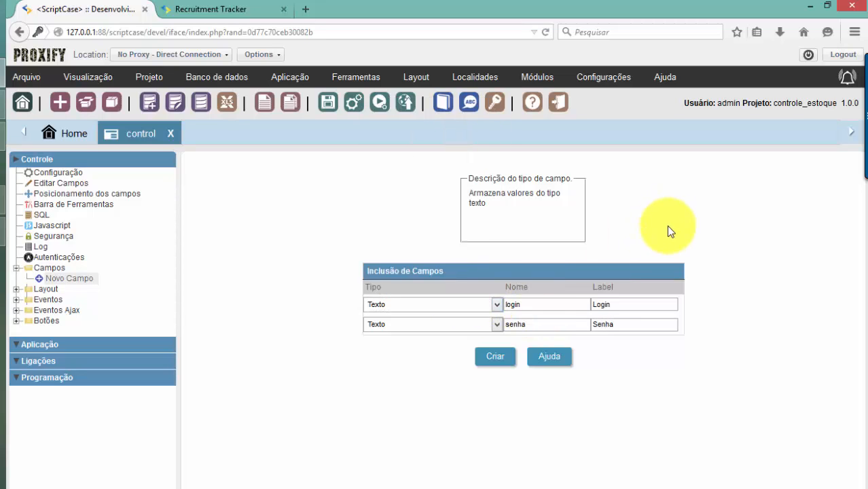
{"action": "left_click", "coordinate": [492, 357]}
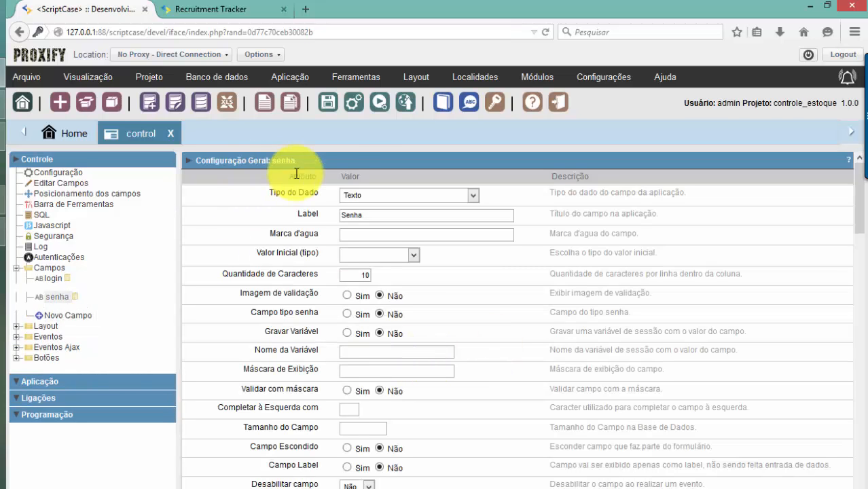
Generate and run the control app, viewing its empty Login and Senha form in the browser
{"action": "left_click", "coordinate": [379, 105]}
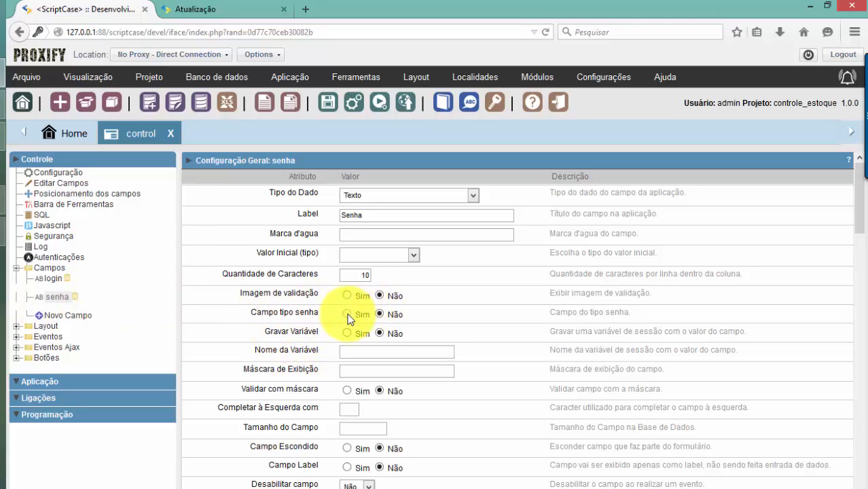
{"action": "left_click", "coordinate": [227, 9]}
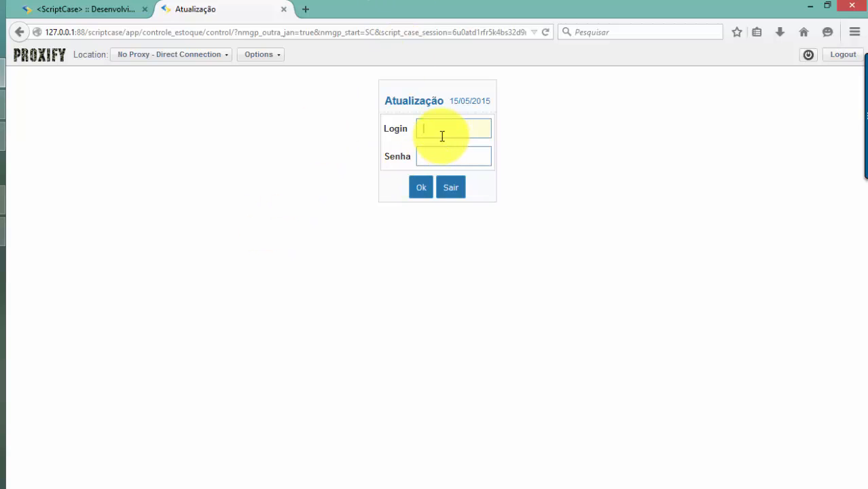
Try the Senha input in the running app, then return to the senha field's settings in ScriptCase
{"action": "left_click", "coordinate": [481, 154]}
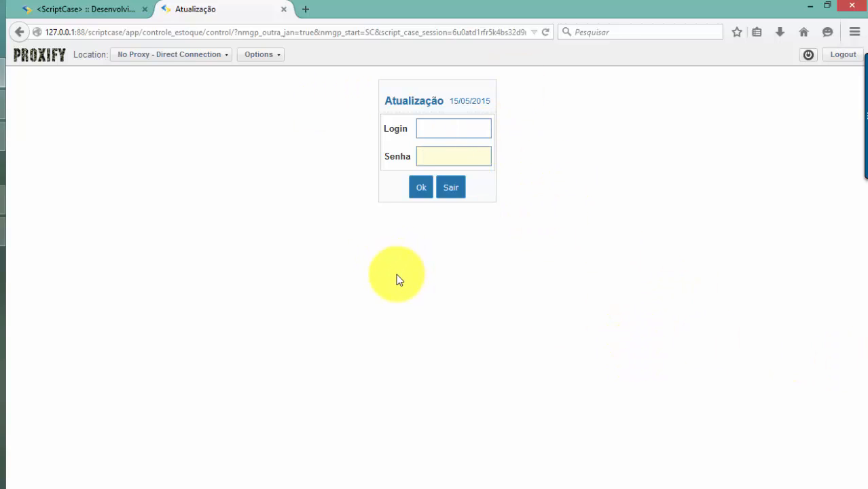
{"action": "left_click", "coordinate": [109, 9]}
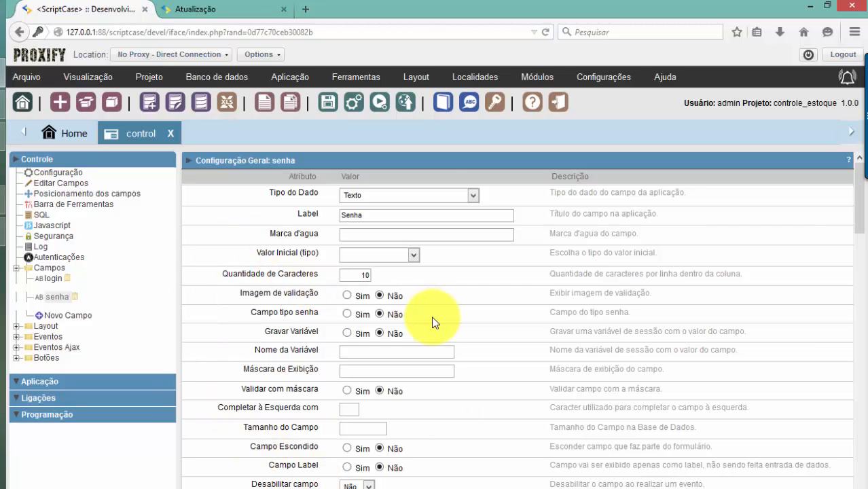
Save the Sc8_PictonBlue application theme as a new theme named meu_tema
{"action": "left_click", "coordinate": [413, 78]}
{"action": "left_click", "coordinate": [424, 98]}
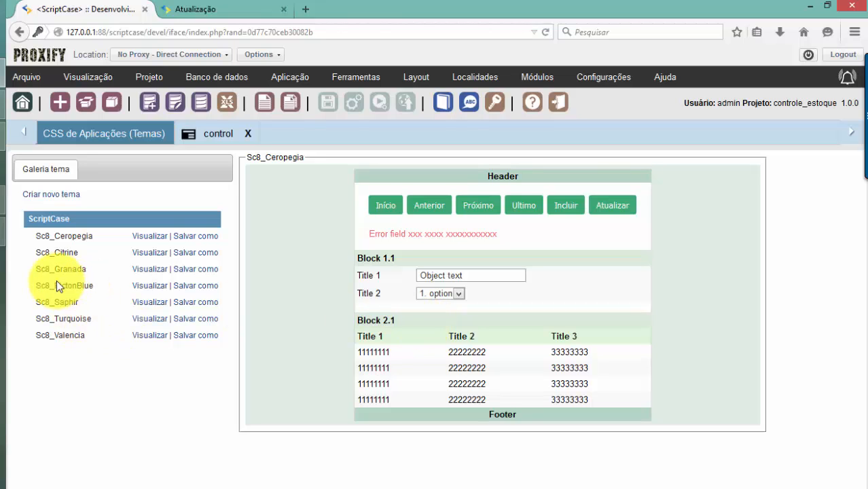
{"action": "left_click", "coordinate": [196, 286]}
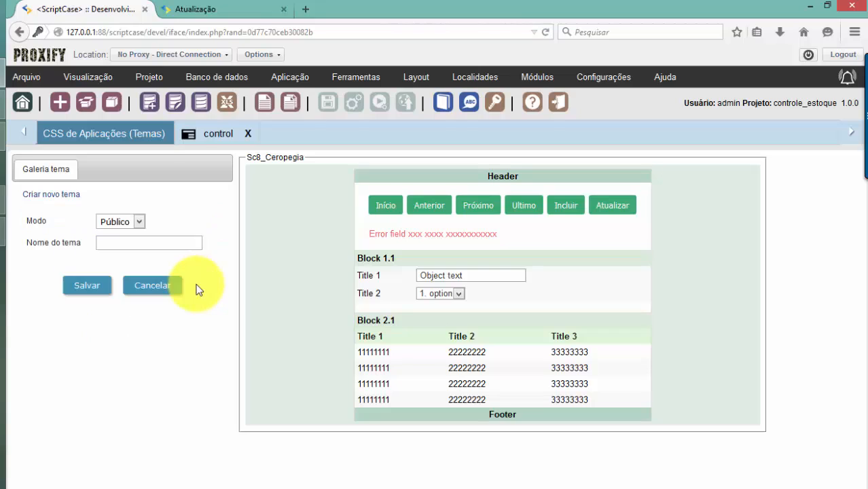
{"action": "left_click", "coordinate": [157, 247]}
{"action": "type", "text": "meu_t"}
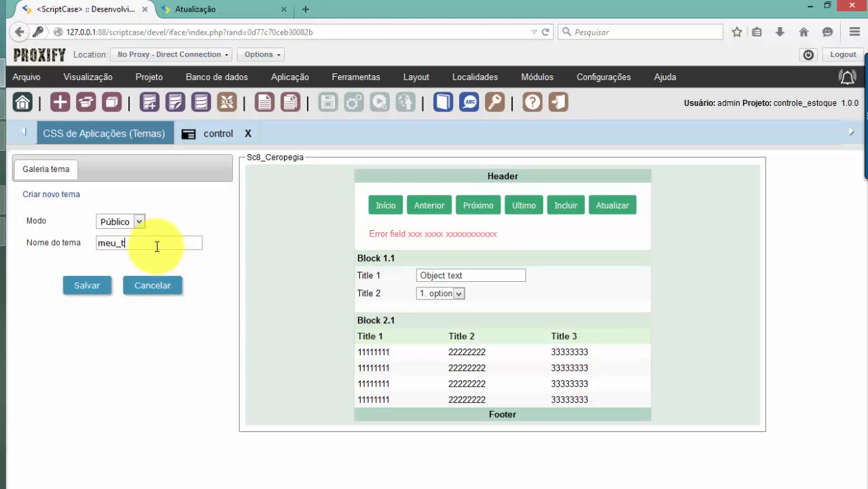
{"action": "type", "text": "ema"}
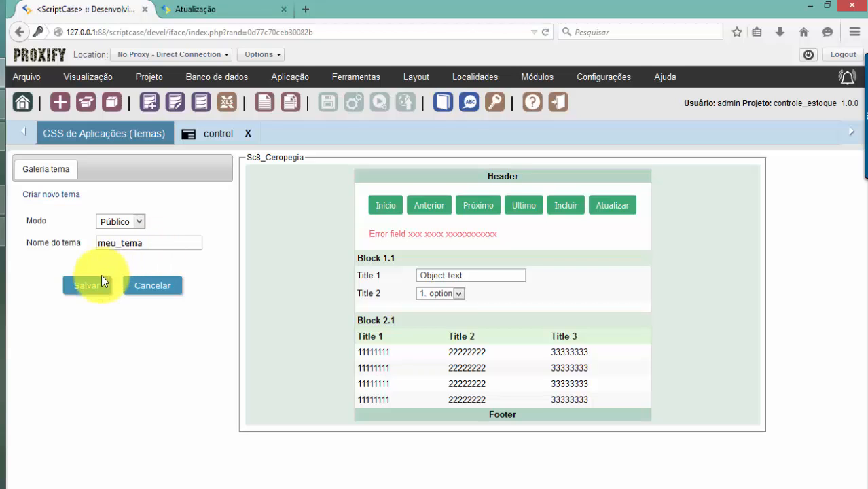
{"action": "left_click", "coordinate": [96, 286]}
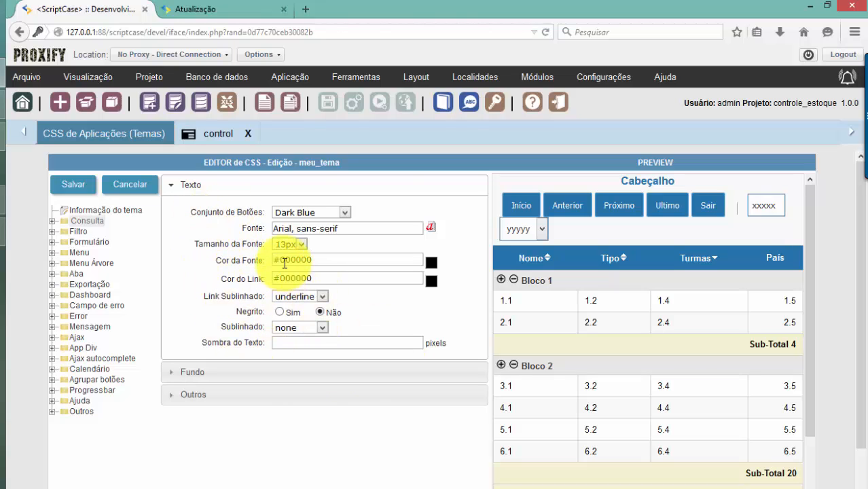
Review meu_tema's text settings (Arial, 13px, Dark Blue buttons), then show its Fundo background settings
{"action": "left_click", "coordinate": [320, 258]}
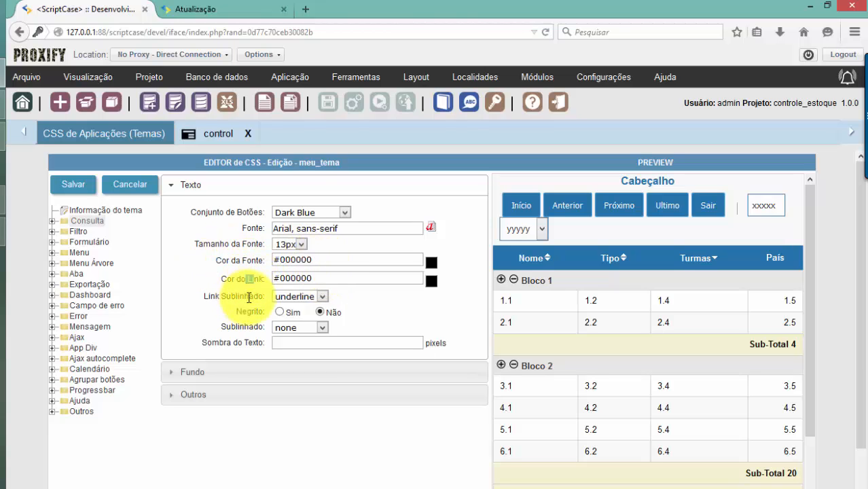
{"action": "left_click_drag", "start_coordinate": [261, 296], "coordinate": [238, 297]}
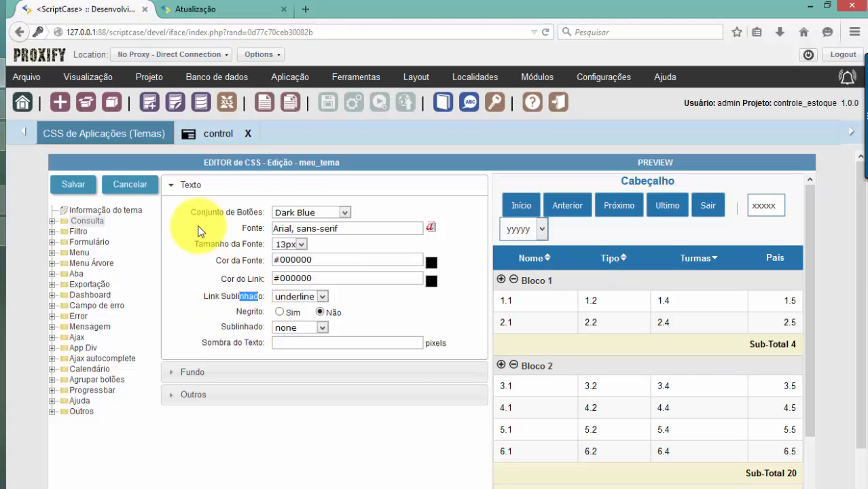
{"action": "left_click_drag", "start_coordinate": [191, 212], "coordinate": [260, 214]}
{"action": "double_click", "coordinate": [260, 228]}
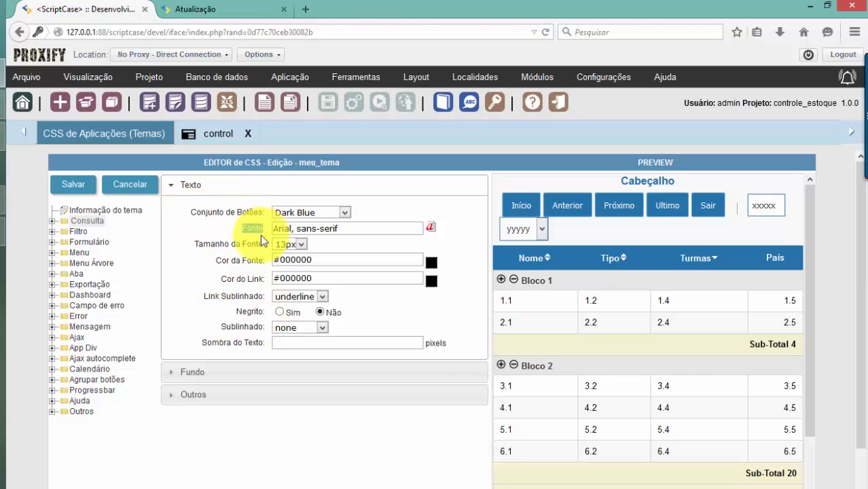
{"action": "double_click", "coordinate": [262, 244]}
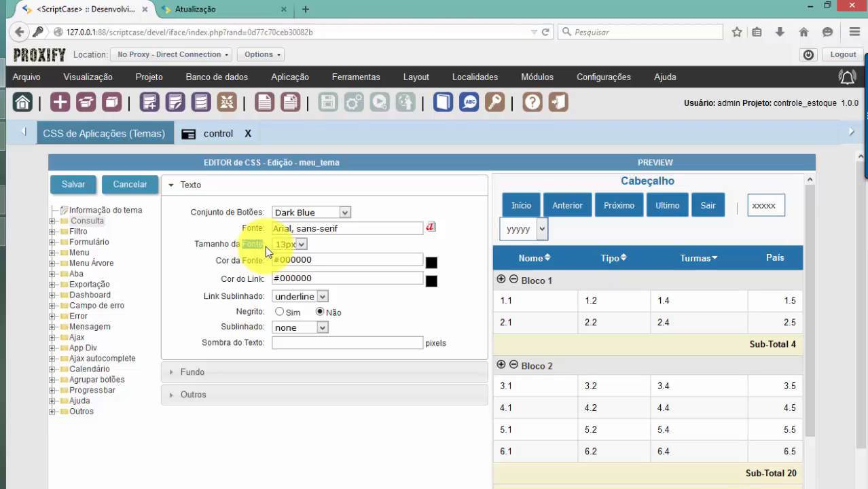
{"action": "left_click", "coordinate": [315, 255]}
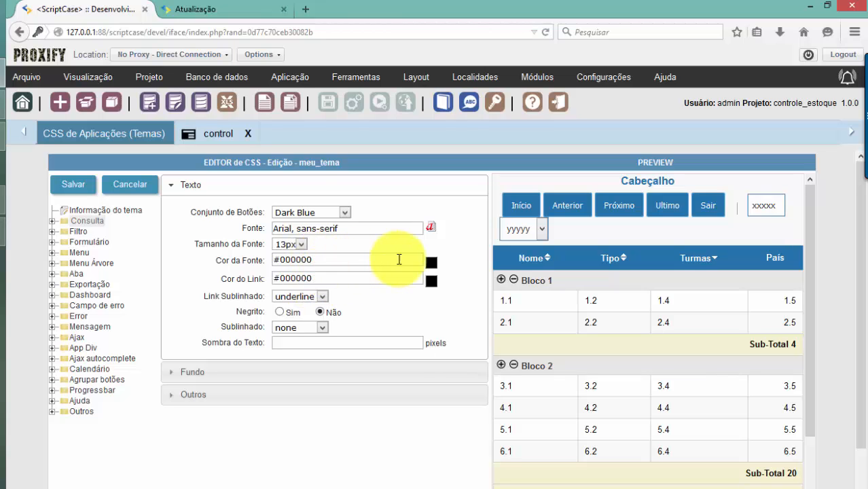
{"action": "left_click", "coordinate": [173, 372]}
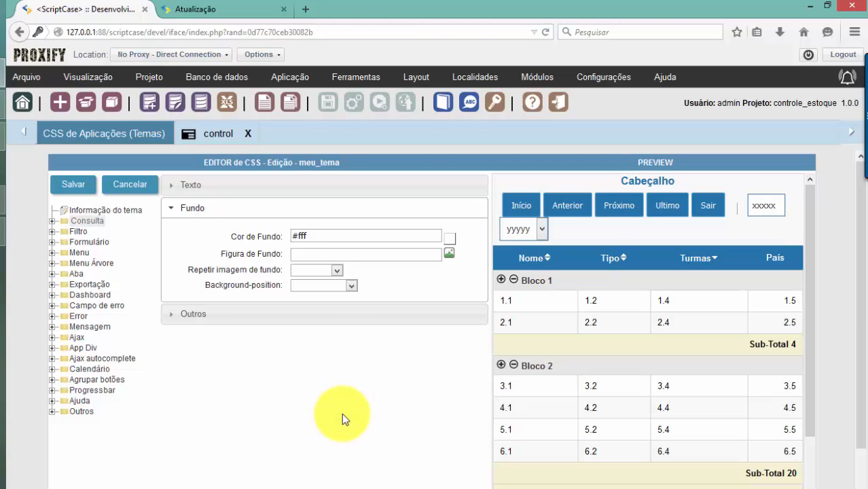
Expand meu_tema's Formulário group to list Página, Moldura, Cabeçalho, Rodapé, Label and Captcha
{"action": "left_click", "coordinate": [416, 77]}
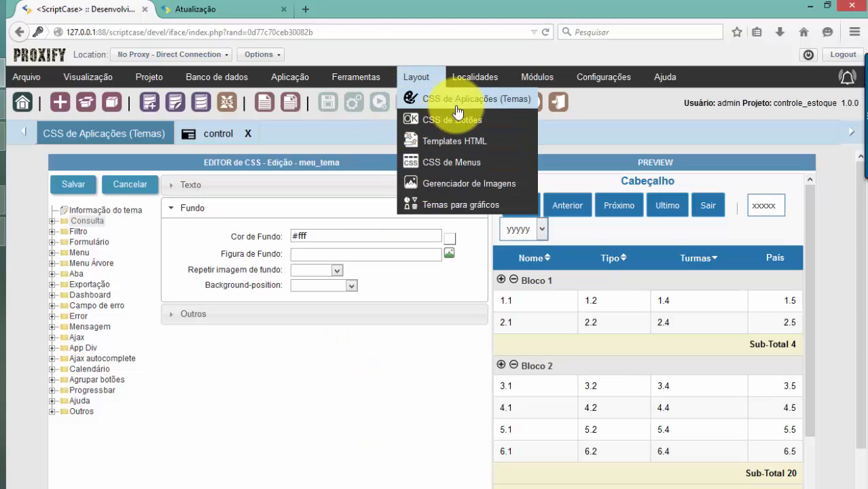
{"action": "left_click", "coordinate": [232, 158]}
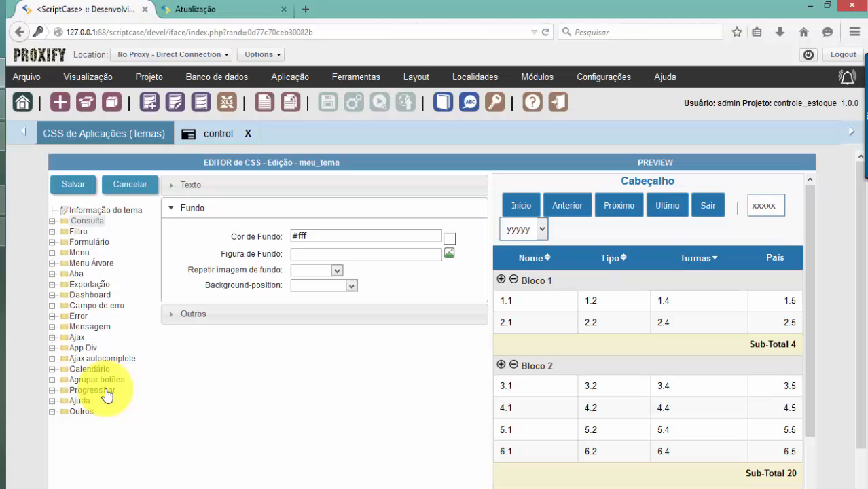
{"action": "left_click", "coordinate": [53, 242]}
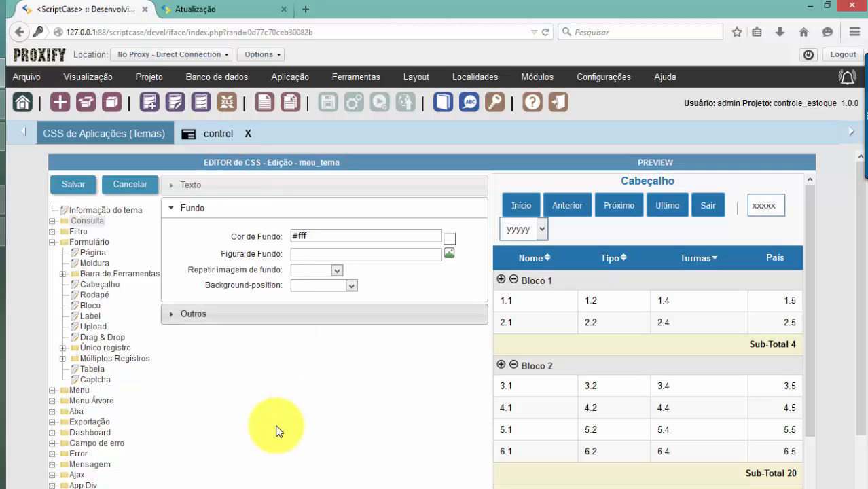
Open the Formulário Página style, briefly comparing with the running login page
{"action": "left_click", "coordinate": [96, 253]}
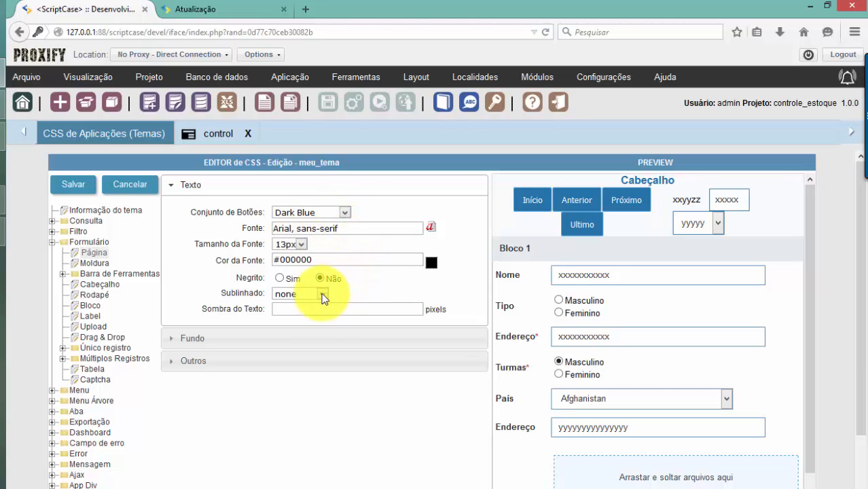
{"action": "left_click", "coordinate": [195, 9]}
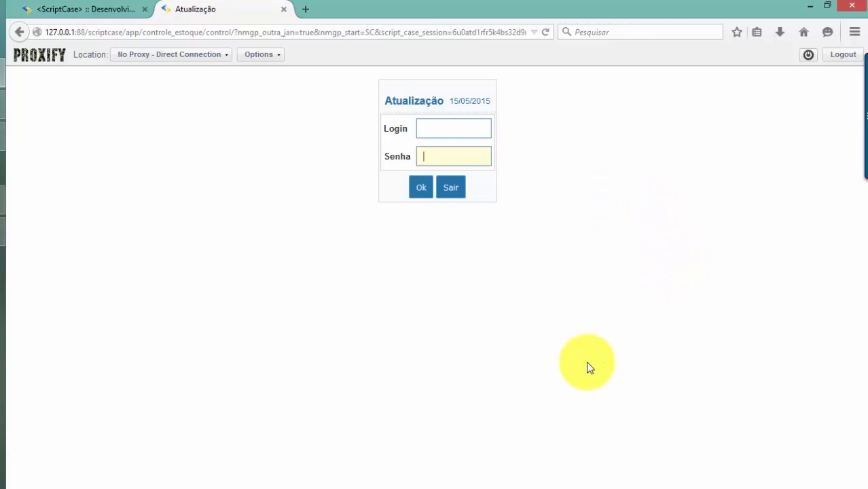
{"action": "left_click", "coordinate": [59, 11]}
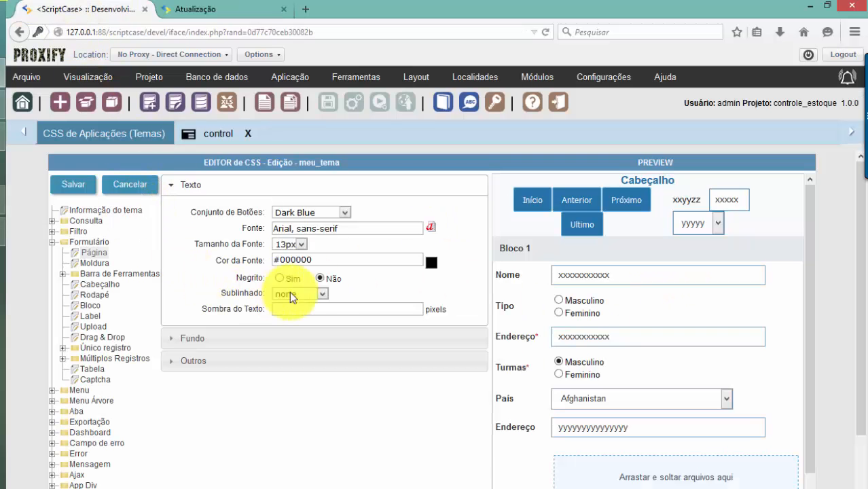
Check the page background colour #FFFFFF and empty background image, then switch to Chrome
{"action": "left_click", "coordinate": [231, 340]}
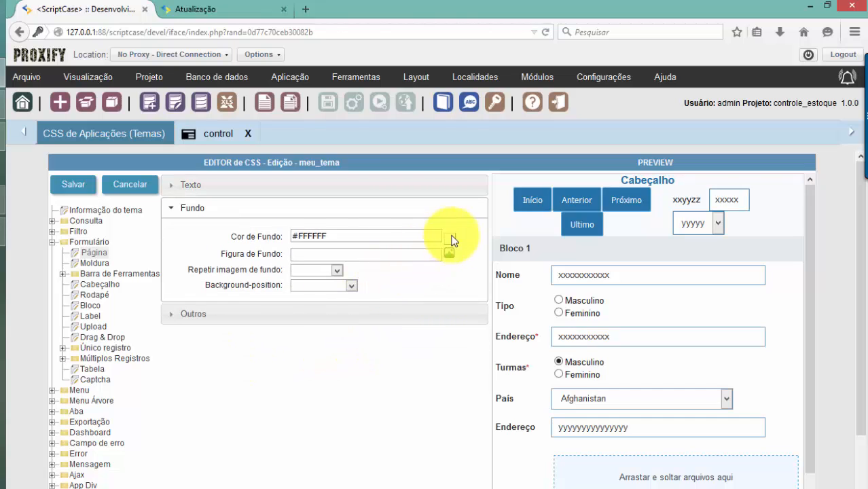
{"action": "left_click", "coordinate": [335, 233]}
{"action": "left_click_drag", "start_coordinate": [318, 236], "coordinate": [275, 238]}
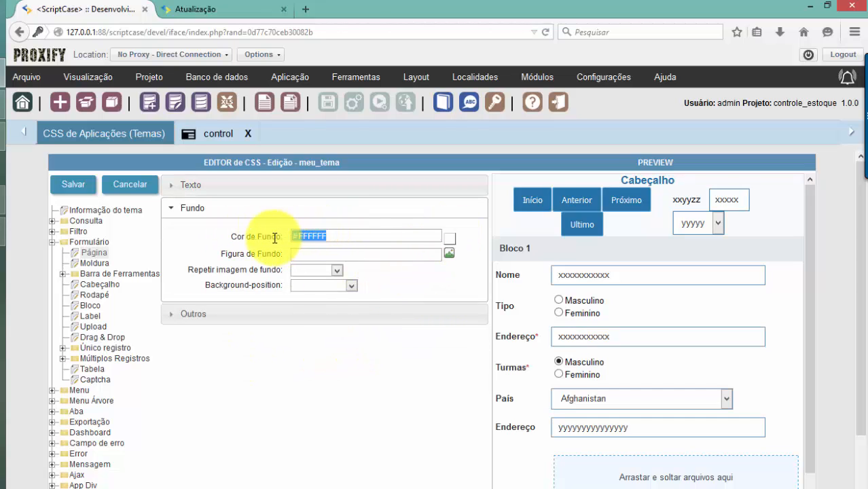
{"action": "left_click_drag", "start_coordinate": [211, 254], "coordinate": [277, 253]}
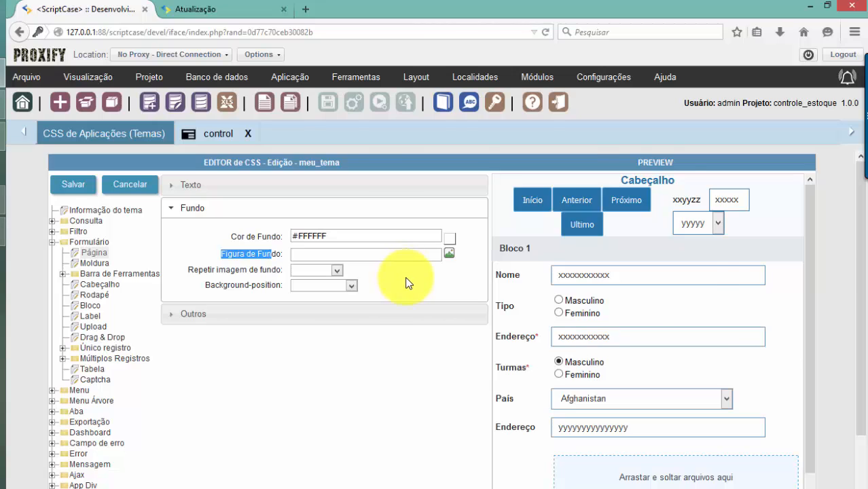
{"action": "key", "text": "alt+Tab"}
{"action": "key", "text": "alt+Tab"}
{"action": "key", "text": "alt+Tab"}
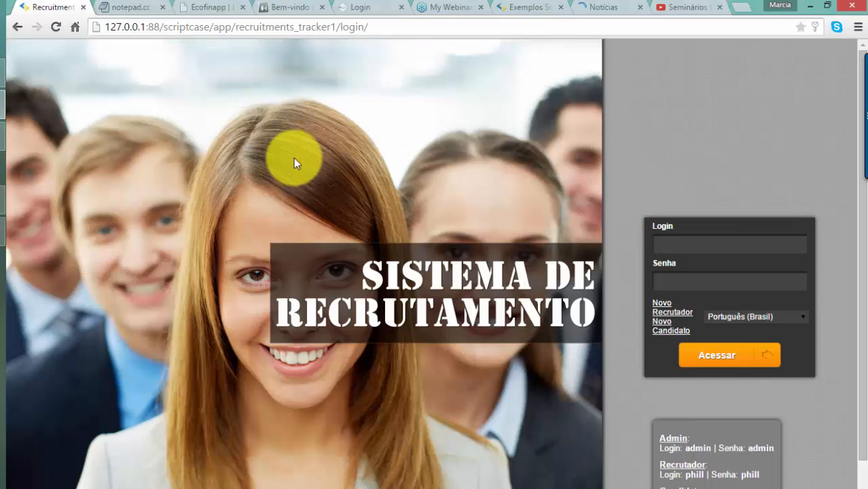
Dismiss the login error on the Reteteu example page and return to the ScriptCase CSS editor
{"action": "left_click", "coordinate": [381, 20]}
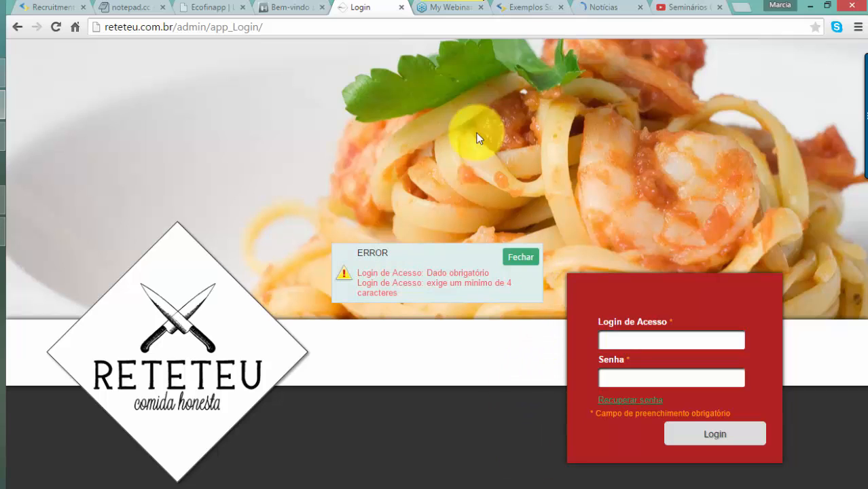
{"action": "left_click", "coordinate": [521, 259]}
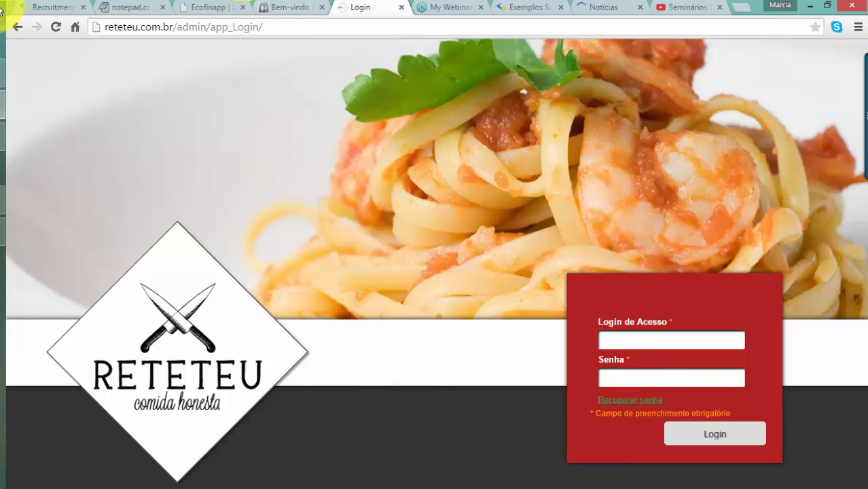
{"action": "key", "text": "alt+Tab"}
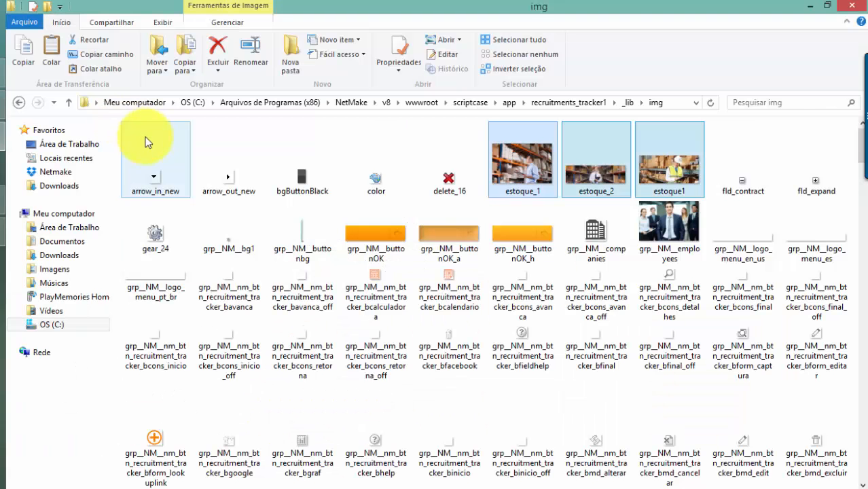
{"action": "key", "text": "alt+Tab"}
{"action": "key", "text": "alt+Tab"}
{"action": "key", "text": "alt+Tab"}
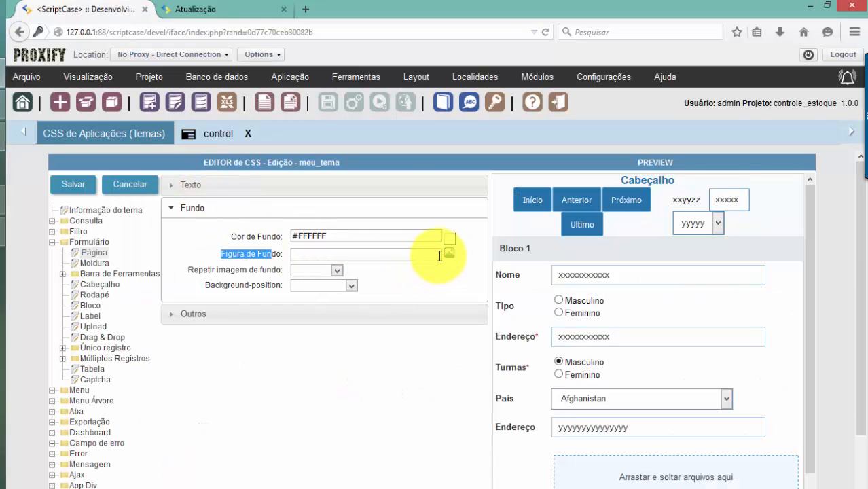
Open the Figura de Fundo image picker and browse the public background images
{"action": "left_click", "coordinate": [449, 255]}
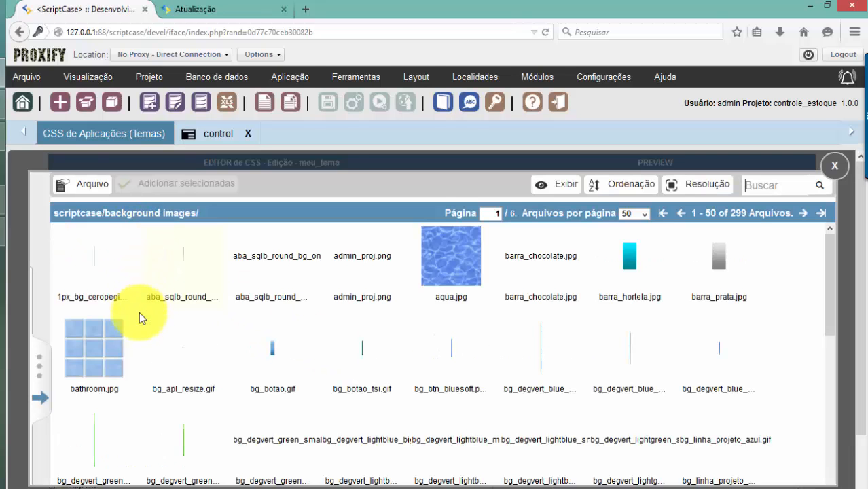
{"action": "left_click", "coordinate": [42, 392]}
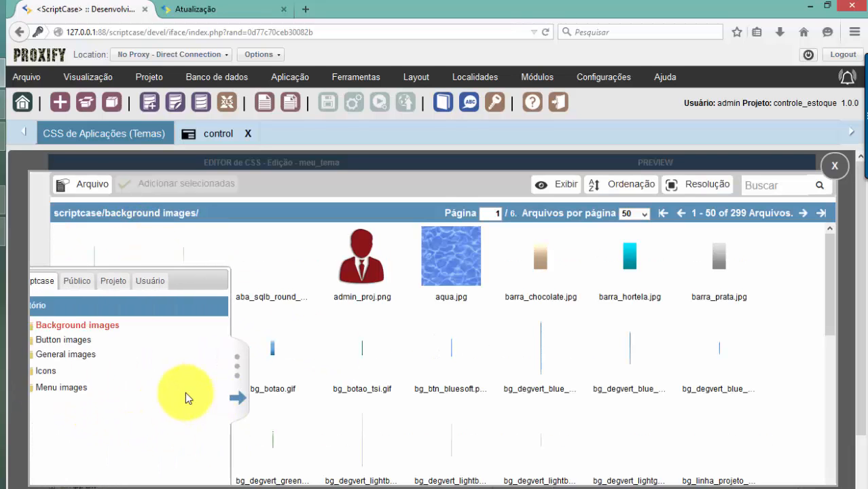
{"action": "left_click", "coordinate": [100, 281]}
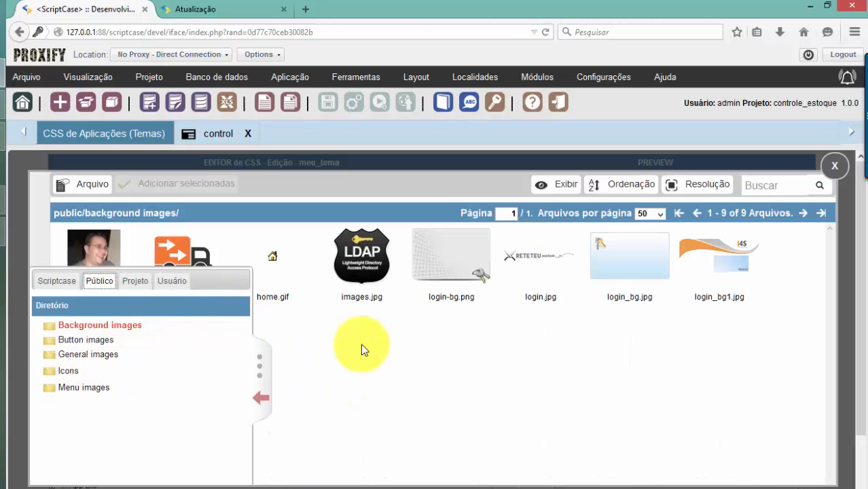
{"action": "left_click", "coordinate": [261, 396]}
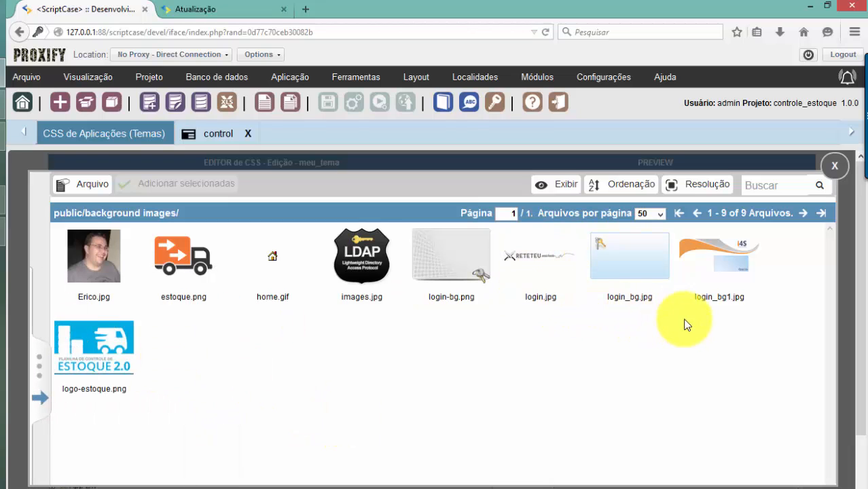
Preview login_bg1.jpg at full size, close it, and bring Chrome to the front
{"action": "mouse_move", "coordinate": [730, 276]}
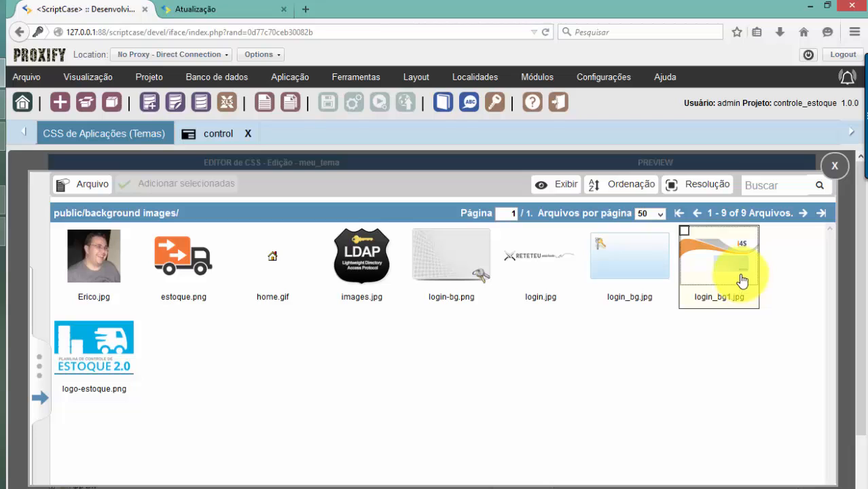
{"action": "left_click", "coordinate": [682, 232]}
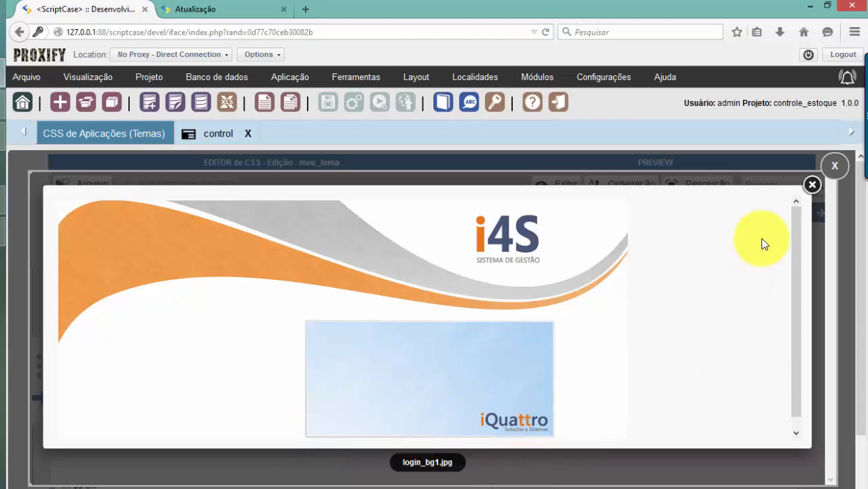
{"action": "left_click", "coordinate": [811, 185]}
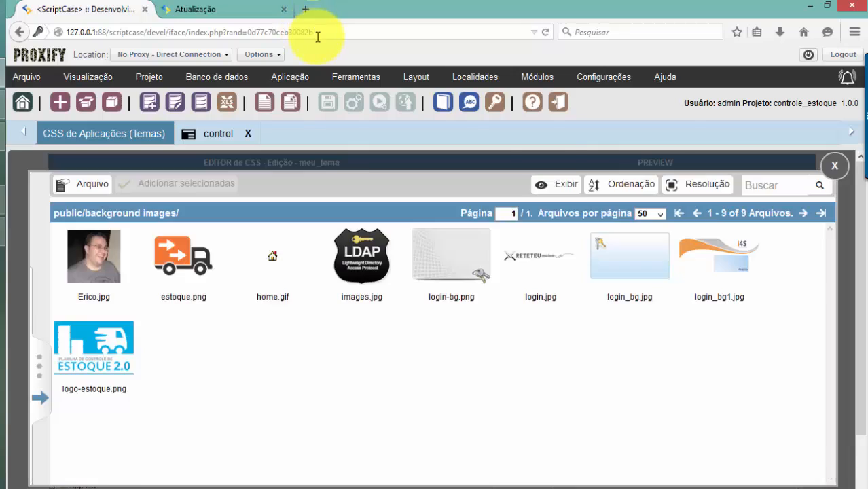
{"action": "key", "text": "alt+Tab"}
{"action": "key", "text": "alt+Tab"}
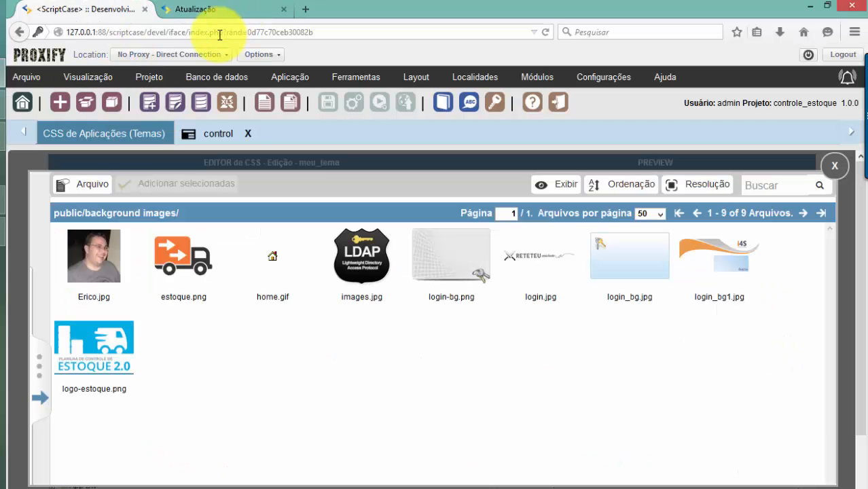
{"action": "key", "text": "alt+Tab"}
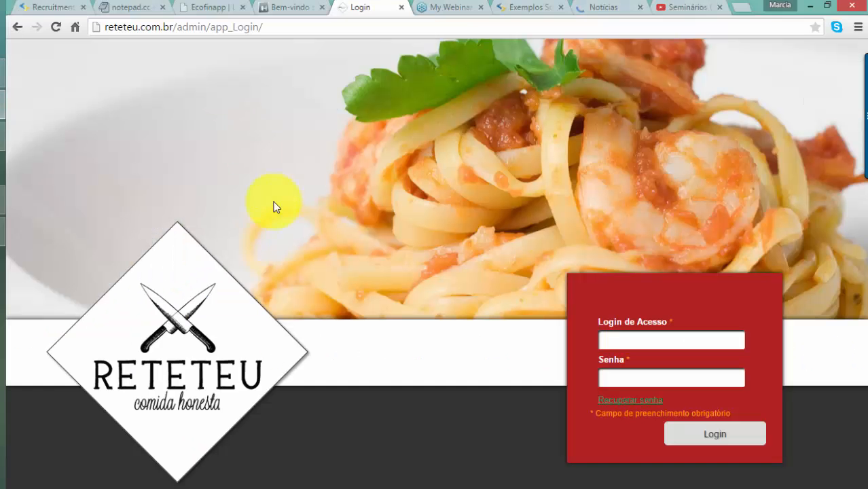
Load 127.0.0.1:88/scriptcase in a new Chrome tab, then return to the ScriptCase image picker
{"action": "left_click", "coordinate": [745, 8]}
{"action": "type", "text": "1"}
{"action": "key", "text": "Return"}
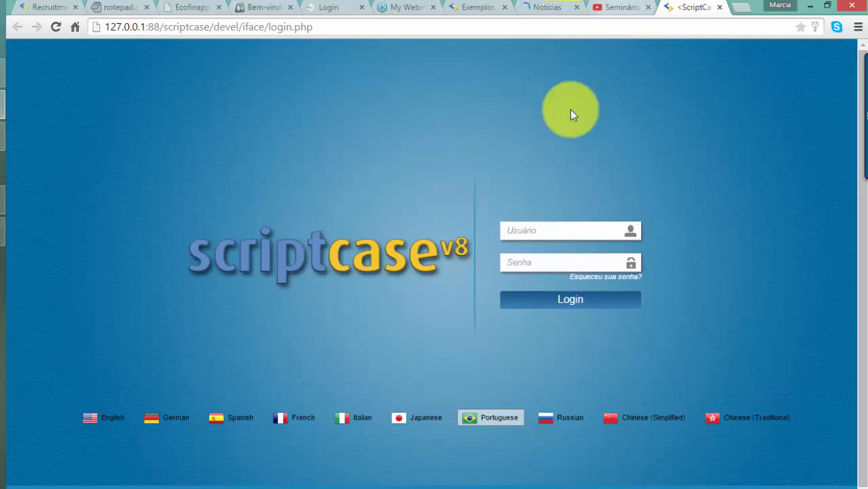
{"action": "left_click", "coordinate": [553, 7]}
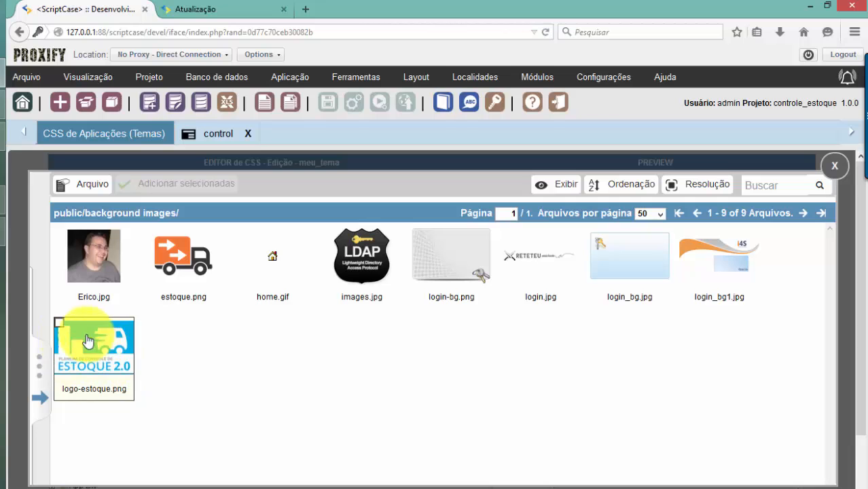
Set logo-estoque.png as the form page background, no-repeat at top left, and save meu_tema
{"action": "left_click", "coordinate": [60, 323]}
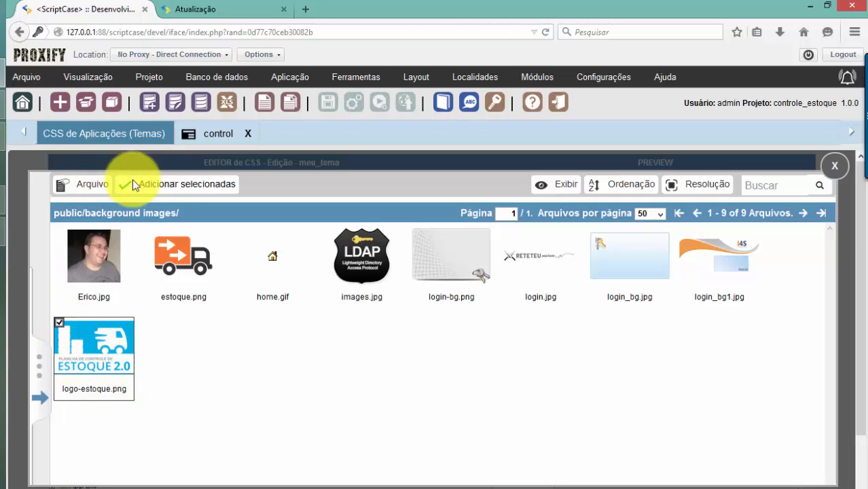
{"action": "left_click", "coordinate": [169, 189]}
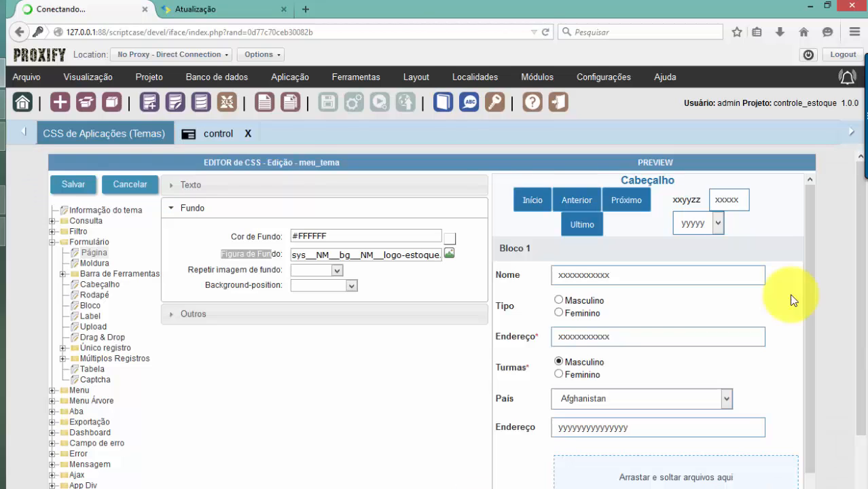
{"action": "left_click", "coordinate": [328, 272]}
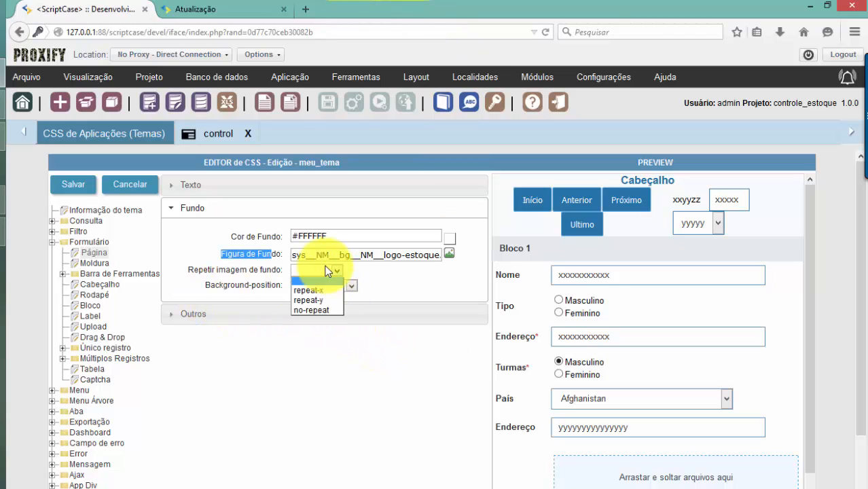
{"action": "left_click", "coordinate": [323, 311]}
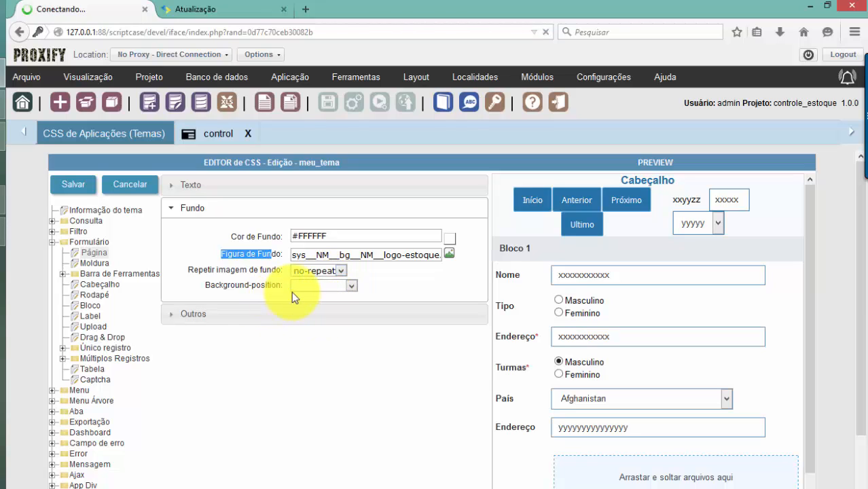
{"action": "left_click", "coordinate": [296, 289]}
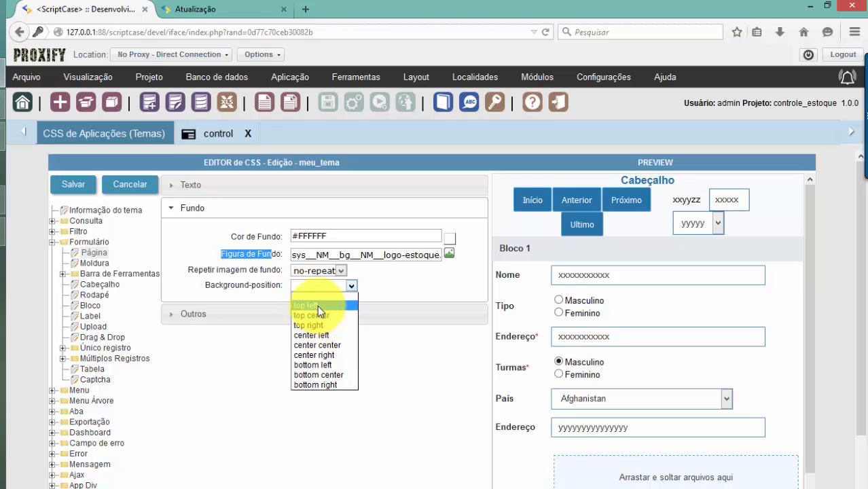
{"action": "left_click", "coordinate": [317, 305]}
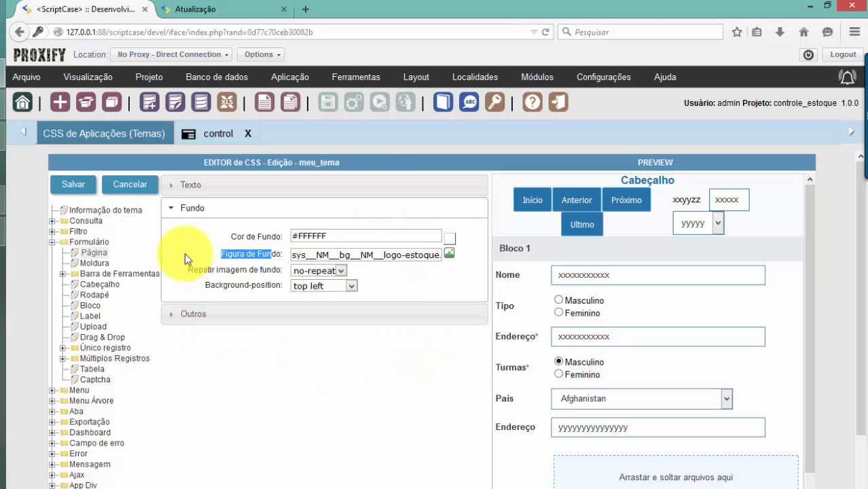
{"action": "left_click", "coordinate": [74, 186]}
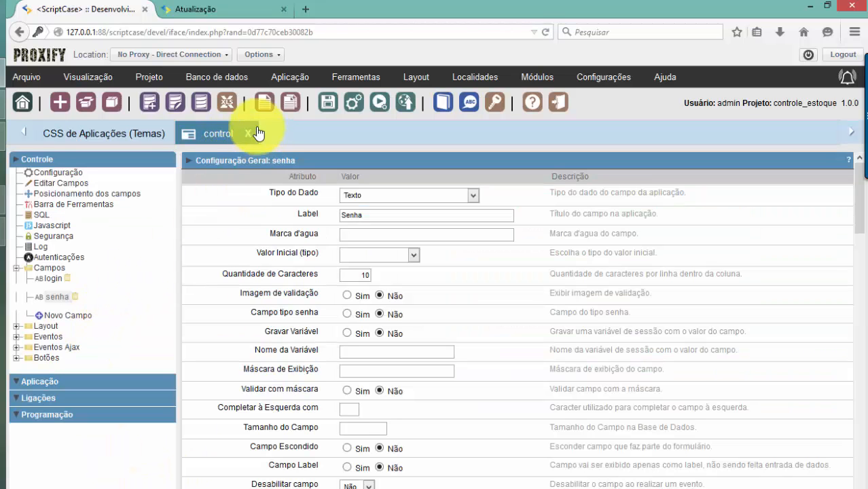
Choose Meu_Tema as the control app's theme in its display settings and review the preview
{"action": "left_click", "coordinate": [16, 327]}
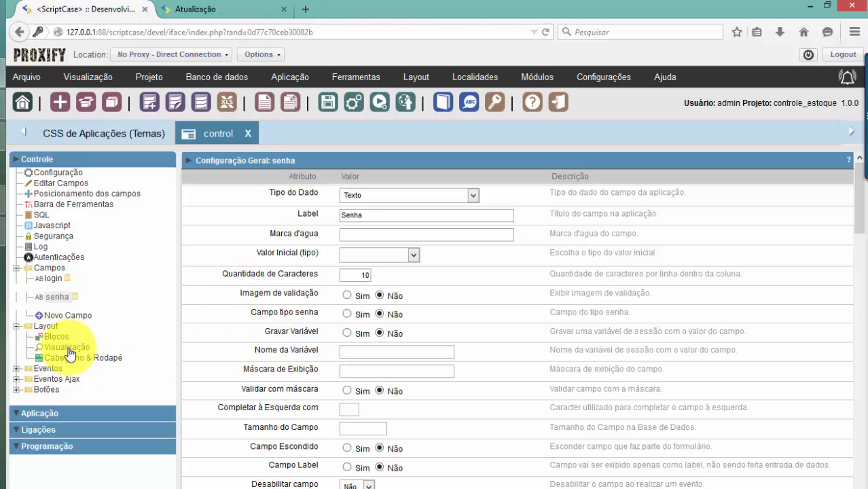
{"action": "left_click", "coordinate": [60, 348]}
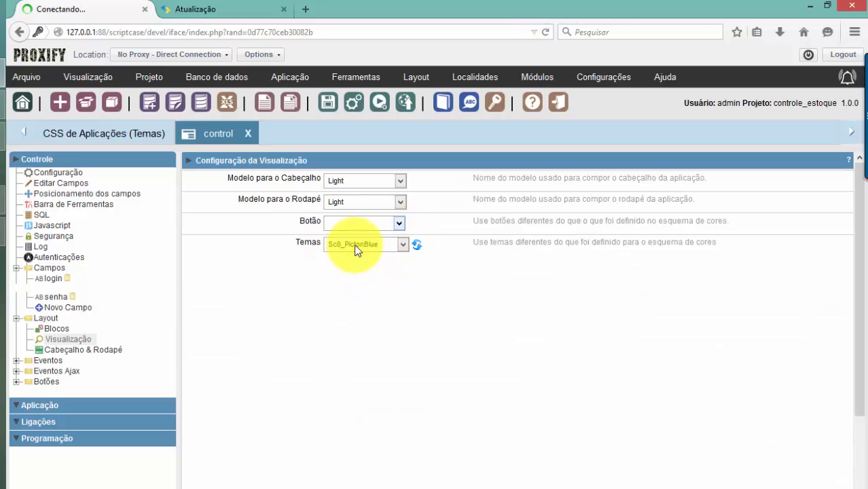
{"action": "left_click_drag", "start_coordinate": [296, 245], "coordinate": [324, 249]}
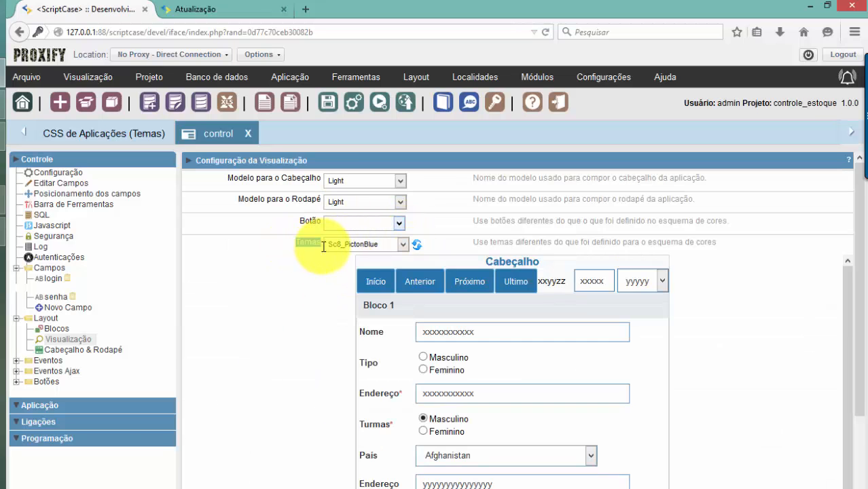
{"action": "left_click", "coordinate": [376, 247]}
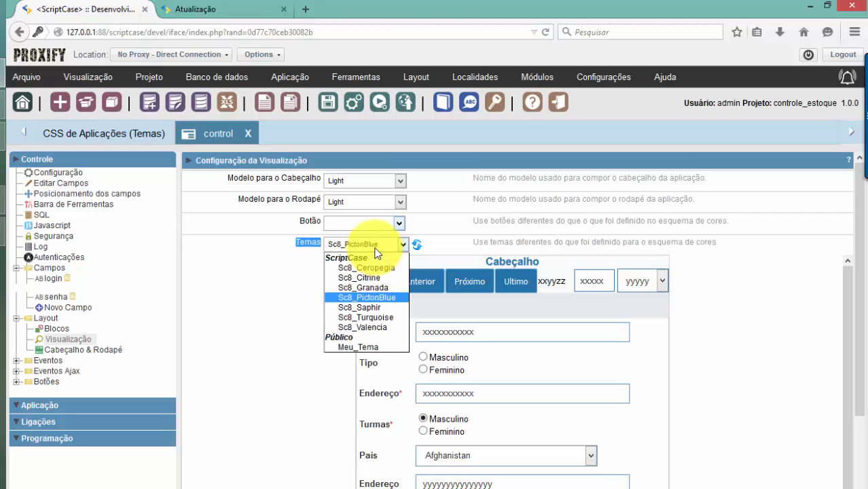
{"action": "left_click", "coordinate": [355, 348]}
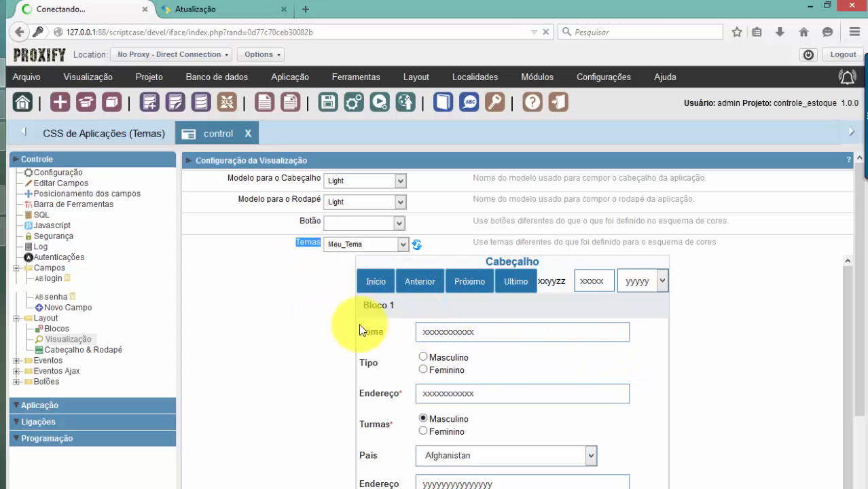
{"action": "scroll", "coordinate": [381, 371], "scroll_direction": "down", "scroll_amount": 2}
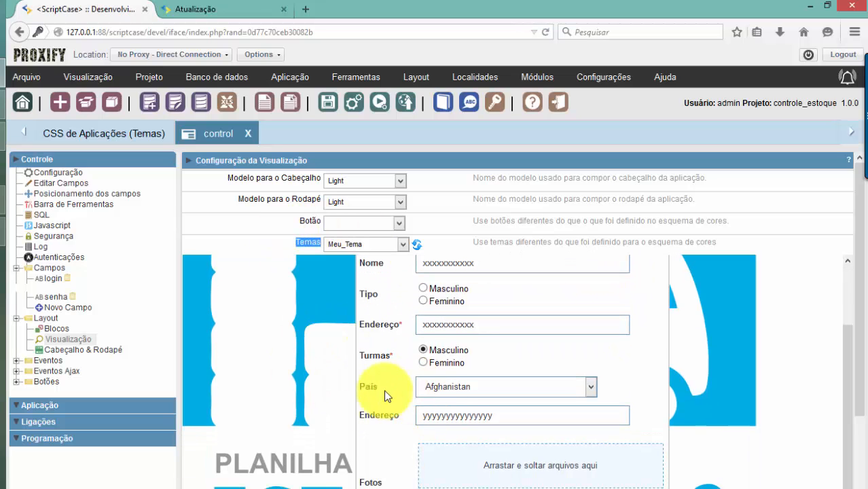
{"action": "scroll", "coordinate": [385, 403], "scroll_direction": "down", "scroll_amount": 3}
{"action": "scroll", "coordinate": [384, 408], "scroll_direction": "up", "scroll_amount": 3}
{"action": "scroll", "coordinate": [442, 331], "scroll_direction": "up", "scroll_amount": 1}
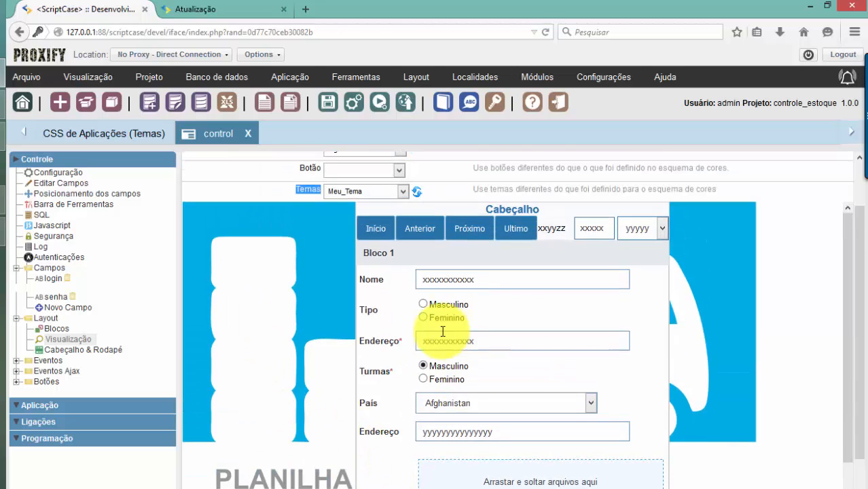
{"action": "scroll", "coordinate": [443, 330], "scroll_direction": "up", "scroll_amount": 1}
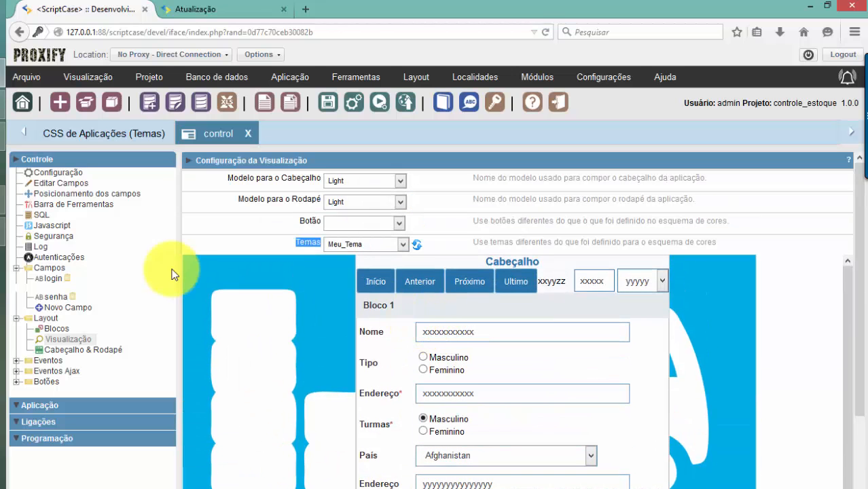
Run the control login app and reload it, then go back to the ScriptCase theme gallery
{"action": "left_click", "coordinate": [381, 105]}
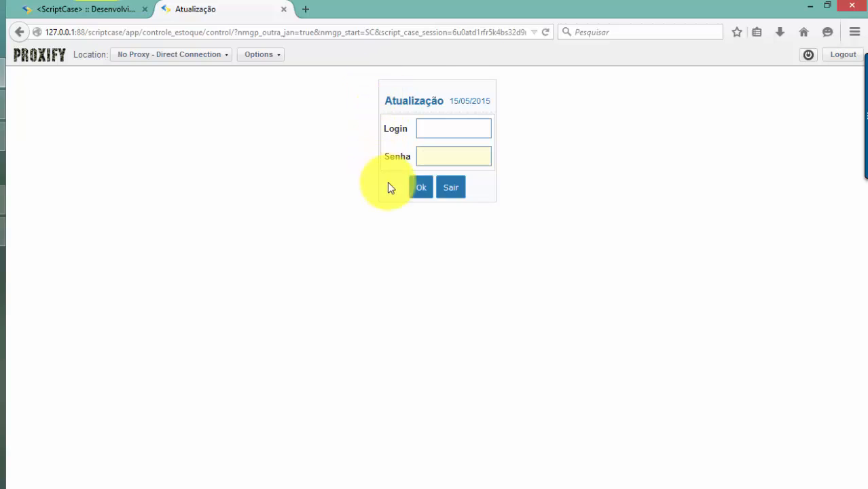
{"action": "key", "text": "F5"}
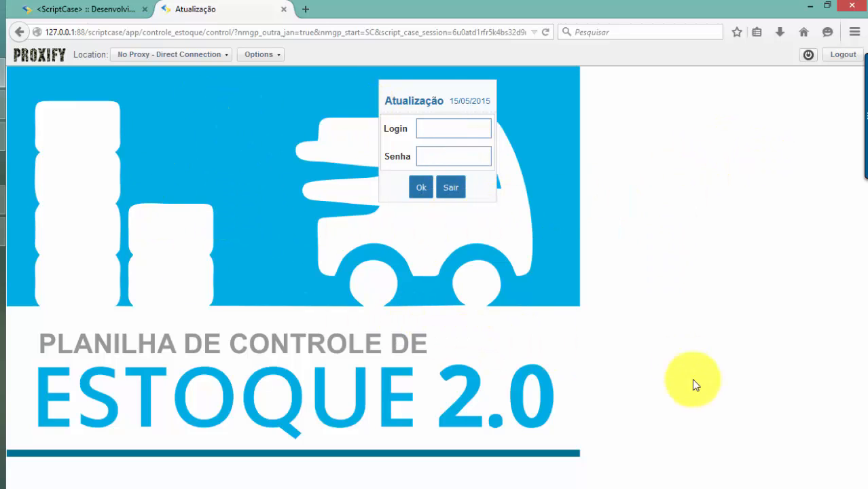
{"action": "left_click", "coordinate": [109, 6]}
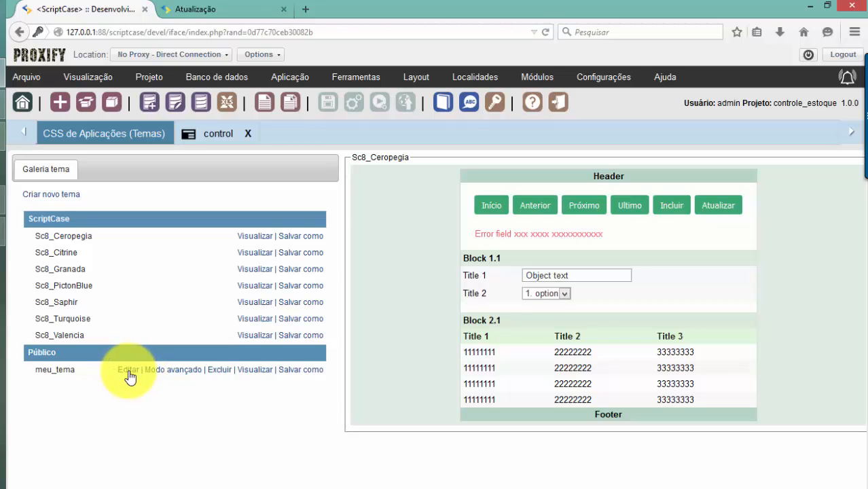
Cancel the simple editor and open meu_tema in advanced CSS mode, comparing with the login page
{"action": "left_click", "coordinate": [190, 383]}
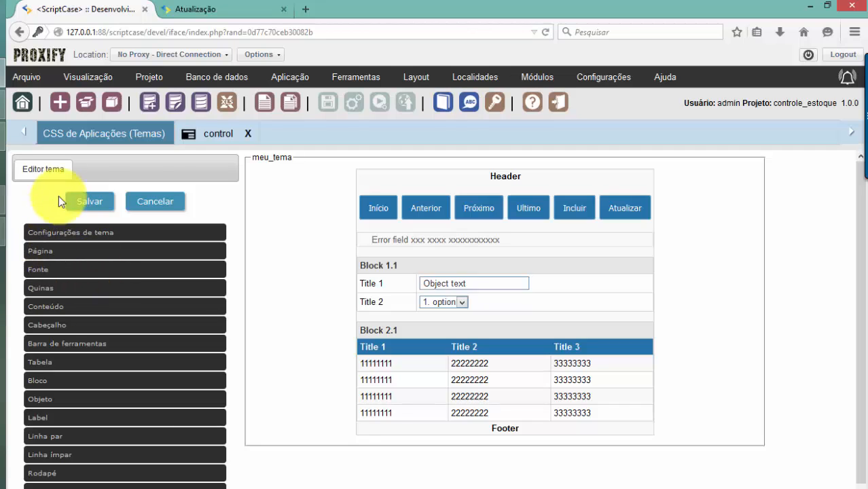
{"action": "left_click", "coordinate": [163, 211]}
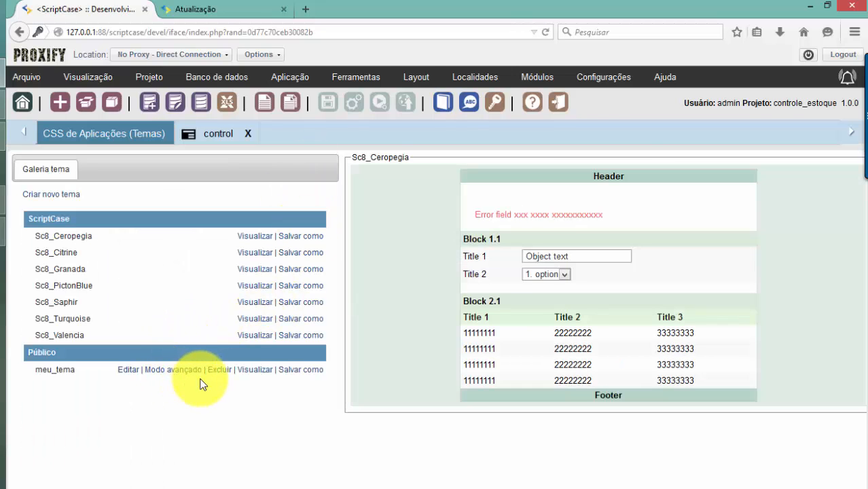
{"action": "left_click", "coordinate": [254, 371]}
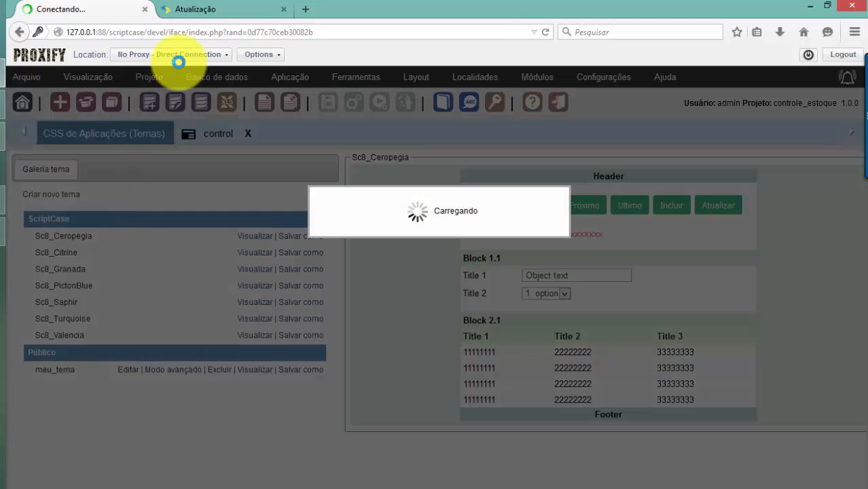
{"action": "left_click", "coordinate": [202, 11]}
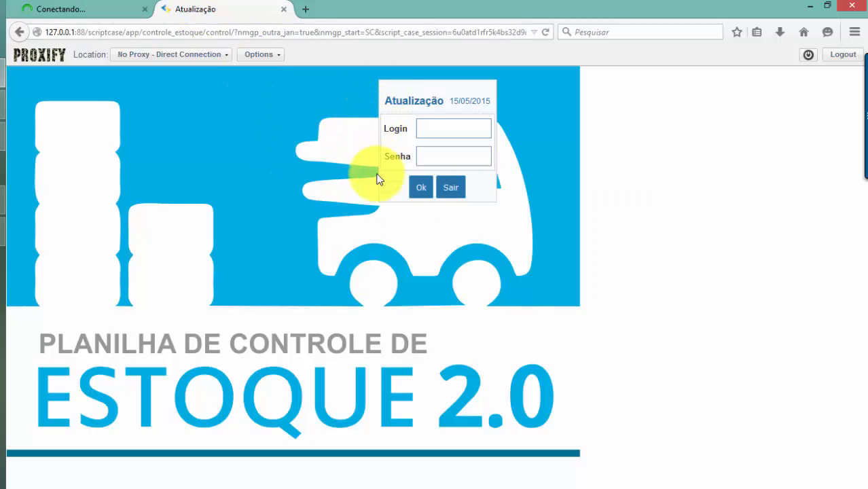
{"action": "left_click", "coordinate": [50, 9]}
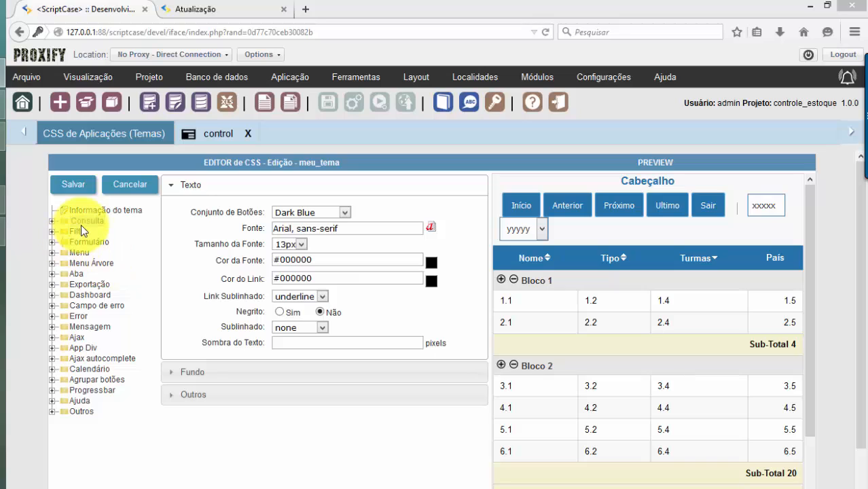
Inspect meu_tema's form frame border, background and padding settings, then return to control's settings
{"action": "left_click", "coordinate": [52, 242]}
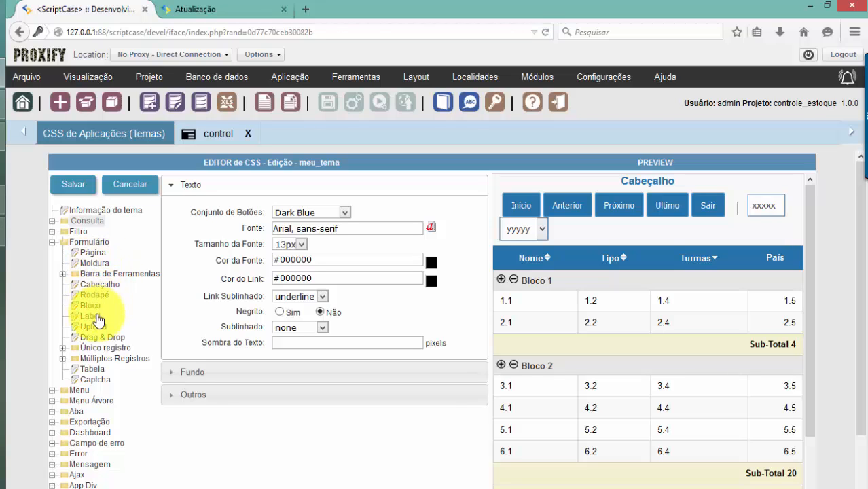
{"action": "left_click", "coordinate": [95, 263]}
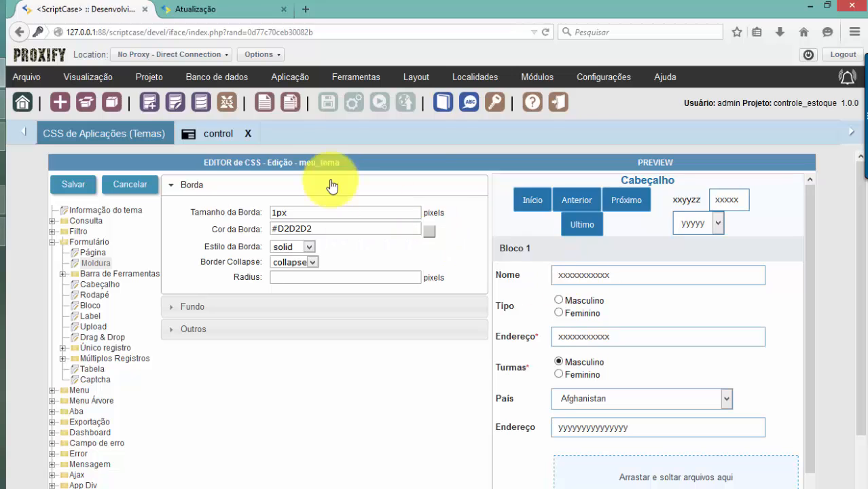
{"action": "left_click", "coordinate": [207, 9]}
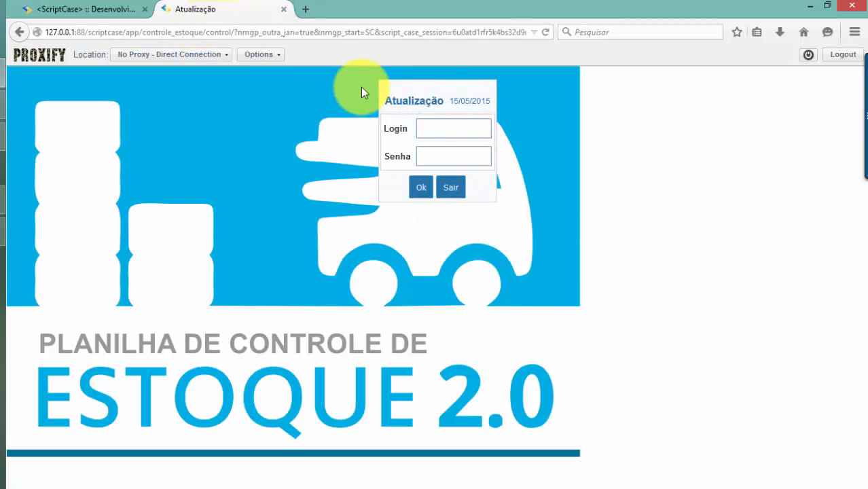
{"action": "left_click", "coordinate": [59, 6]}
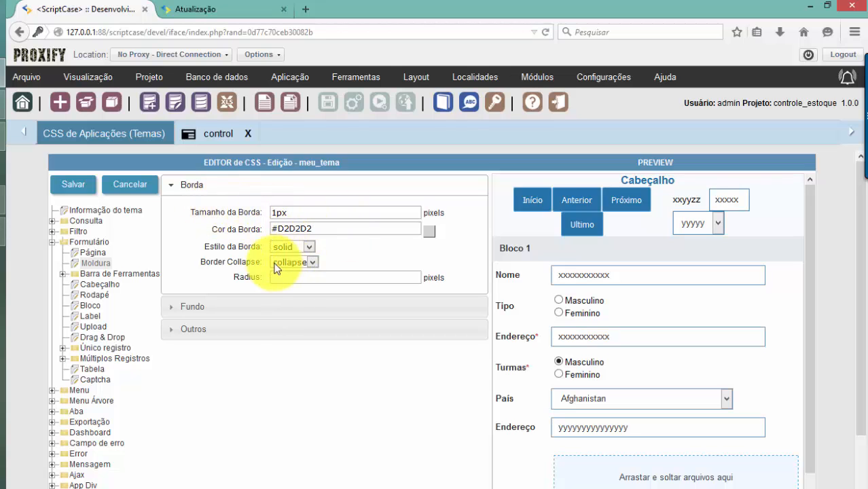
{"action": "left_click", "coordinate": [196, 306]}
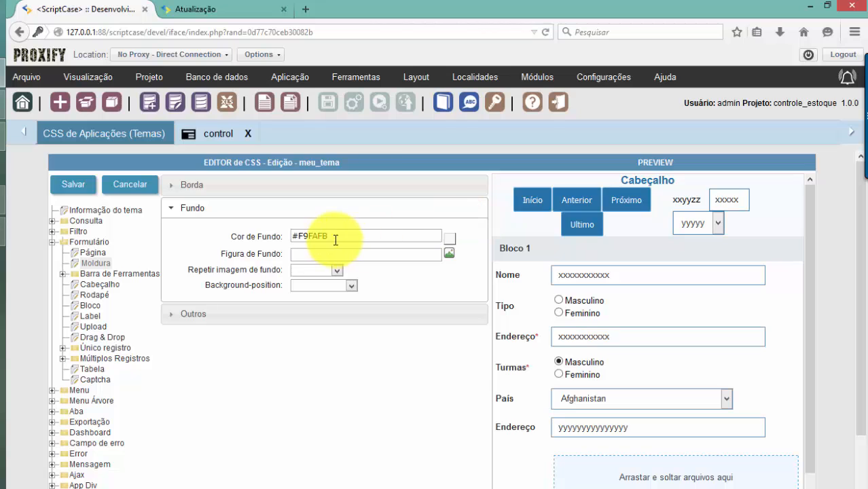
{"action": "left_click", "coordinate": [237, 317]}
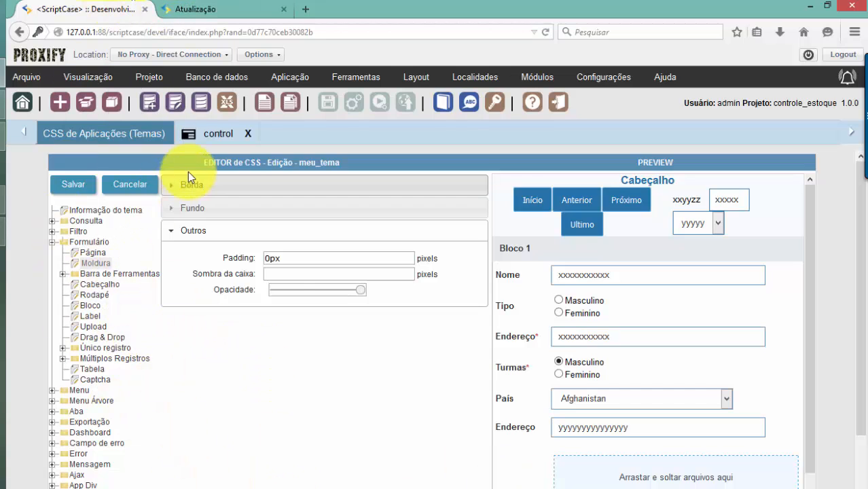
{"action": "left_click", "coordinate": [208, 142]}
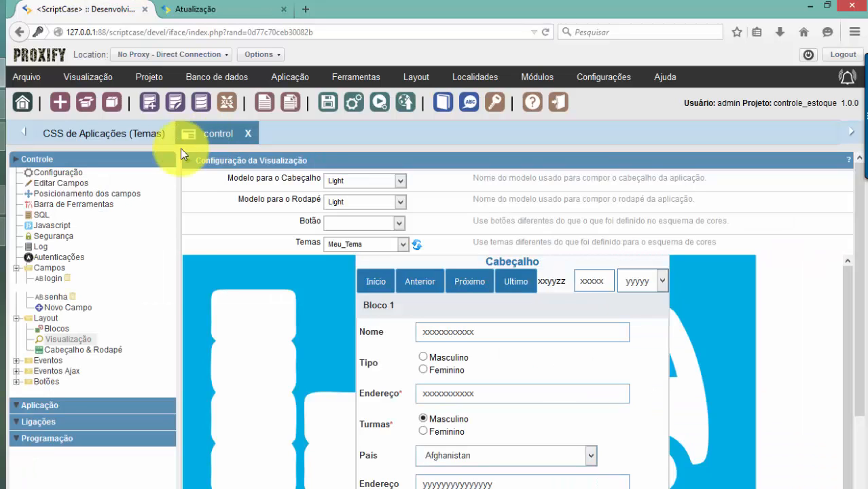
Right-align the control app with a 300 top and 30 right margin, then run and reload it
{"action": "left_click", "coordinate": [210, 9]}
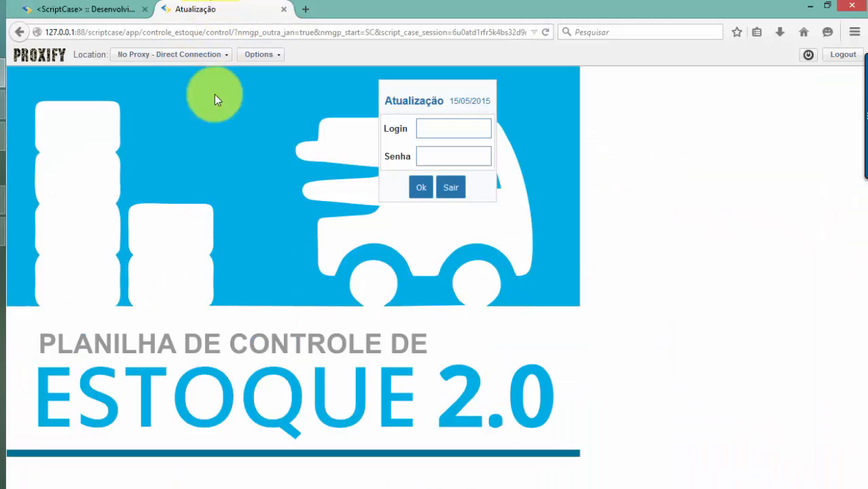
{"action": "left_click", "coordinate": [80, 7]}
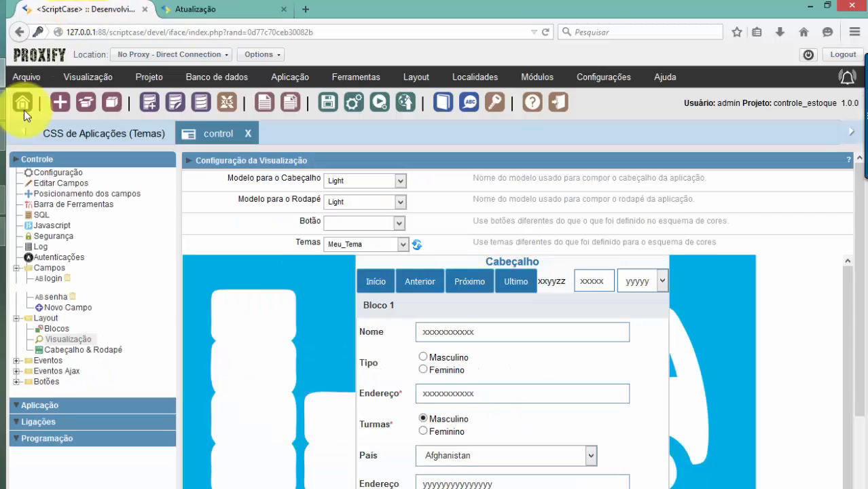
{"action": "left_click", "coordinate": [55, 175]}
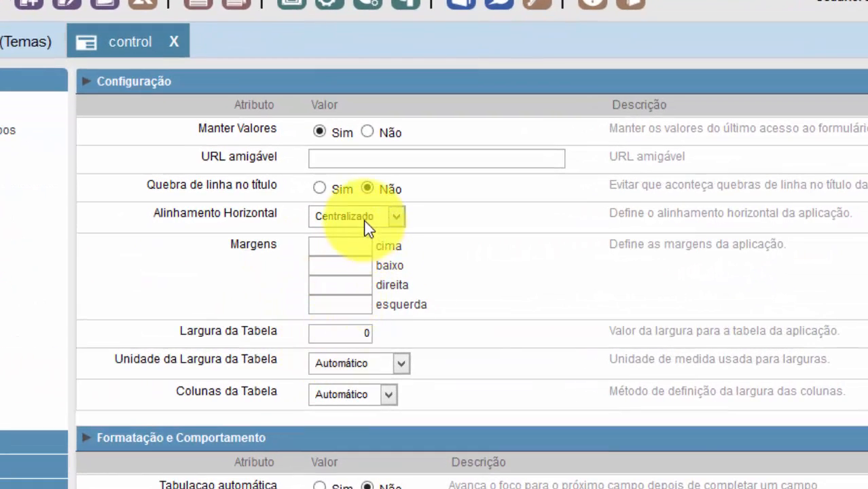
{"action": "left_click", "coordinate": [360, 217]}
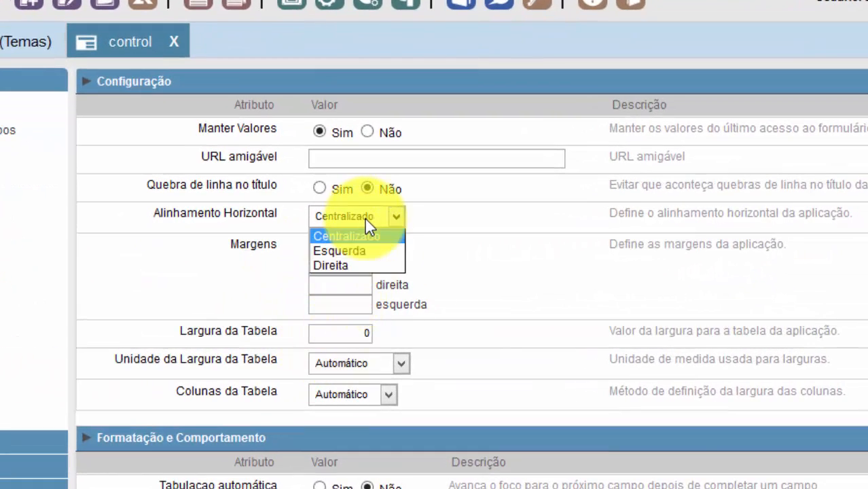
{"action": "left_click", "coordinate": [375, 265]}
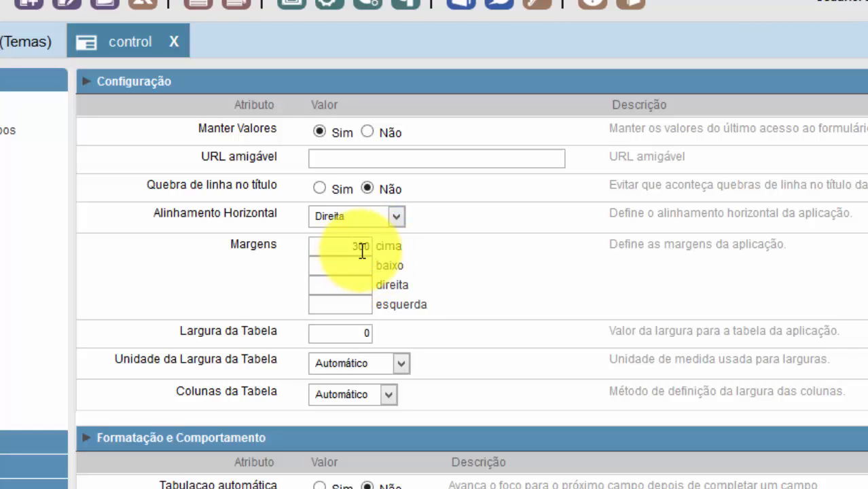
{"action": "left_click", "coordinate": [364, 250]}
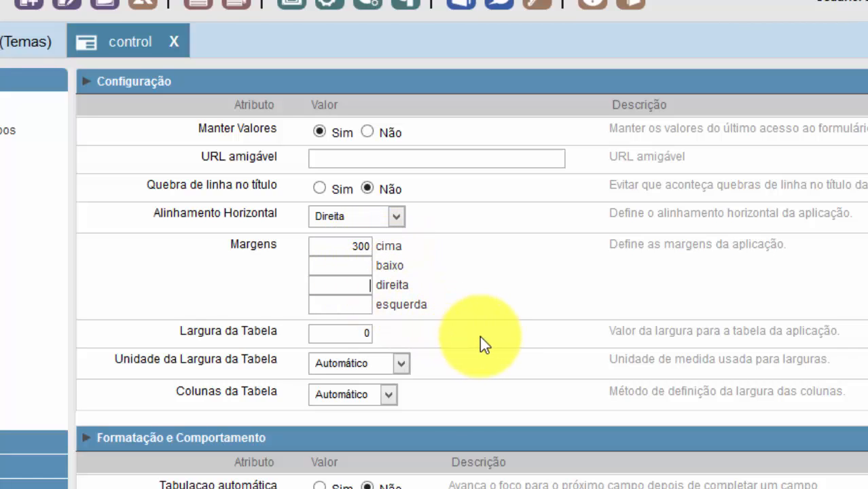
{"action": "type", "text": "30"}
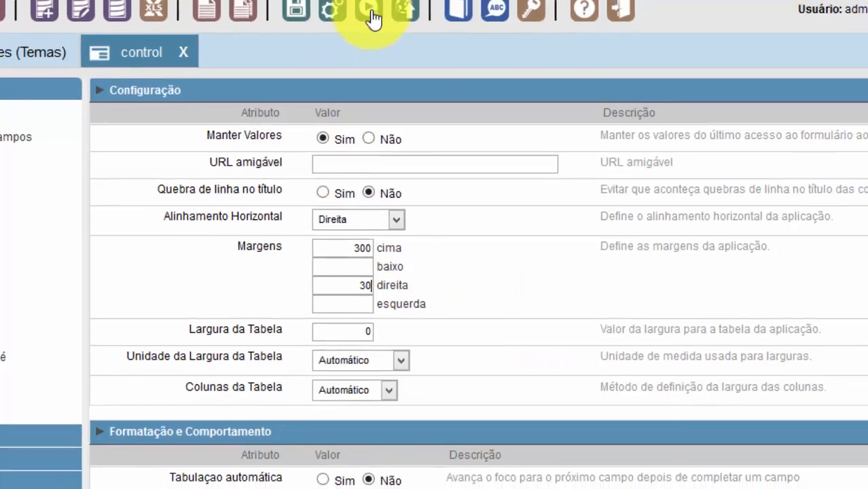
{"action": "left_click", "coordinate": [373, 19]}
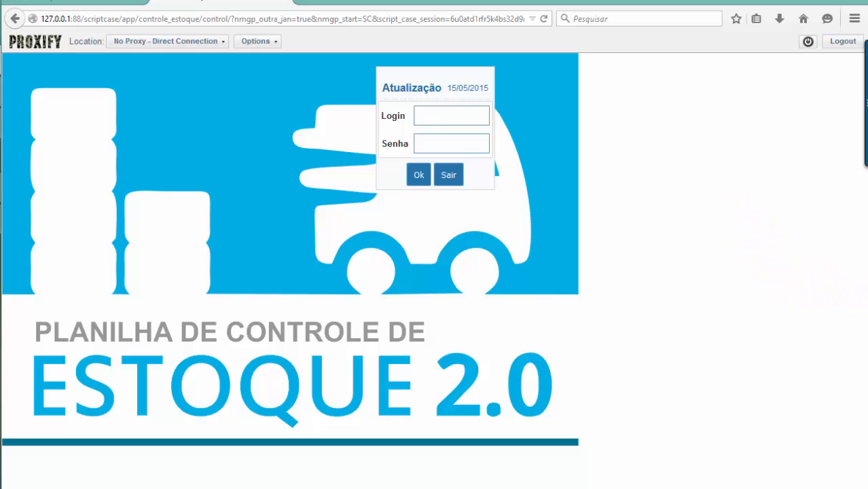
{"action": "key", "text": "F5"}
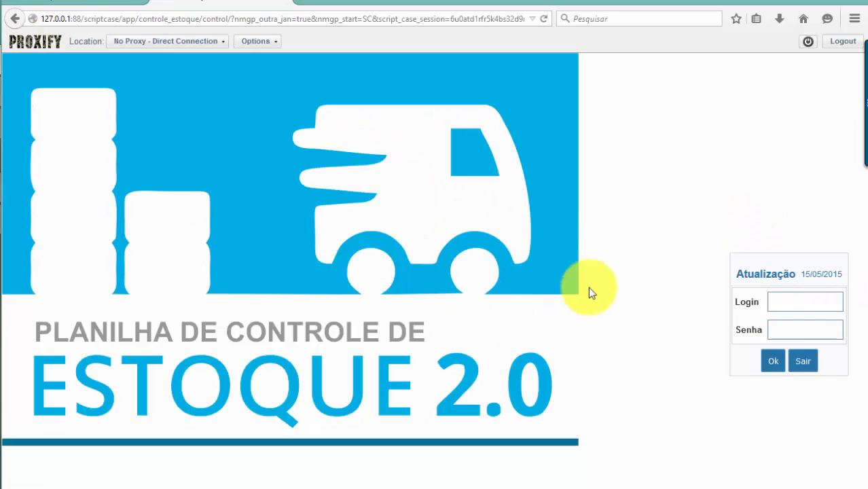
Change the right margin to 70, then rerun the control app and reload the login page
{"action": "left_click", "coordinate": [67, 2]}
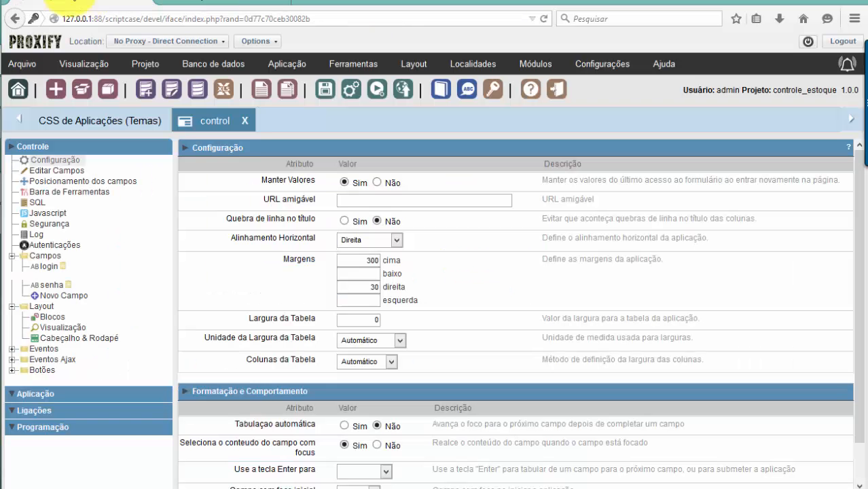
{"action": "left_click_drag", "start_coordinate": [349, 284], "coordinate": [397, 286]}
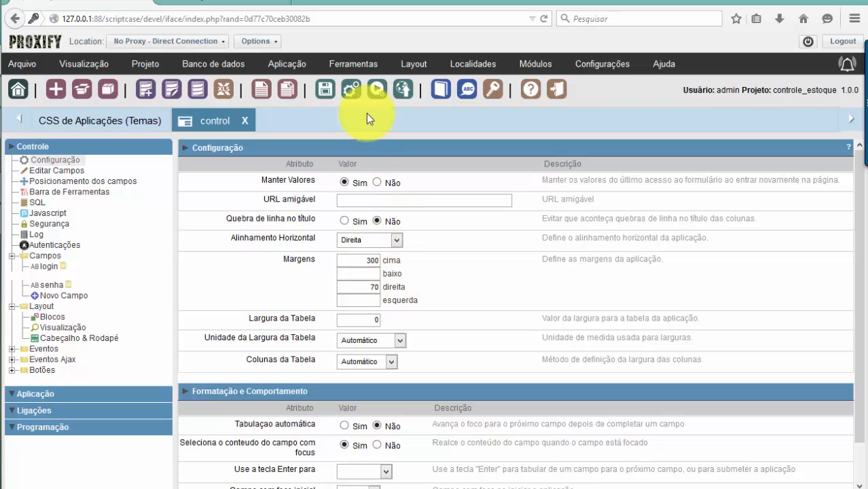
{"action": "left_click", "coordinate": [377, 89]}
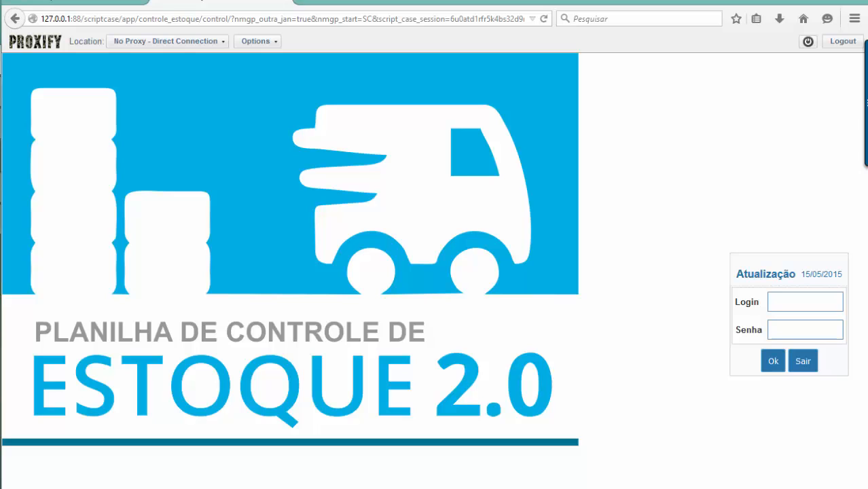
{"action": "key", "text": "F5"}
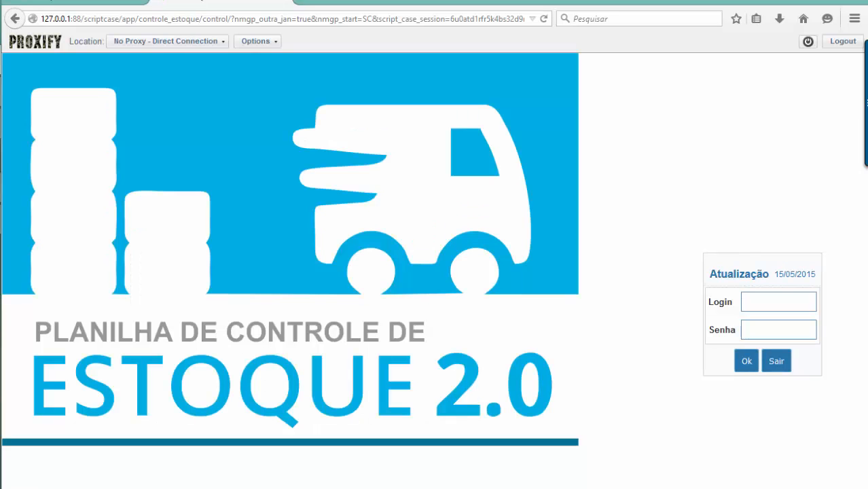
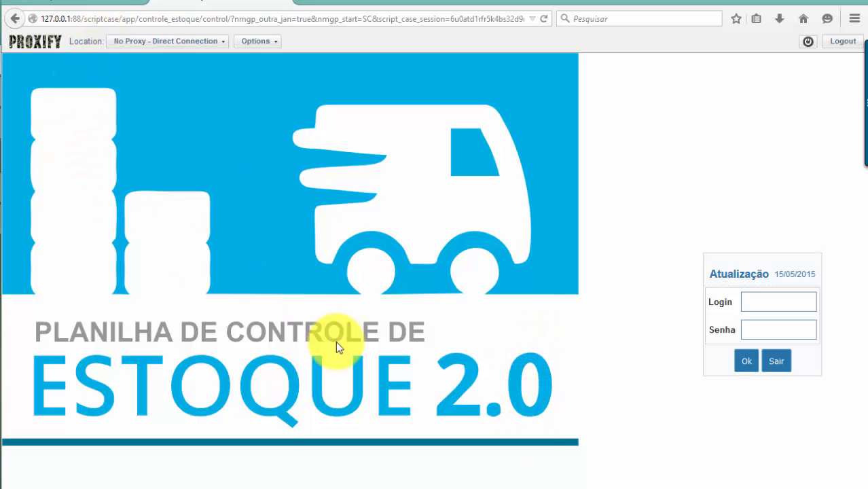
Compare the running login page with the editor, then view control's field layout with login and senha on Pag1
{"action": "left_click", "coordinate": [87, 1]}
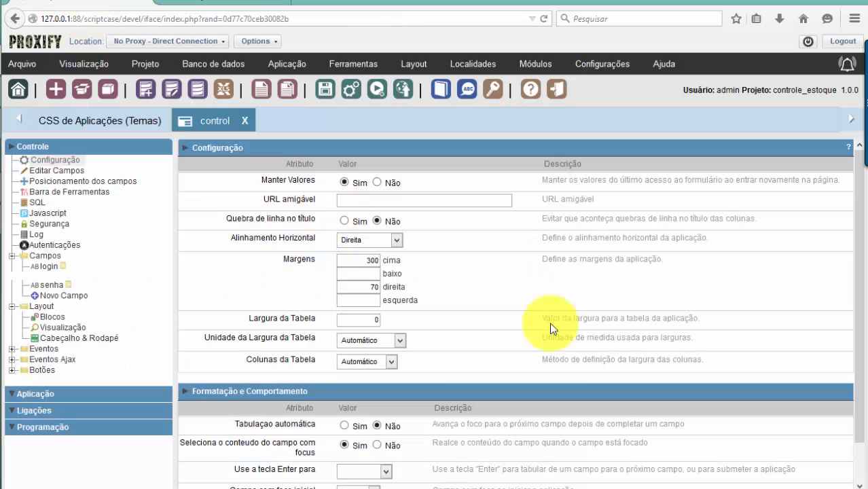
{"action": "left_click", "coordinate": [229, 2]}
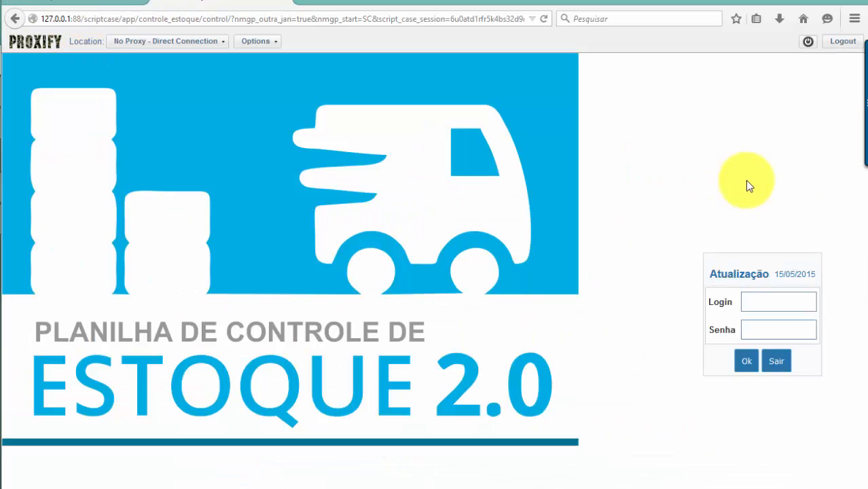
{"action": "left_click", "coordinate": [81, 2]}
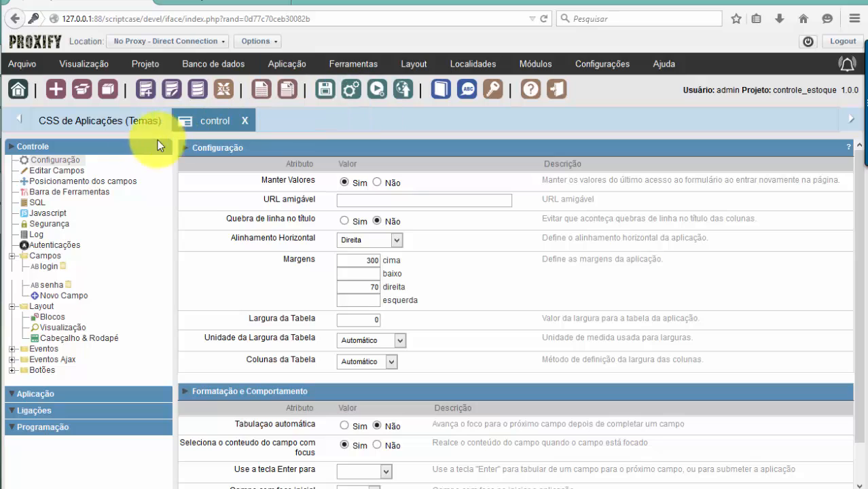
{"action": "left_click", "coordinate": [98, 180]}
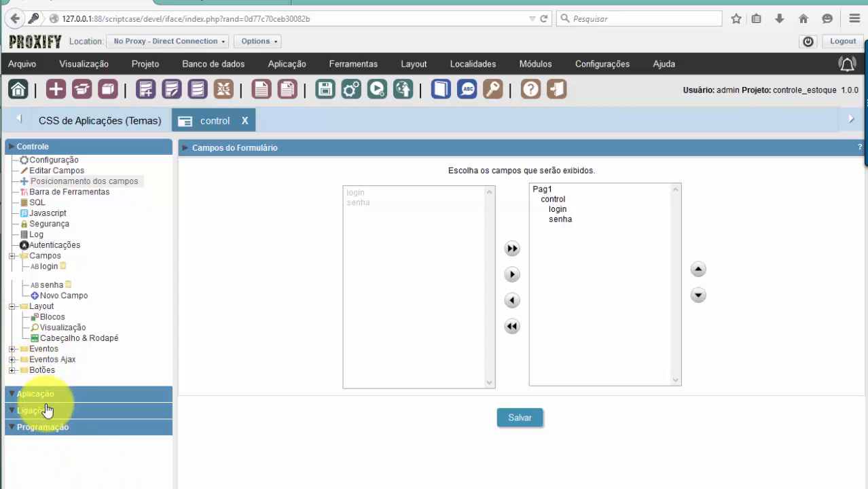
Check control's block settings, run the app, then view its Meu_Tema display settings
{"action": "left_click", "coordinate": [52, 319]}
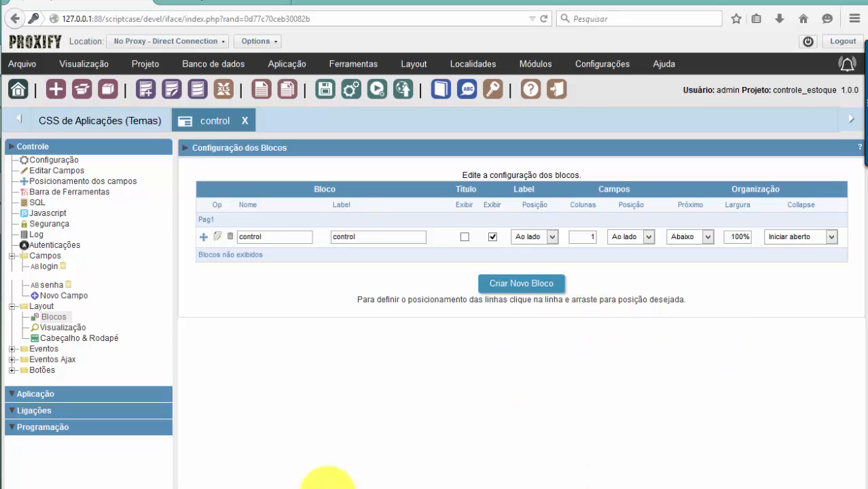
{"action": "left_click", "coordinate": [195, 98]}
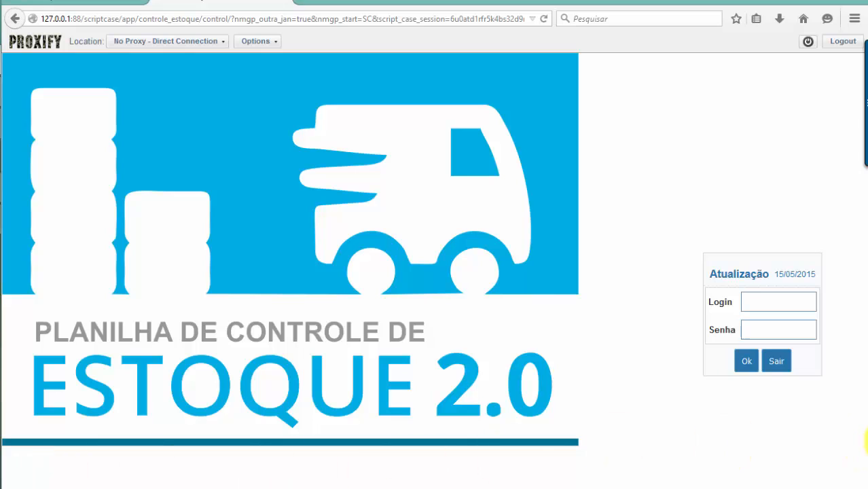
{"action": "left_click", "coordinate": [72, 3]}
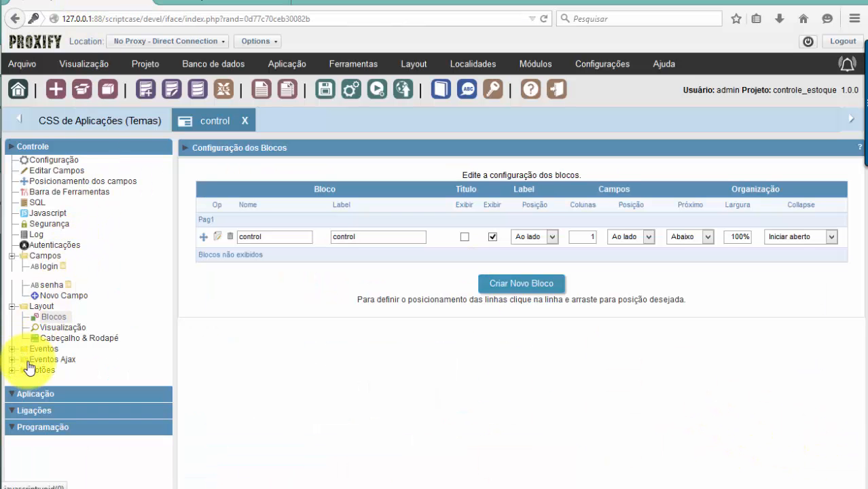
{"action": "left_click", "coordinate": [60, 328]}
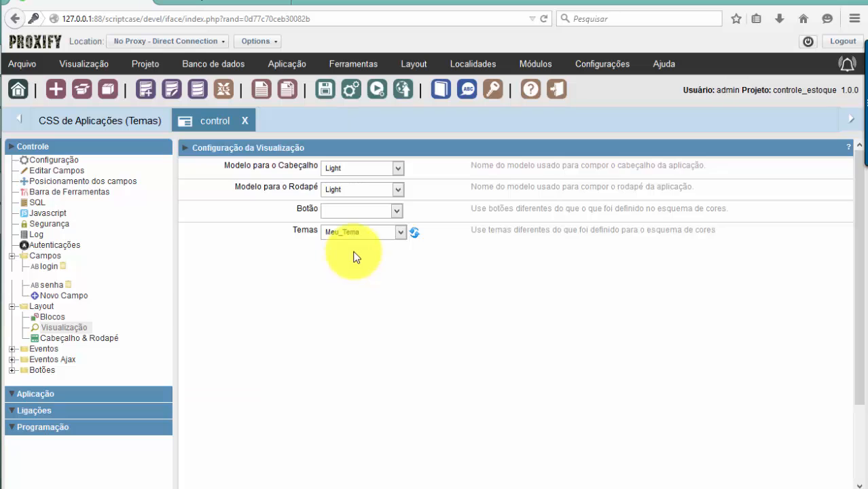
Set control's footer template (Modelo para o Rodapé) to Meu_Tema and save, moving to Cabeçalho & Rodapé
{"action": "left_click", "coordinate": [333, 191]}
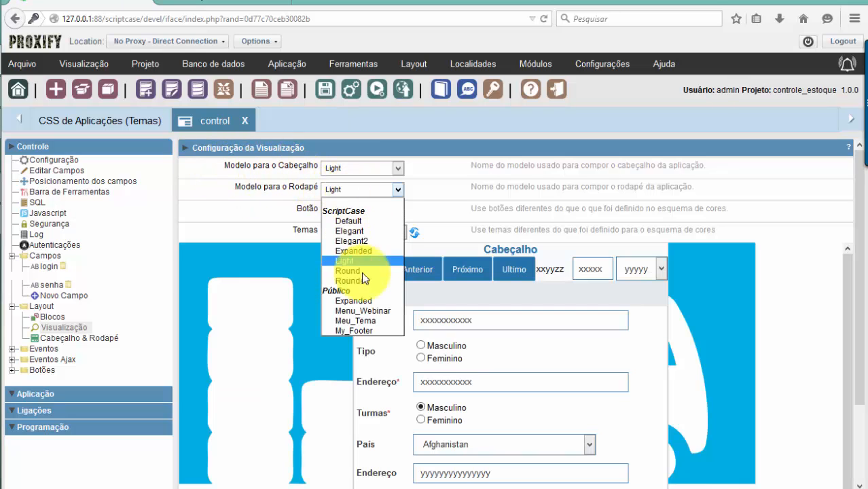
{"action": "left_click", "coordinate": [370, 320]}
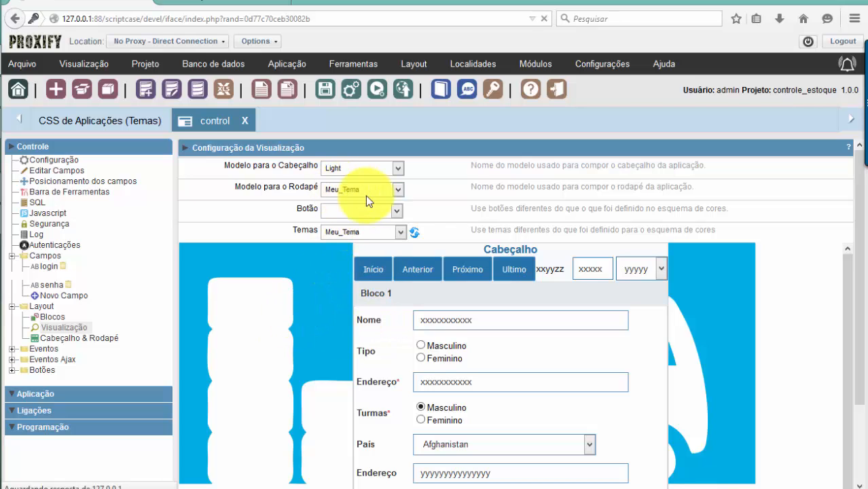
{"action": "mouse_move", "coordinate": [408, 68]}
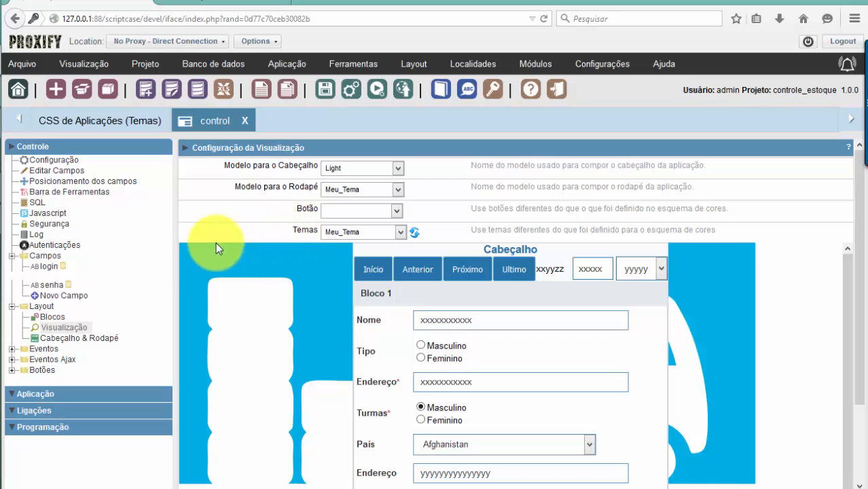
{"action": "left_click", "coordinate": [77, 338]}
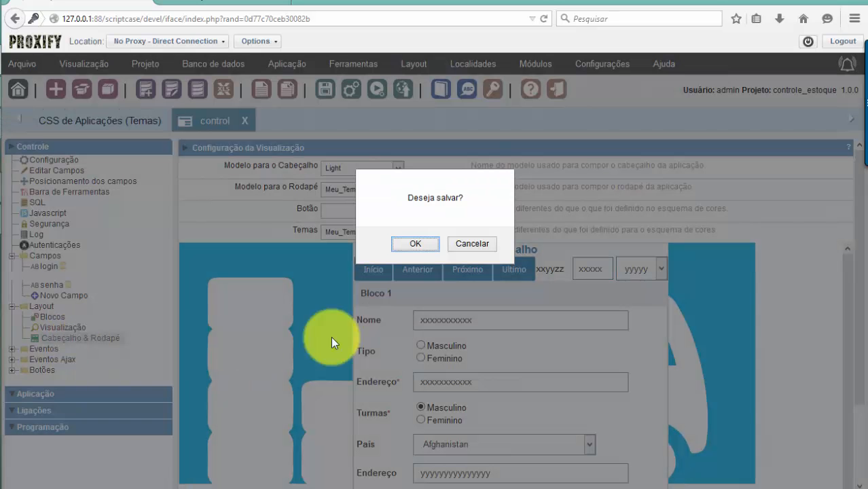
{"action": "left_click", "coordinate": [411, 245]}
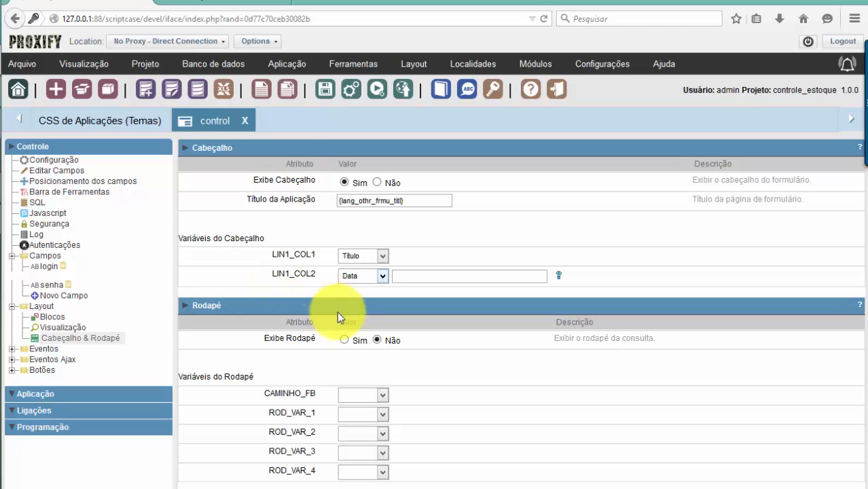
Make footer variable ROD_VAR_1 an Imagem and browse the scriptcase general images for it
{"action": "left_click", "coordinate": [373, 411]}
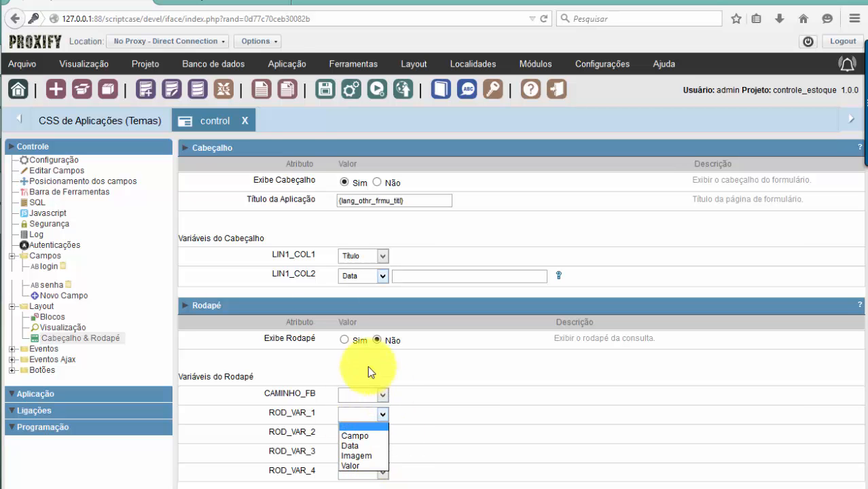
{"action": "left_click", "coordinate": [211, 6]}
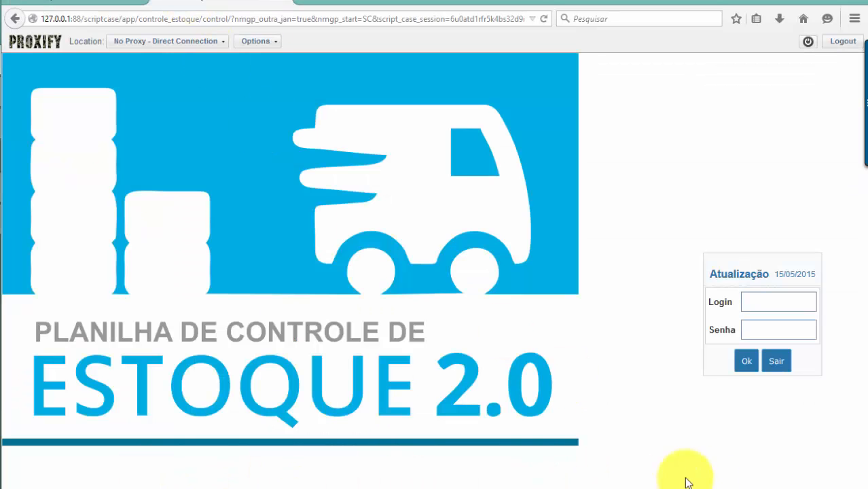
{"action": "left_click", "coordinate": [102, 6]}
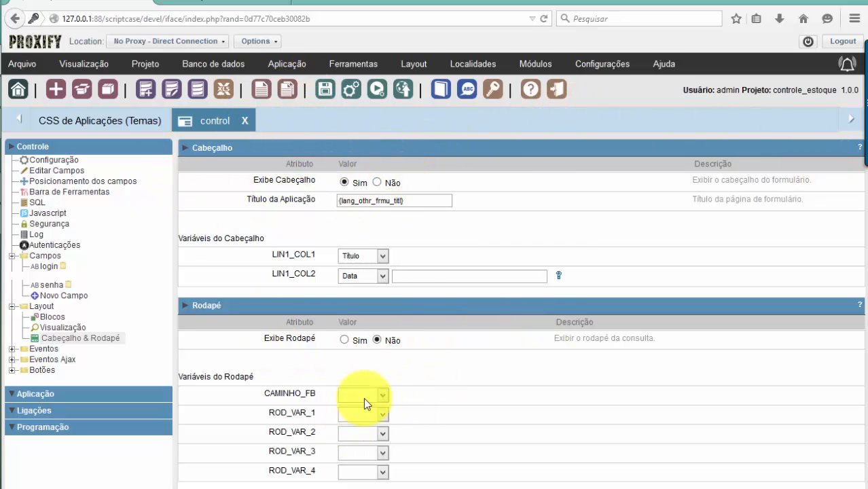
{"action": "left_click", "coordinate": [373, 414]}
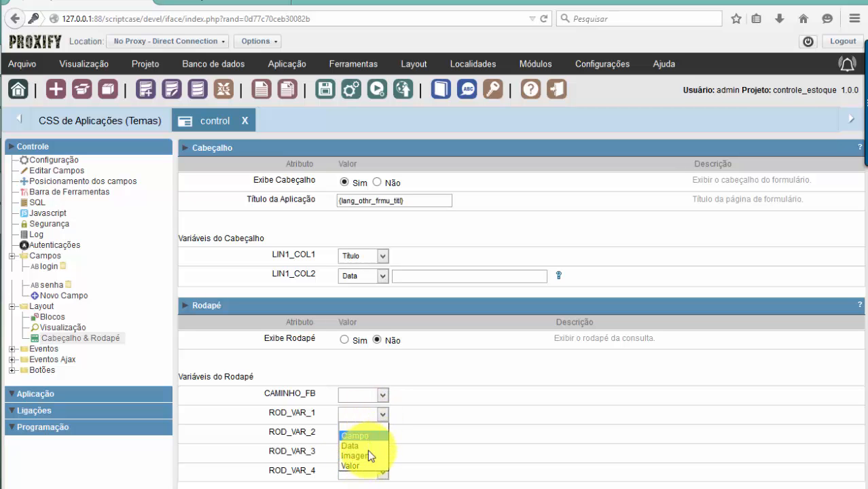
{"action": "left_click", "coordinate": [370, 453]}
{"action": "left_click", "coordinate": [556, 415]}
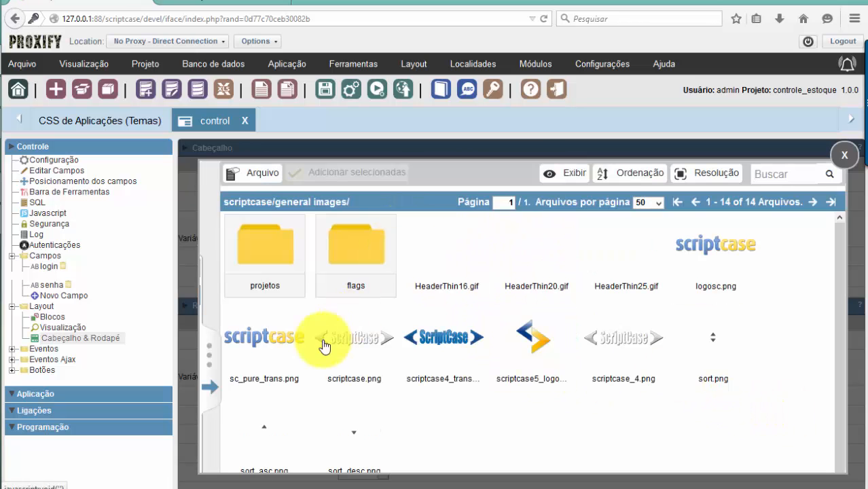
Browse the Público Background images folder, then close the image browser without choosing an image
{"action": "left_click", "coordinate": [208, 360]}
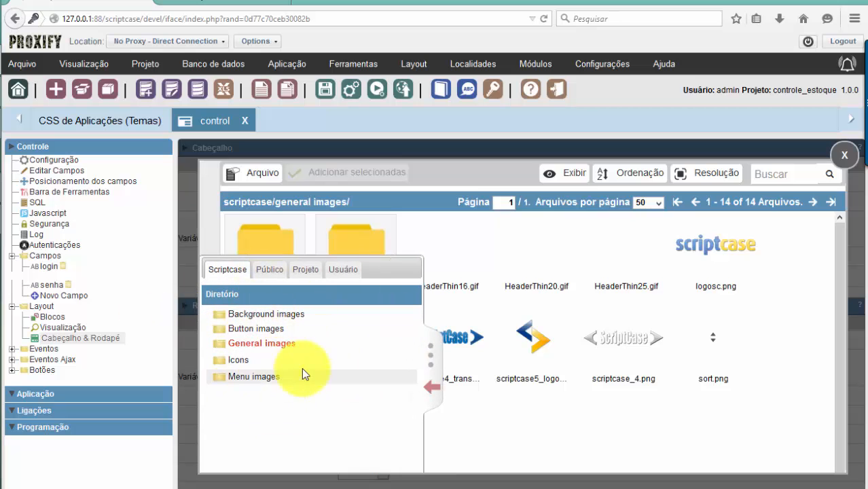
{"action": "left_click", "coordinate": [265, 271]}
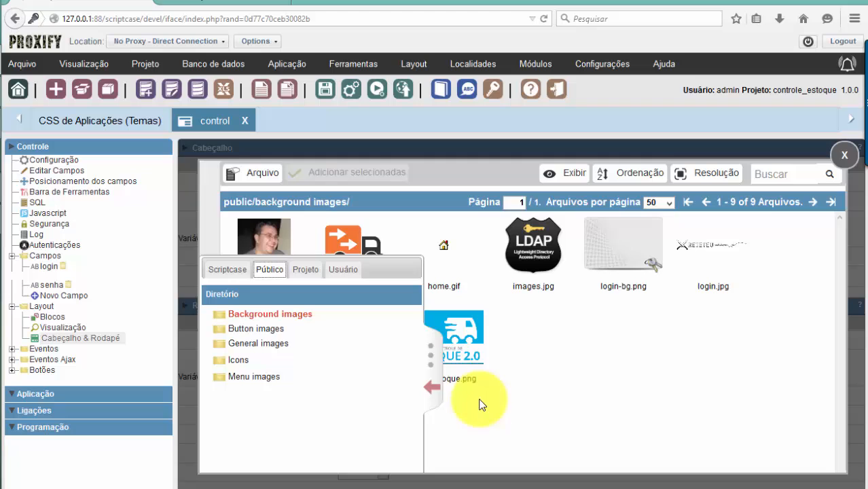
{"action": "left_click", "coordinate": [429, 384]}
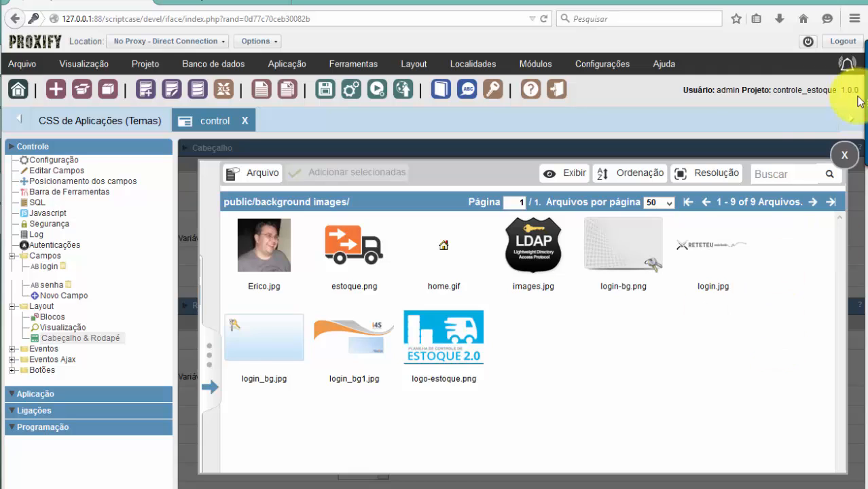
{"action": "left_click", "coordinate": [843, 164]}
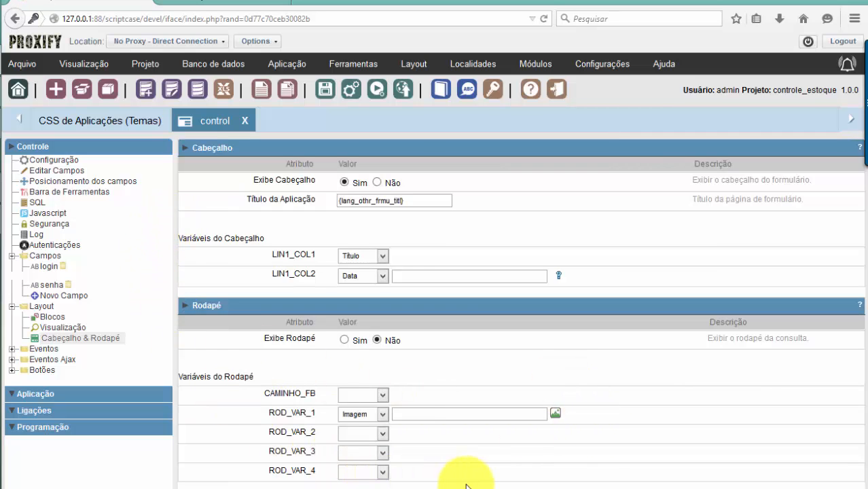
{"action": "left_click", "coordinate": [216, 5]}
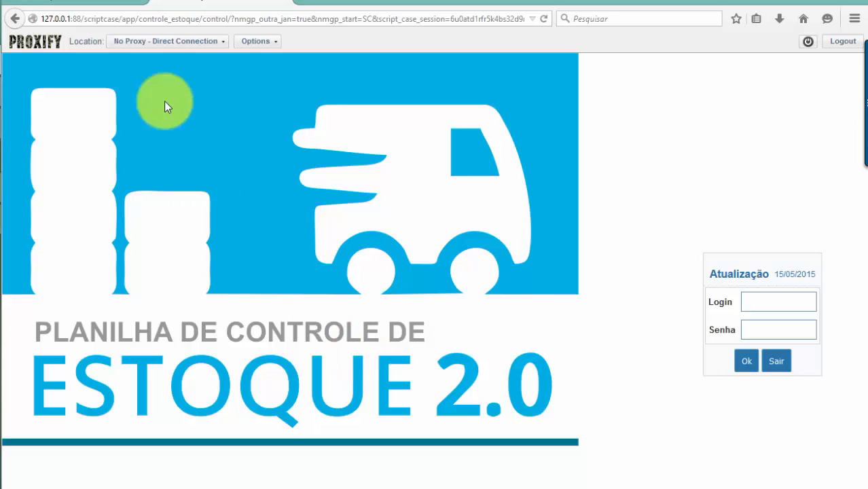
{"action": "left_click", "coordinate": [217, 5]}
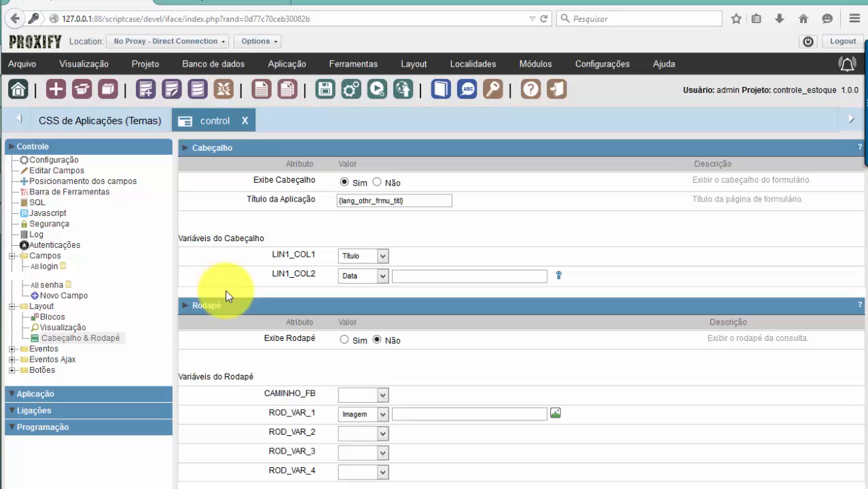
{"action": "left_click", "coordinate": [83, 64]}
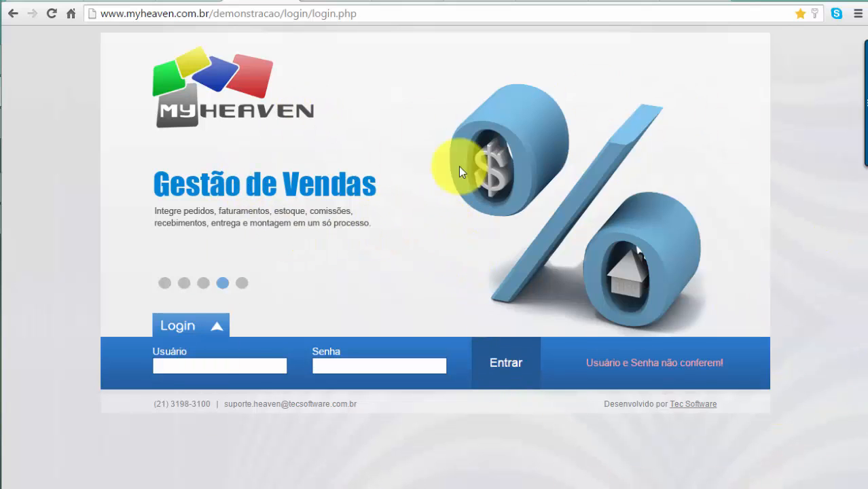
Inspect the MyHeaven demo's slide image markup in Chrome DevTools, then close the inspector
{"action": "right_click", "coordinate": [391, 236]}
{"action": "left_click", "coordinate": [450, 344]}
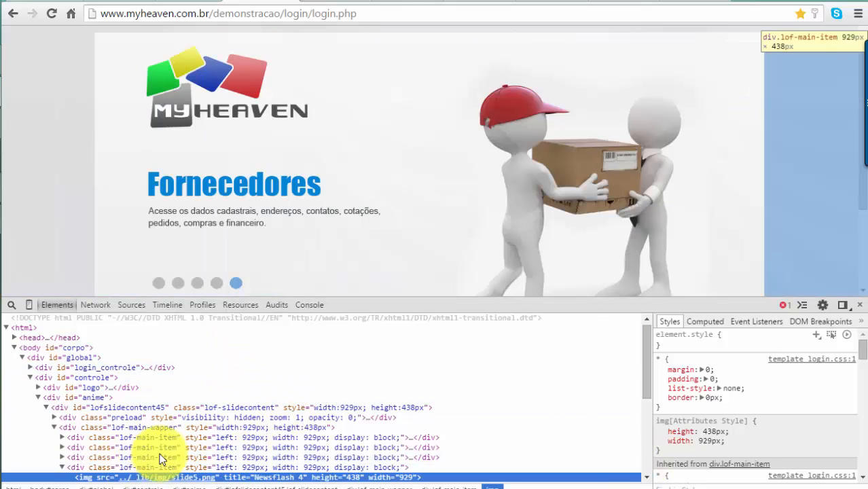
{"action": "scroll", "coordinate": [571, 220], "scroll_direction": "down", "scroll_amount": 3}
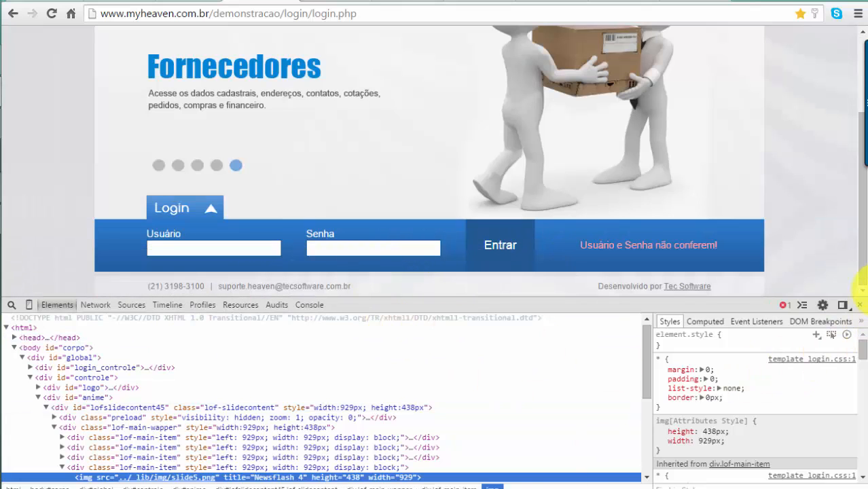
{"action": "left_click", "coordinate": [859, 304]}
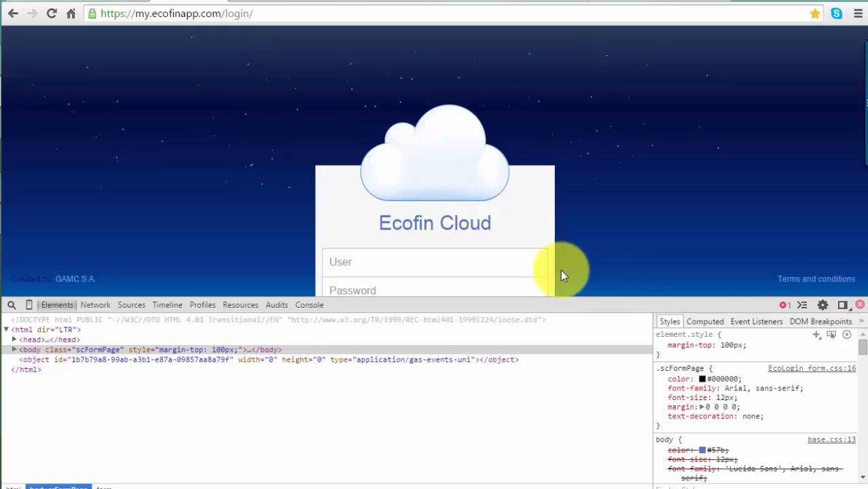
Close DevTools on the Ecofin Cloud login page with F12
{"action": "key", "text": "F12"}
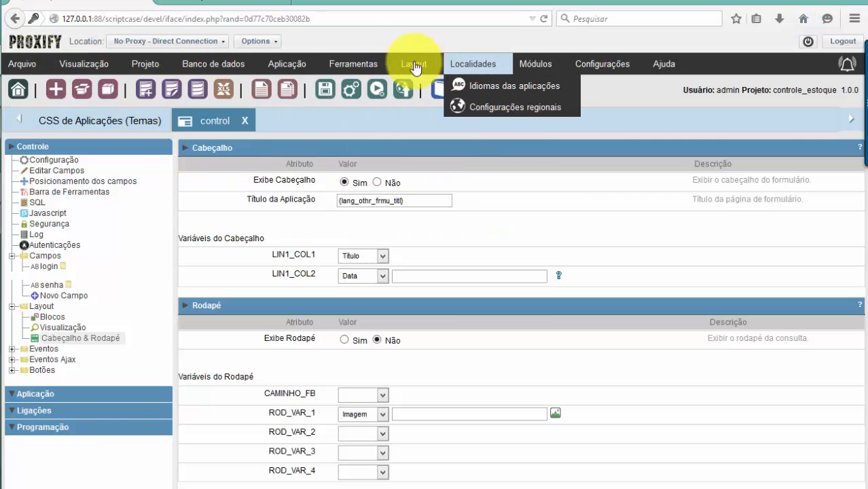
Open the CSS de Aplicações (Temas) themes gallery from the Layout menu
{"action": "left_click", "coordinate": [438, 87]}
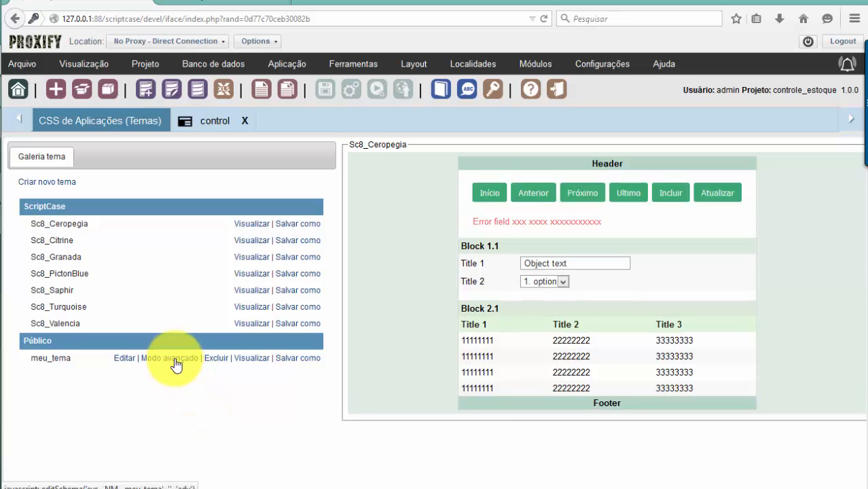
Open meu_tema in the advanced CSS editor, glancing at the Chrome reference window
{"action": "left_click", "coordinate": [170, 358]}
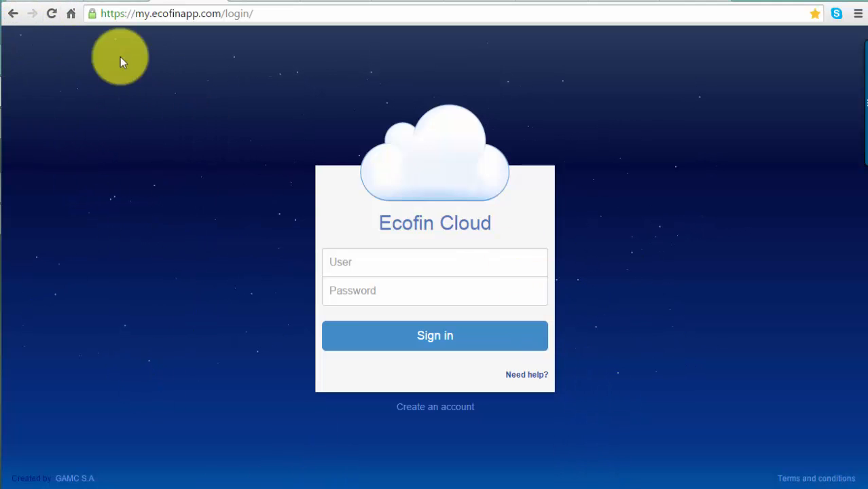
{"action": "key", "text": "alt+Tab"}
{"action": "key", "text": "alt+Tab"}
{"action": "key", "text": "alt+Tab"}
{"action": "key", "text": "alt+Tab"}
{"action": "key", "text": "alt+Tab"}
{"action": "key", "text": "alt+Tab"}
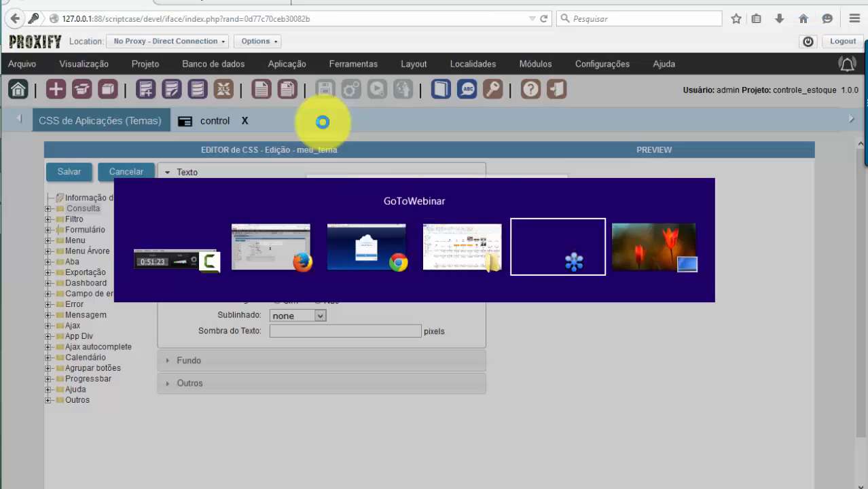
{"action": "key", "text": "alt+Tab"}
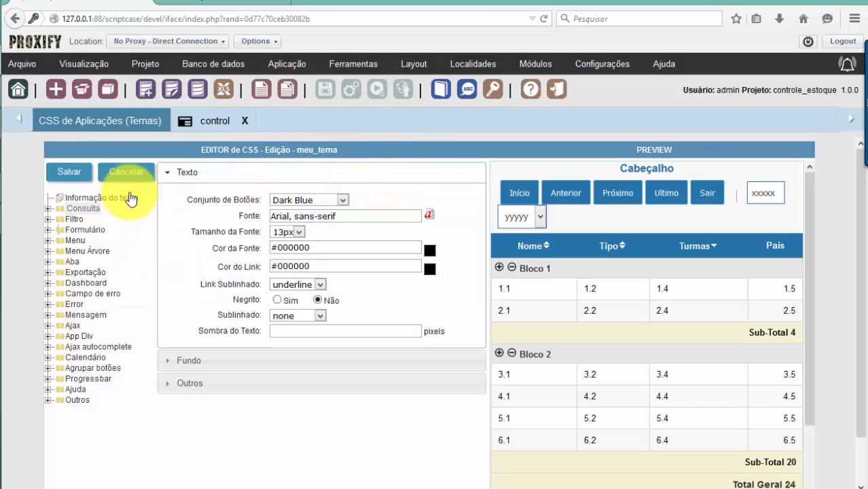
Inspect meu_tema's Formulário Página and Moldura background settings, including the frame's background position options
{"action": "left_click", "coordinate": [48, 229]}
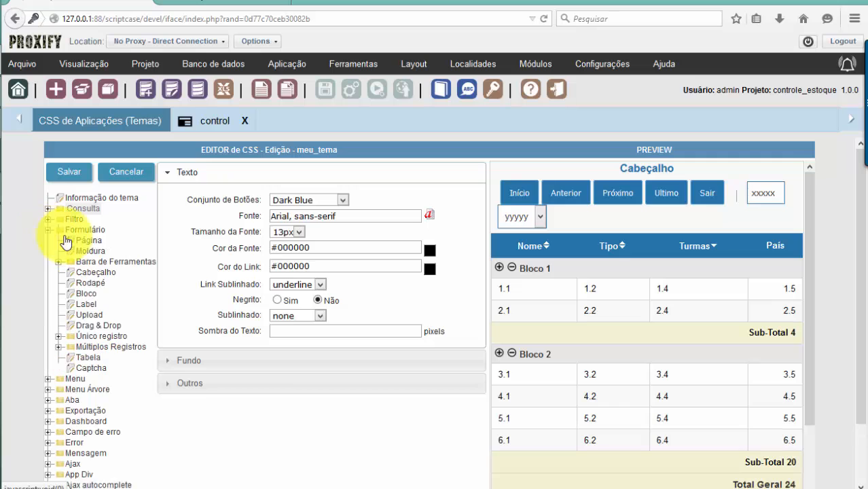
{"action": "left_click", "coordinate": [82, 242]}
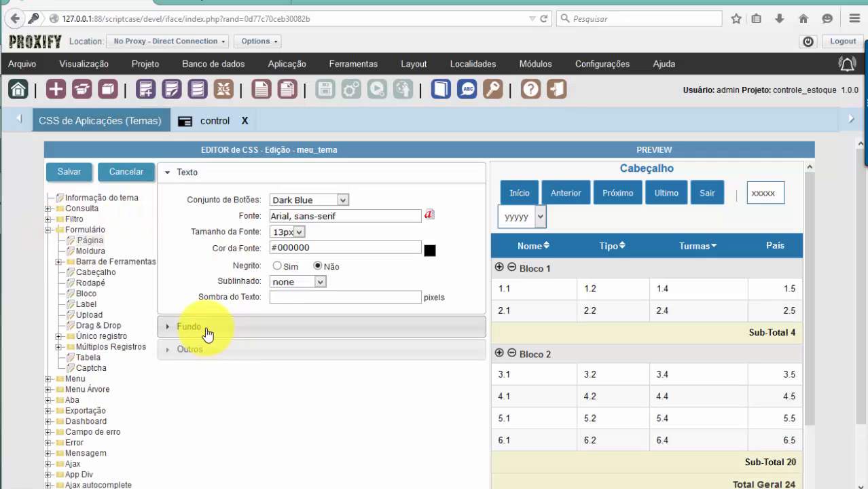
{"action": "left_click", "coordinate": [204, 330]}
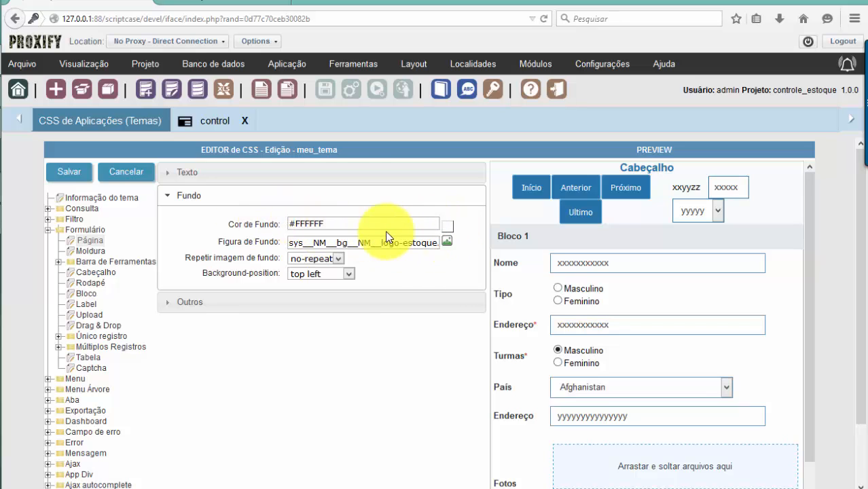
{"action": "left_click", "coordinate": [90, 251]}
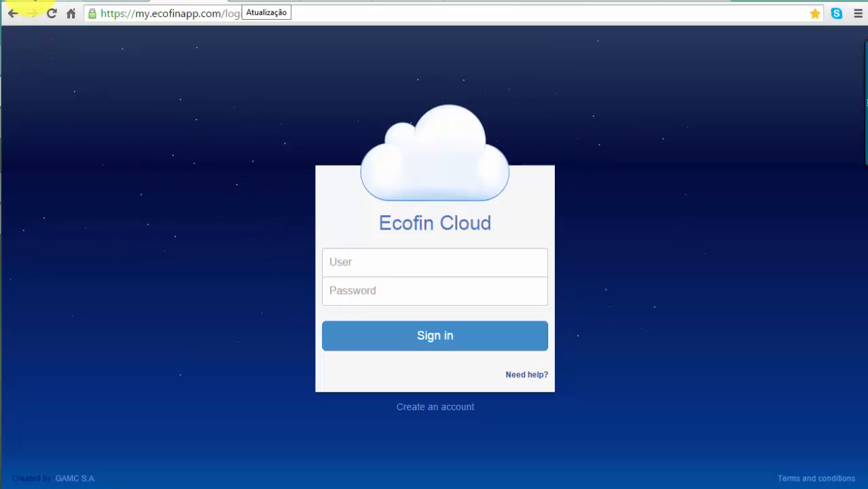
{"action": "key", "text": "alt+Tab"}
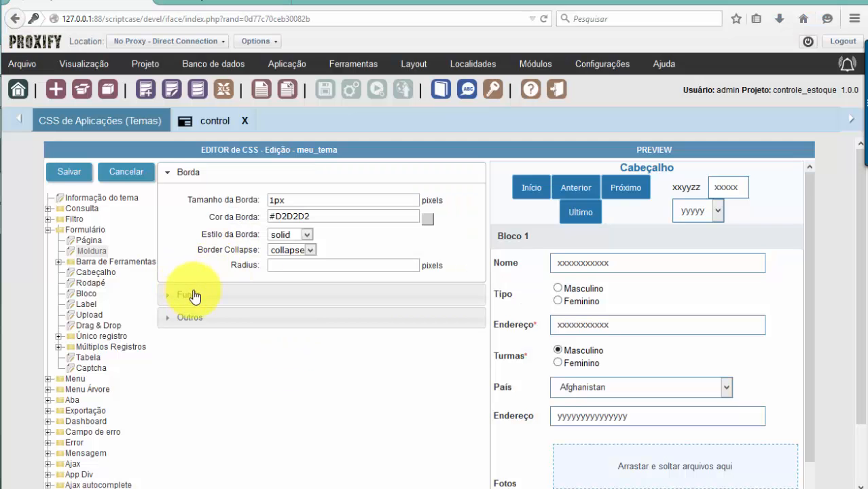
{"action": "left_click", "coordinate": [201, 297]}
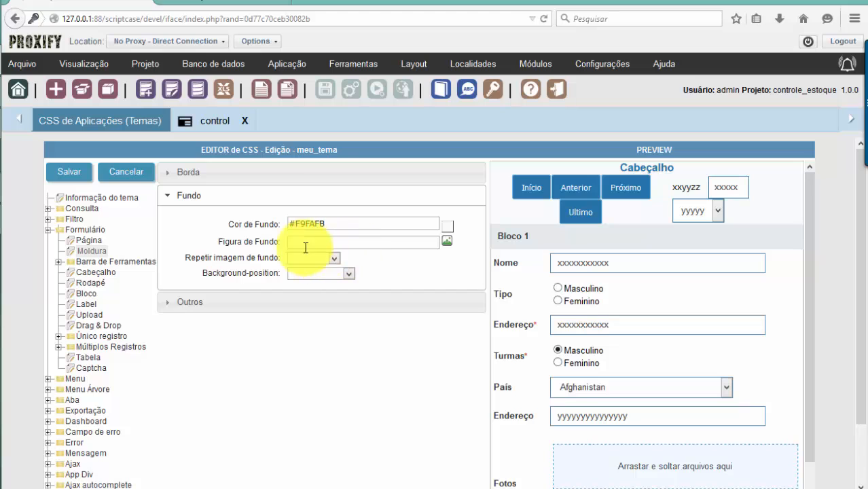
{"action": "left_click", "coordinate": [320, 274]}
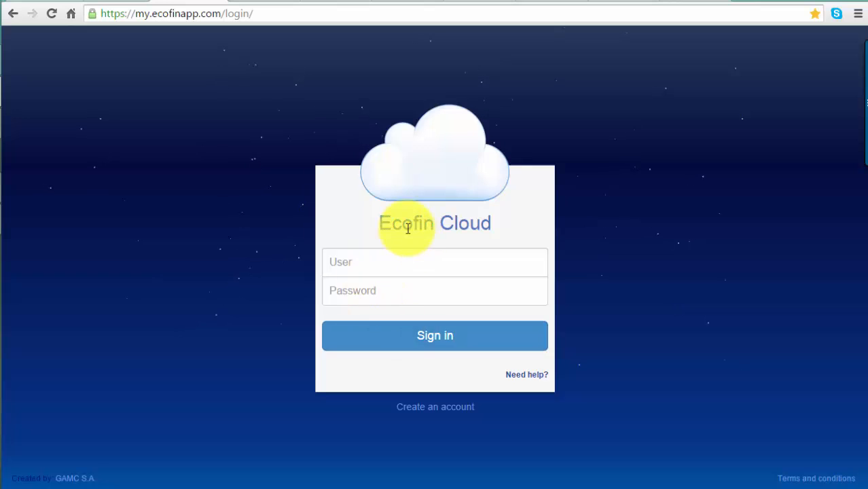
Try the User and Password fields on the Ecofin Cloud login page
{"action": "left_click", "coordinate": [376, 266]}
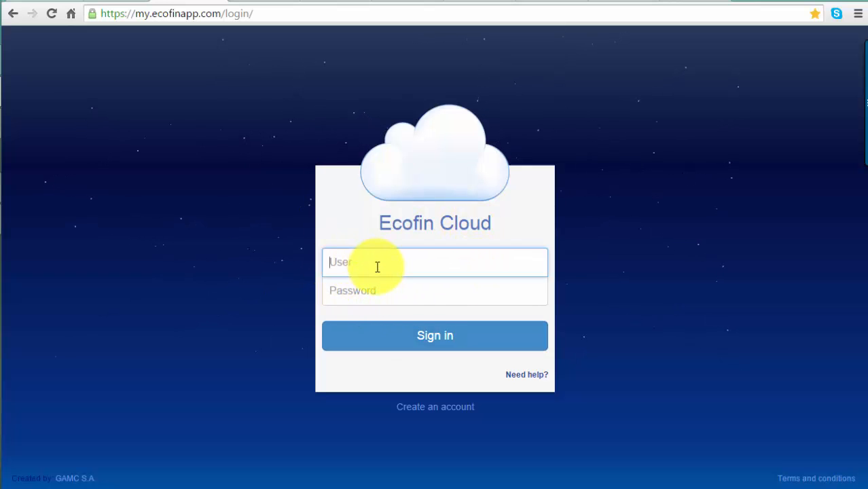
{"action": "left_click", "coordinate": [382, 288]}
{"action": "left_click", "coordinate": [378, 273]}
{"action": "left_click", "coordinate": [387, 288]}
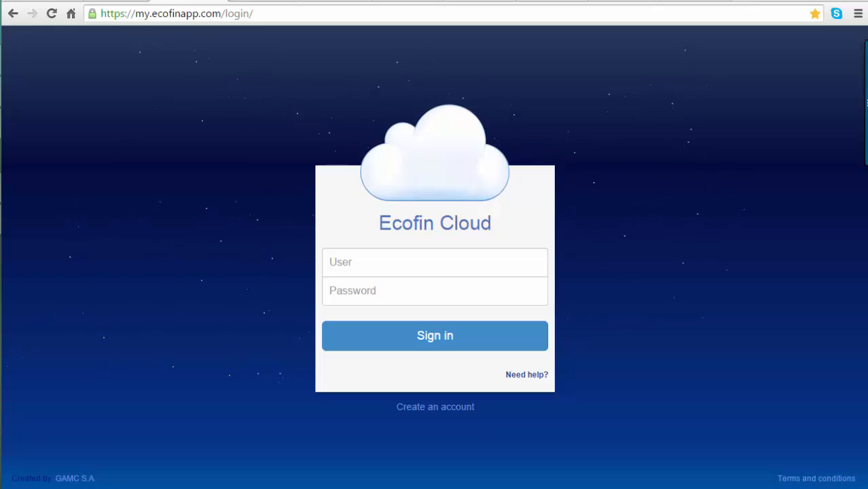
Load the login_personalizado-SCV8 YouTube video from its pasted URL in a new tab
{"action": "left_click", "coordinate": [745, 4]}
{"action": "type", "text": "https://www.youtube.com/watch?v=1DyXCu4Hfzs"}
{"action": "key", "text": "Return"}
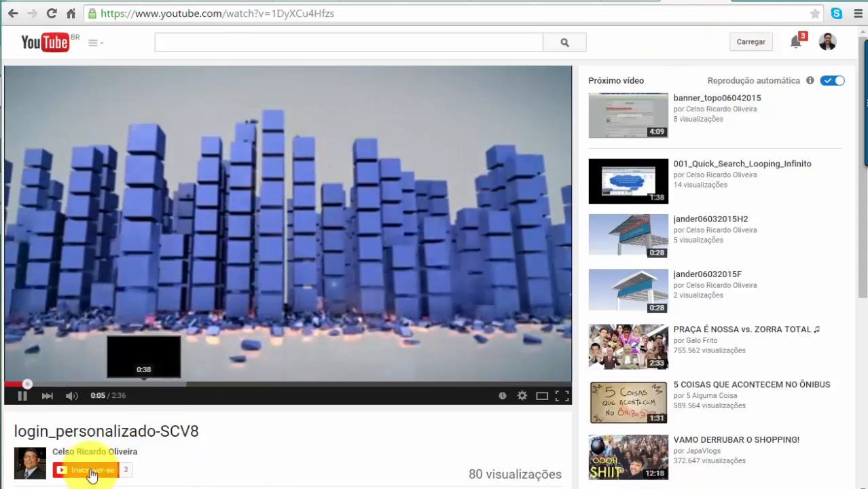
Seek the login_personalizado-SCV8 video to its custom login demo and watch it fullscreen
{"action": "scroll", "coordinate": [226, 442], "scroll_direction": "down", "scroll_amount": 2}
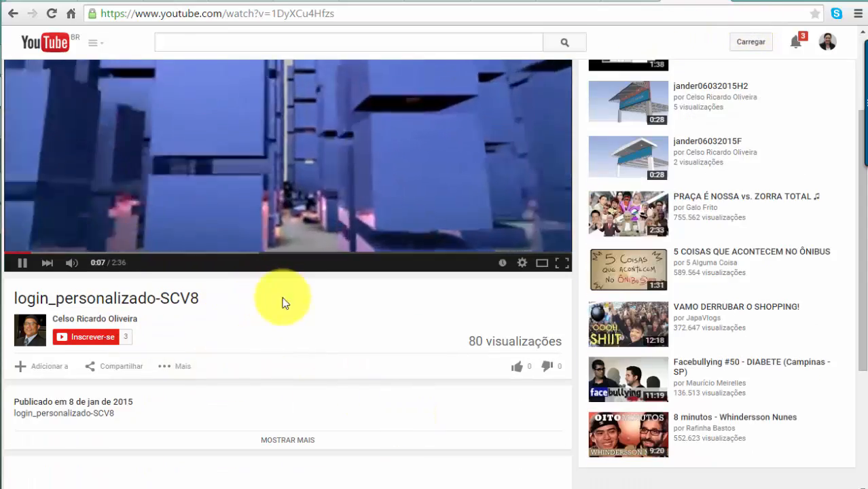
{"action": "scroll", "coordinate": [287, 300], "scroll_direction": "up", "scroll_amount": 2}
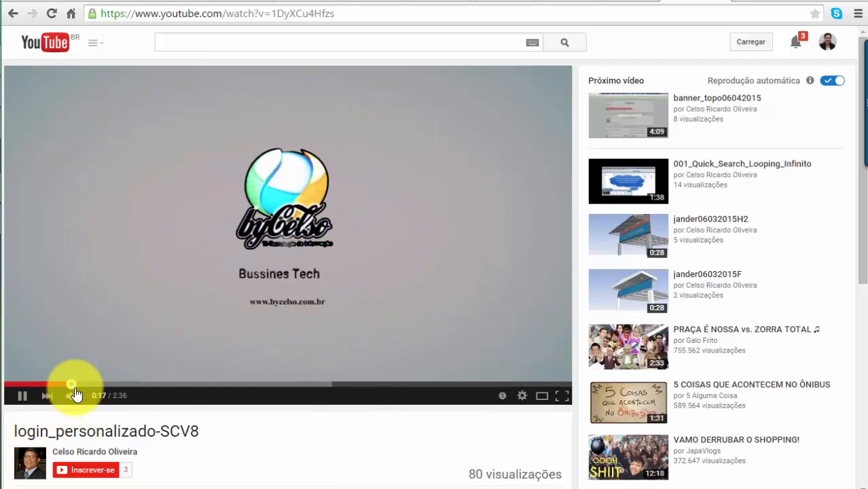
{"action": "left_click", "coordinate": [139, 384]}
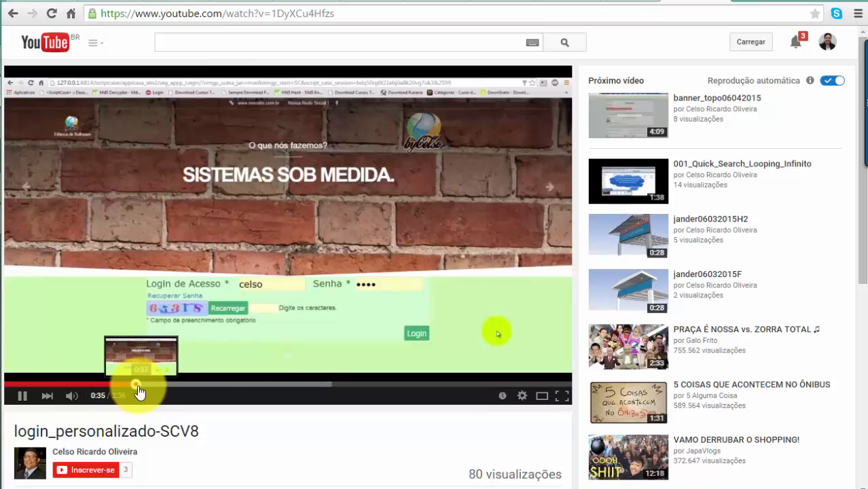
{"action": "left_click", "coordinate": [247, 385]}
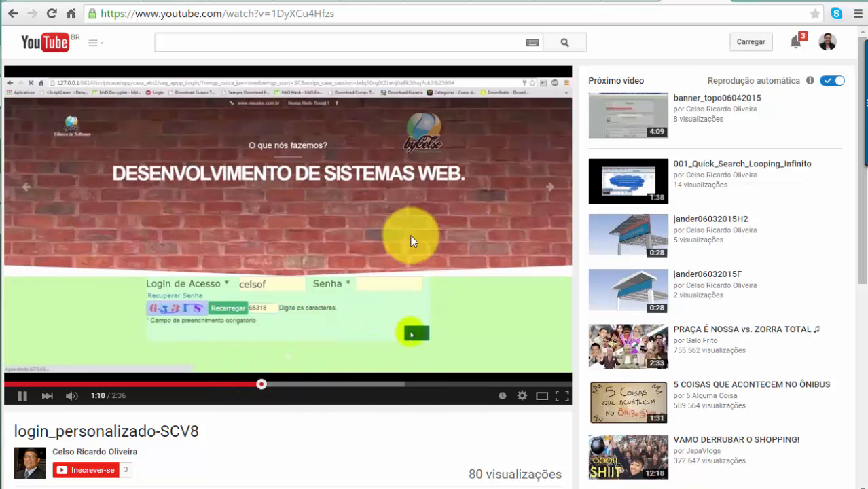
{"action": "scroll", "coordinate": [388, 257], "scroll_direction": "down", "scroll_amount": 2}
{"action": "scroll", "coordinate": [325, 251], "scroll_direction": "up", "scroll_amount": 2}
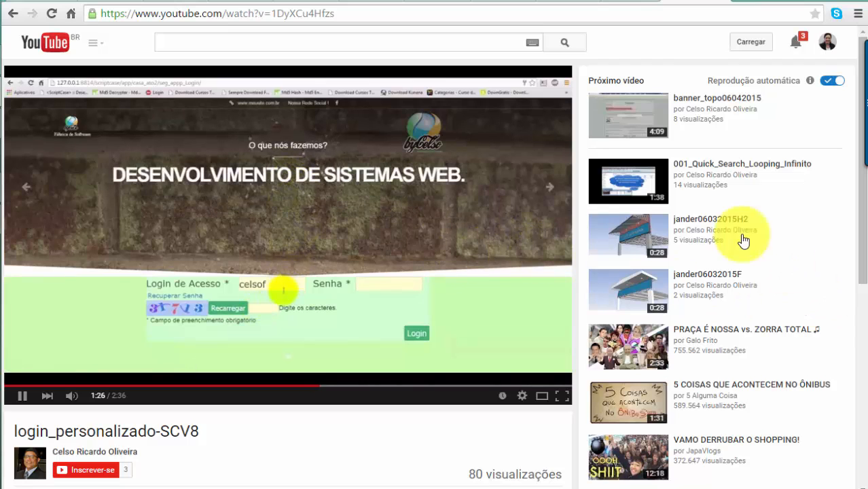
{"action": "left_click", "coordinate": [562, 398]}
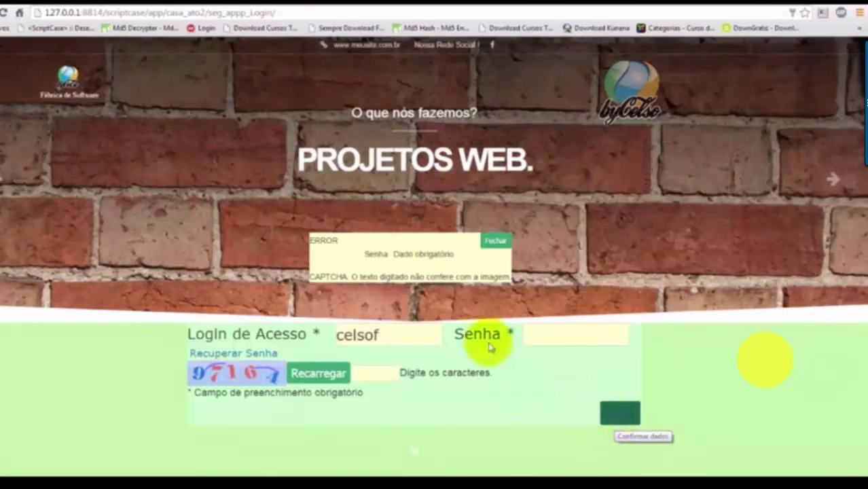
{"action": "left_click", "coordinate": [495, 241]}
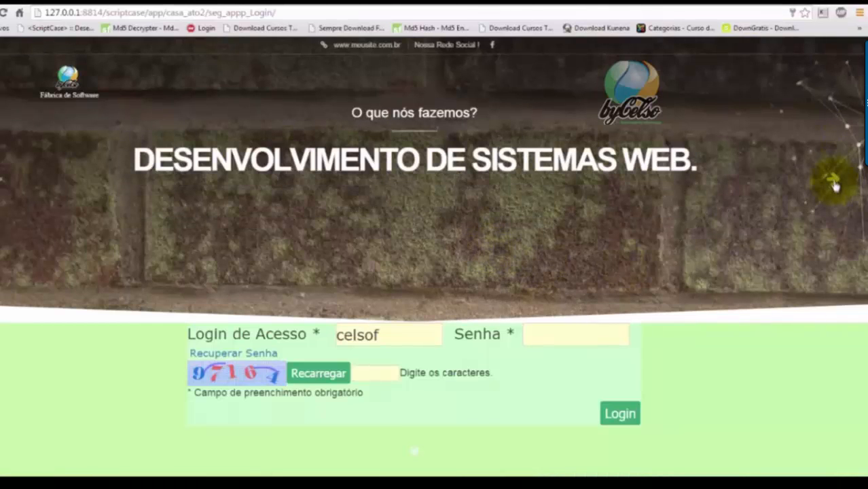
{"action": "left_click", "coordinate": [834, 181]}
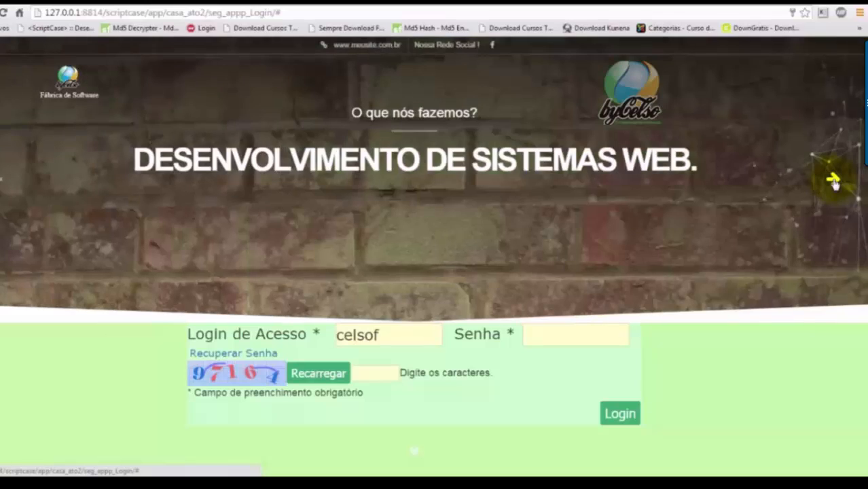
{"action": "left_click", "coordinate": [834, 181]}
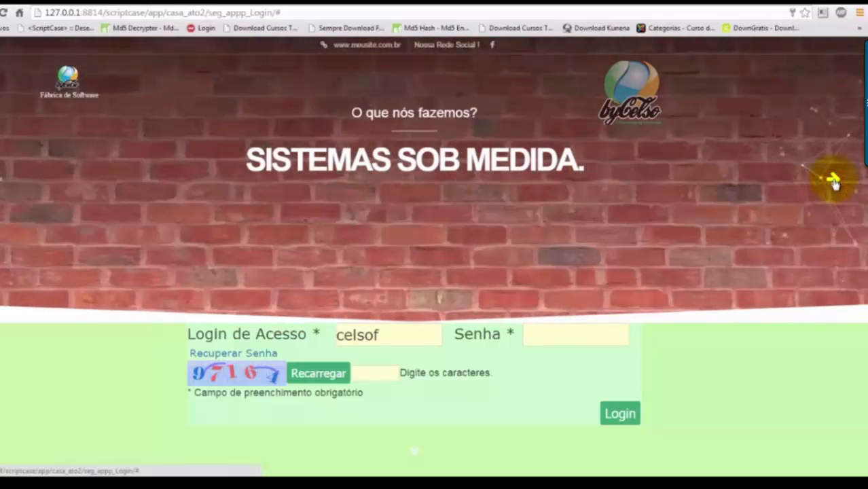
{"action": "left_click", "coordinate": [834, 181]}
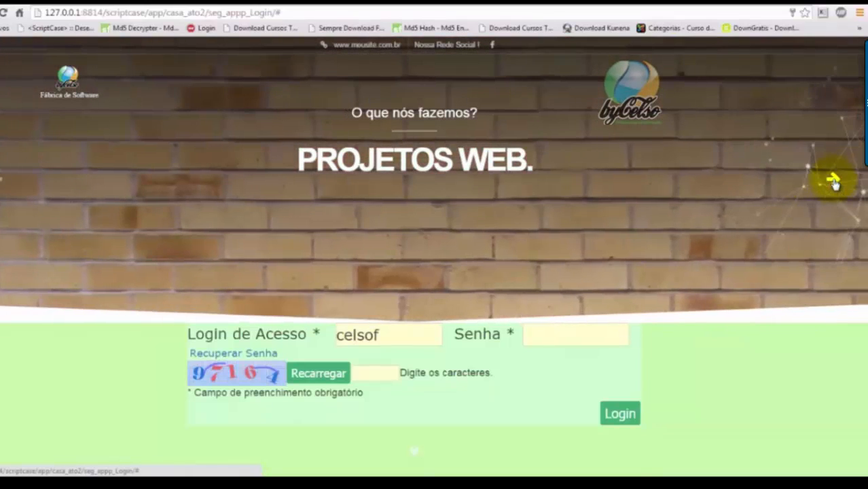
{"action": "left_click", "coordinate": [834, 181]}
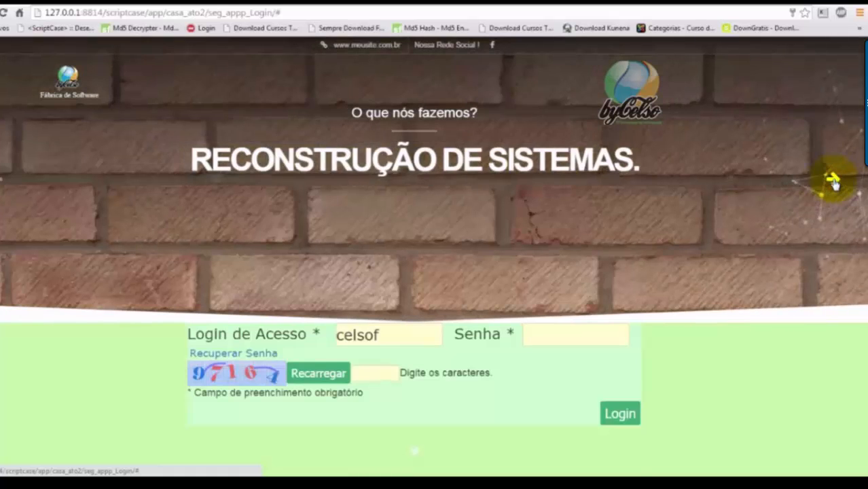
{"action": "left_click", "coordinate": [834, 180]}
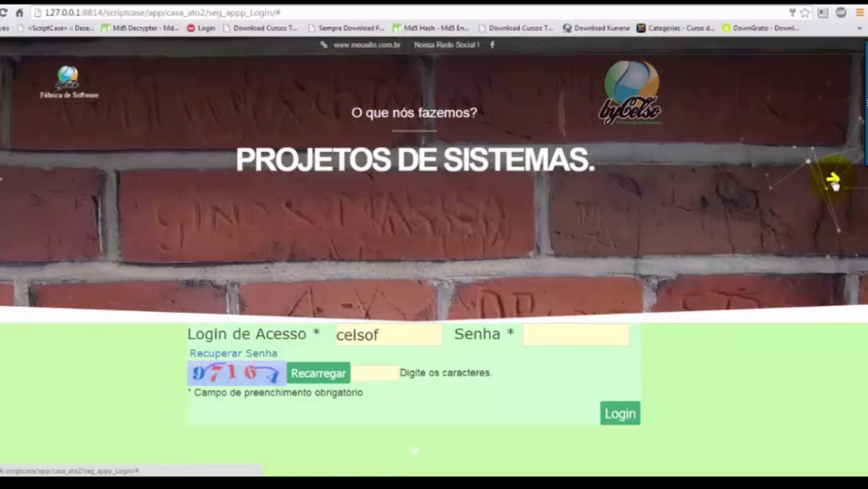
{"action": "left_click", "coordinate": [834, 181]}
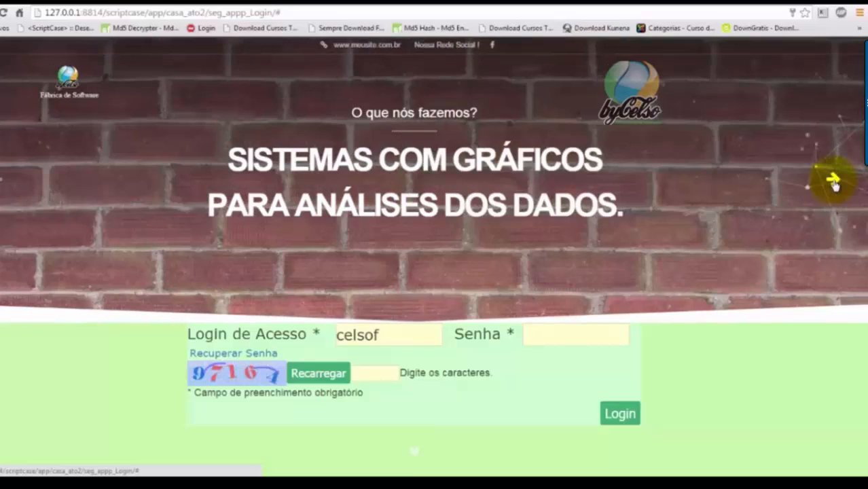
{"action": "left_click", "coordinate": [834, 181]}
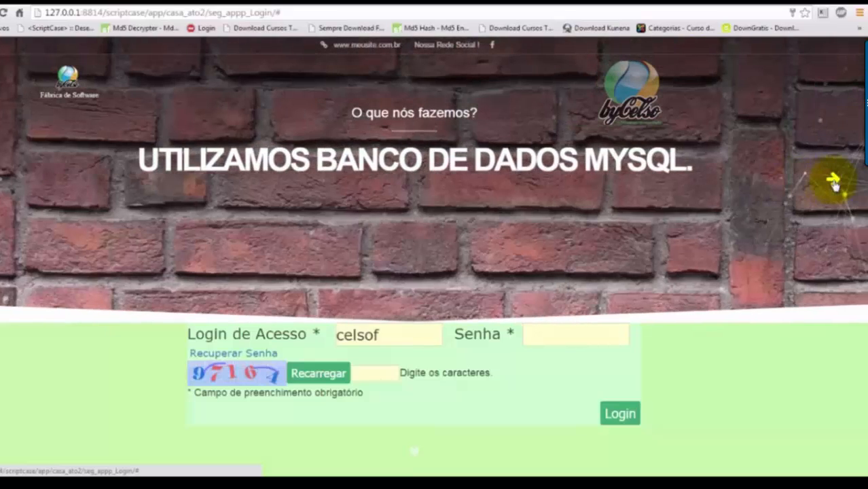
{"action": "left_click", "coordinate": [835, 181]}
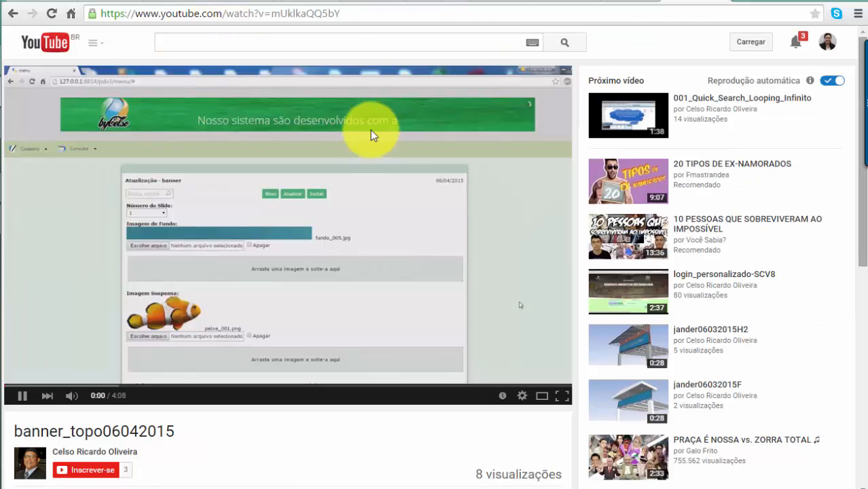
Leave the YouTube video and return to the meu_tema CSS editor in ScriptCase
{"action": "left_click", "coordinate": [622, 3]}
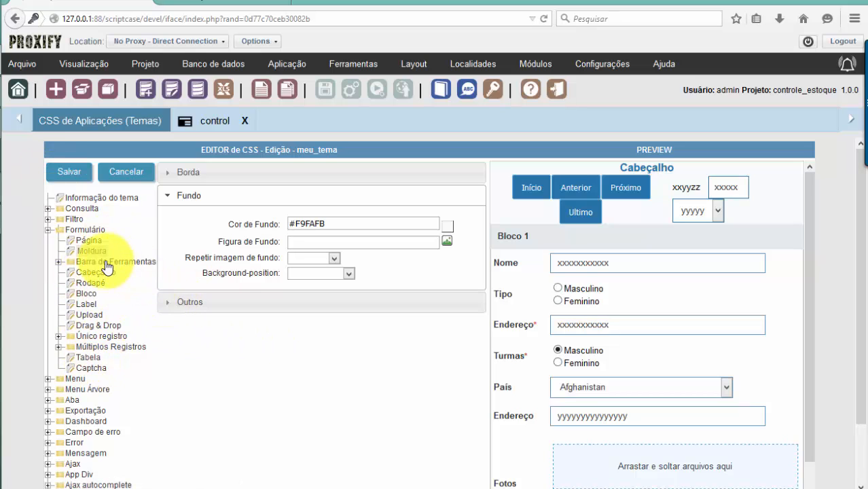
Review meu_tema's Label, Moldura, Rodapé and Bloco CSS settings without changing them
{"action": "left_click", "coordinate": [82, 307]}
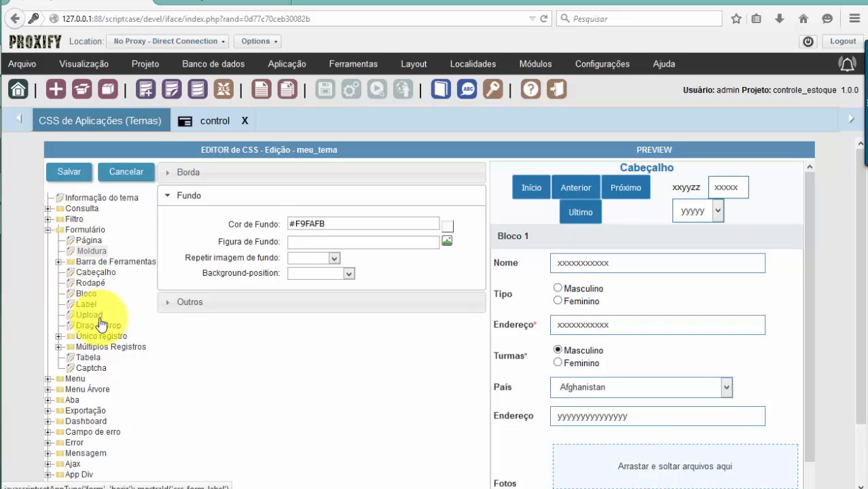
{"action": "left_click", "coordinate": [89, 253]}
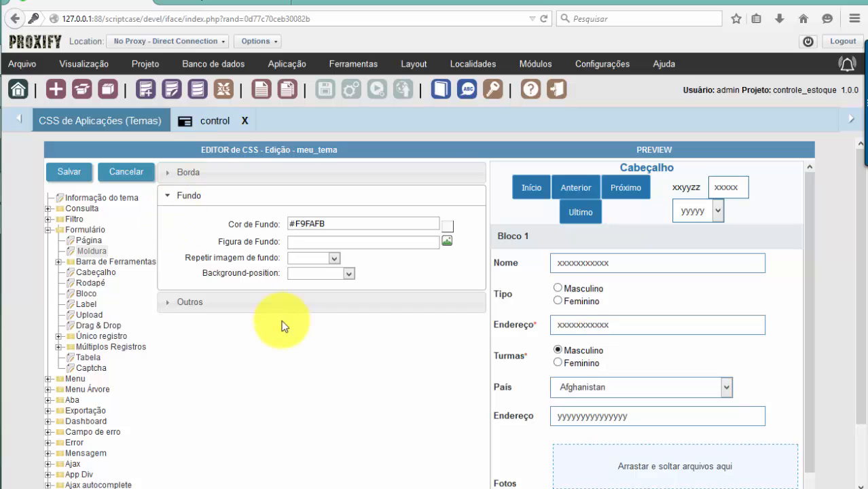
{"action": "left_click", "coordinate": [90, 284]}
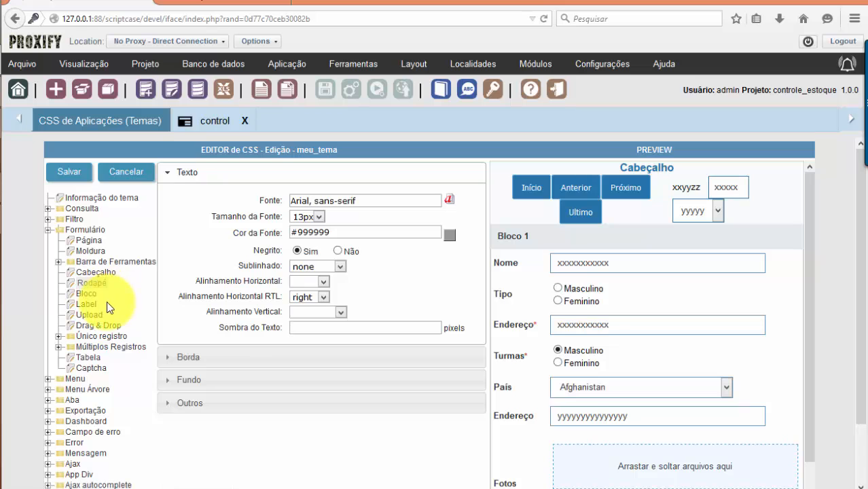
{"action": "left_click", "coordinate": [87, 307]}
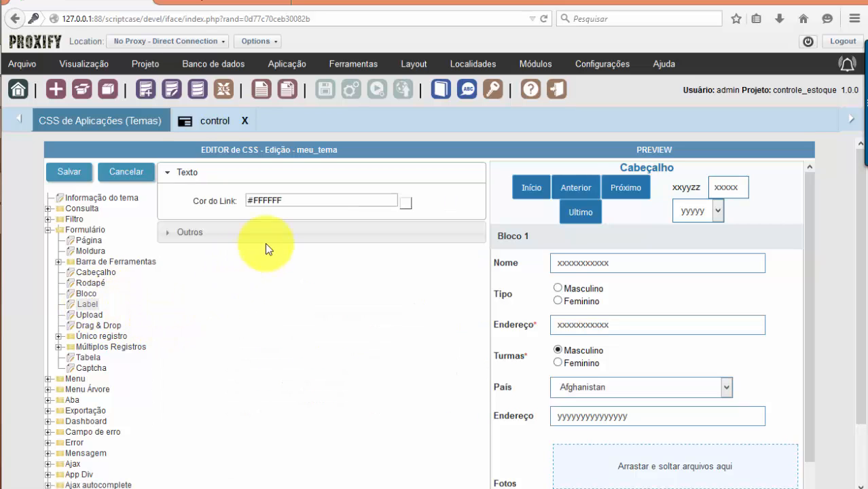
{"action": "left_click", "coordinate": [87, 297]}
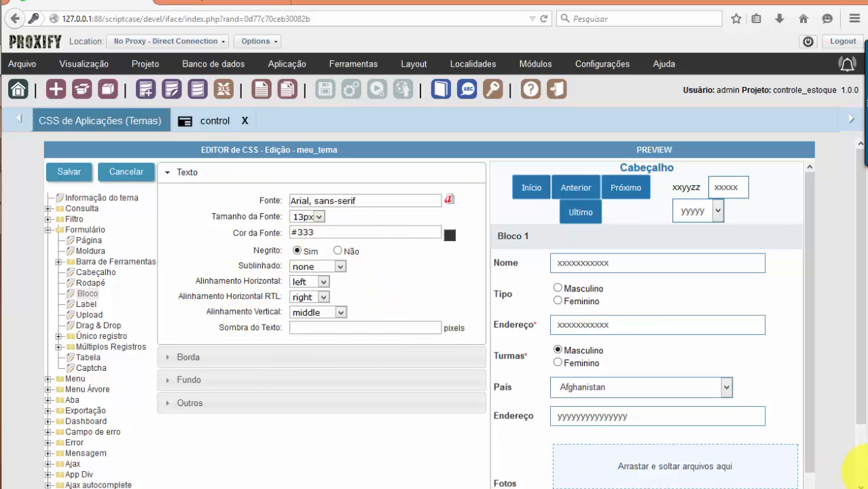
Expand the Bloco border settings and view the available border styles
{"action": "scroll", "coordinate": [635, 379], "scroll_direction": "down", "scroll_amount": 2}
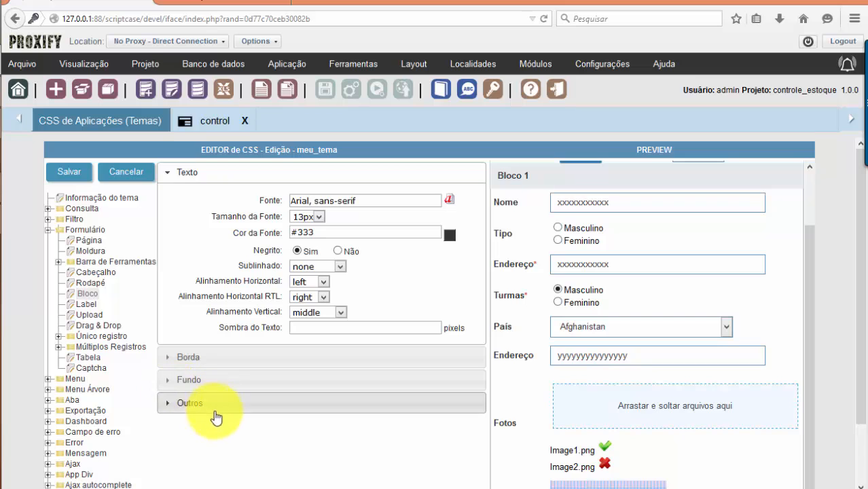
{"action": "left_click", "coordinate": [188, 367]}
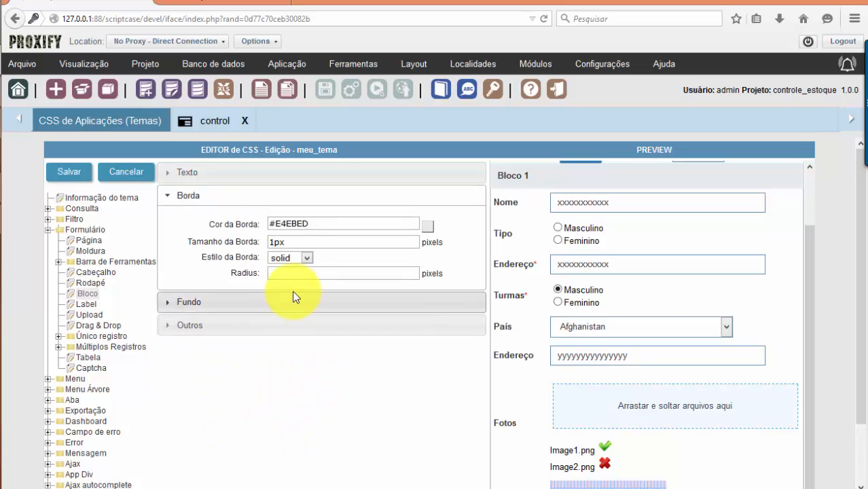
{"action": "left_click", "coordinate": [307, 259]}
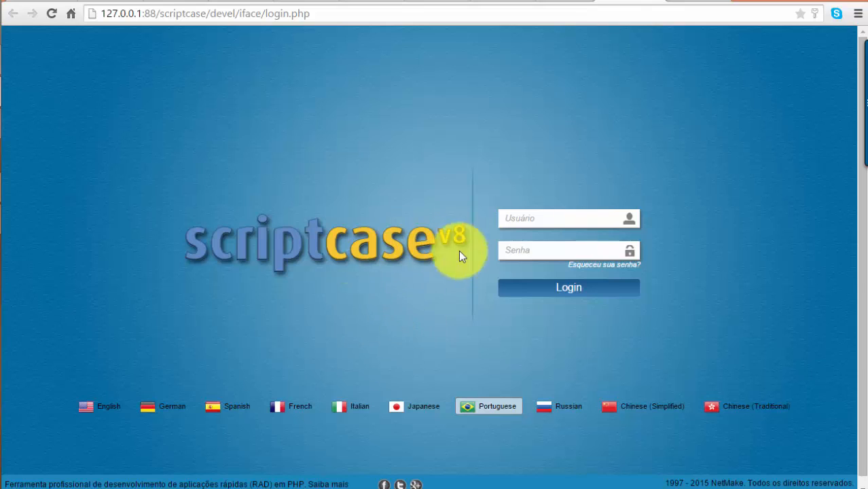
{"action": "left_click", "coordinate": [545, 258]}
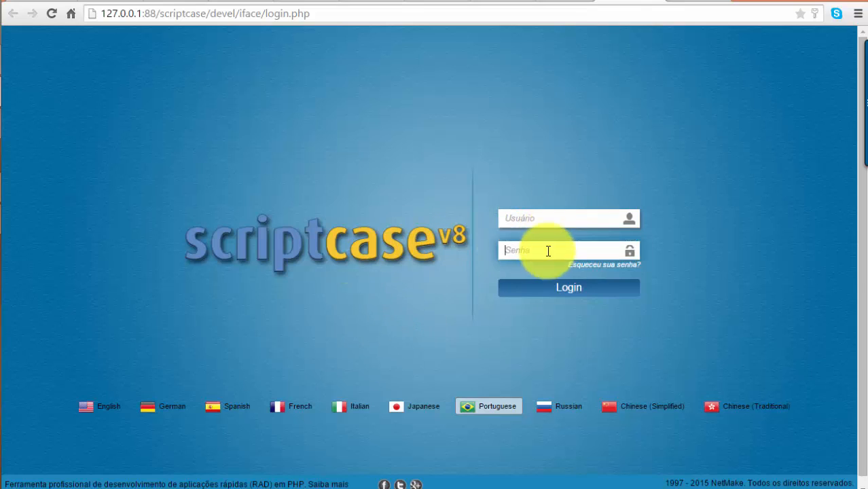
{"action": "left_click", "coordinate": [548, 217]}
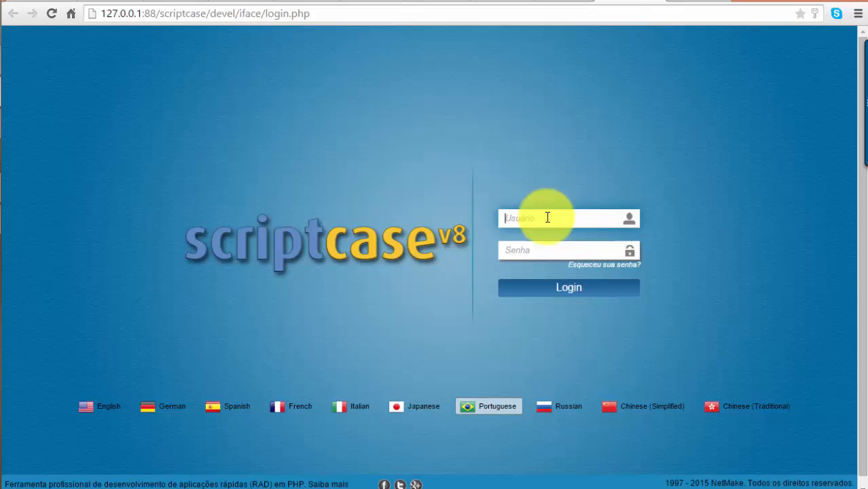
{"action": "left_click", "coordinate": [556, 253]}
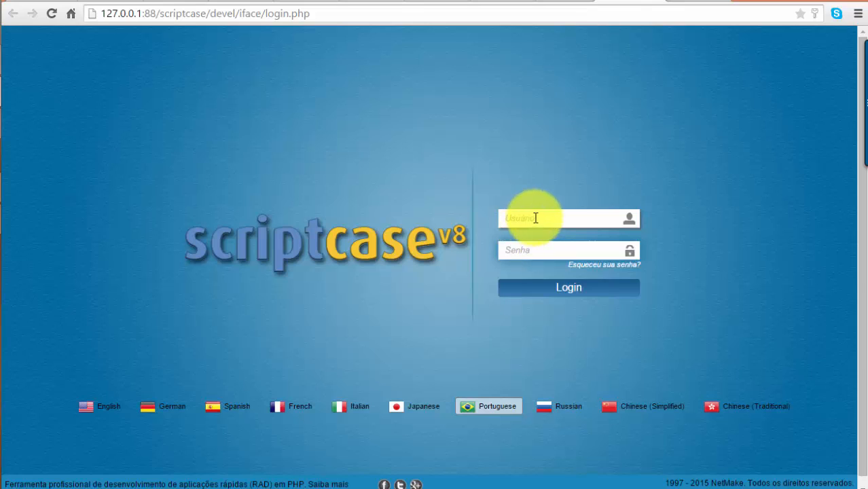
{"action": "left_click", "coordinate": [531, 219]}
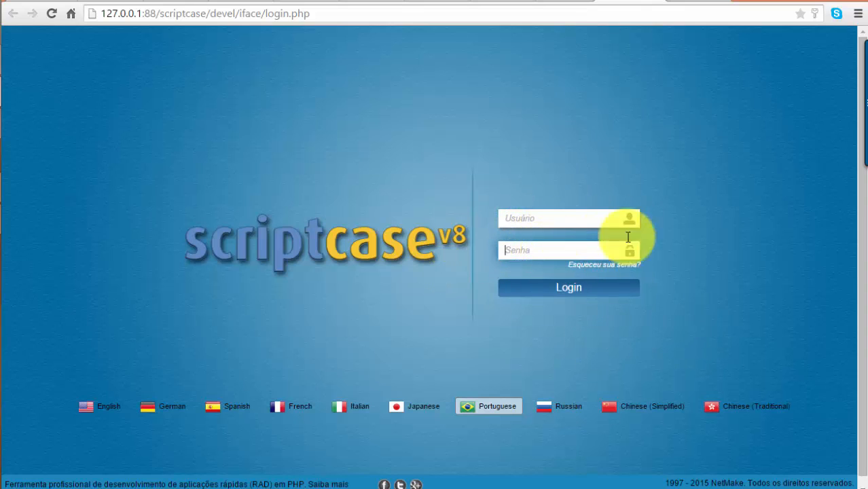
{"action": "left_click", "coordinate": [548, 219]}
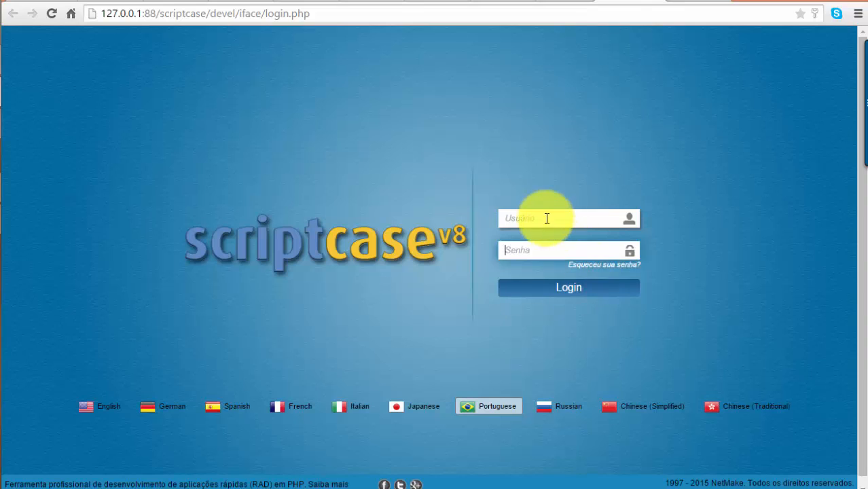
{"action": "left_click", "coordinate": [531, 249]}
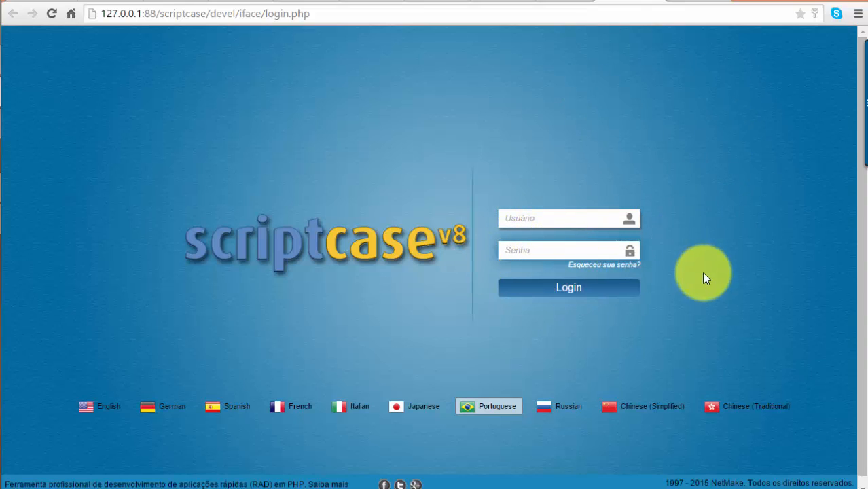
{"action": "left_click", "coordinate": [526, 218]}
{"action": "left_click", "coordinate": [533, 249]}
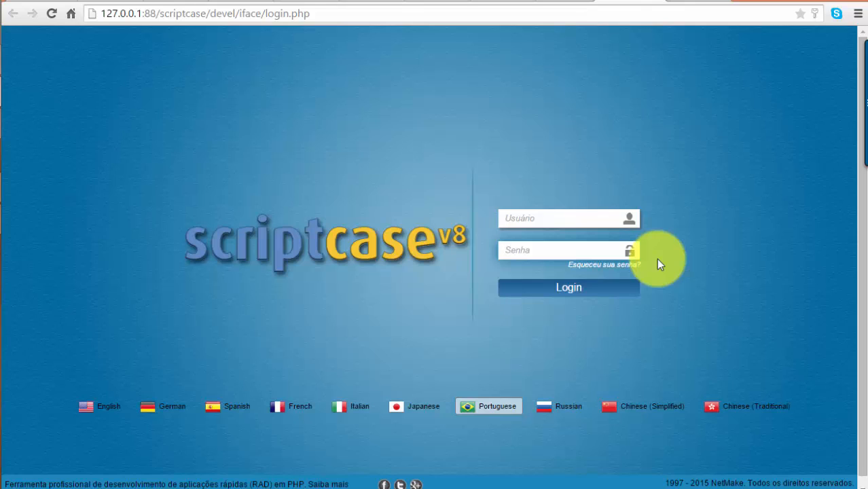
{"action": "key", "text": "alt+Tab"}
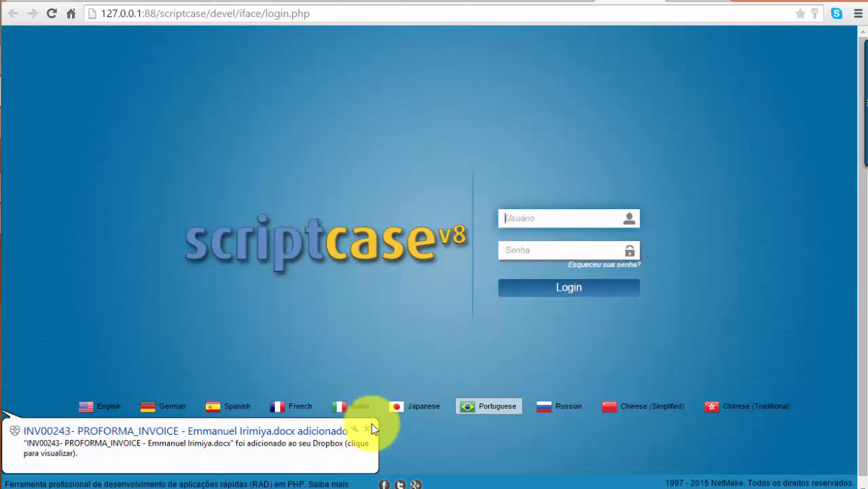
Dismiss the Dropbox file-sync notification to get back to the meu_tema CSS editor
{"action": "left_click", "coordinate": [366, 429]}
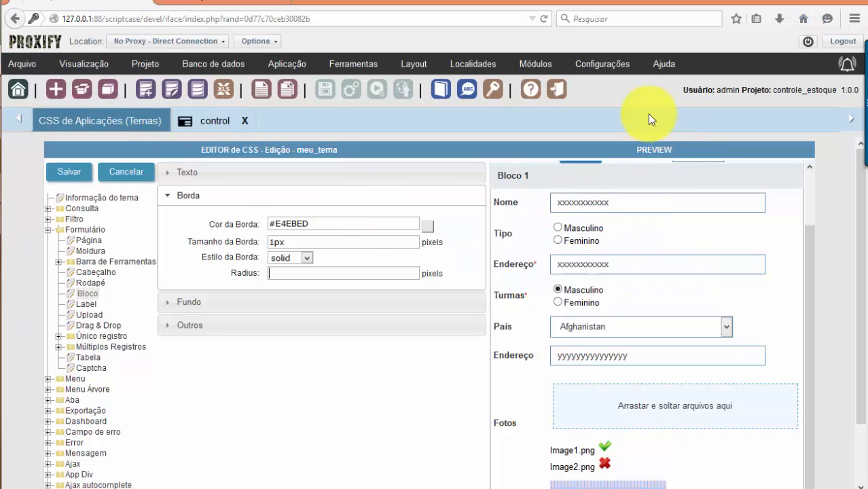
Show the project's Temas settings, listing meu_tema with Sc8_PictonBlue as default
{"action": "left_click", "coordinate": [145, 65]}
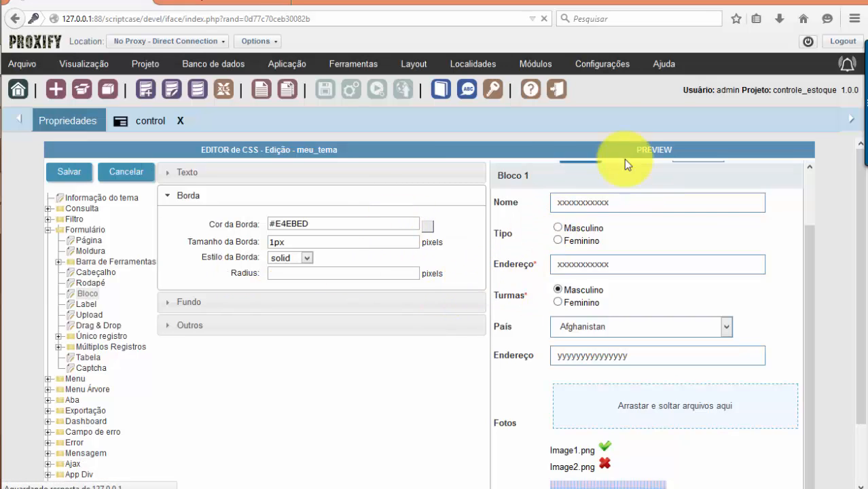
{"action": "left_click", "coordinate": [414, 64]}
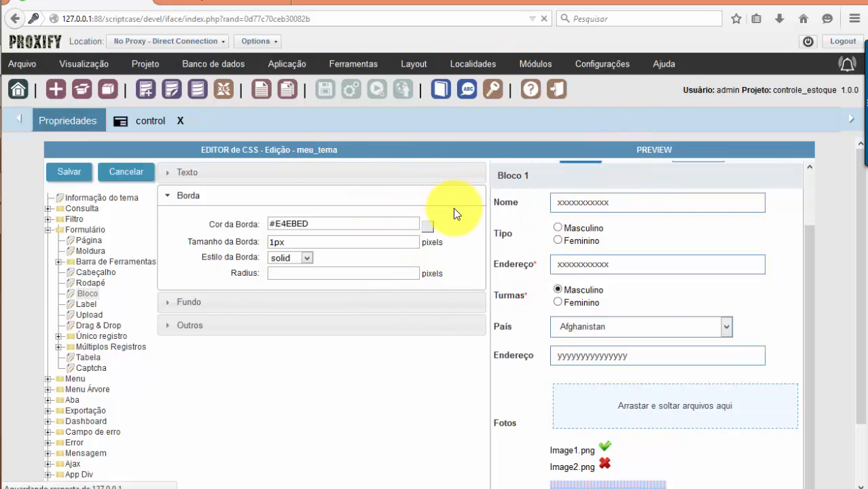
{"action": "left_click", "coordinate": [214, 64]}
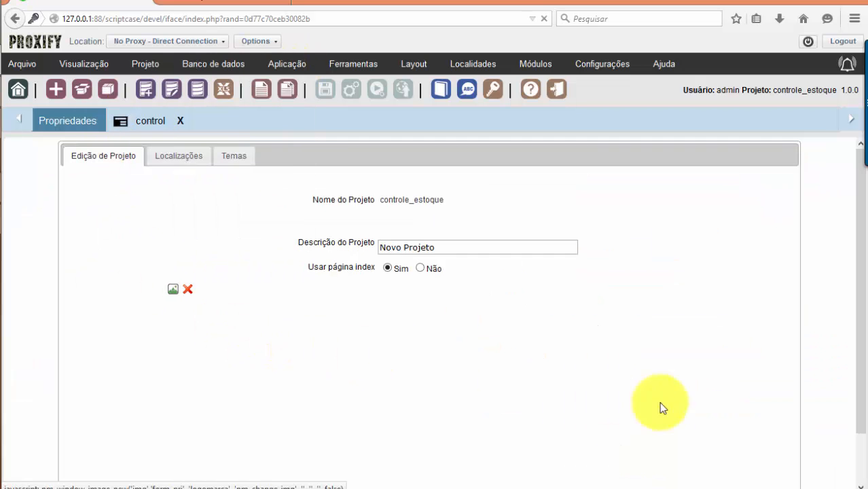
{"action": "left_click", "coordinate": [179, 157]}
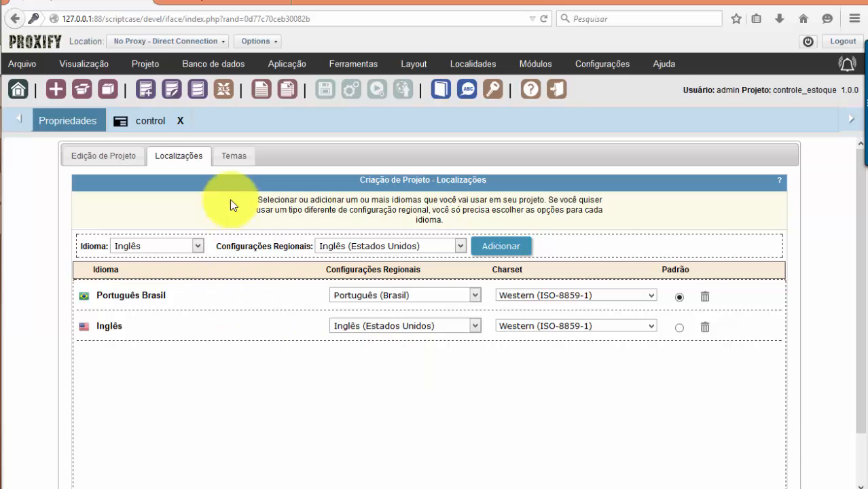
{"action": "left_click", "coordinate": [233, 156]}
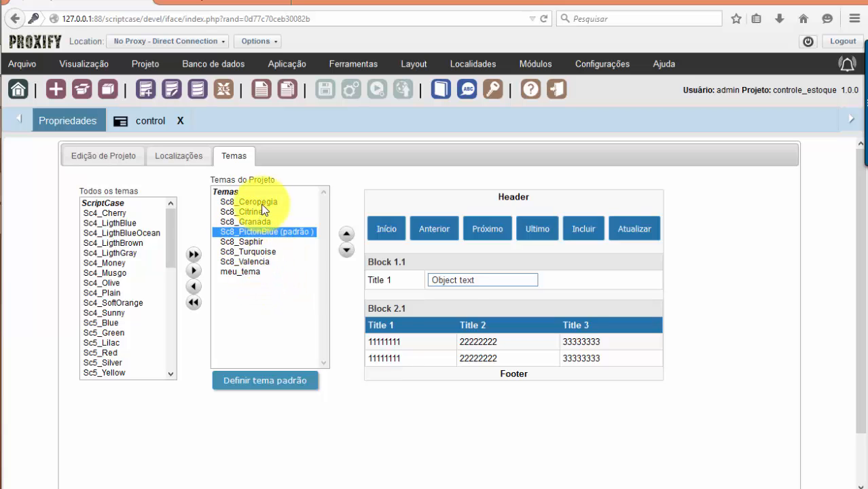
Add Sc8_BlueWood to the project's themes right after Sc8_Turquoise
{"action": "left_click", "coordinate": [276, 252]}
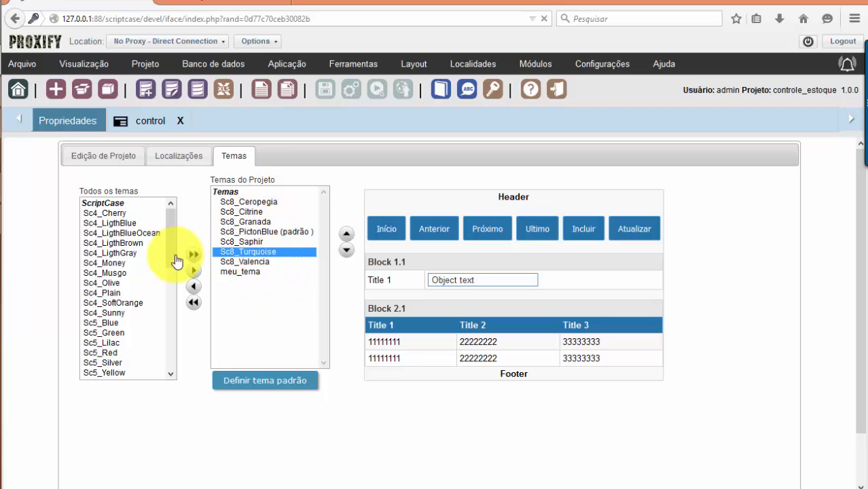
{"action": "left_click_drag", "start_coordinate": [171, 257], "coordinate": [150, 323]}
{"action": "left_click", "coordinate": [135, 294]}
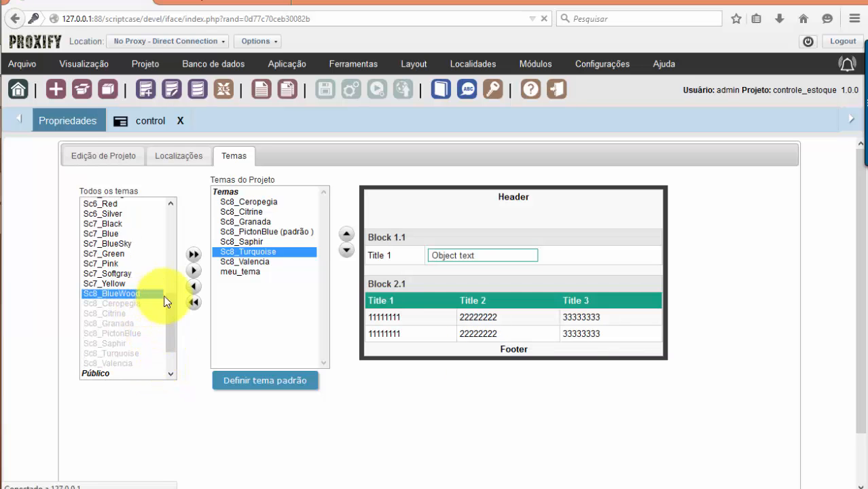
{"action": "left_click", "coordinate": [194, 270]}
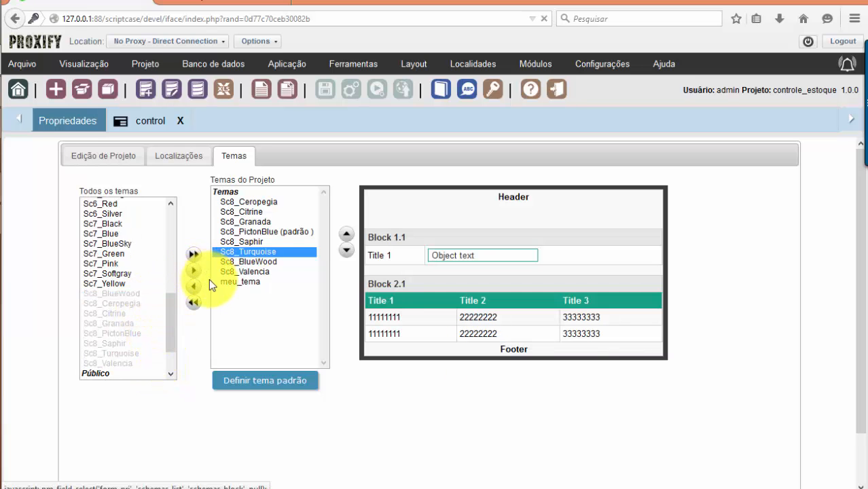
Preview the newly added Sc8_BlueWood theme and the Sc7_Softgray theme
{"action": "left_click", "coordinate": [269, 263]}
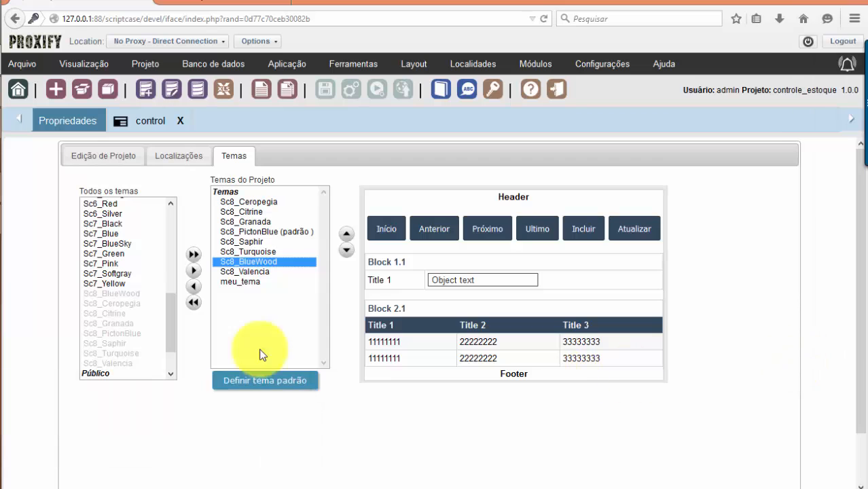
{"action": "scroll", "coordinate": [168, 315], "scroll_direction": "up", "scroll_amount": 1}
{"action": "left_click", "coordinate": [128, 305]}
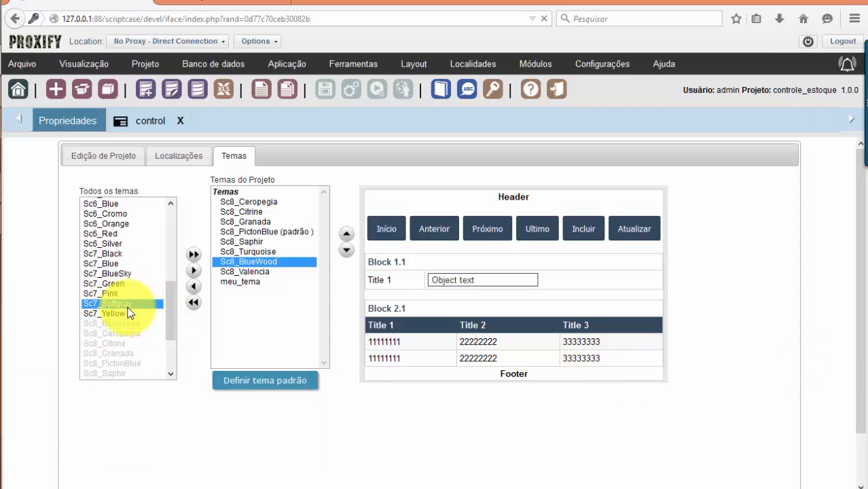